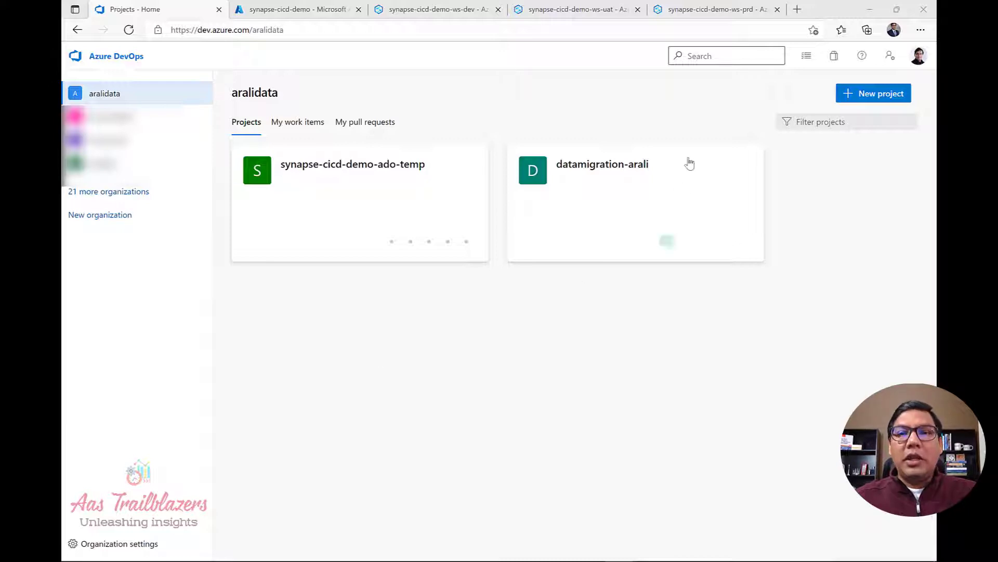
# Create the private project synapse-cicd-demo-ado, described as the Azure DevOps project for Synapse.
pyautogui.click(851, 101)
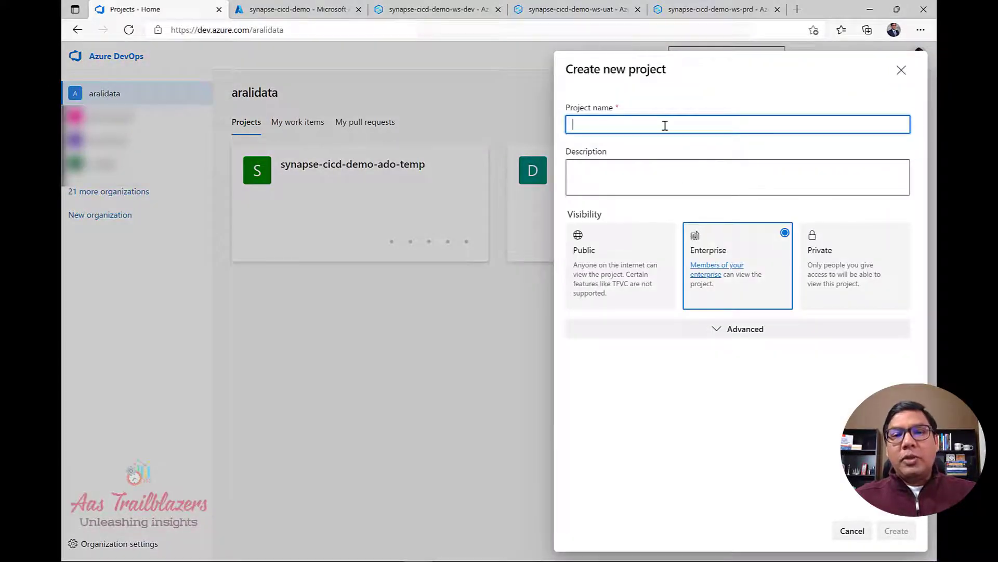
pyautogui.write('synapse-cicd-demo-ado')
pyautogui.click(667, 170)
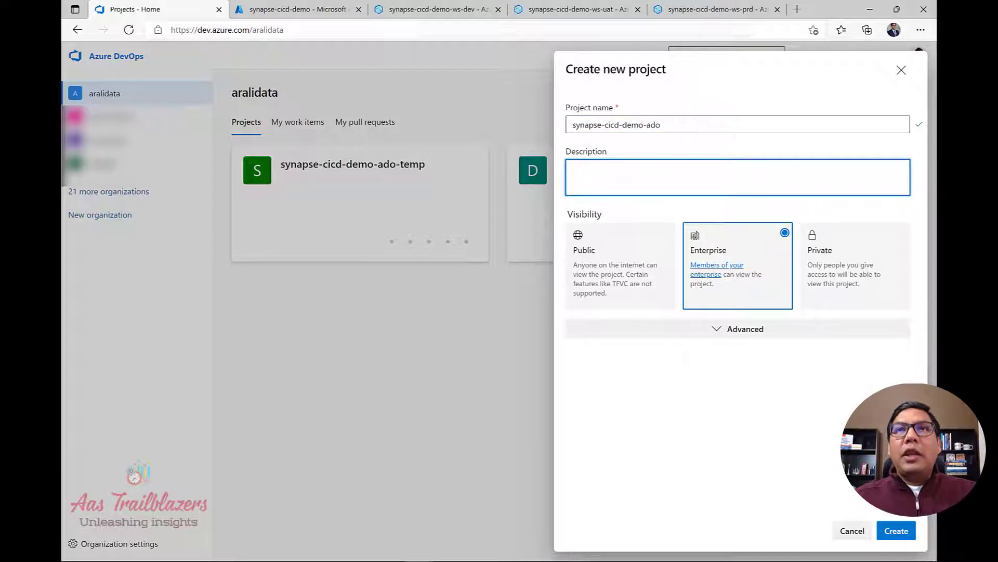
pyautogui.hotkey('alt', 'Tab')
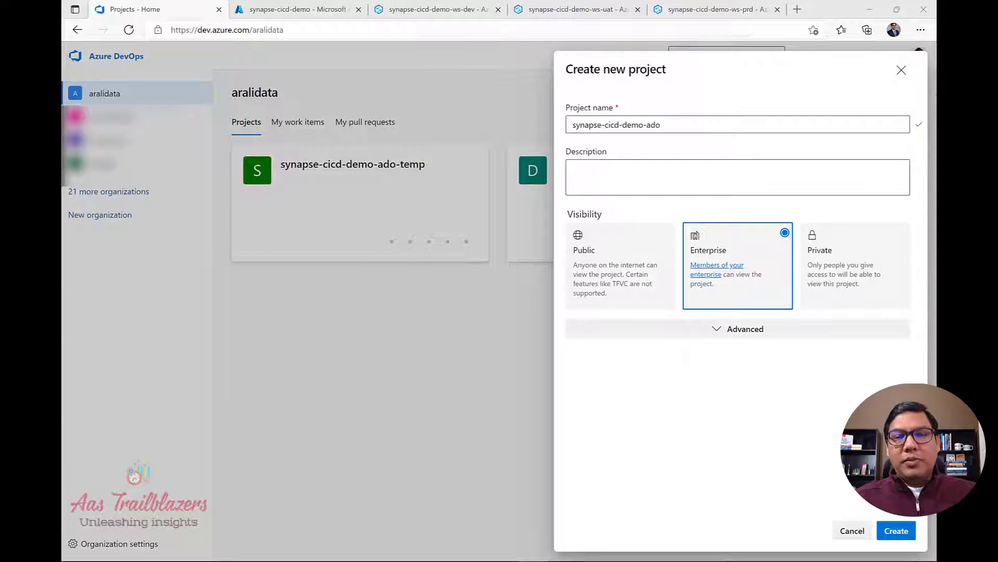
pyautogui.click(692, 171)
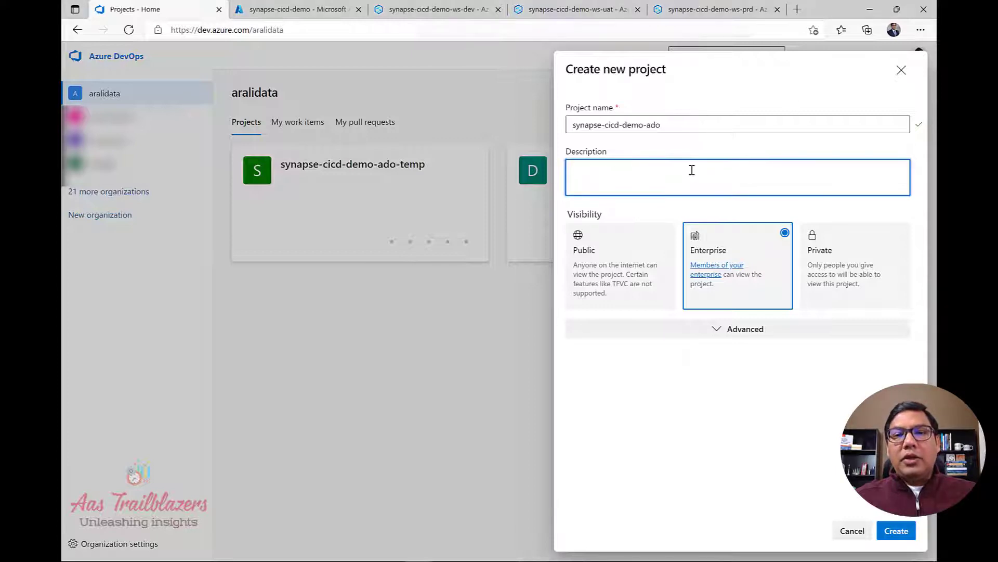
pyautogui.write('This is my Azure DevOps project for Synapse project.')
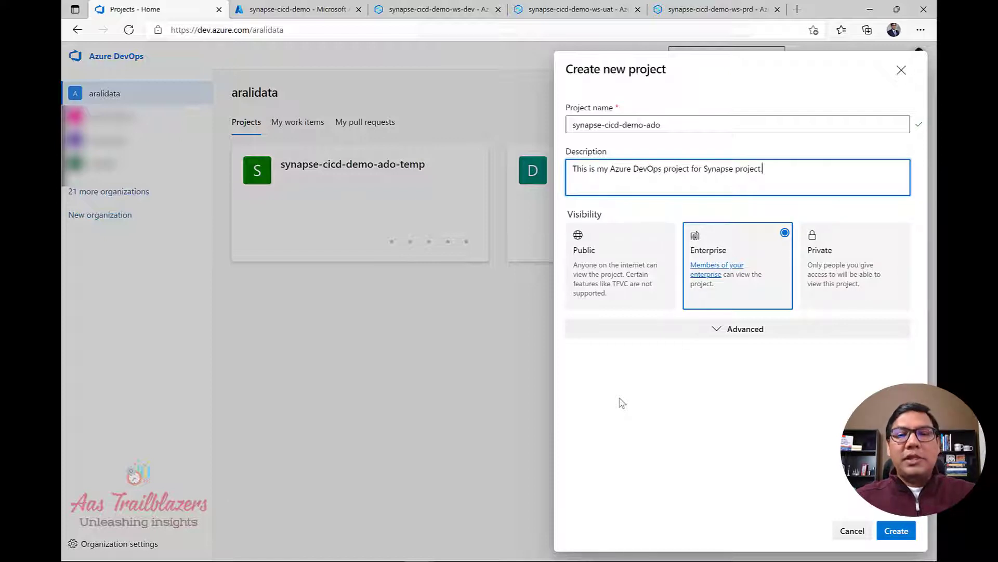
pyautogui.click(827, 252)
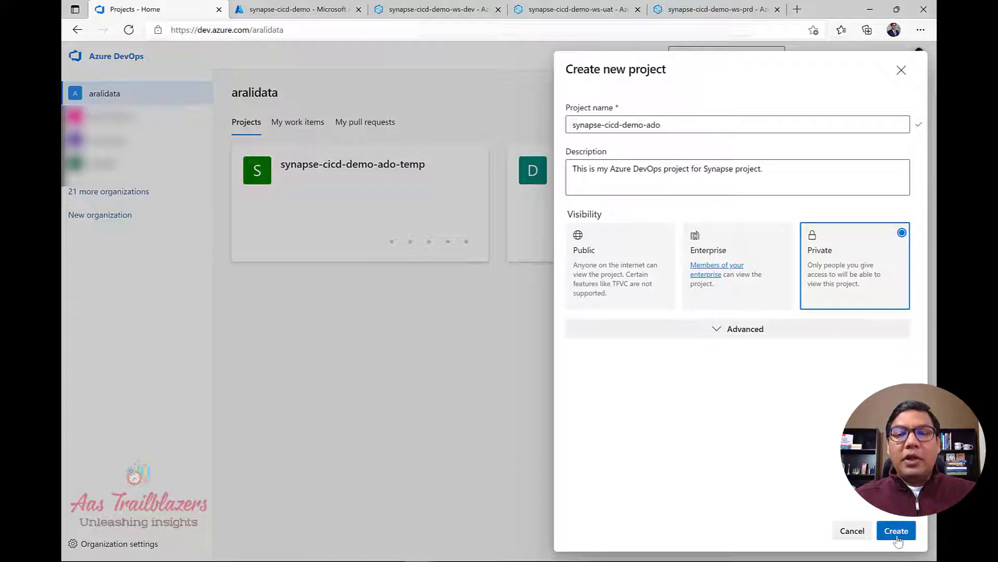
pyautogui.click(896, 531)
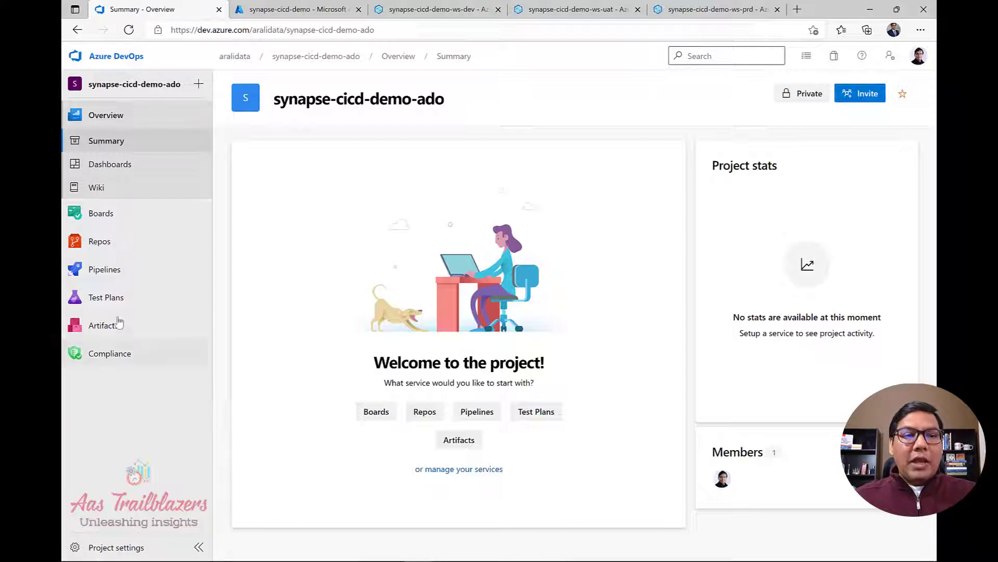
# Look over the new project's repository files and branches, then return to the organization's project list.
pyautogui.click(92, 248)
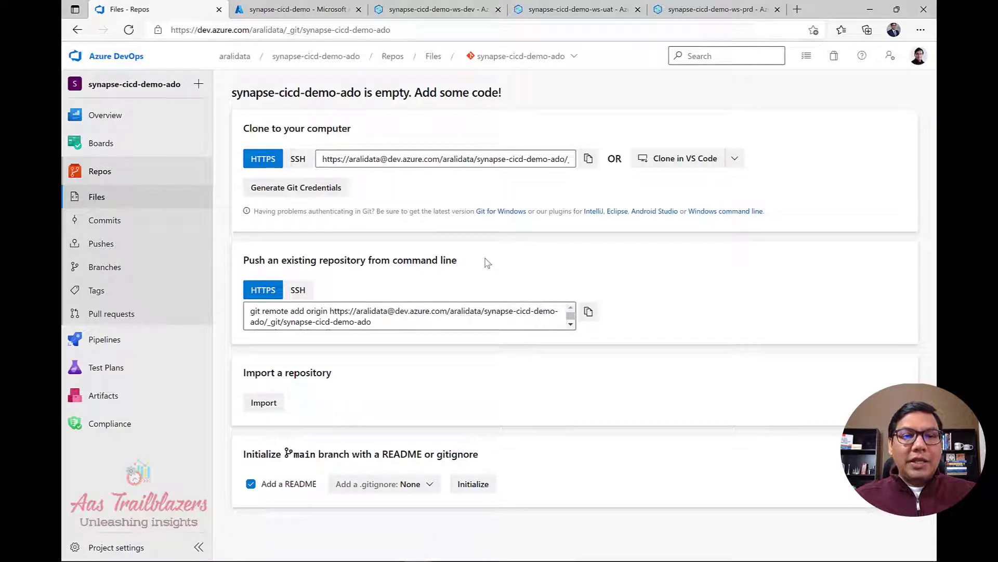
pyautogui.click(113, 271)
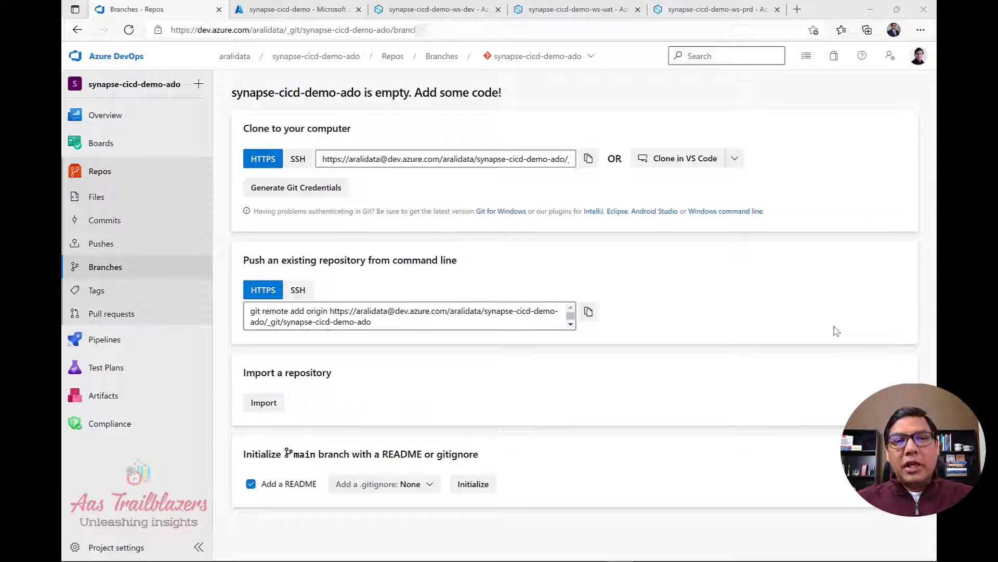
pyautogui.click(114, 57)
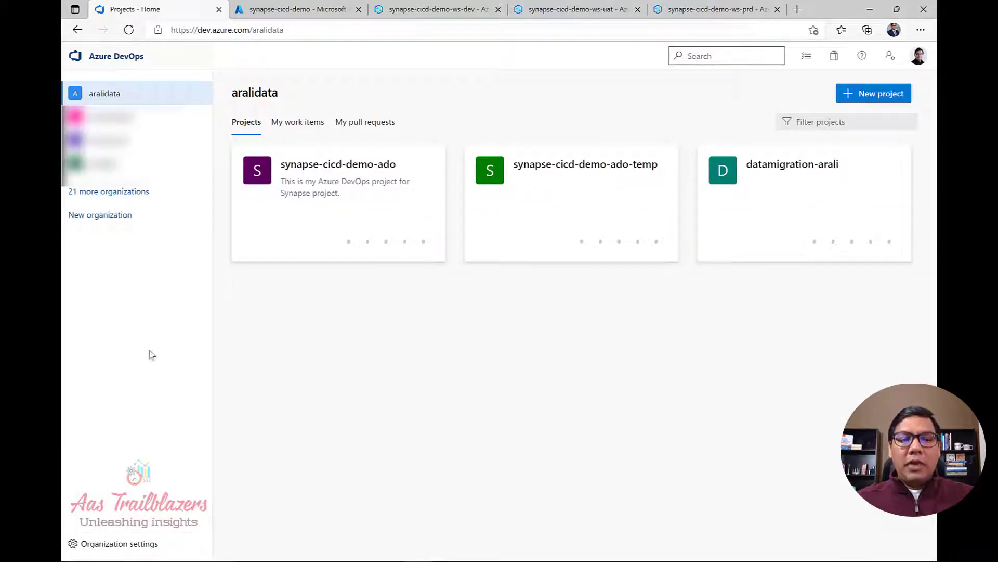
# Review the organization's installed extensions in Organization settings, then open the extensions marketplace.
pyautogui.click(156, 544)
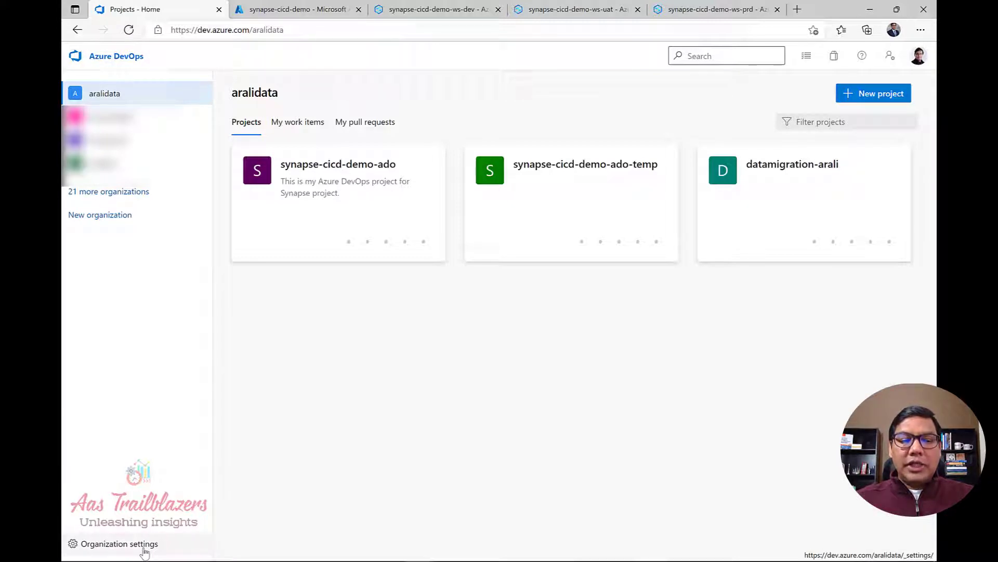
pyautogui.click(148, 551)
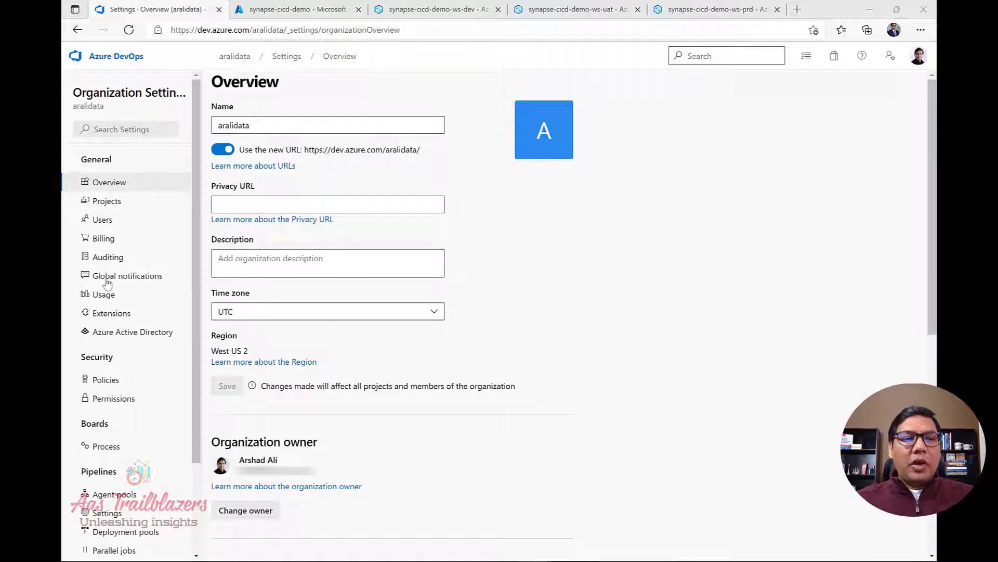
pyautogui.click(117, 318)
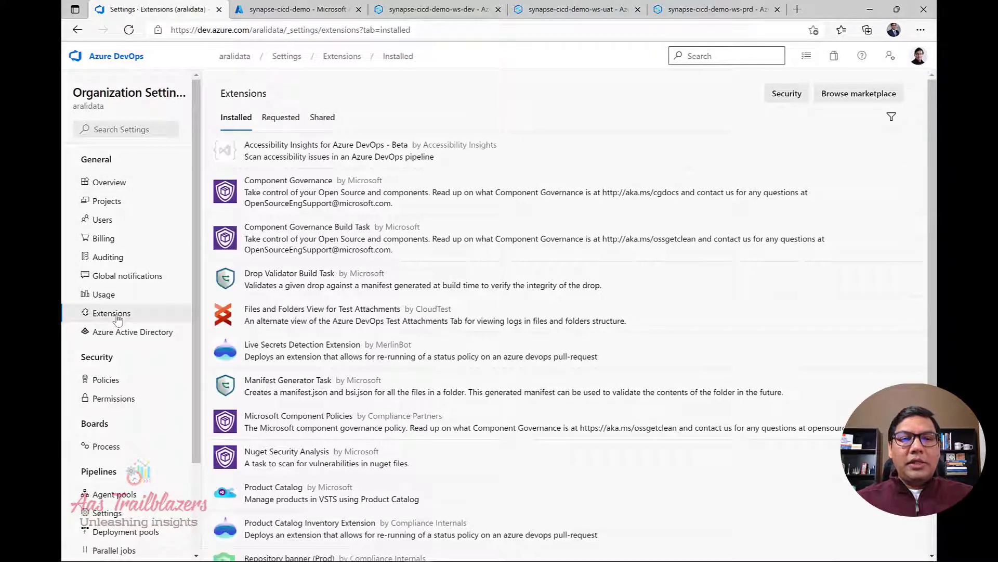
pyautogui.scroll(-1, 479, 413)
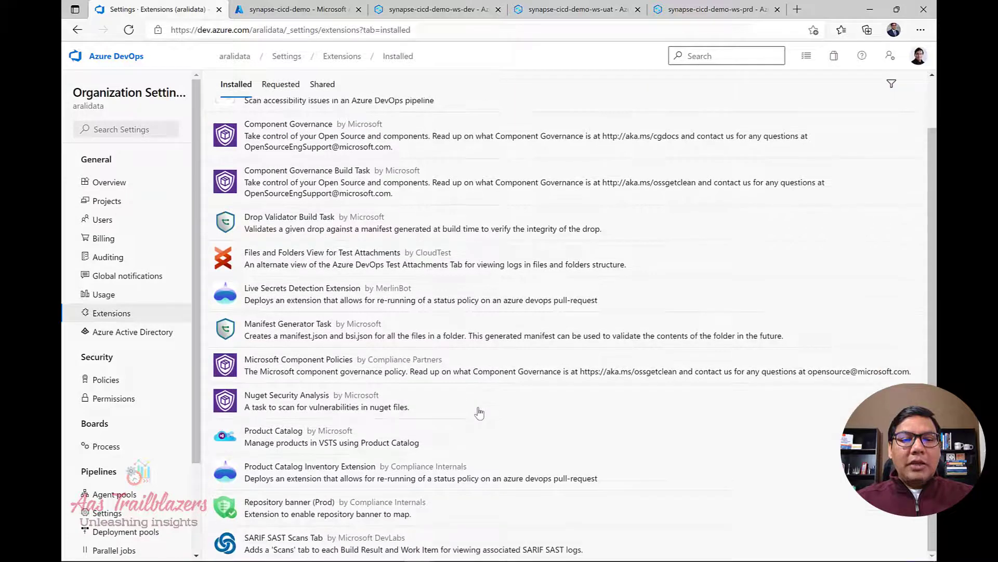
pyautogui.scroll(1, 479, 412)
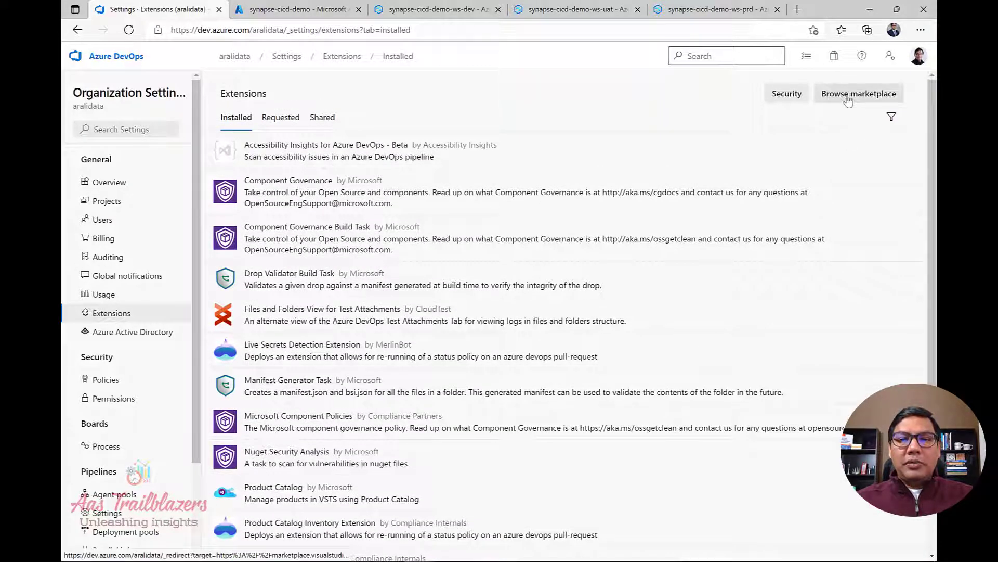
pyautogui.click(848, 99)
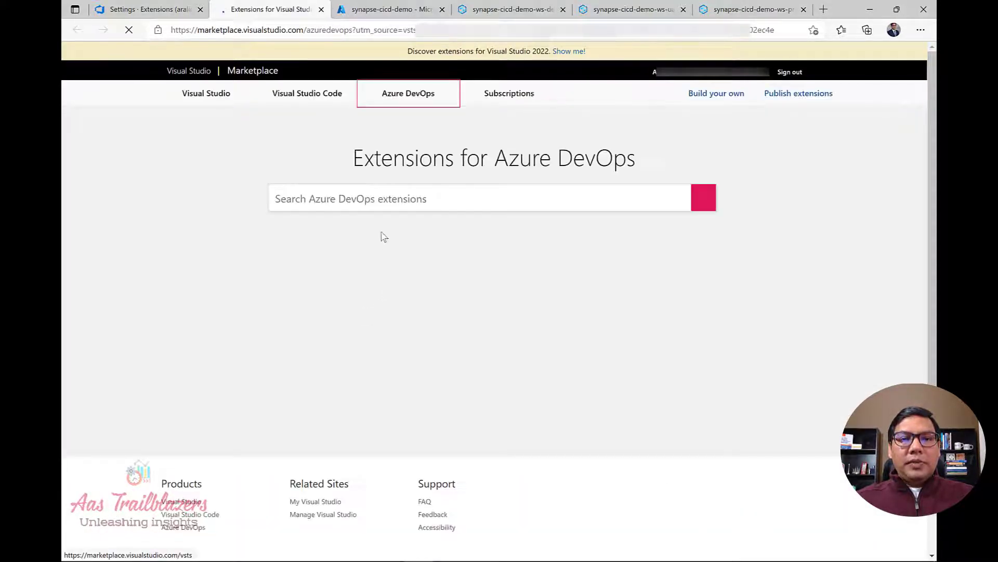
# Find 'Synapse workspace deployment' in the marketplace and install it free into the organization.
pyautogui.click(392, 198)
pyautogui.write('Synapse workspace deployment')
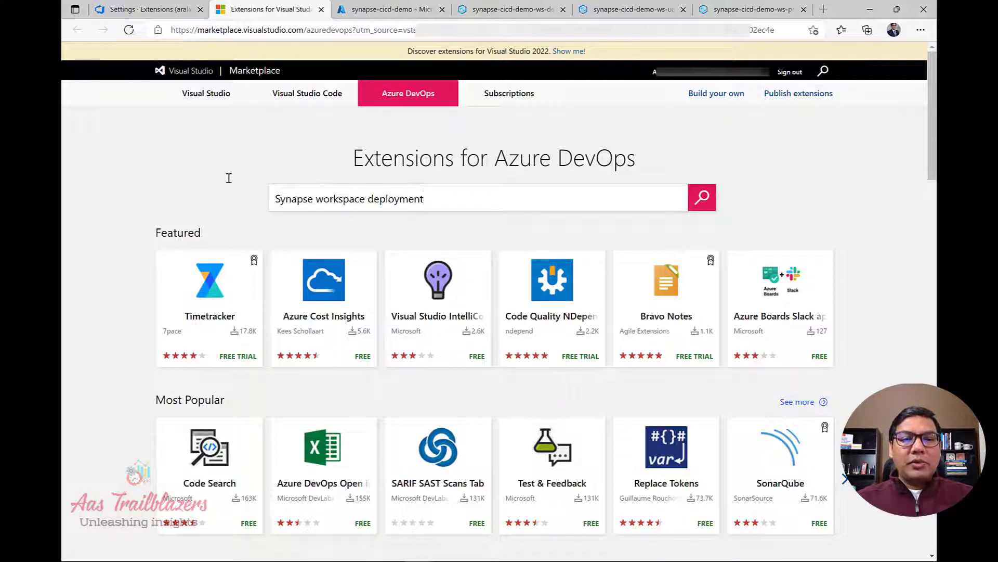
pyautogui.click(700, 201)
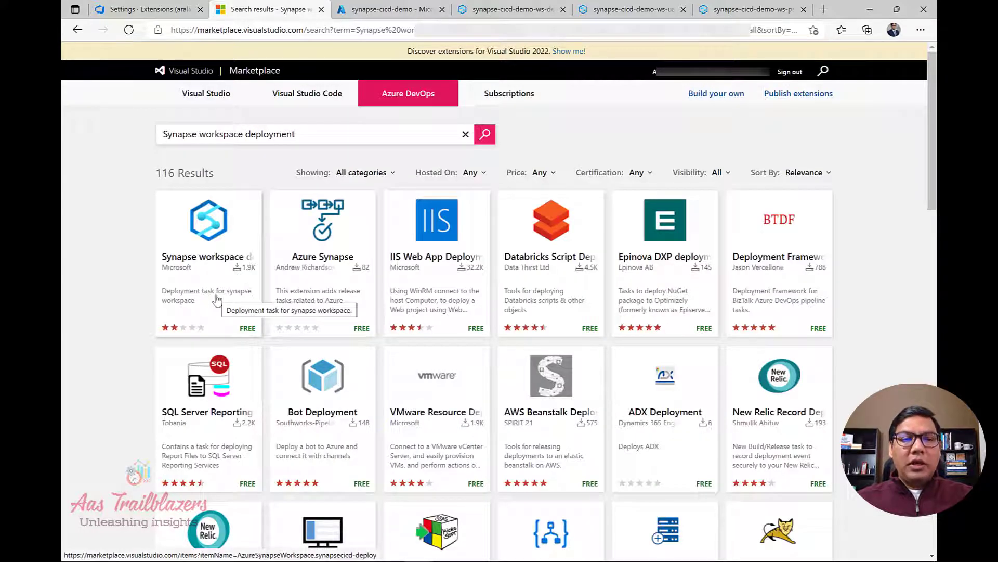
pyautogui.click(217, 299)
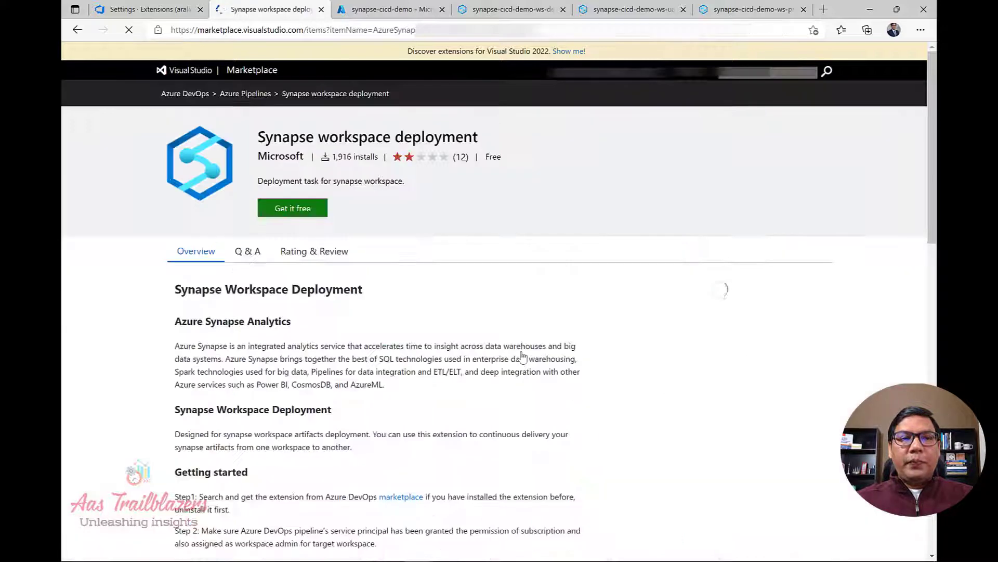
pyautogui.click(303, 215)
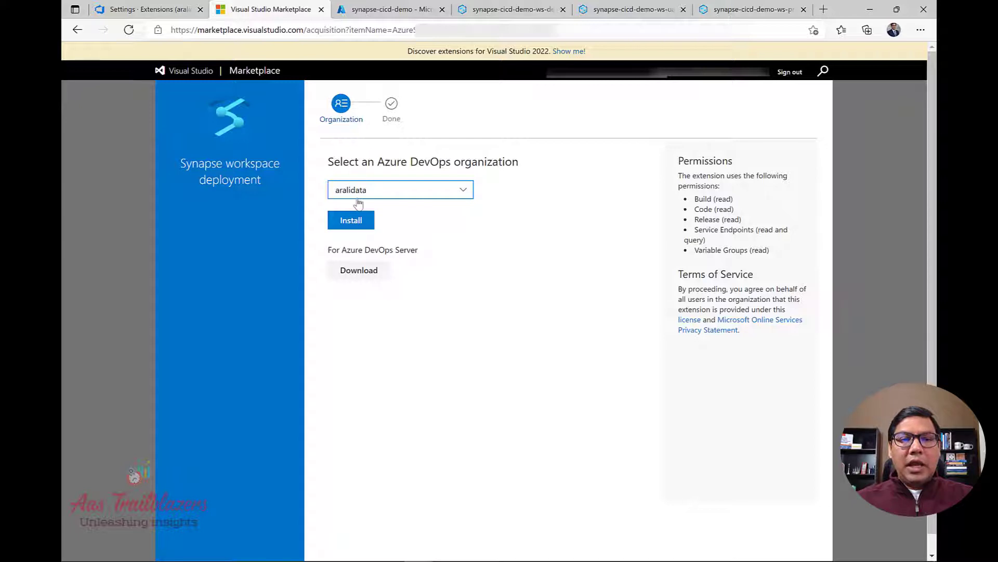
pyautogui.click(354, 222)
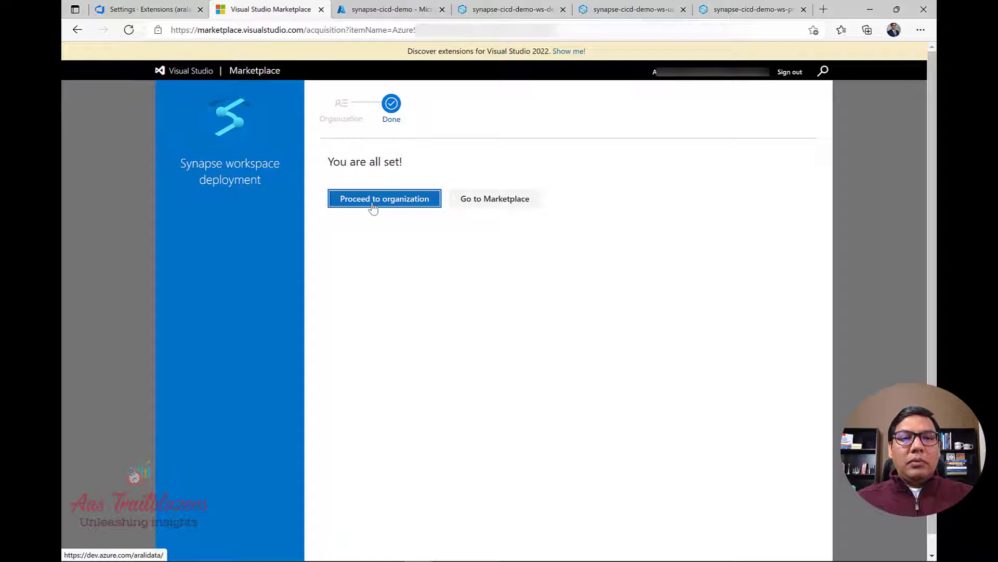
pyautogui.click(373, 206)
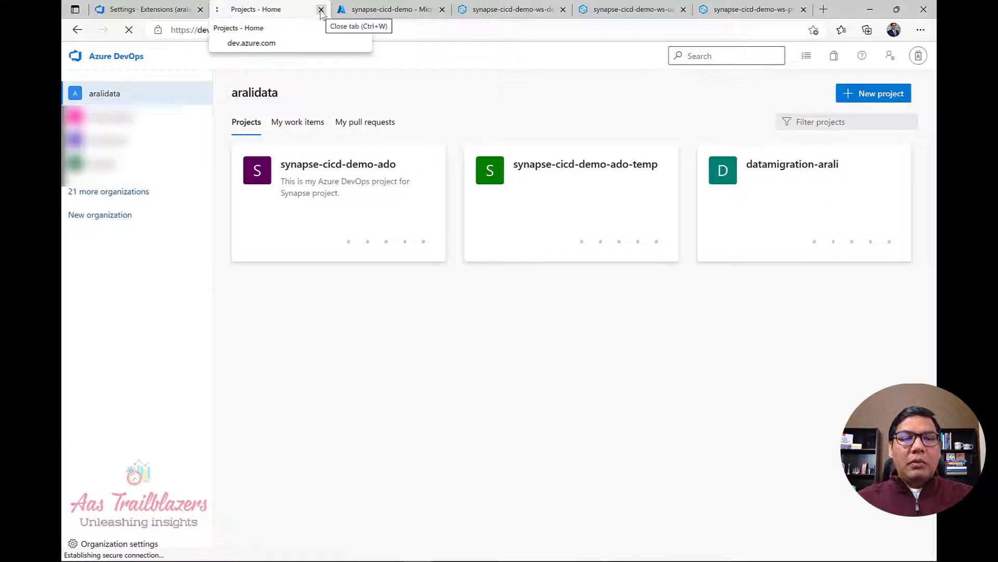
# Refresh Extensions to confirm Synapse workspace deployment 1.8.0 is installed, then go to the Azure portal.
pyautogui.hotkey('ctrl', 'w')
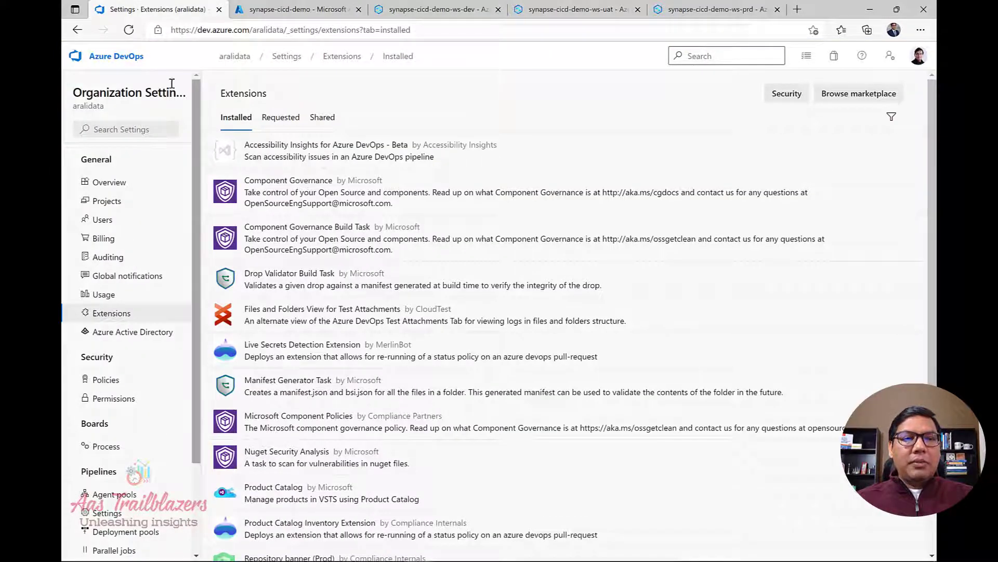
pyautogui.click(129, 30)
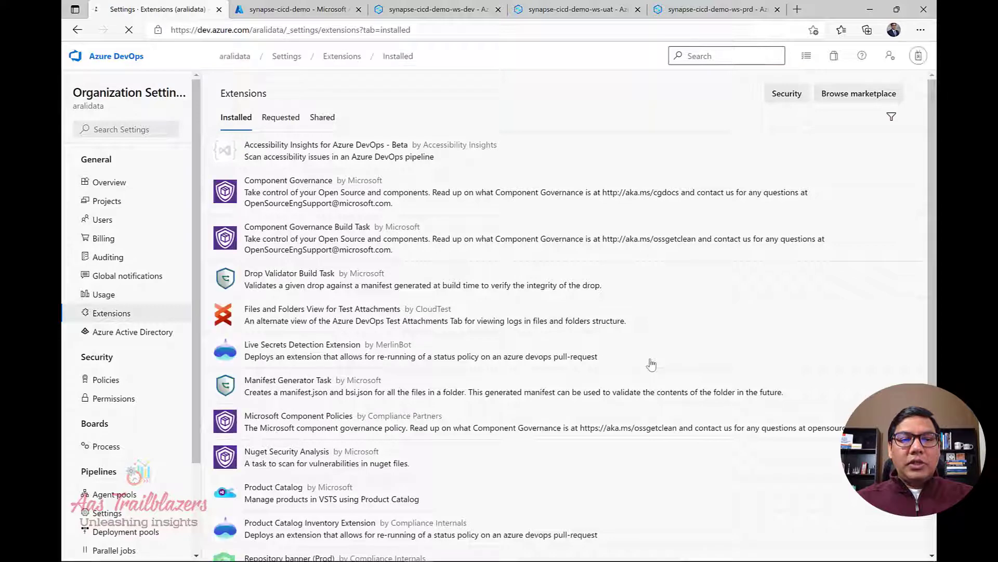
pyautogui.scroll(-2, 652, 366)
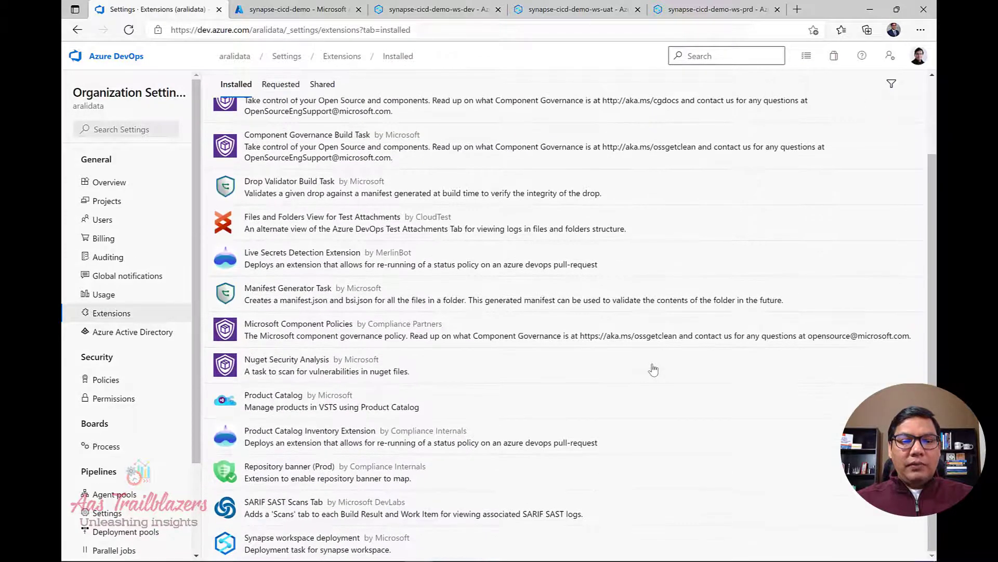
pyautogui.click(315, 551)
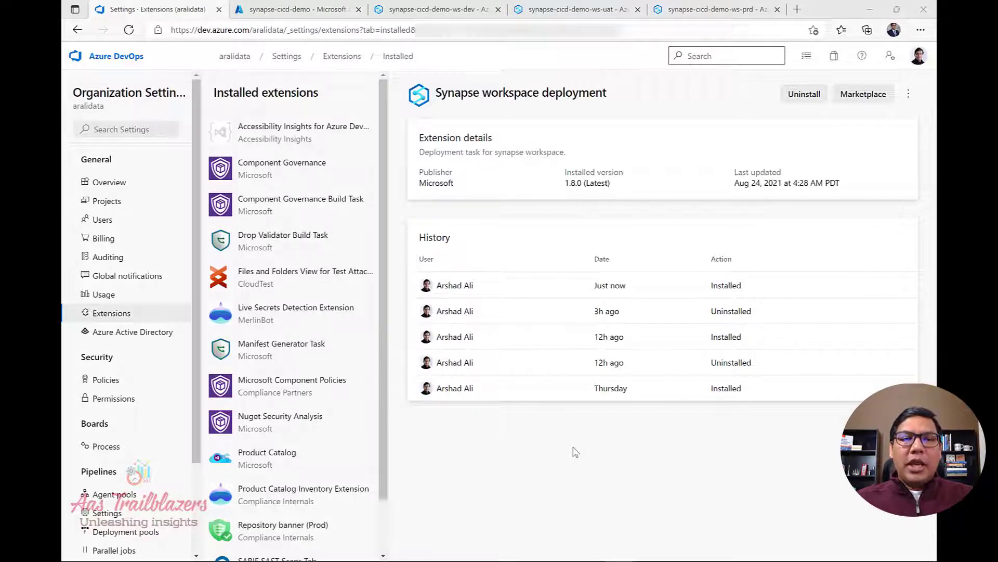
pyautogui.click(280, 10)
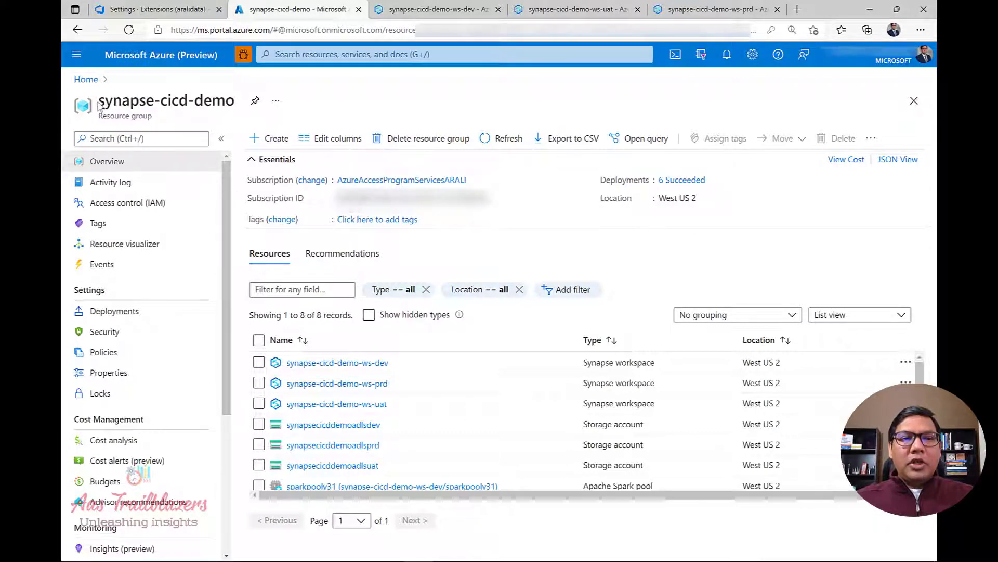
pyautogui.moveTo(98, 101); pyautogui.dragTo(235, 100)
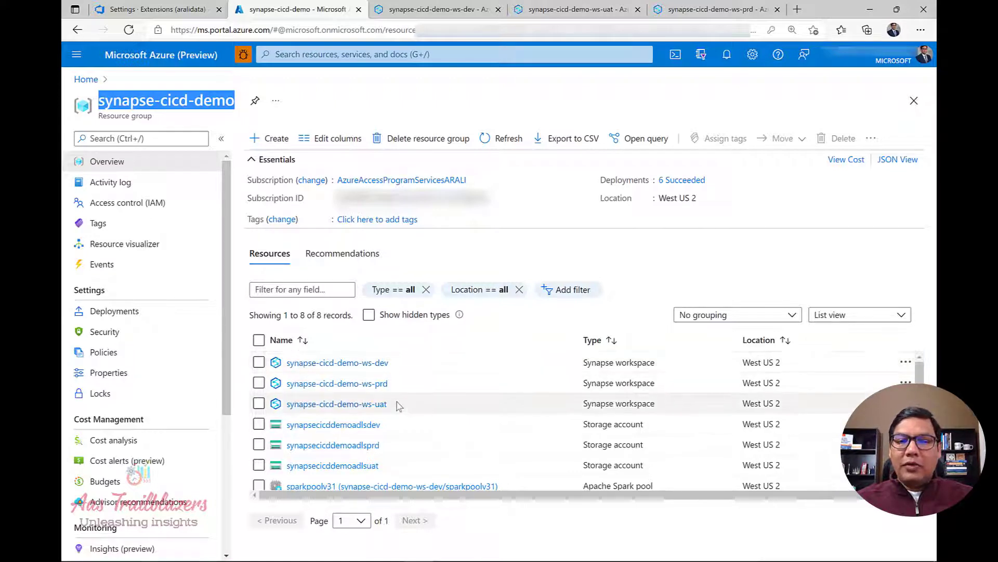
pyautogui.scroll(-1, 394, 390)
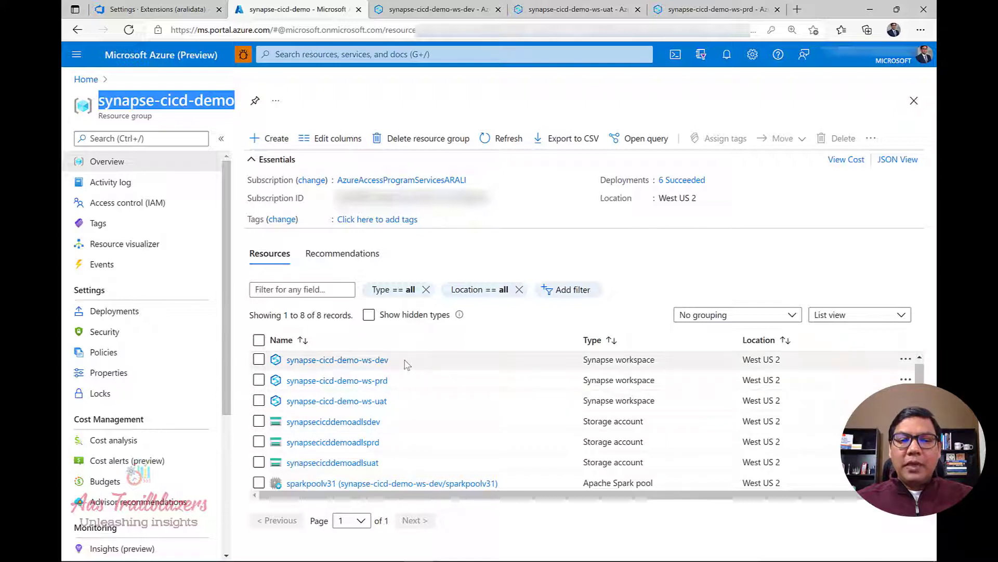
pyautogui.scroll(-1, 406, 364)
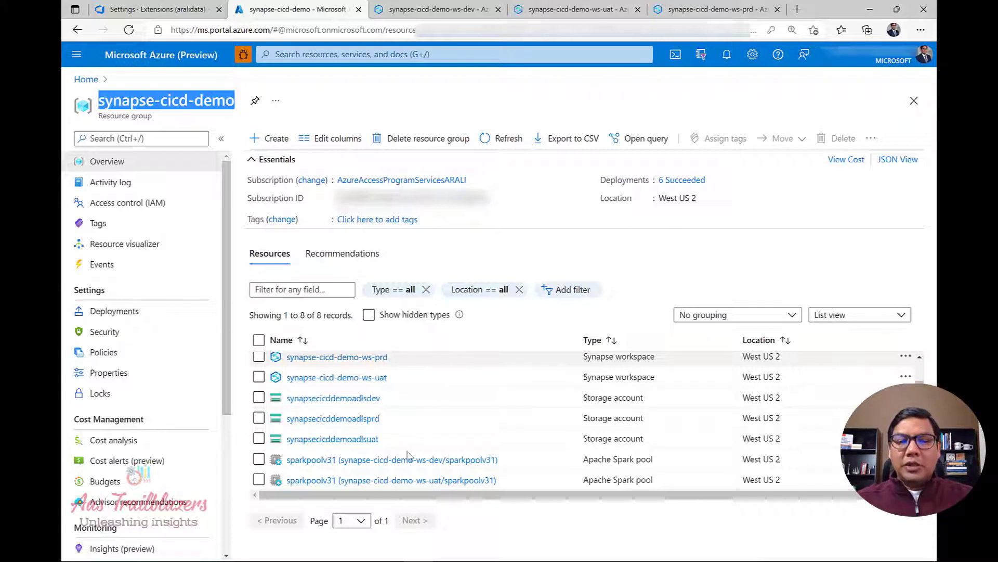
pyautogui.moveTo(409, 463)
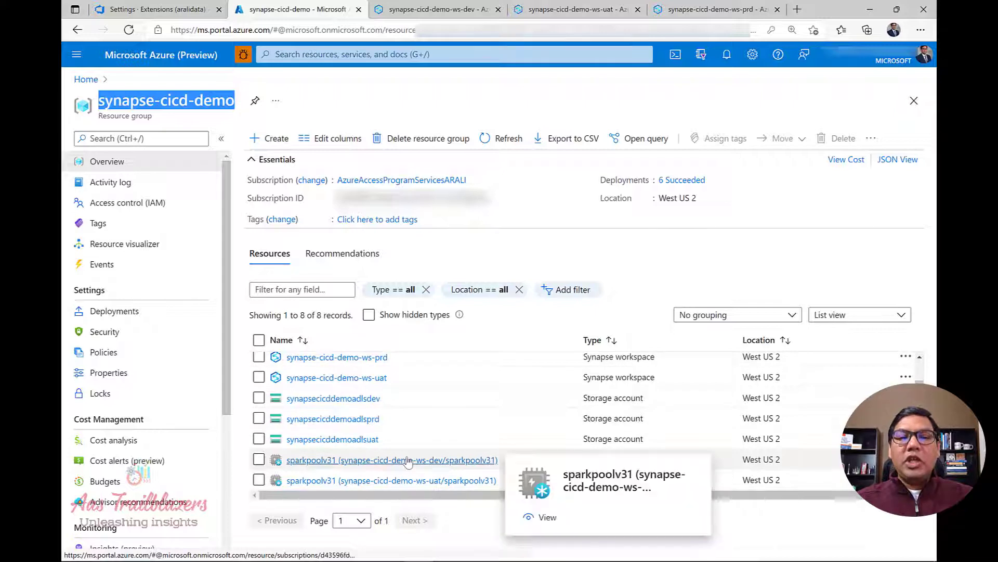
pyautogui.scroll(2, 440, 416)
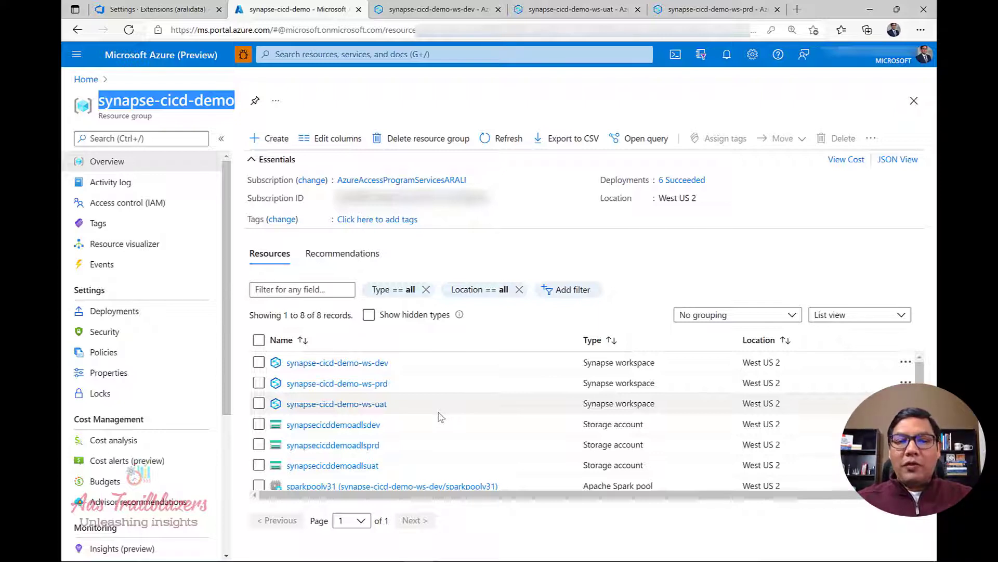
pyautogui.scroll(-1, 441, 417)
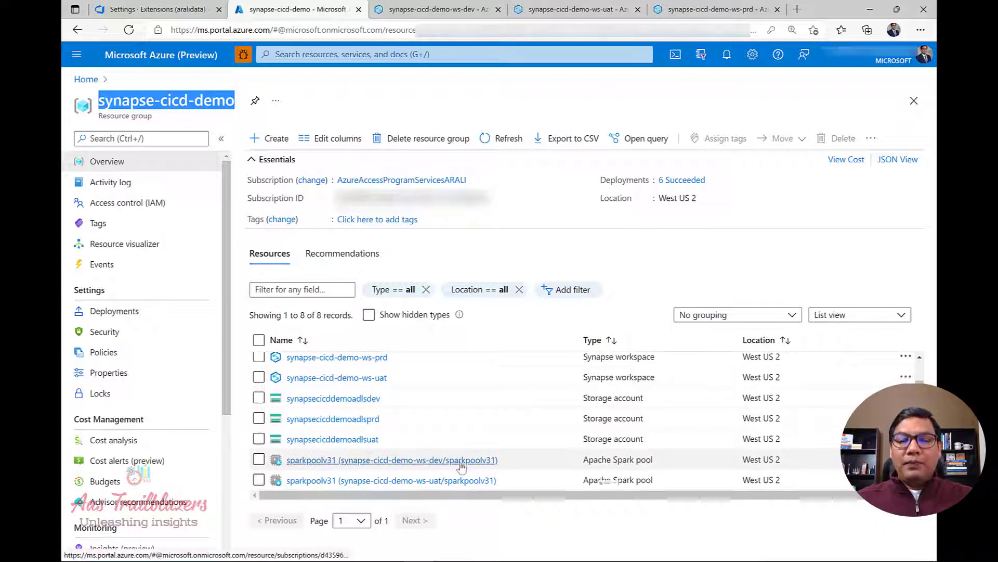
pyautogui.moveTo(462, 466)
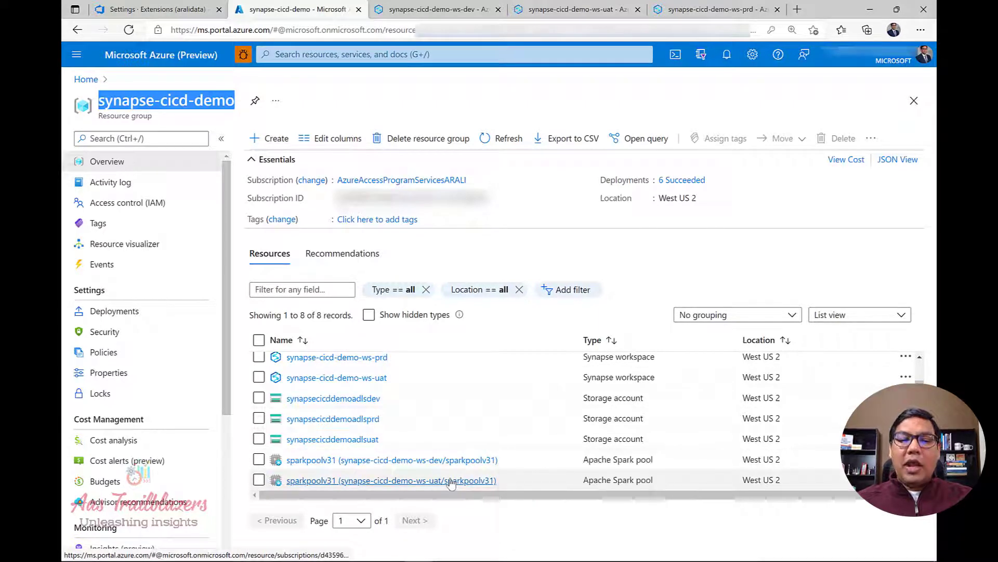
pyautogui.moveTo(451, 483)
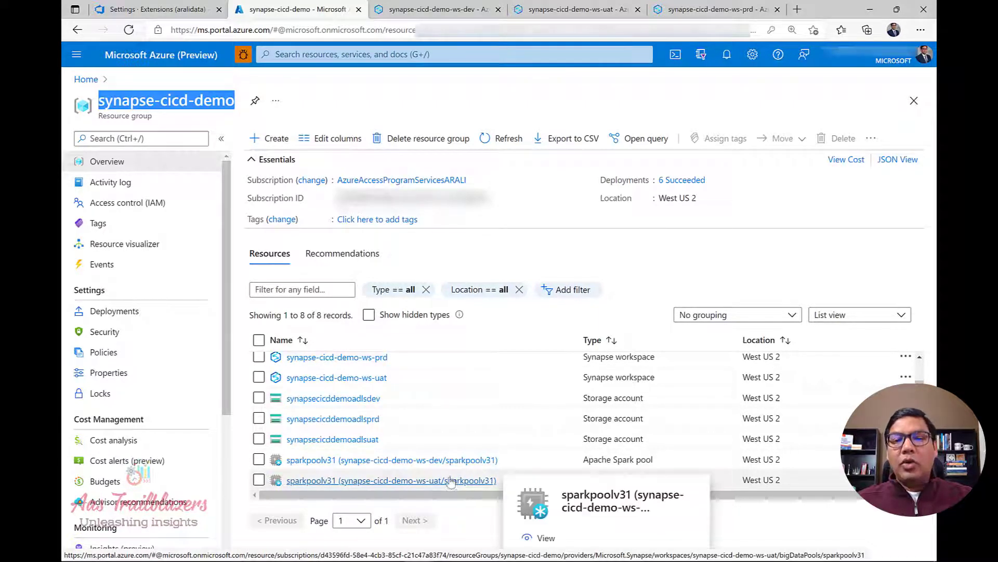
pyautogui.click(483, 532)
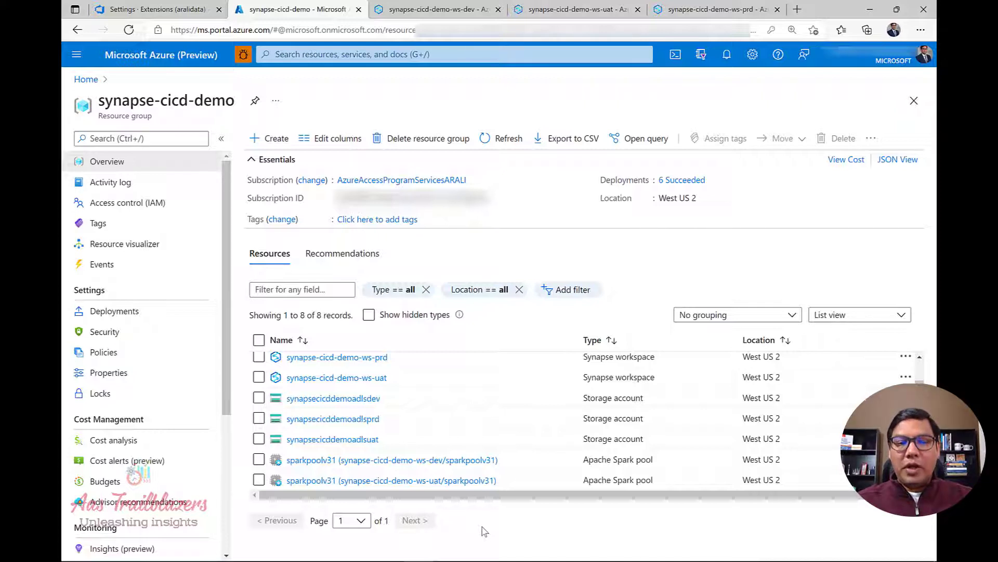
# Check the dev, uat and prd workspaces in the resource group, then open synapse-cicd-demo-ws-dev's Synapse Studio.
pyautogui.scroll(1, 455, 450)
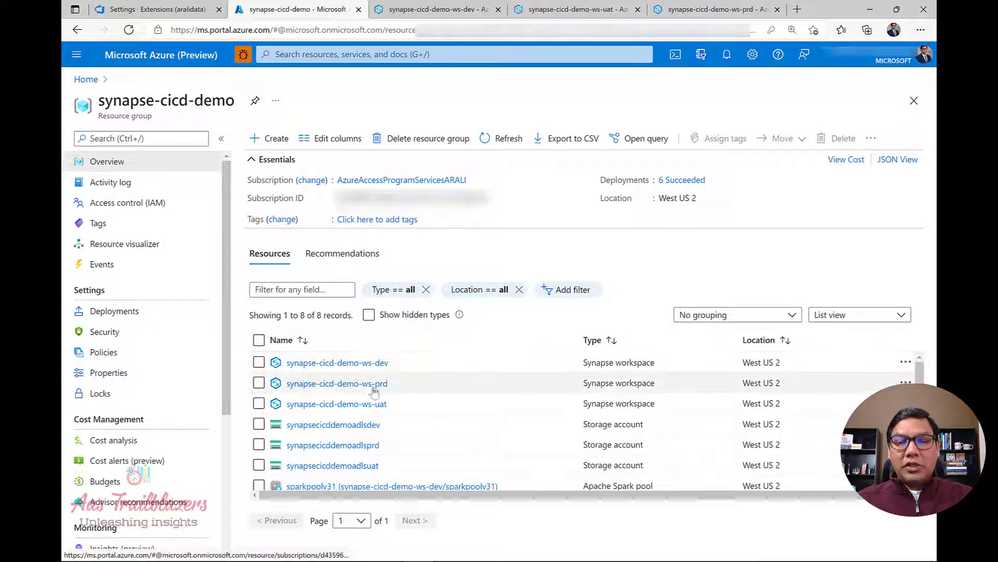
pyautogui.moveTo(378, 408)
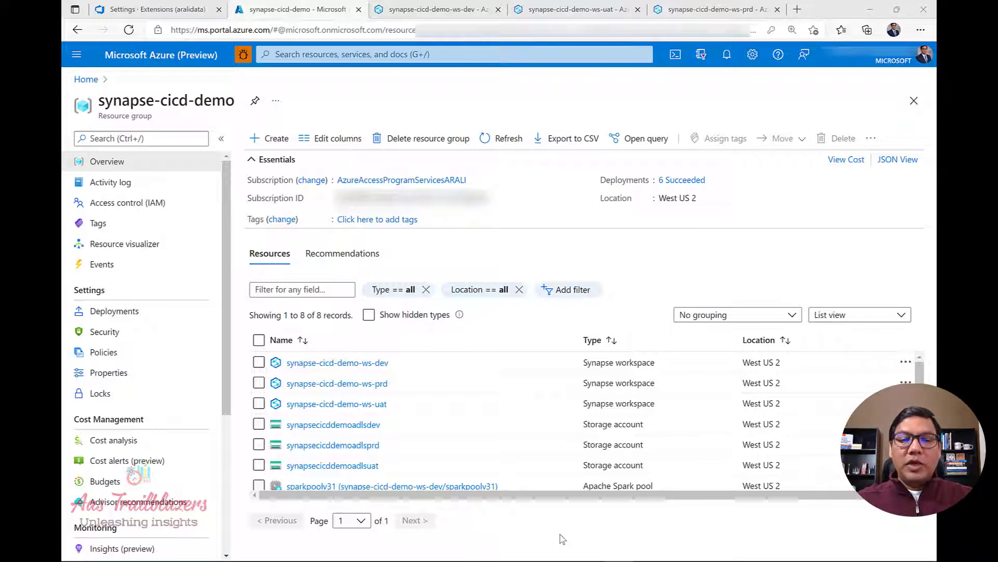
pyautogui.click(421, 11)
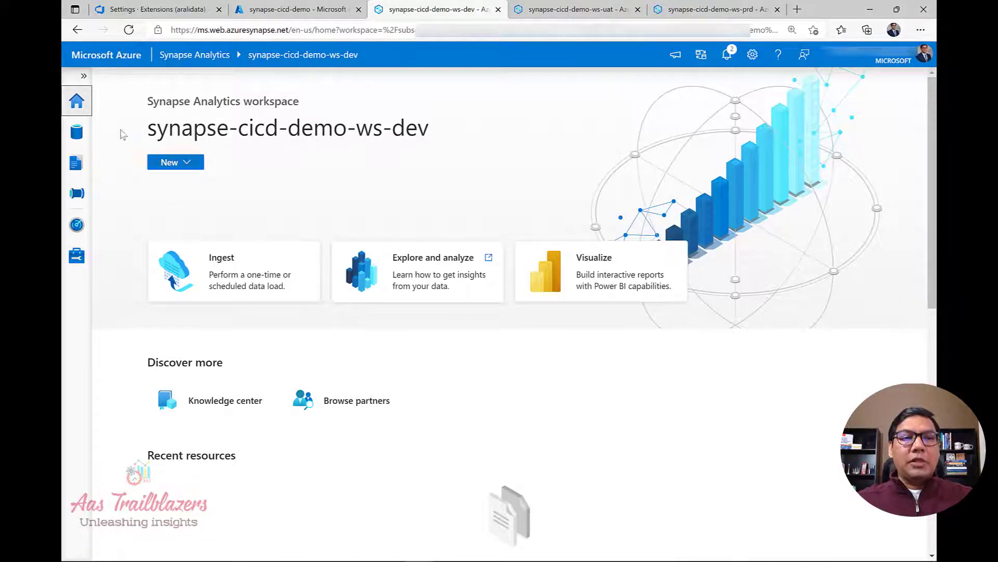
# Visit Develop and the Synapse live mode menu, then open Manage > Git configuration.
pyautogui.click(83, 77)
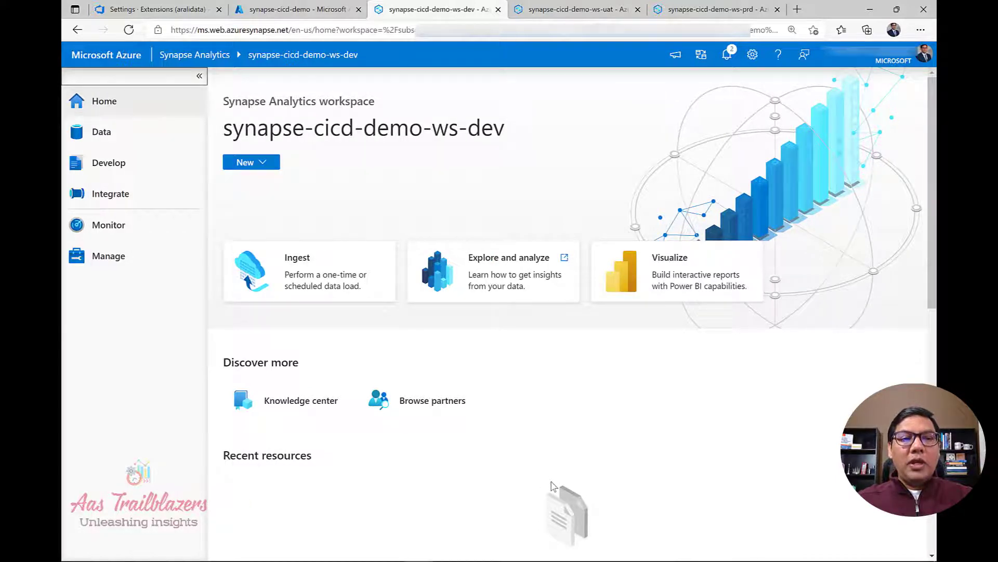
pyautogui.click(123, 170)
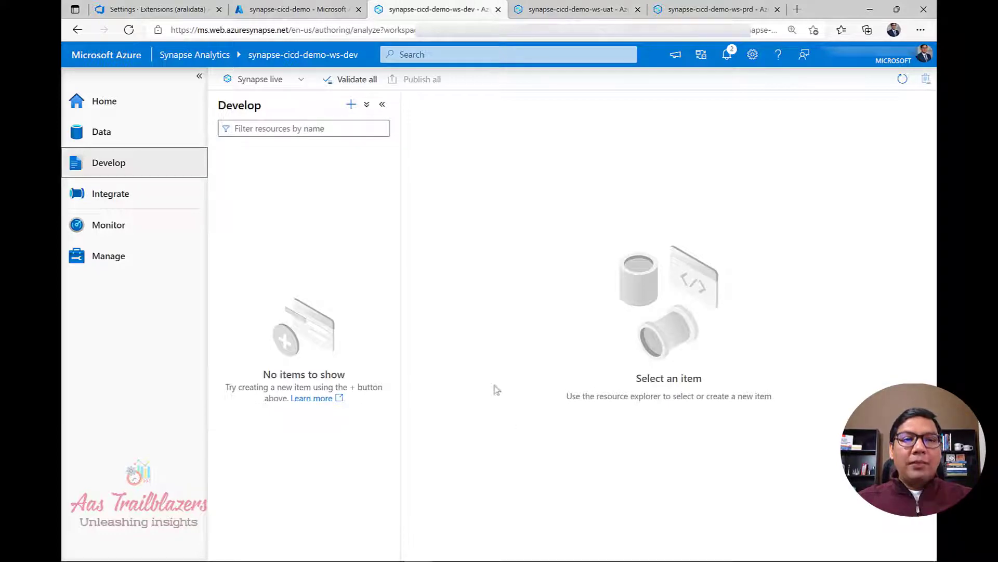
pyautogui.click(299, 83)
pyautogui.click(299, 85)
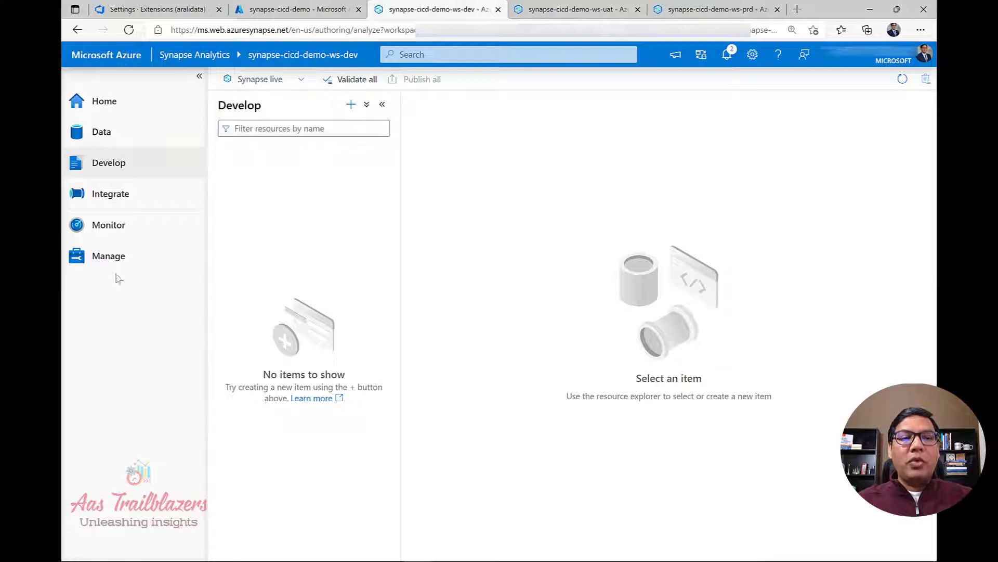
pyautogui.click(116, 256)
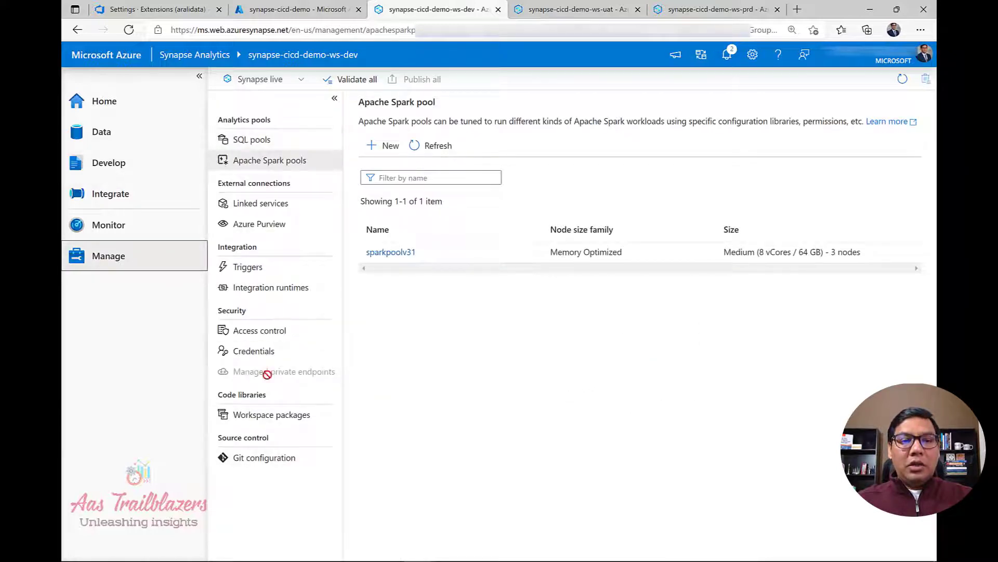
pyautogui.click(250, 460)
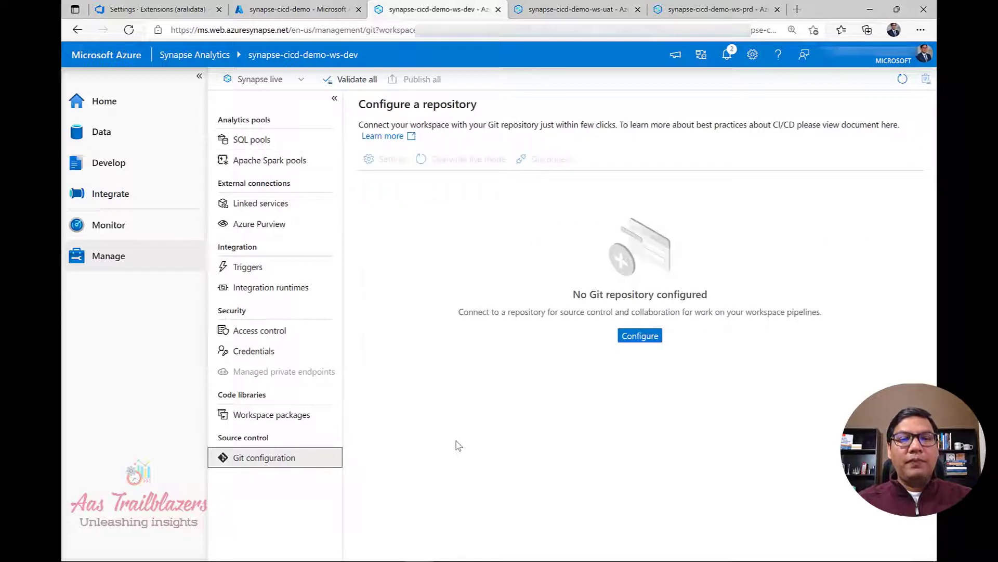
# Configure a repository with type Azure DevOps Git and continue to repository selection.
pyautogui.click(641, 338)
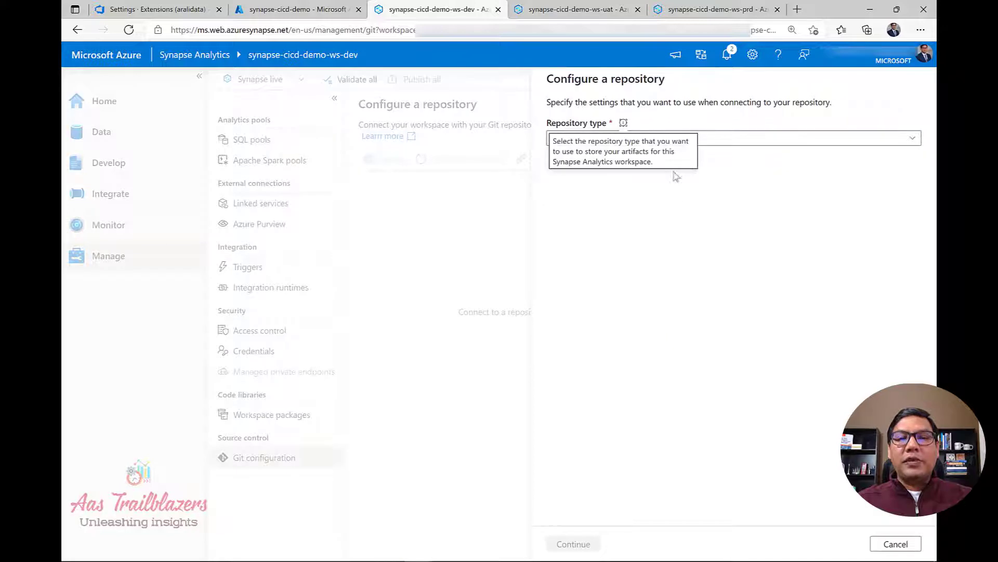
pyautogui.click(746, 146)
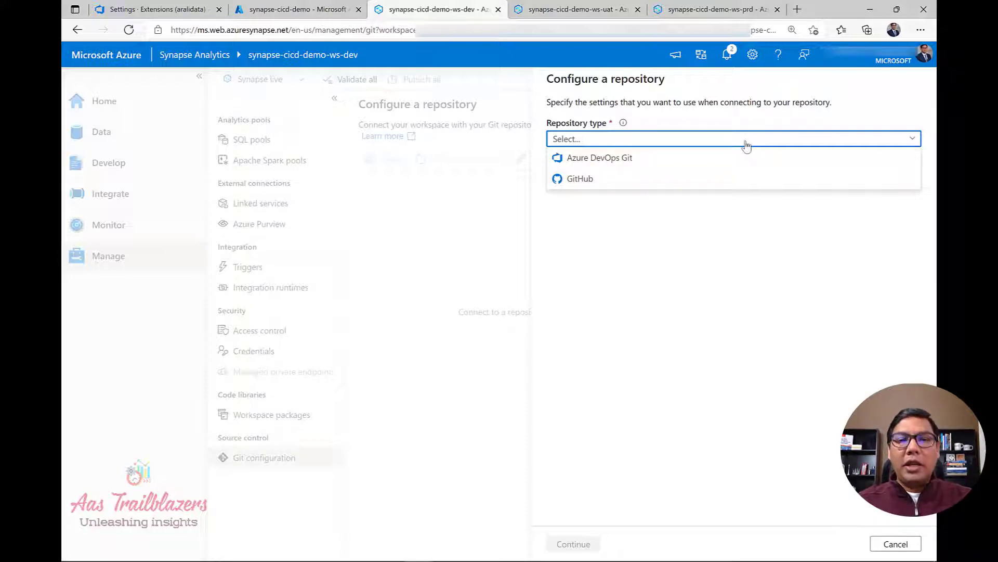
pyautogui.click(696, 158)
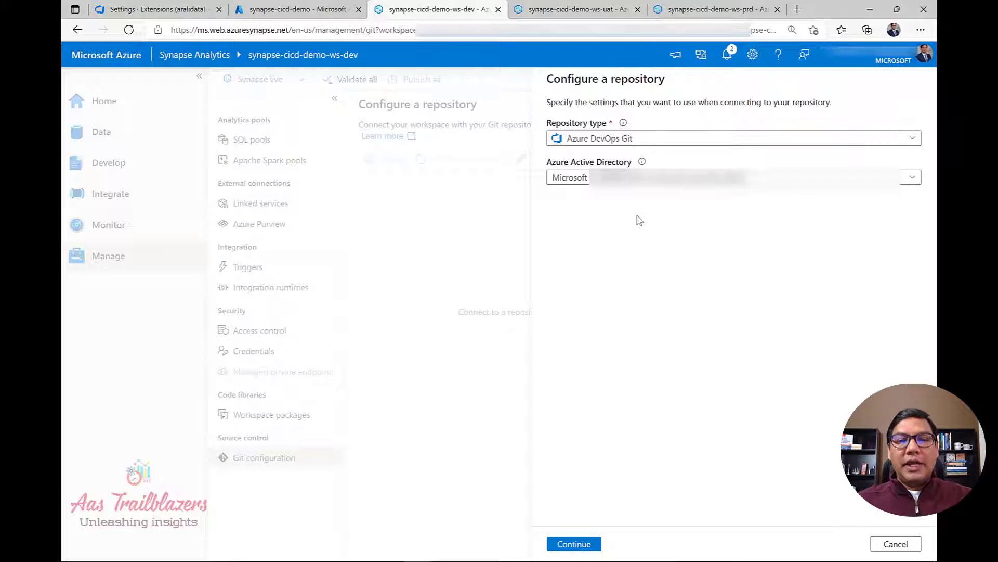
pyautogui.click(576, 543)
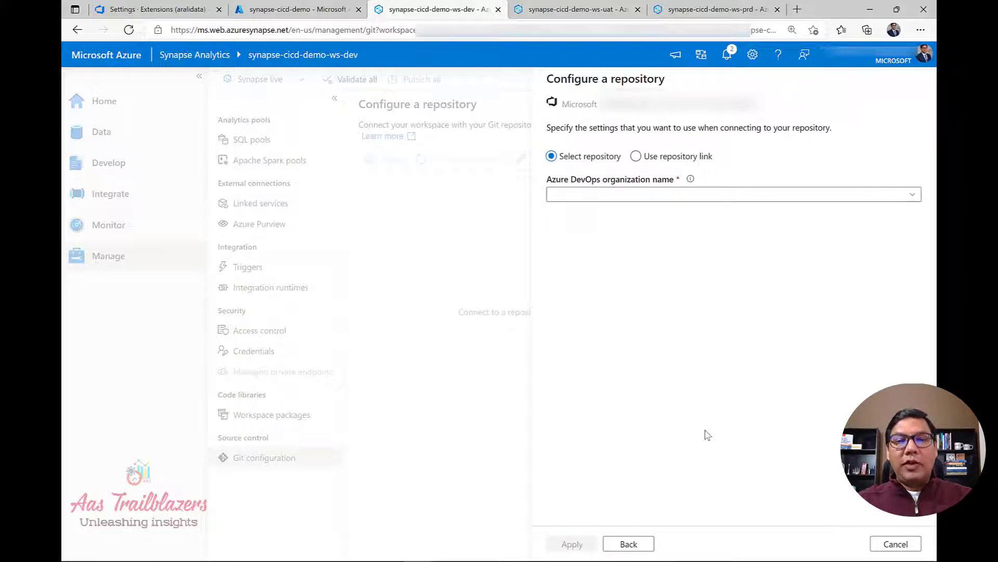
# Select the Azure DevOps organization, then synapse-cicd-demo-ado as both project and repository.
pyautogui.click(686, 195)
pyautogui.write('arali')
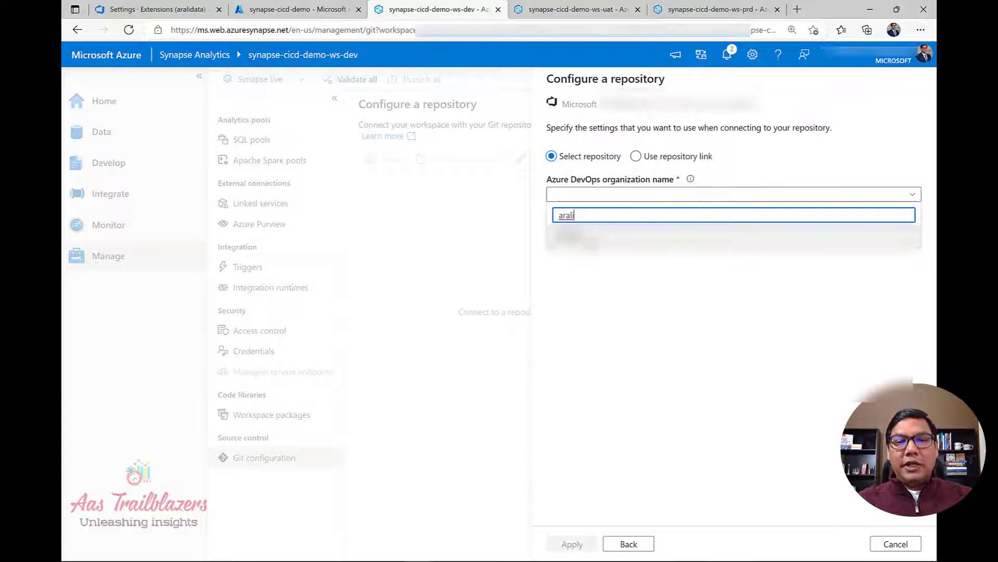
pyautogui.click(591, 241)
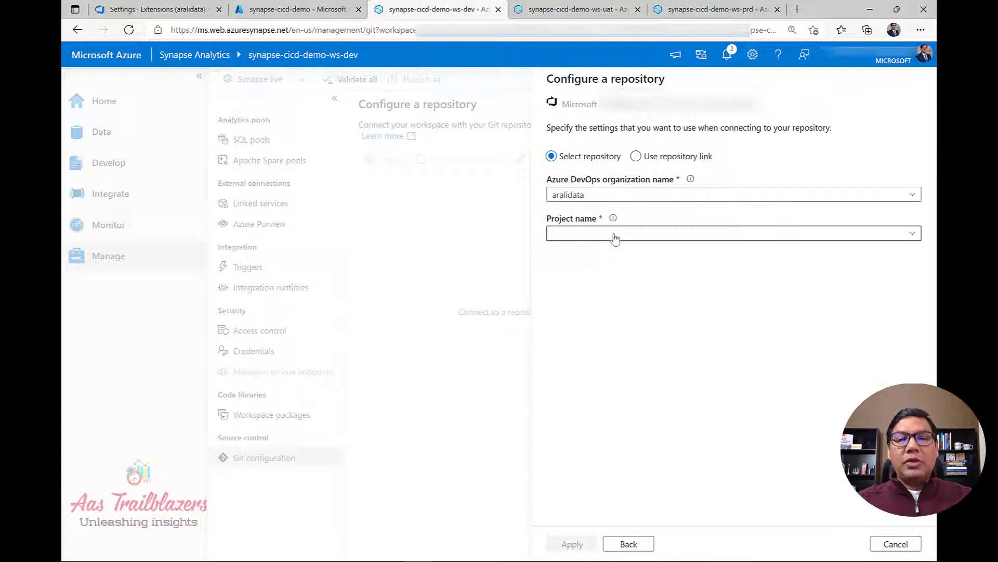
pyautogui.click(615, 234)
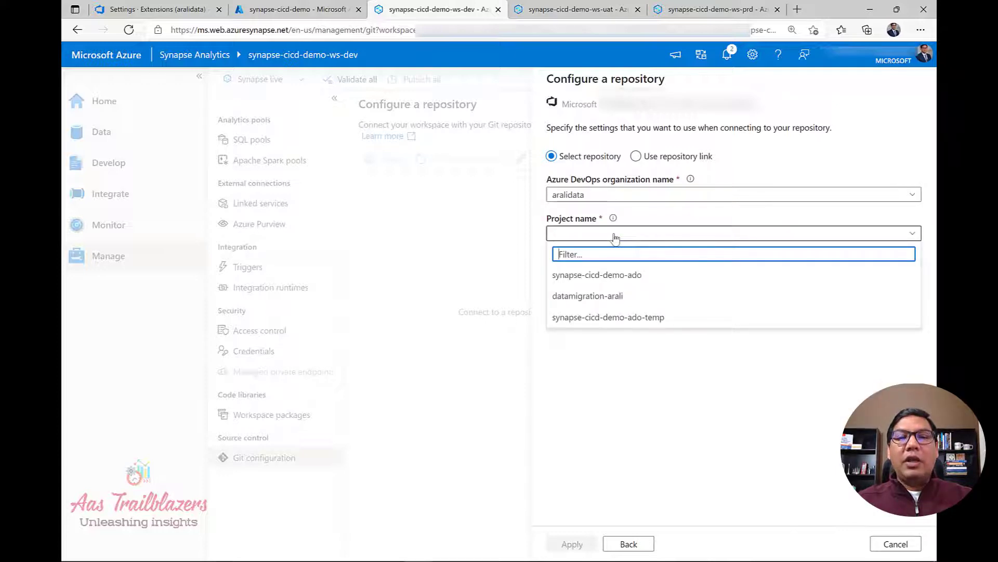
pyautogui.click(614, 280)
pyautogui.click(624, 275)
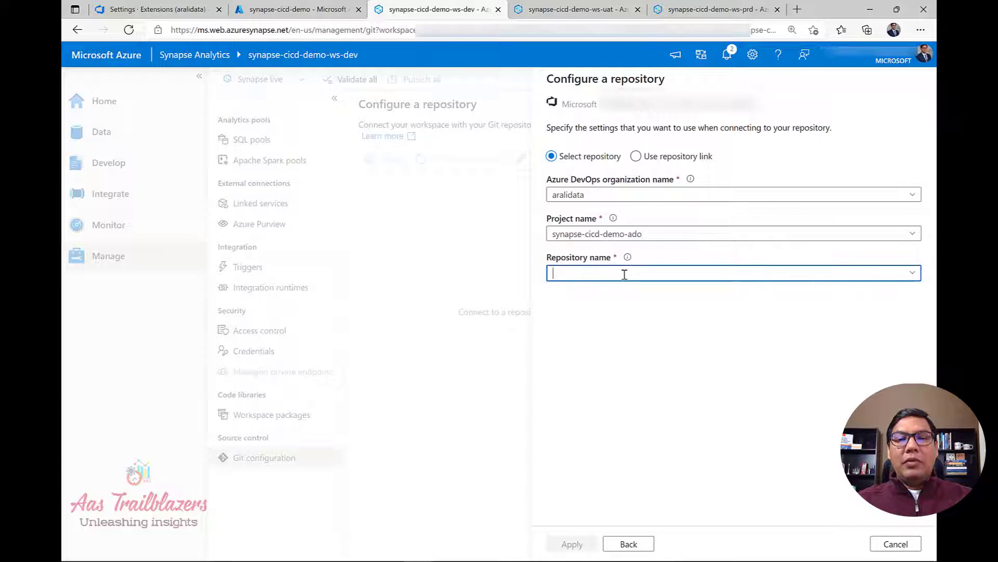
pyautogui.click(914, 273)
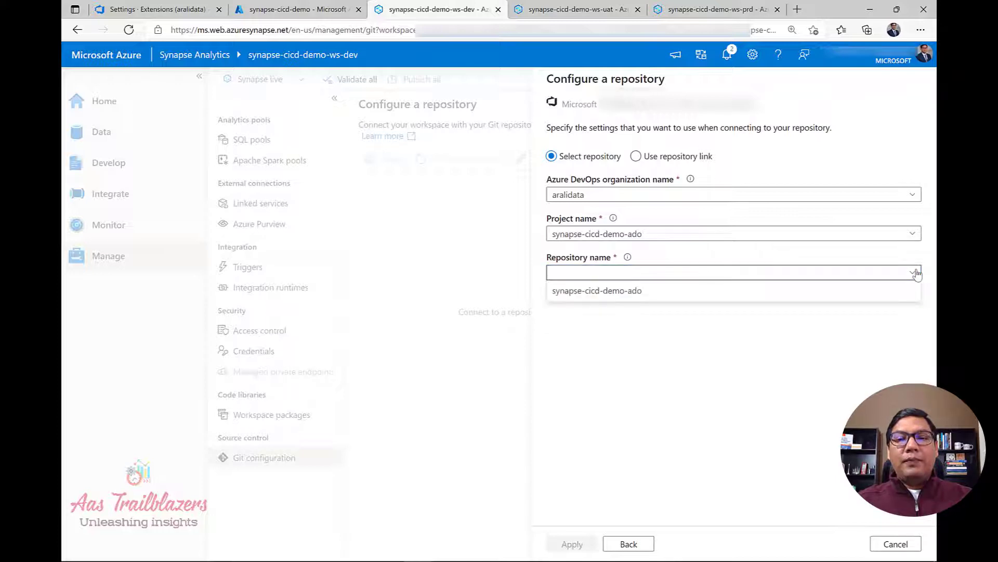
pyautogui.click(626, 295)
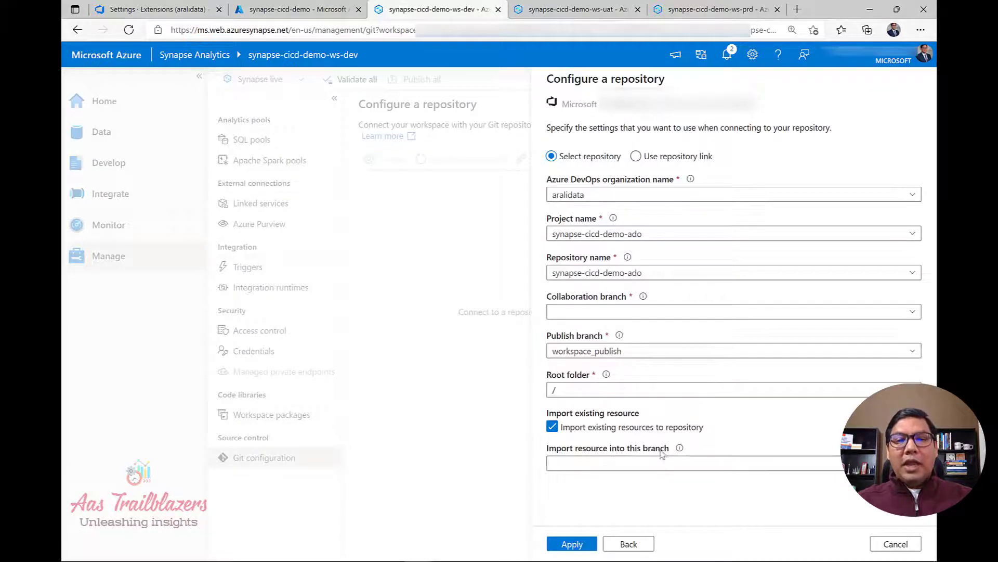
pyautogui.click(674, 313)
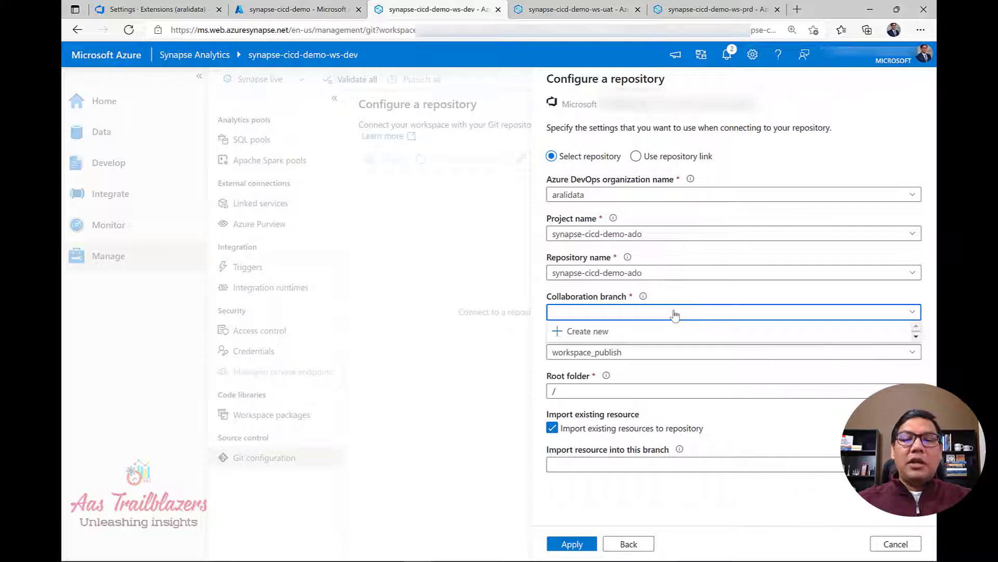
# Create a new master collaboration branch and apply the Git connection with workspace_publish as publish branch.
pyautogui.click(592, 334)
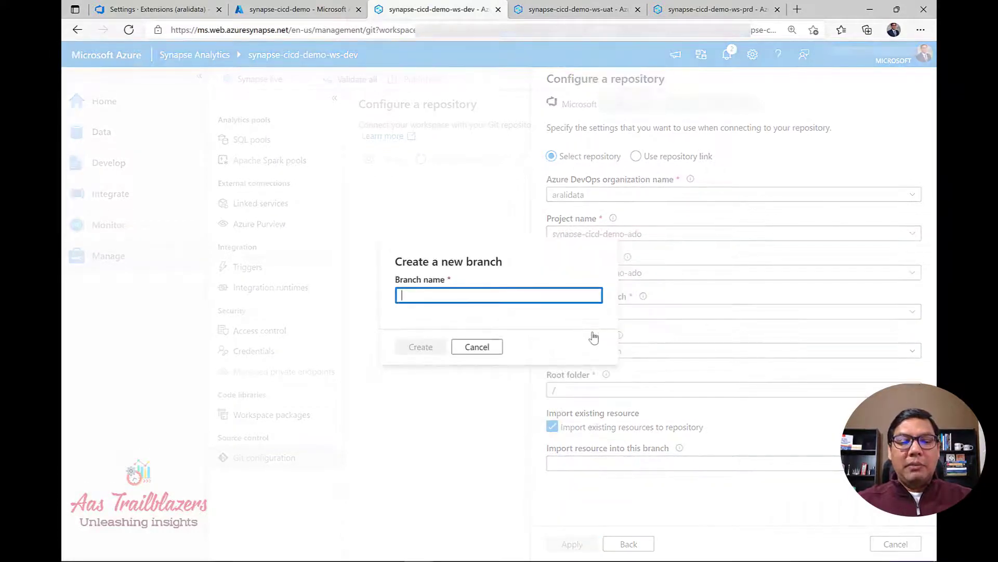
pyautogui.write('maser')
pyautogui.press('BackSpace')
pyautogui.press('BackSpace')
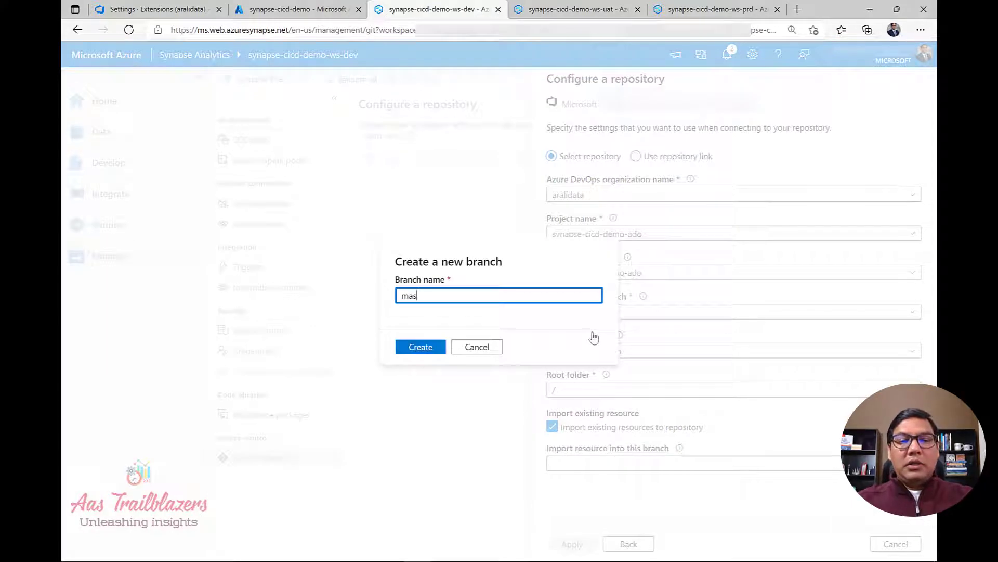
pyautogui.write('ter')
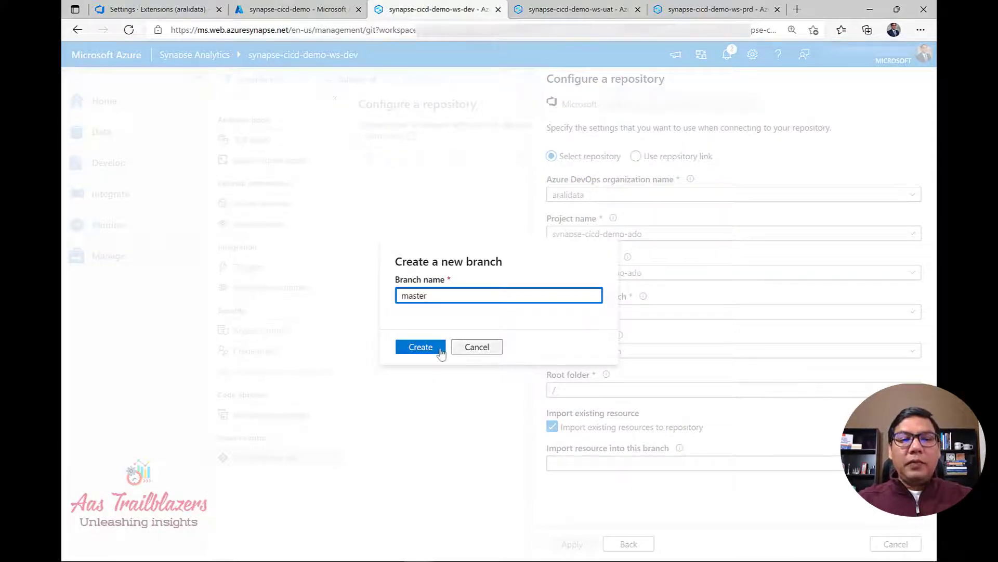
pyautogui.click(436, 354)
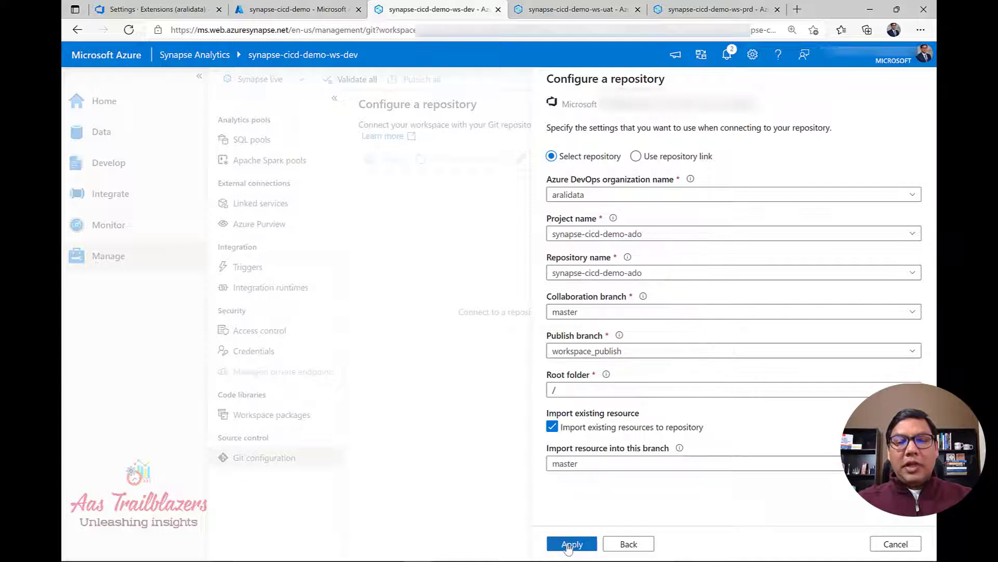
pyautogui.click(569, 544)
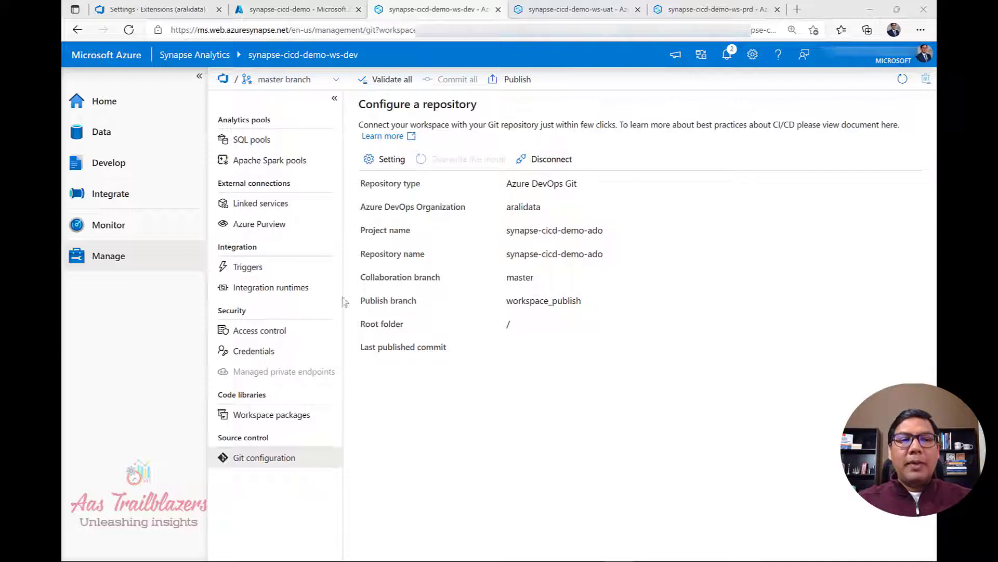
# Go to the Develop hub and show the workspace's branch list, currently on master.
pyautogui.click(110, 163)
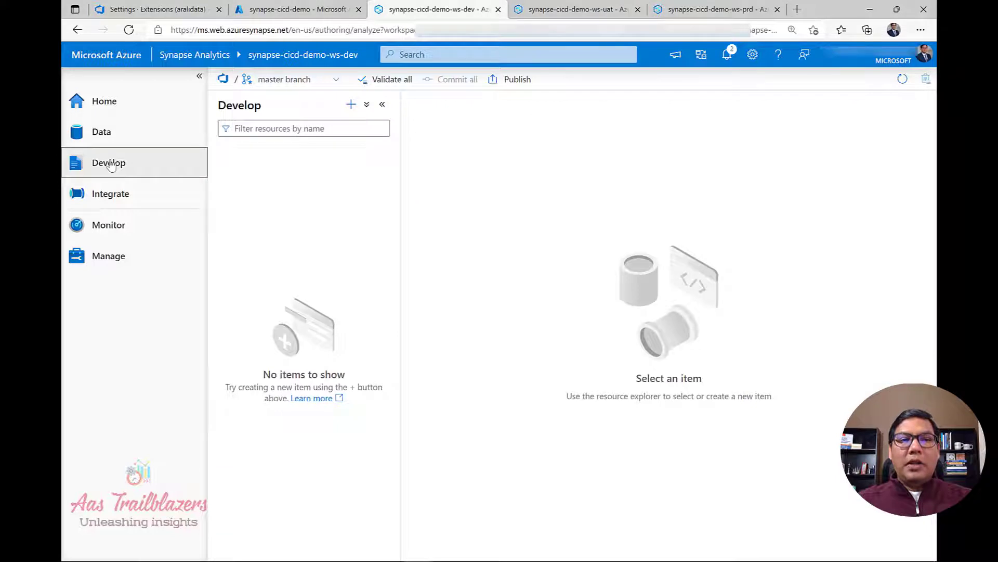
pyautogui.click(285, 87)
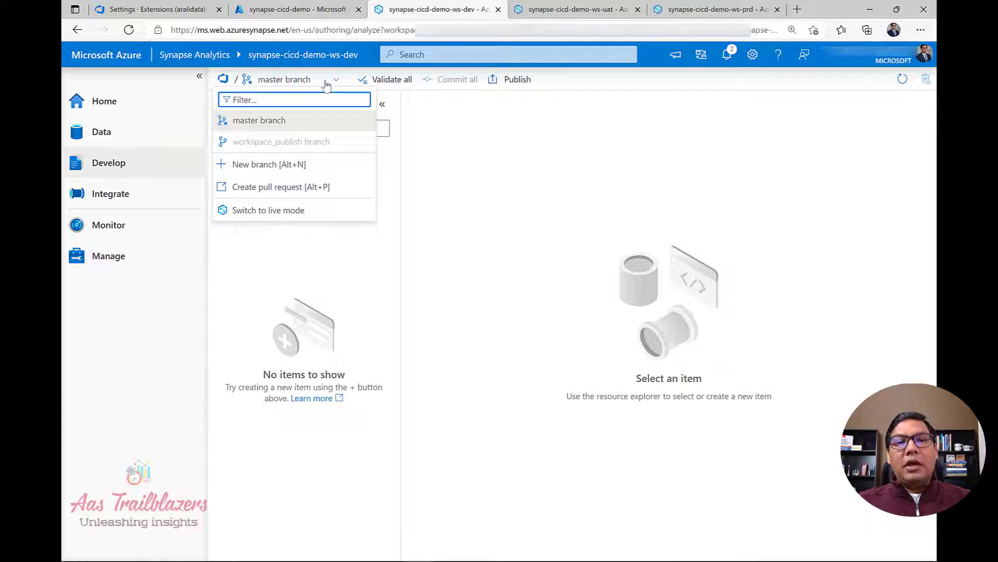
# Create branch new_feature_branch based on master as the working branch.
pyautogui.click(278, 165)
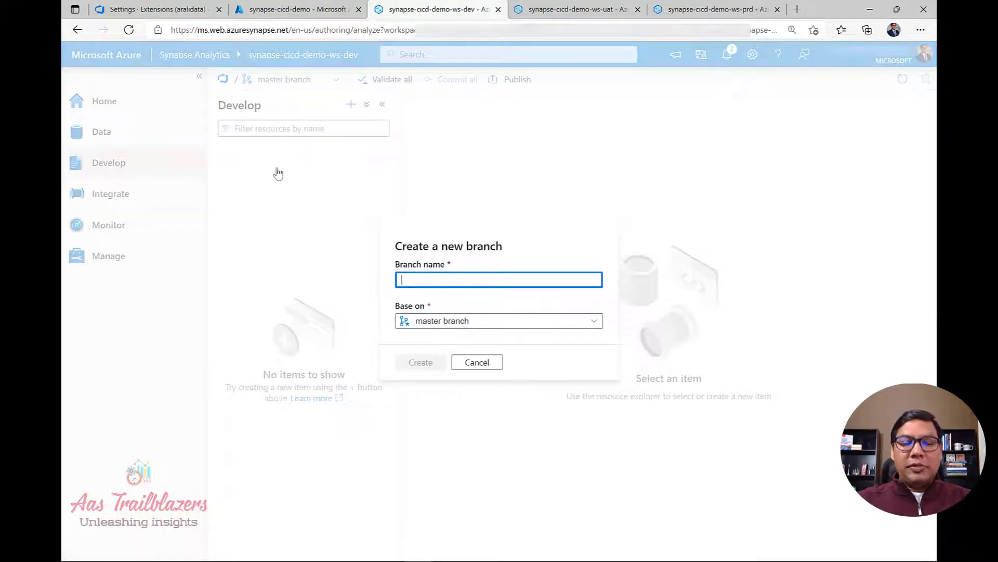
pyautogui.write('new')
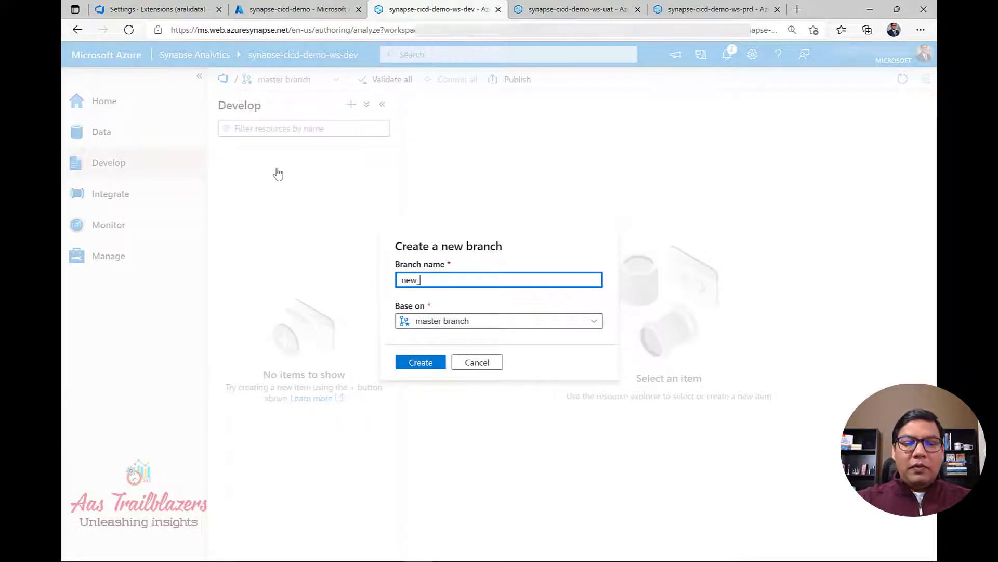
pyautogui.write('_feature')
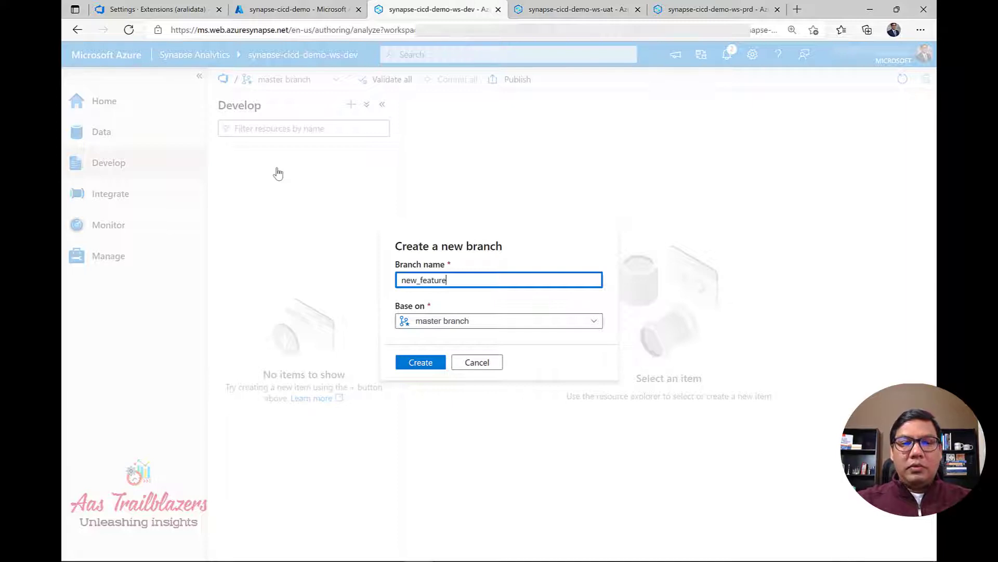
pyautogui.write('_bra')
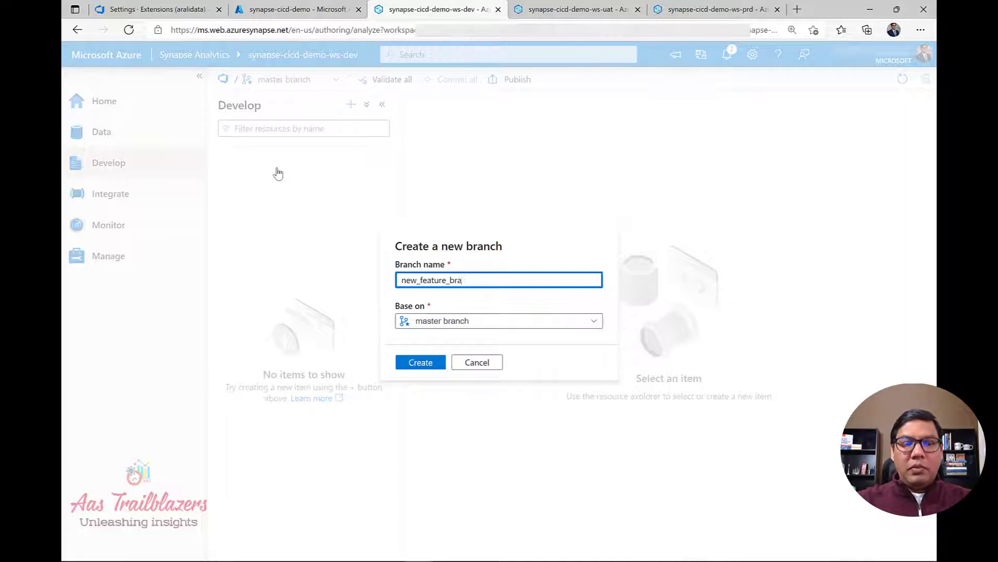
pyautogui.write('bcnch')
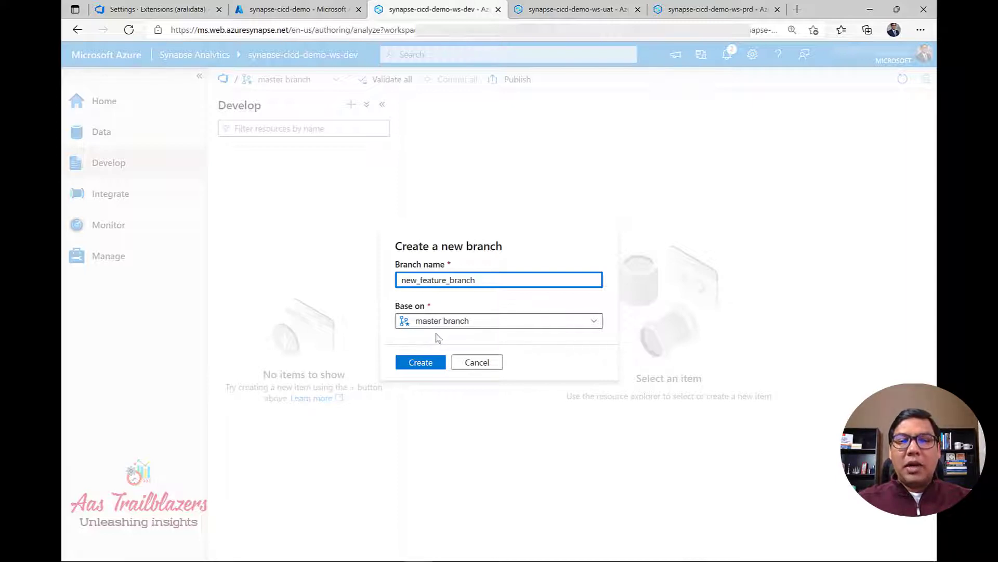
pyautogui.click(431, 365)
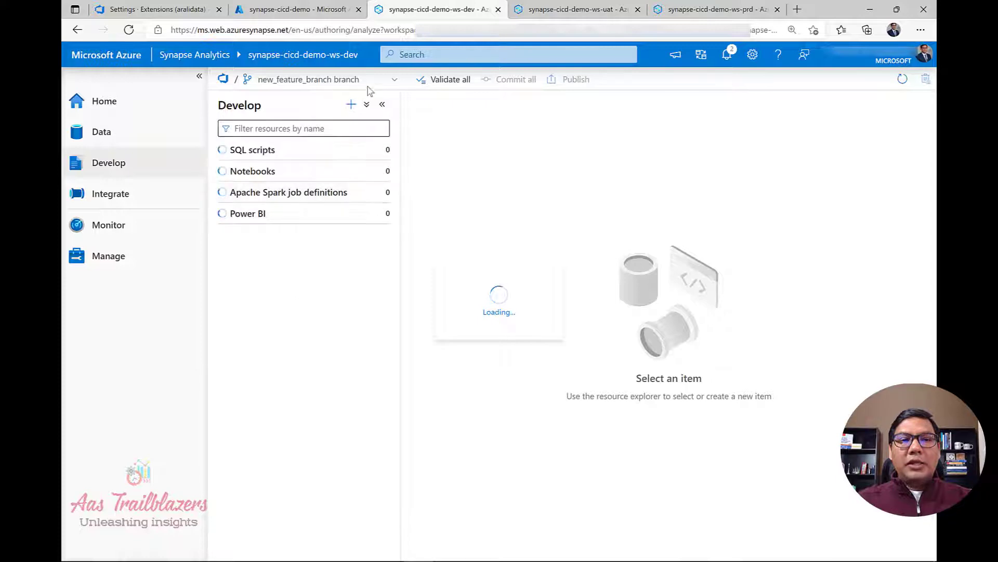
# Check that new_feature_branch appears in the branch list, then return to the synapse-cicd-demo resource group tab.
pyautogui.click(389, 83)
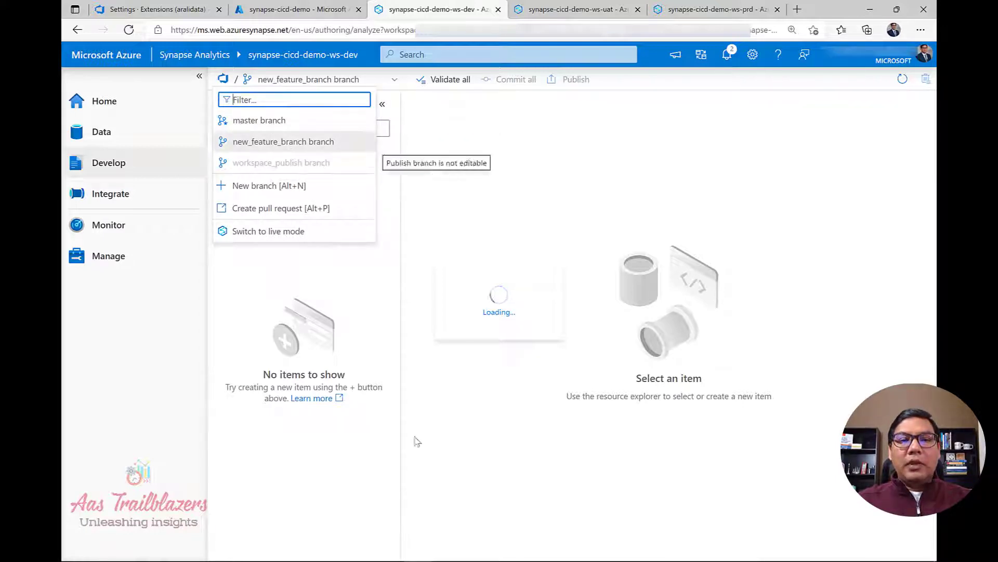
pyautogui.click(424, 481)
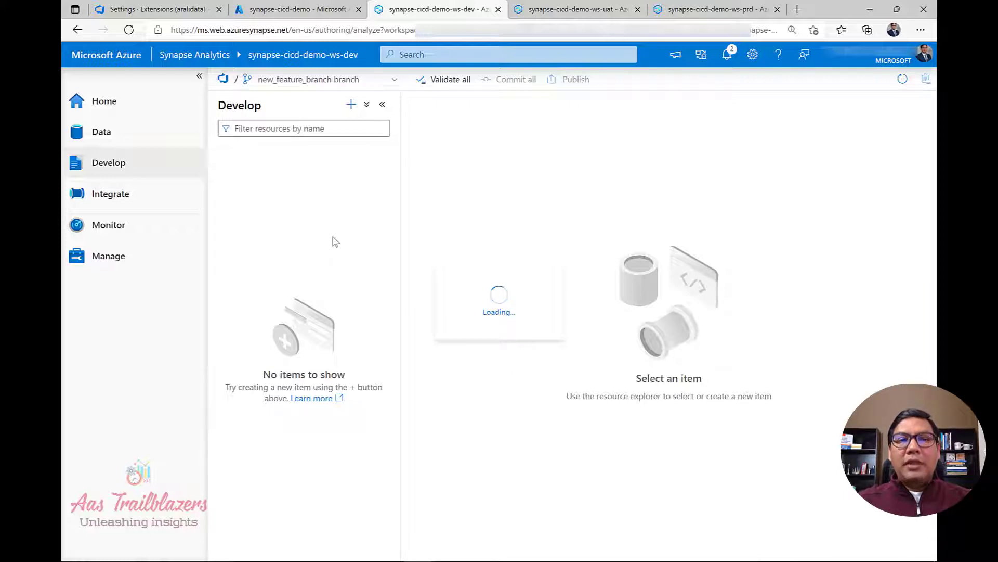
pyautogui.click(285, 14)
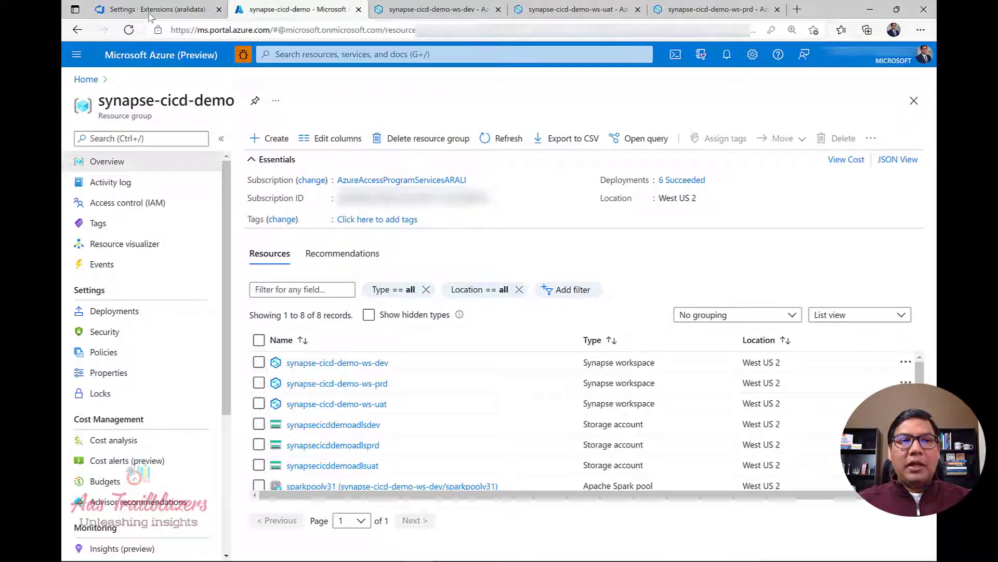
# Browse the synapse-cicd-demo-ado repo files: credential, integrationRuntime, linkedService folders and readme.md.
pyautogui.click(149, 16)
pyautogui.click(121, 69)
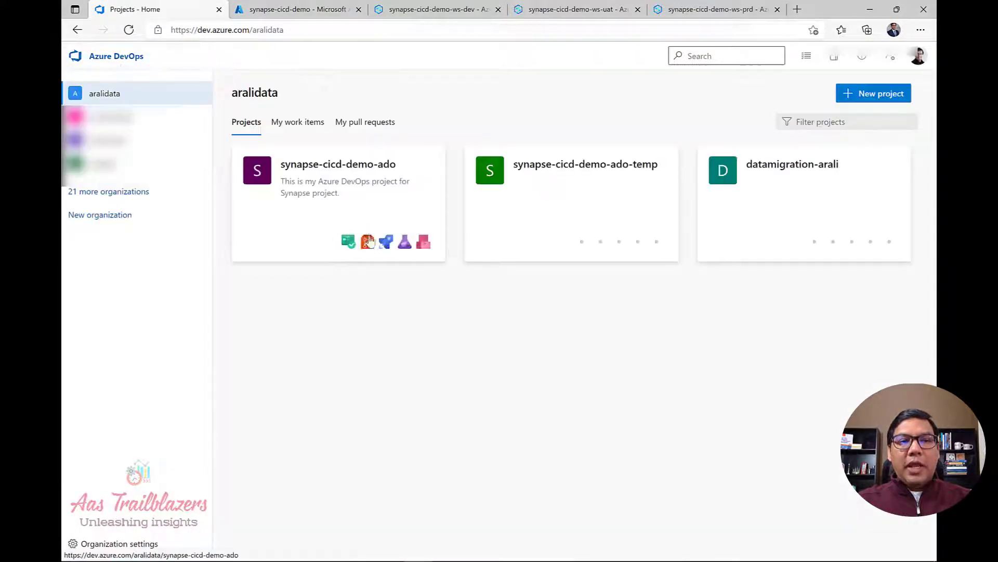
pyautogui.click(372, 189)
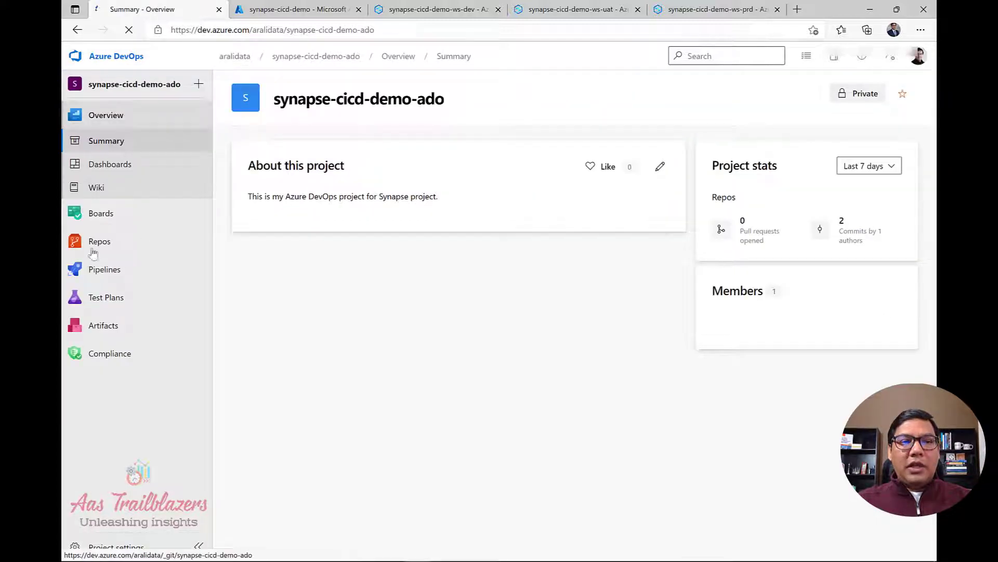
pyautogui.click(97, 246)
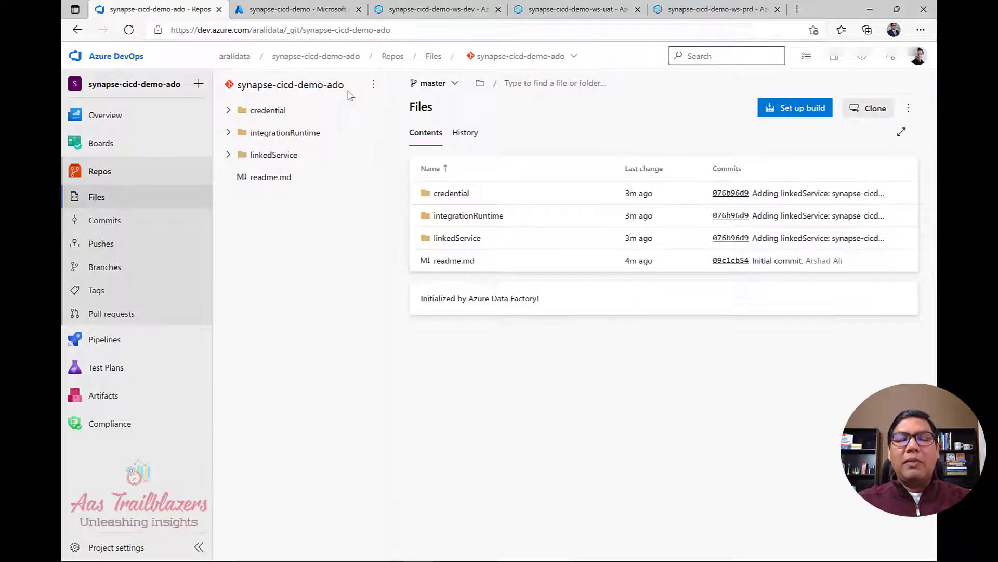
pyautogui.moveTo(348, 92); pyautogui.dragTo(242, 99)
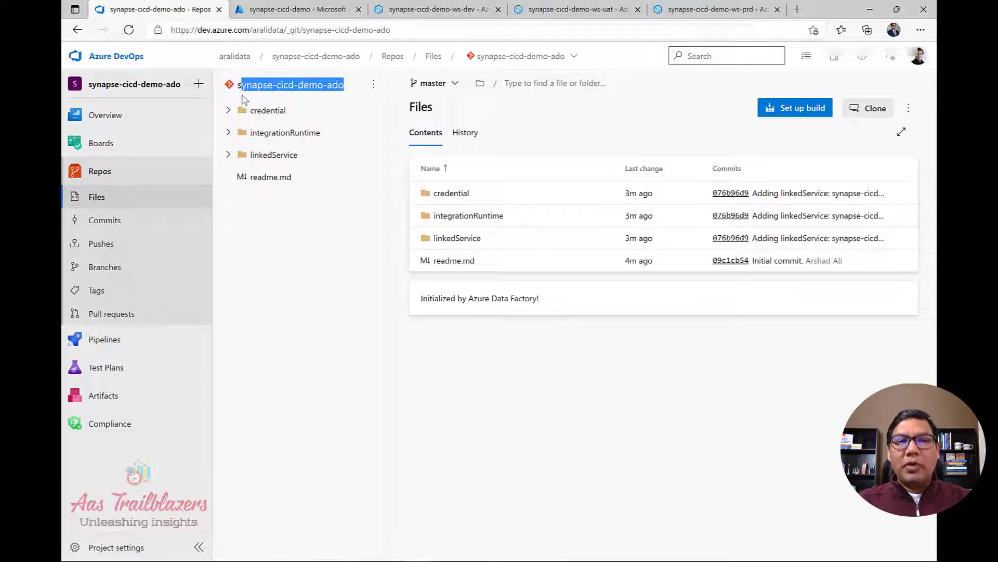
pyautogui.click(317, 318)
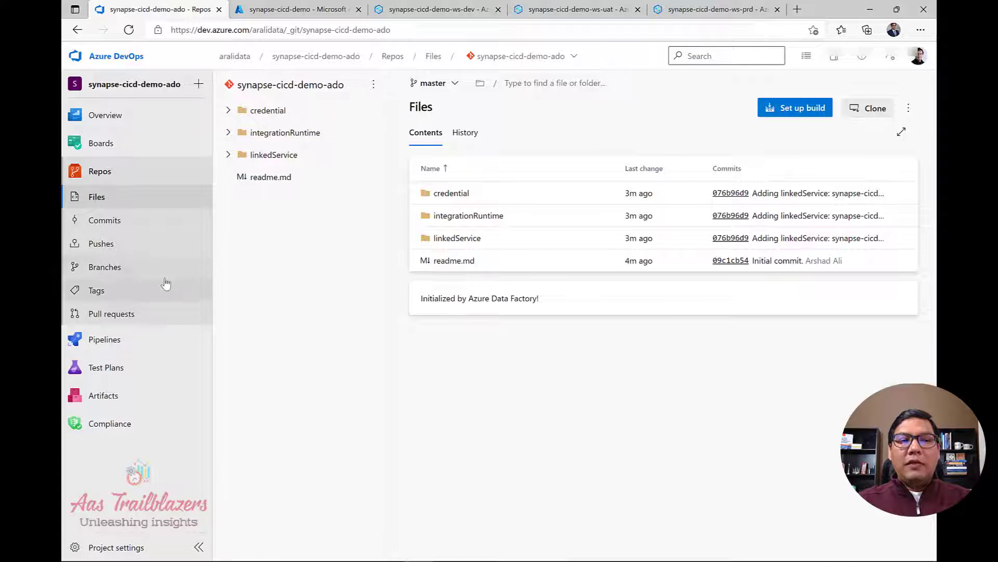
# Confirm master and new_feature_branch exist in the repo, view master's files, then return to the dev workspace.
pyautogui.click(117, 273)
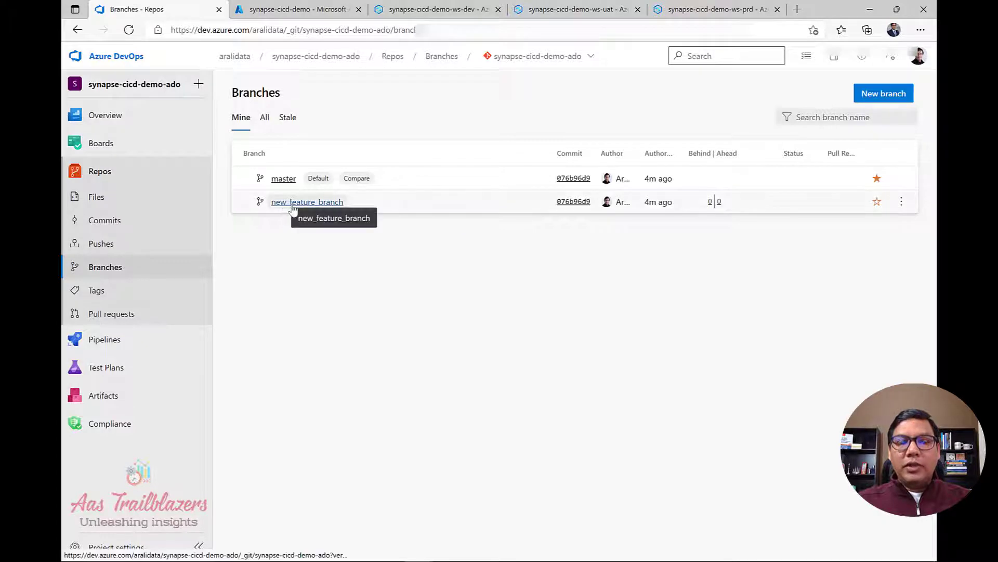
pyautogui.click(284, 179)
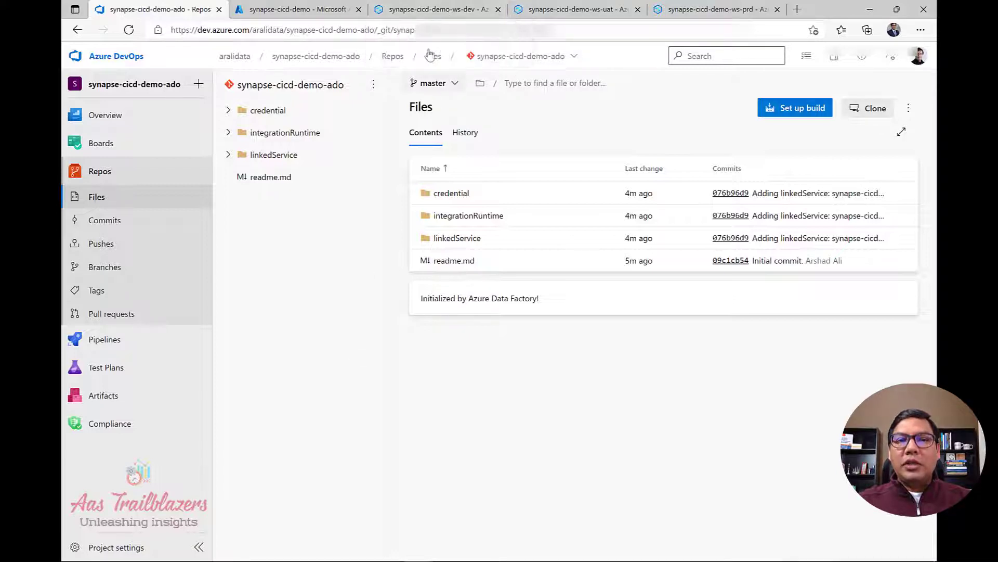
pyautogui.click(430, 11)
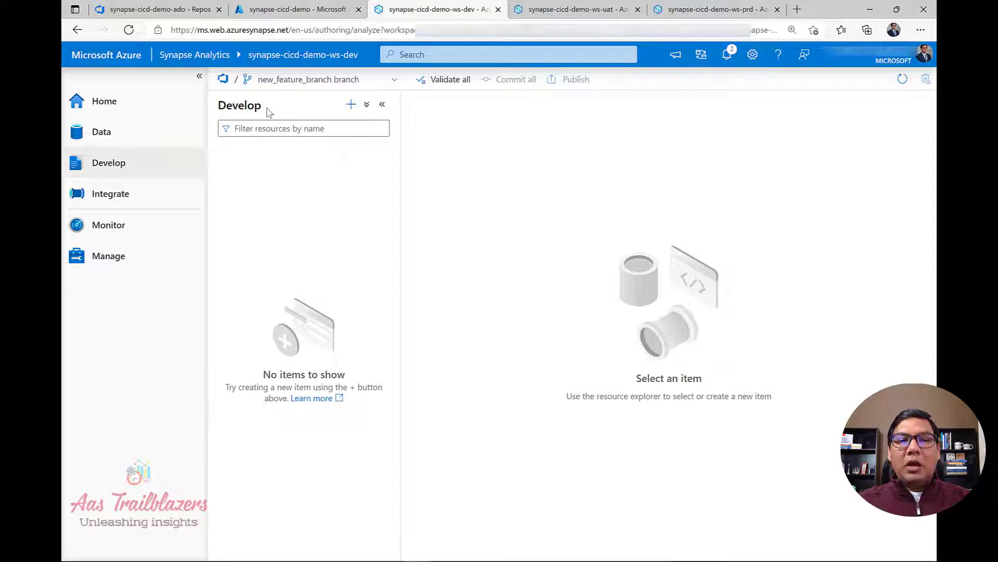
# Add a new notebook in Develop and rename it to synapse-cicd-demo-nb.
pyautogui.click(352, 108)
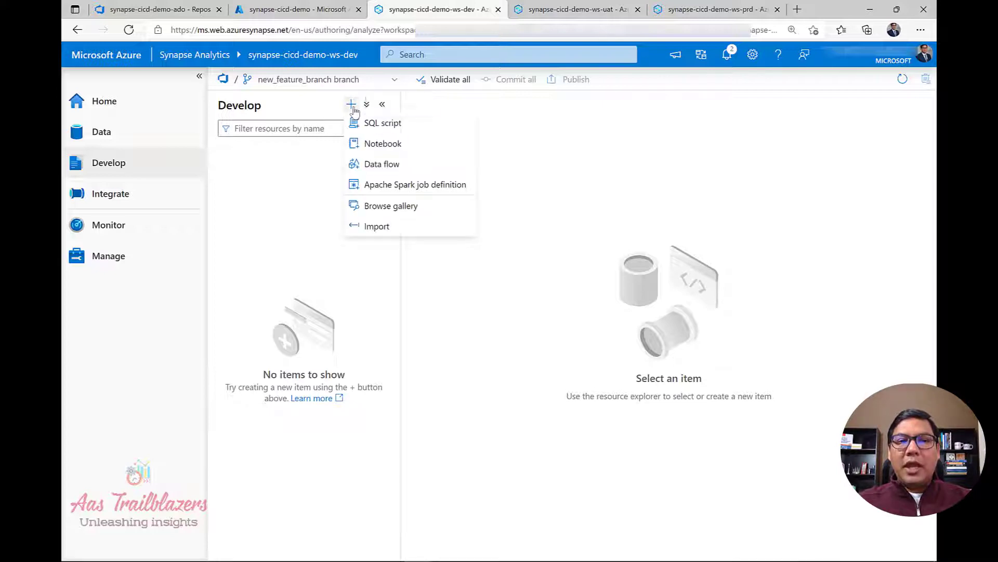
pyautogui.click(375, 143)
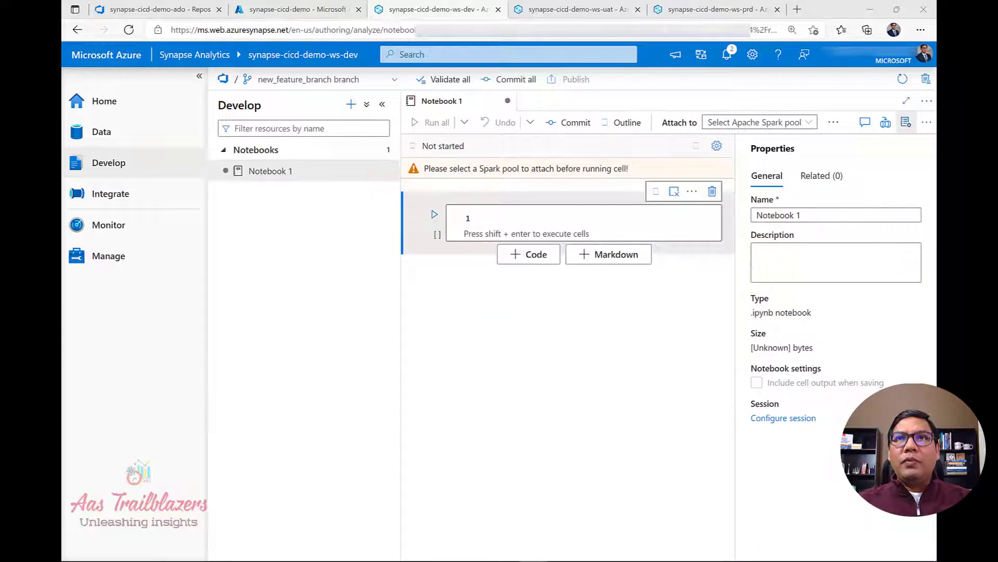
pyautogui.click(823, 220)
pyautogui.hotkey('ctrl', 'a')
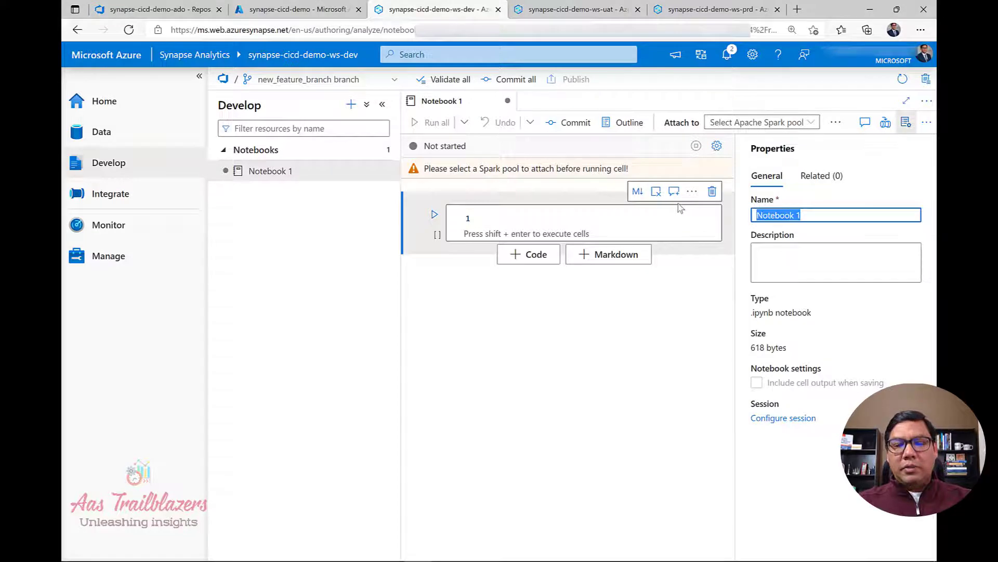
pyautogui.write('synapse-cicd-demo-nb')
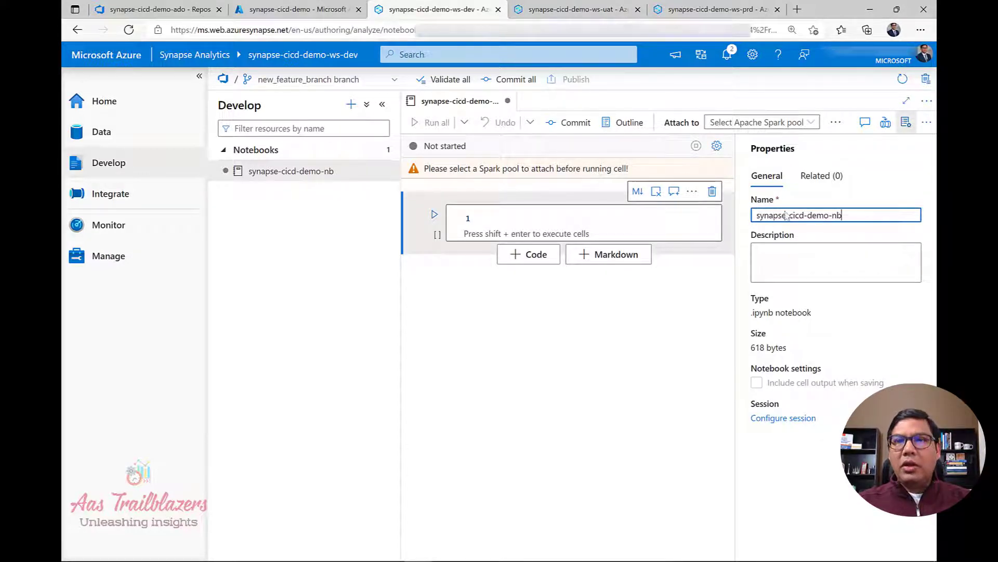
pyautogui.hotkey('alt', 'Tab')
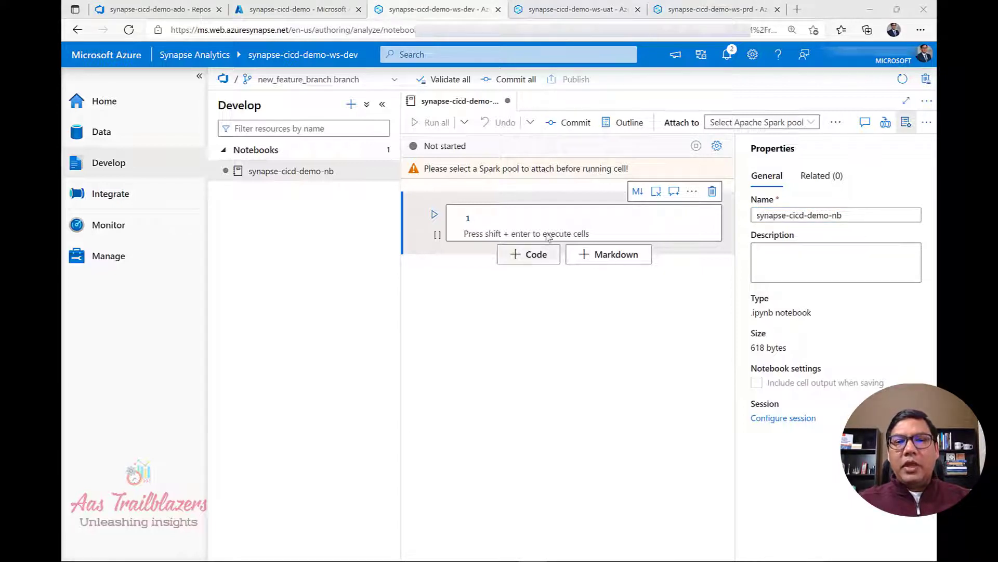
# Paste the PublicHolidays PySpark code writing parquet to /data/holidaydata/ into the cell and close Properties.
pyautogui.click(542, 216)
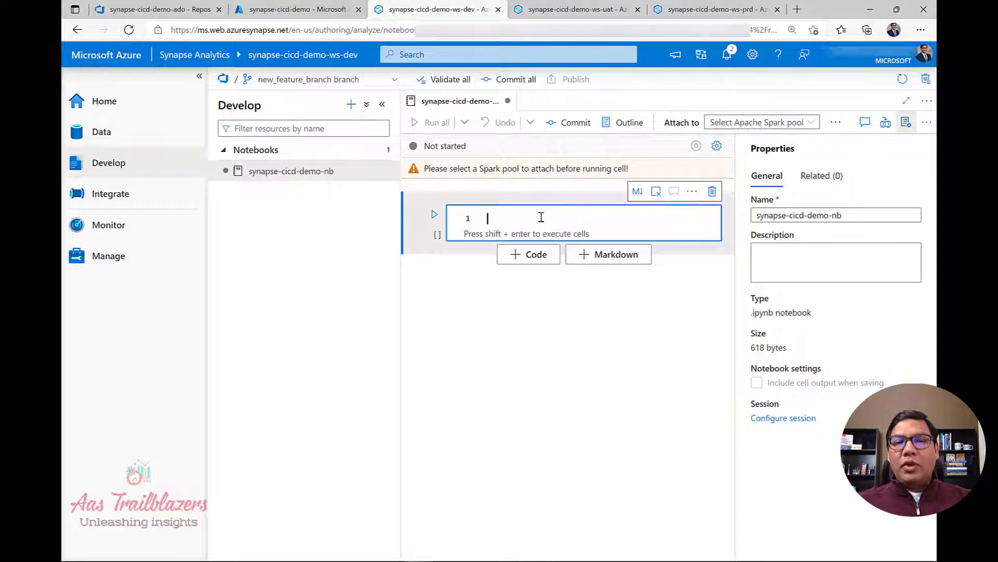
pyautogui.write("from azureml.opendatasets import PublicHolidays  from datetime import datetime from dateutil import parser from dateutil.relativedelta import relativedelta  end_date = datetime.today() start_date = datetime.today() - relativedelta(months=6) hol = PublicHolidays(start_date=start_date, end_date=end_date) hol_df = hol.to_spark_dataframe()  hol_df.write.parquet('/data/holidaydata/', mode = 'overwrite')")
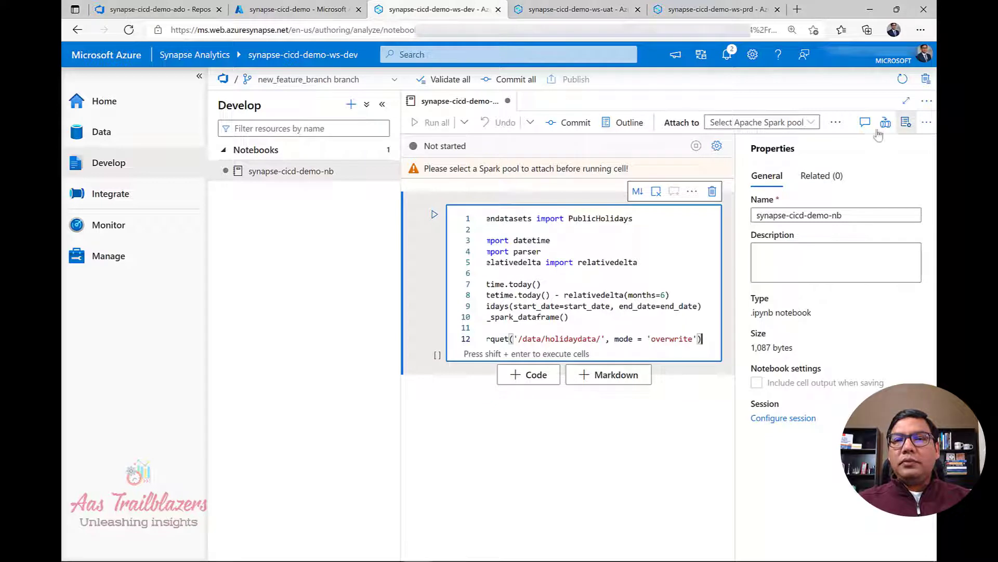
pyautogui.click(906, 124)
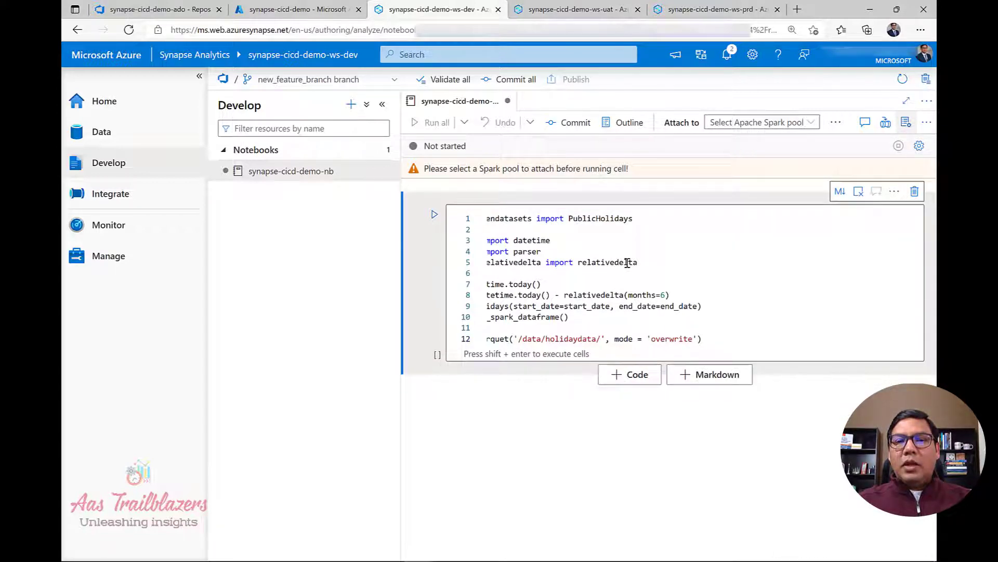
pyautogui.click(628, 263)
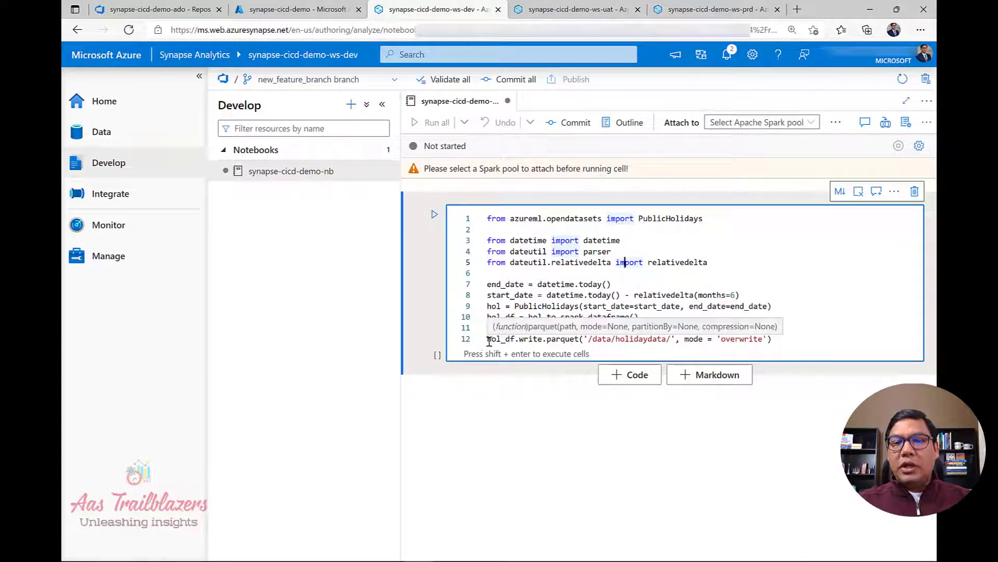
pyautogui.moveTo(489, 341); pyautogui.dragTo(654, 341)
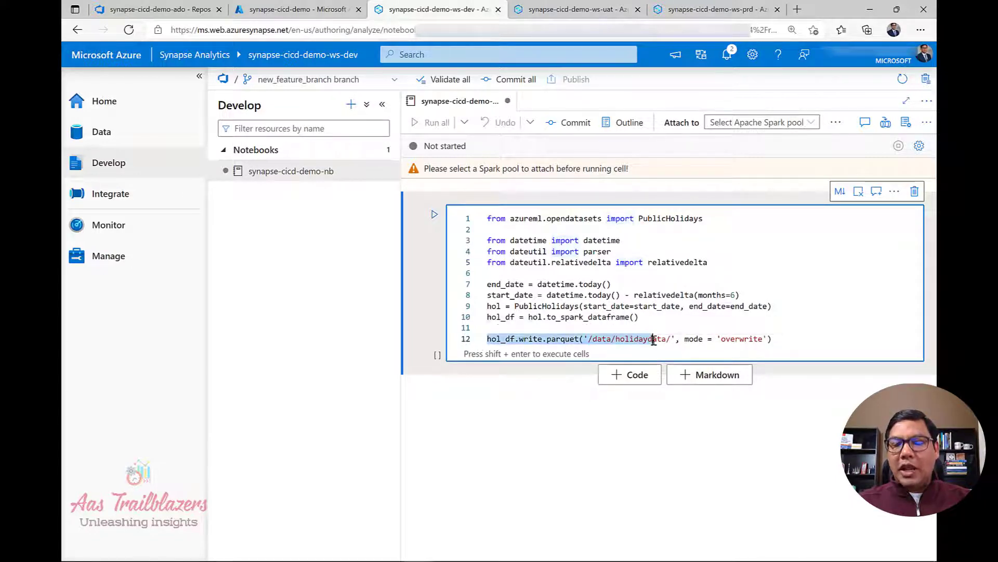
pyautogui.click(694, 289)
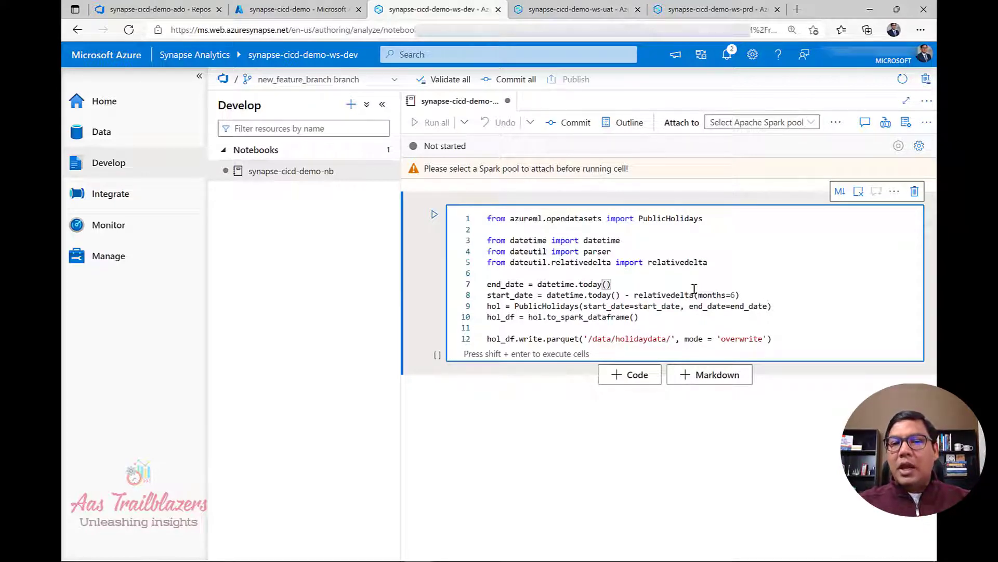
pyautogui.click(694, 273)
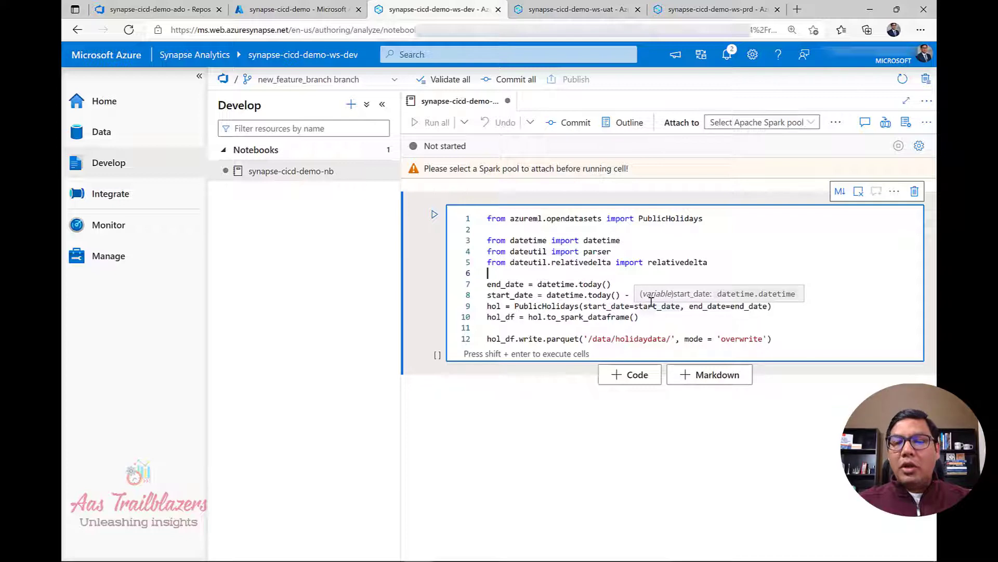
# Attach synapse-cicd-demo-nb to sparkpoolv31, commit it to Git, and return to the Azure DevOps repo.
pyautogui.click(773, 125)
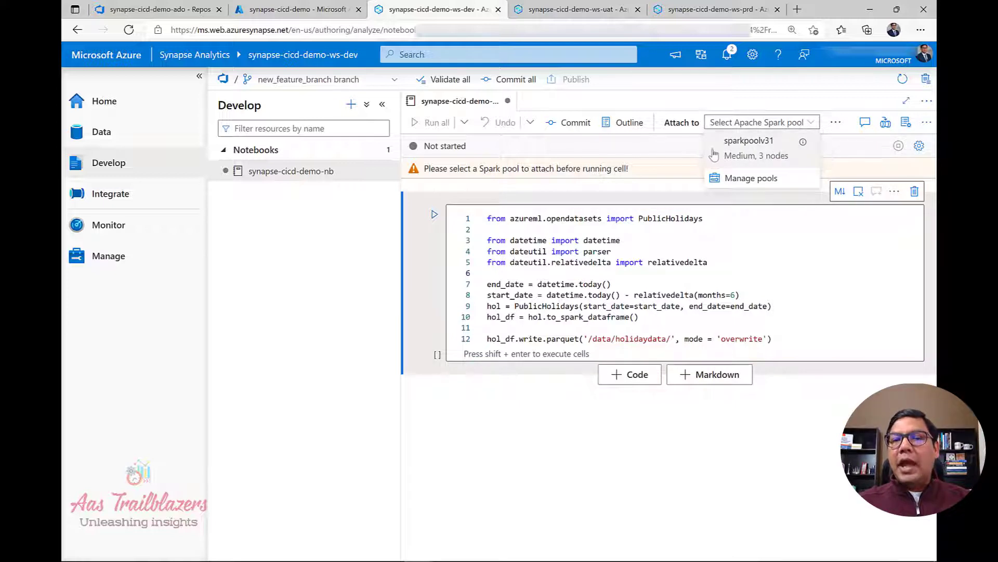
pyautogui.click(746, 155)
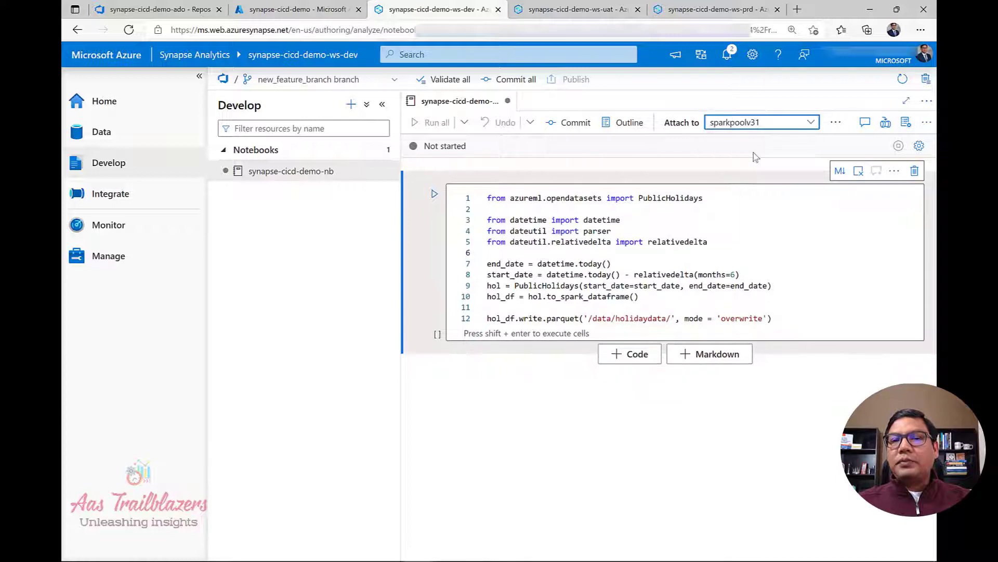
pyautogui.click(744, 298)
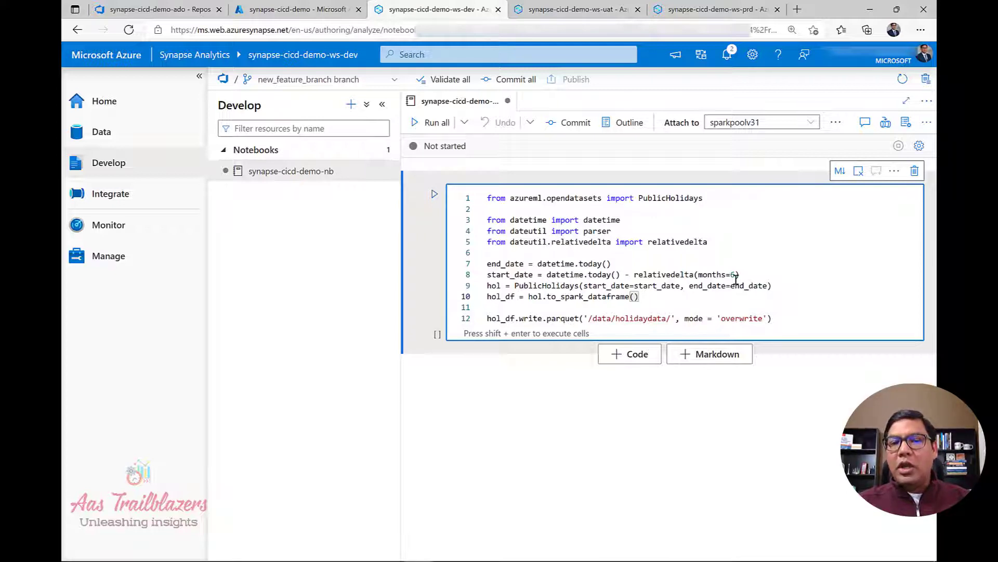
pyautogui.click(694, 255)
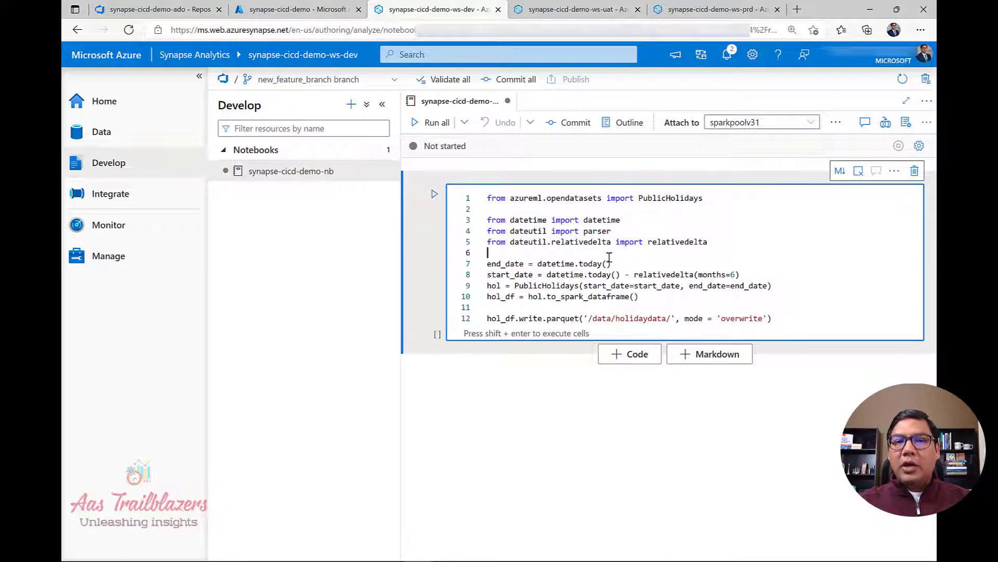
pyautogui.click(571, 126)
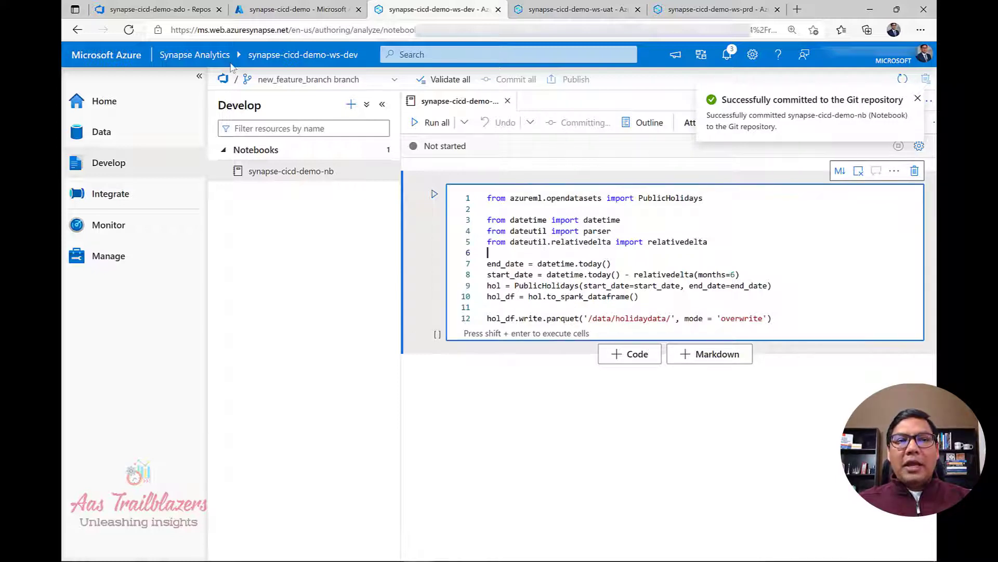
pyautogui.click(161, 11)
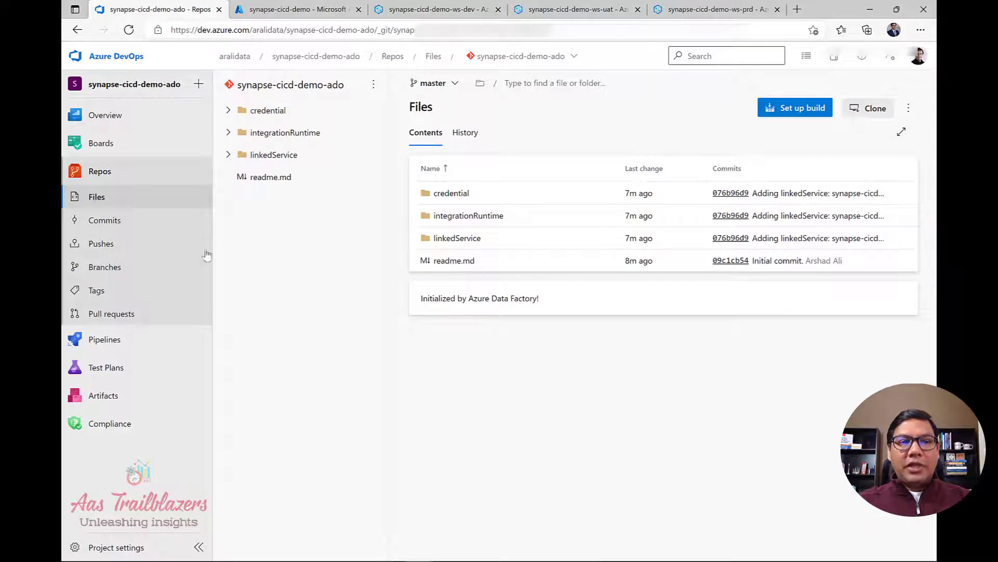
# Verify synapse-cicd-demo-nb.json sits in new_feature_branch's notebook folder, then return to the branch list.
pyautogui.click(104, 269)
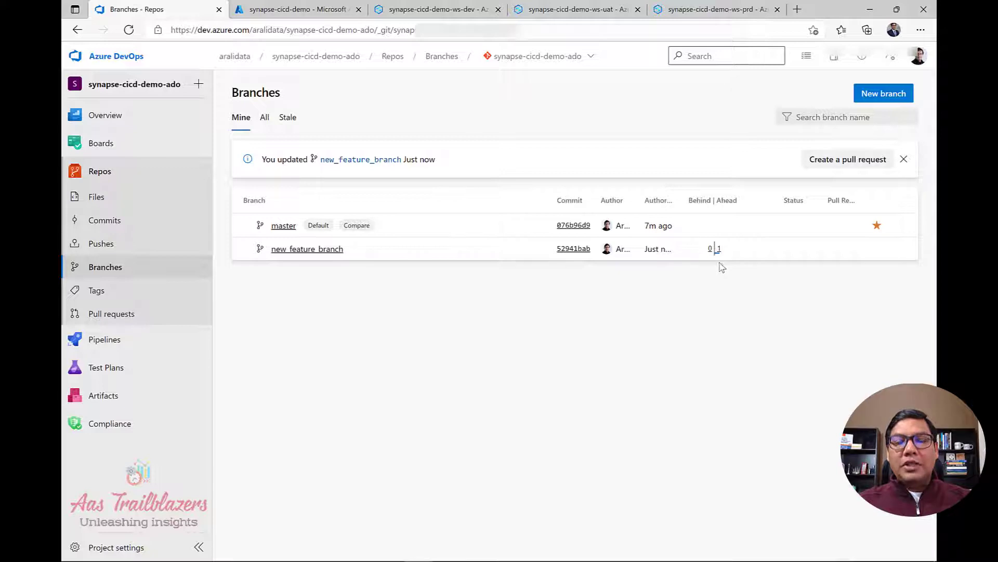
pyautogui.moveTo(720, 255)
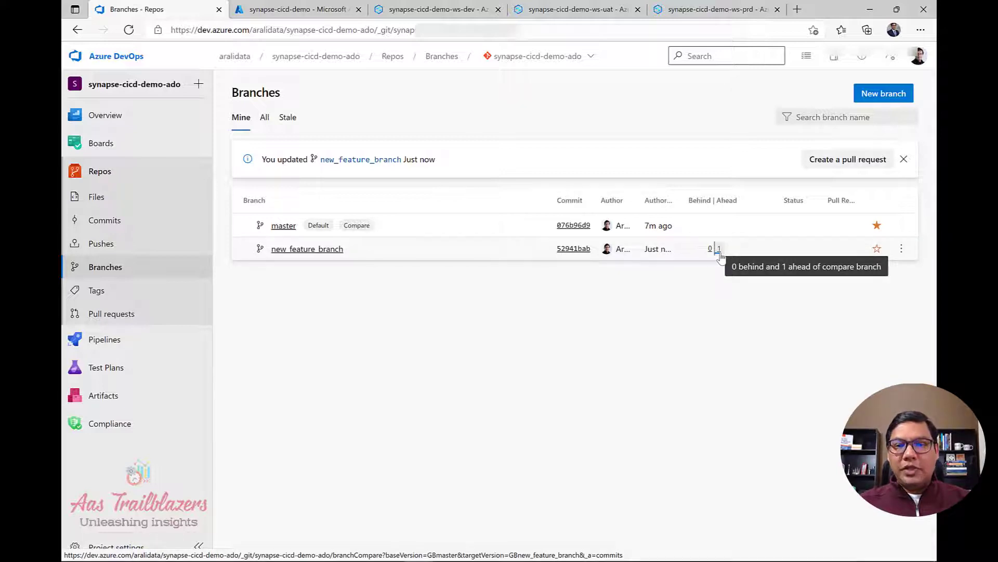
pyautogui.click(299, 249)
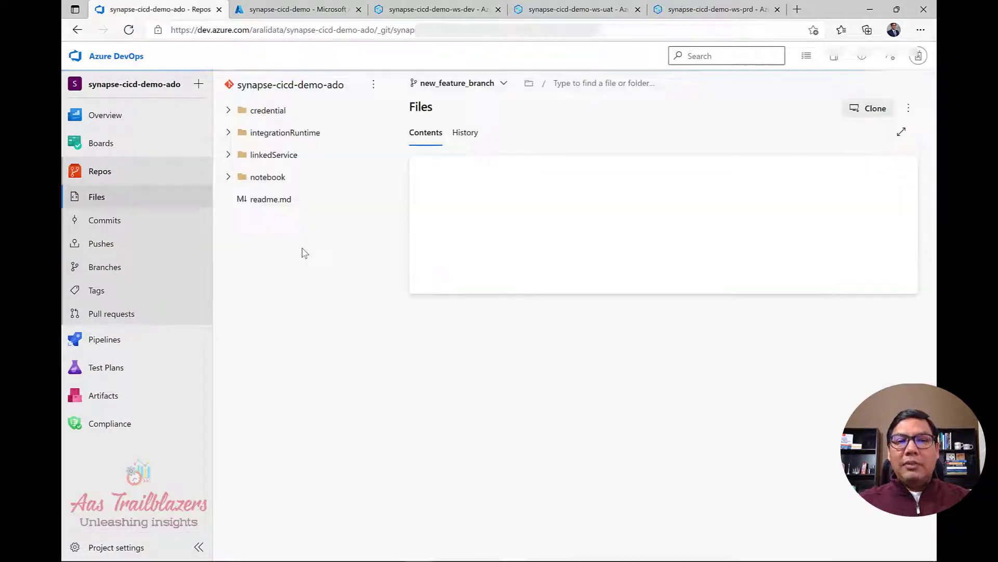
pyautogui.click(229, 178)
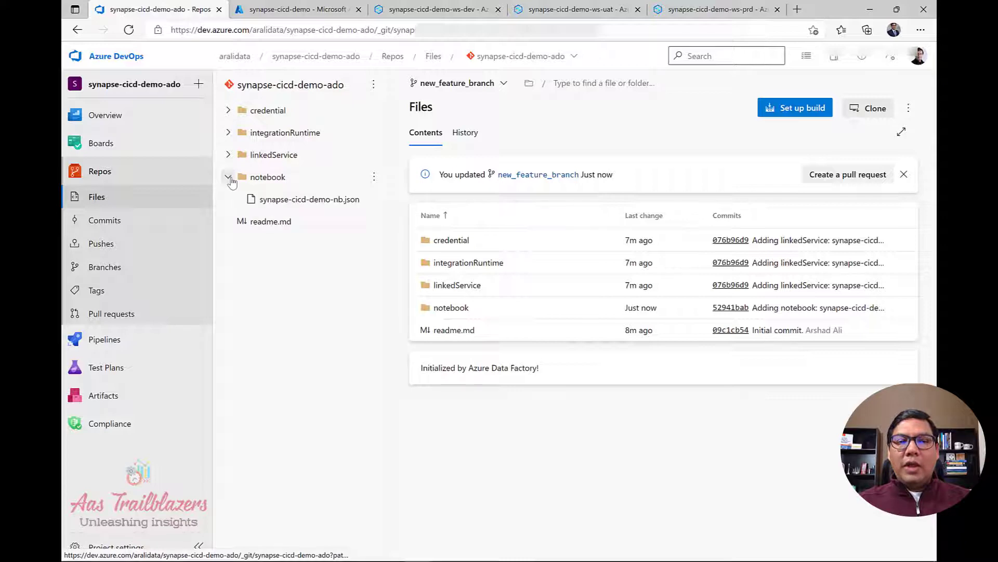
pyautogui.click(303, 201)
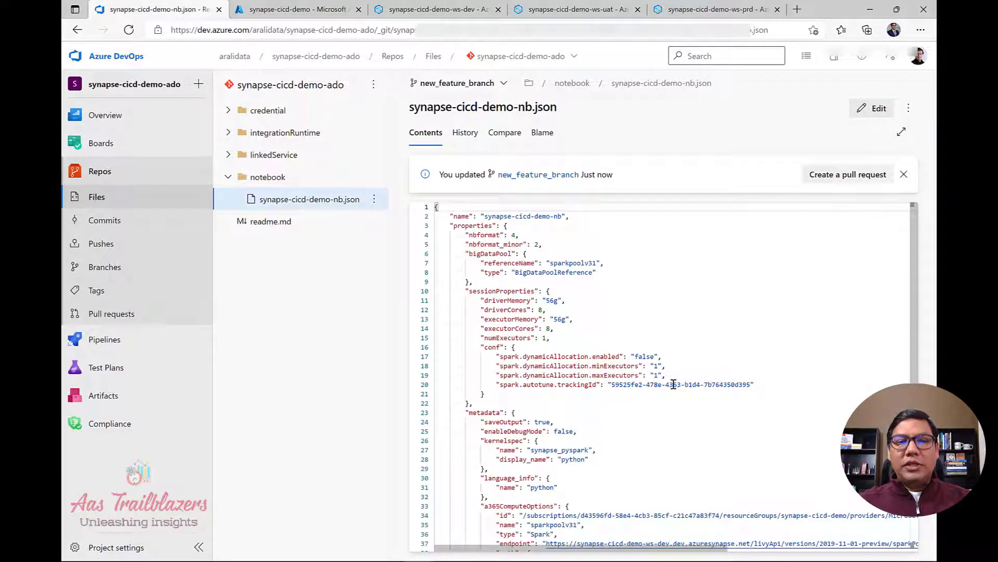
pyautogui.click(229, 177)
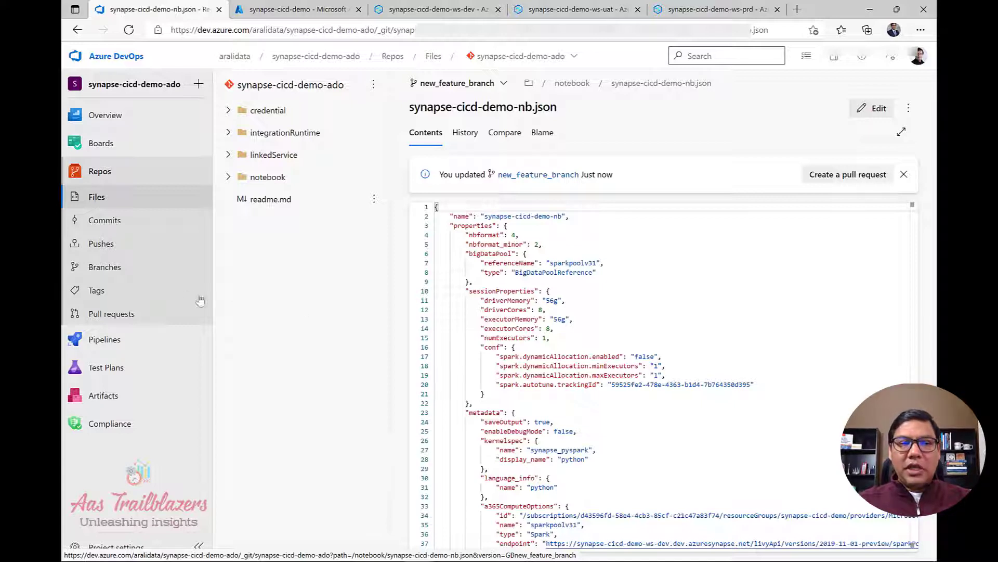
pyautogui.click(103, 266)
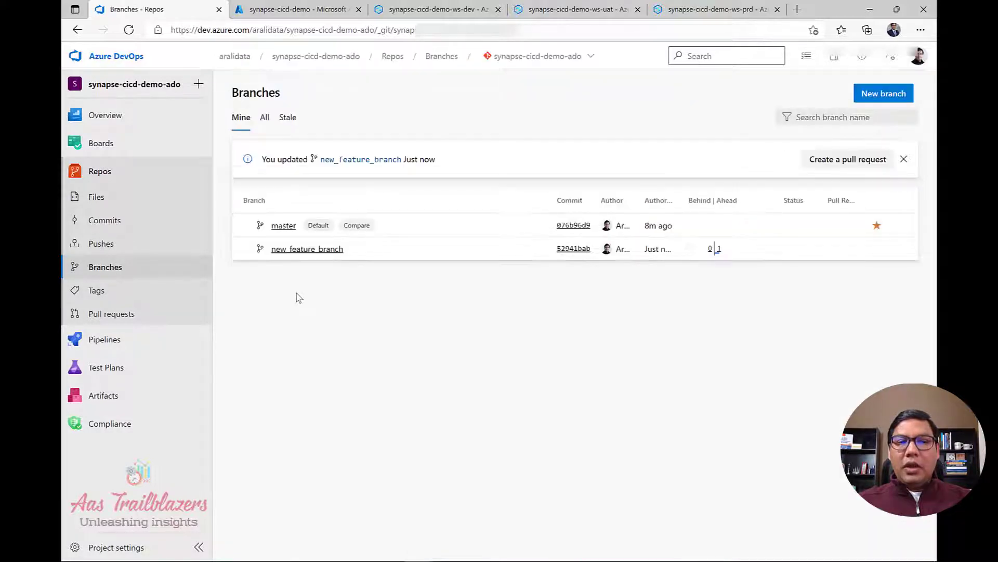
# View master's files to confirm there is no notebook folder, then return to the dev workspace notebook.
pyautogui.click(282, 226)
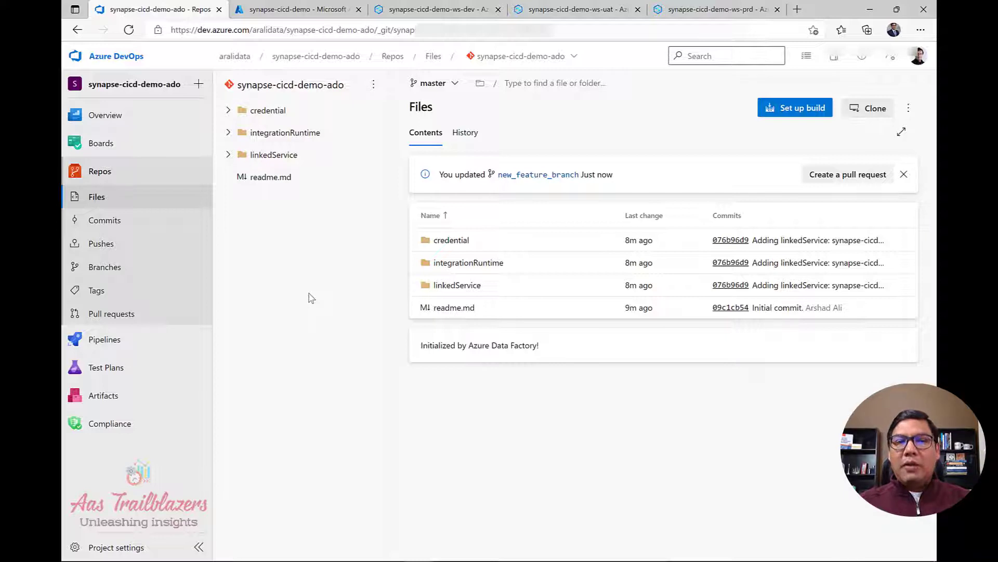
pyautogui.click(432, 12)
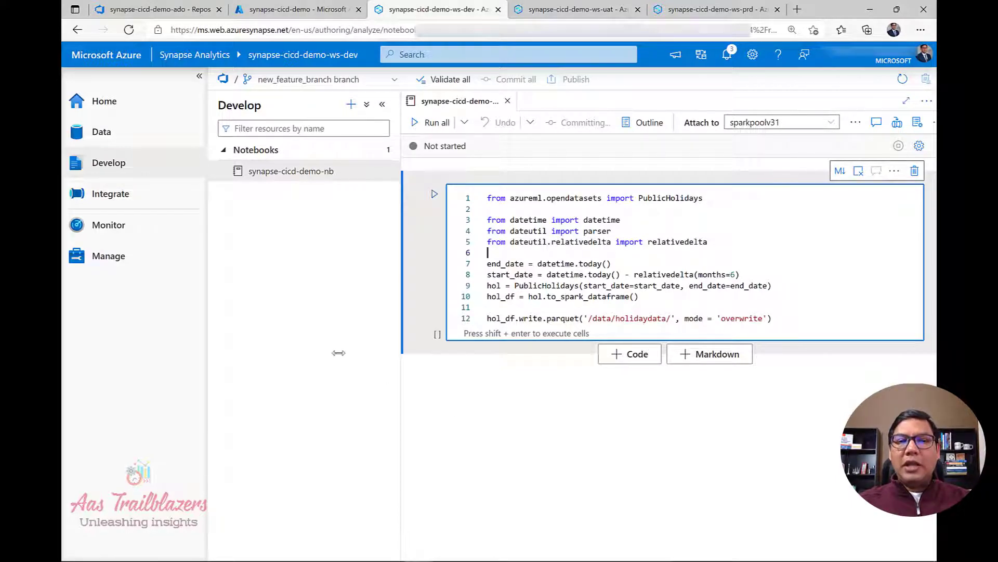
# Create a new pipeline in the Integrate hub.
pyautogui.click(119, 203)
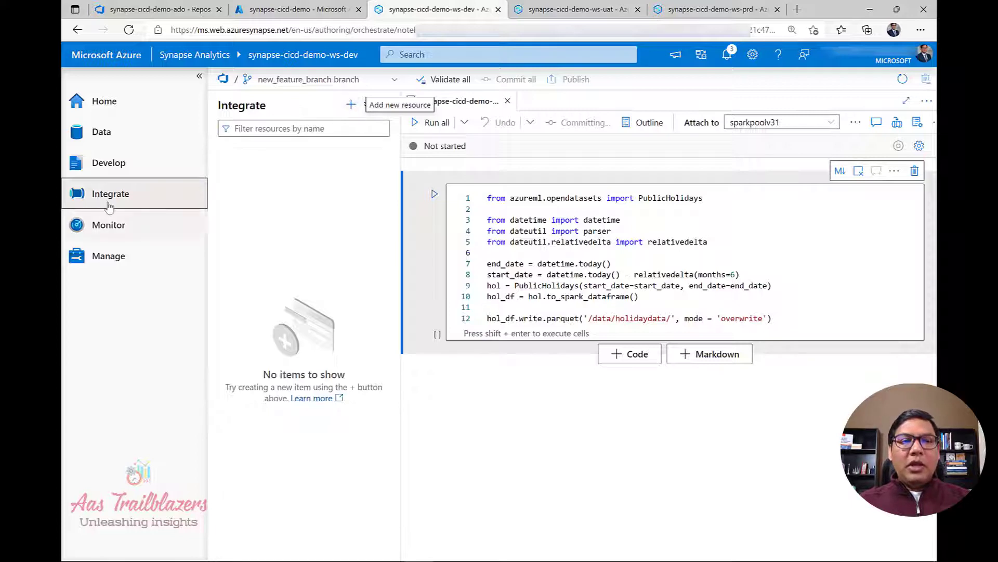
pyautogui.click(352, 106)
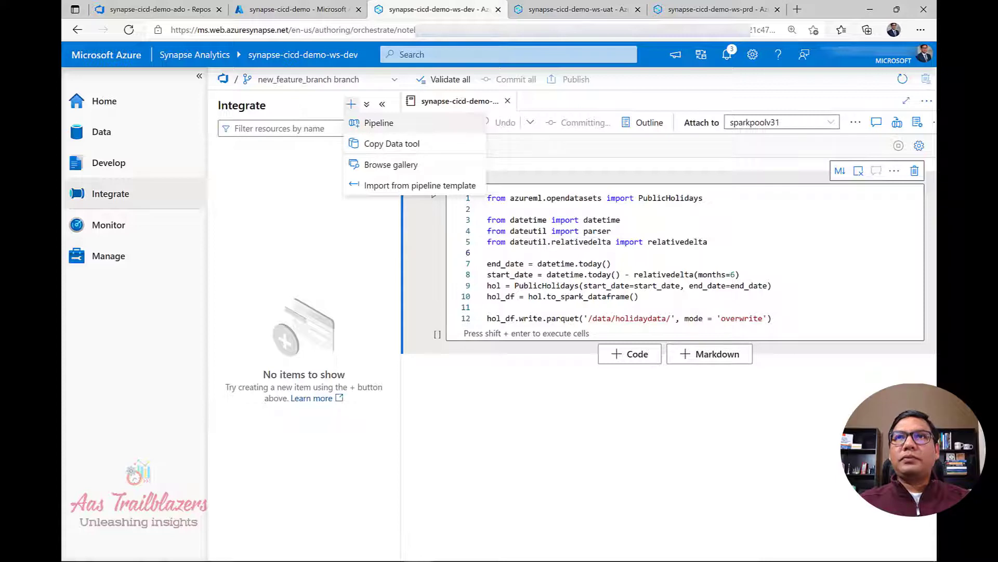
pyautogui.click(379, 123)
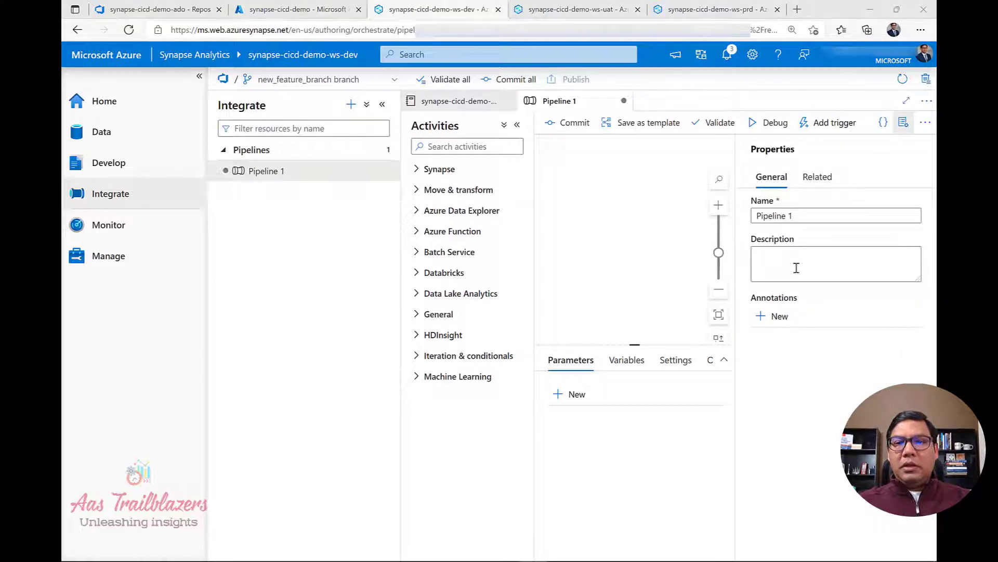
# Rename Pipeline 1 to synapse-cicd-demo-pipeline and close the Properties pane.
pyautogui.moveTo(797, 216); pyautogui.dragTo(731, 217)
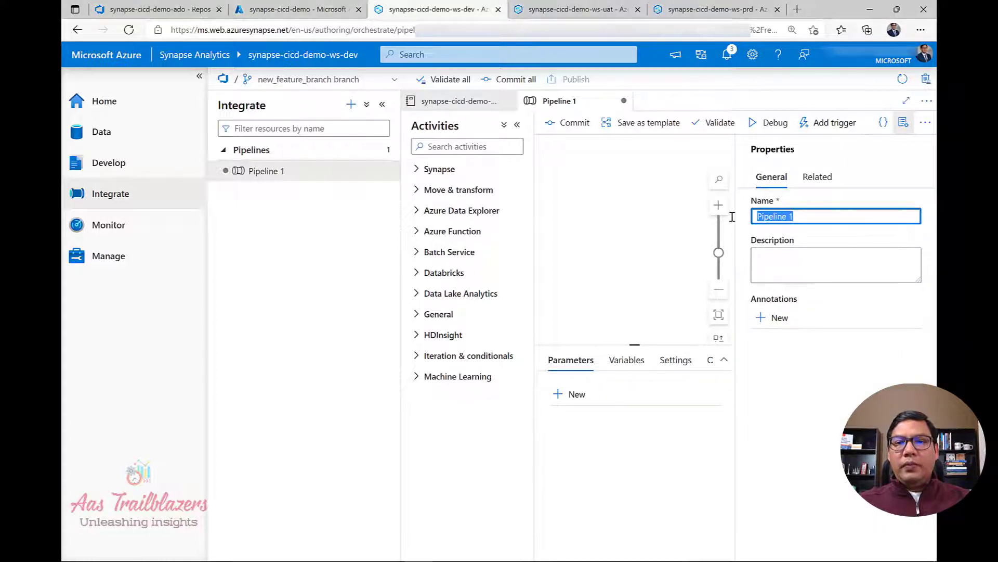
pyautogui.click(769, 244)
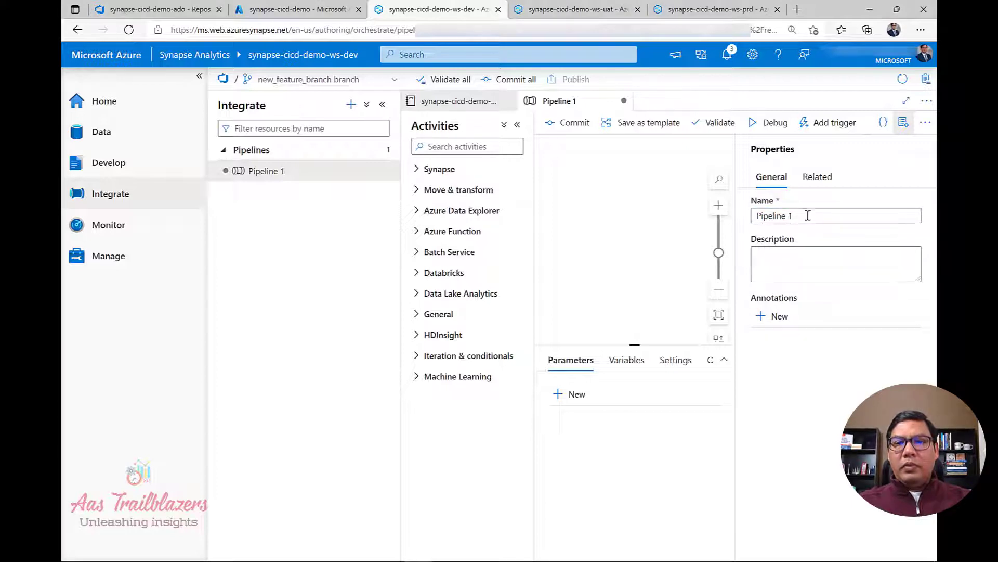
pyautogui.moveTo(810, 216); pyautogui.dragTo(697, 209)
pyautogui.click(696, 208)
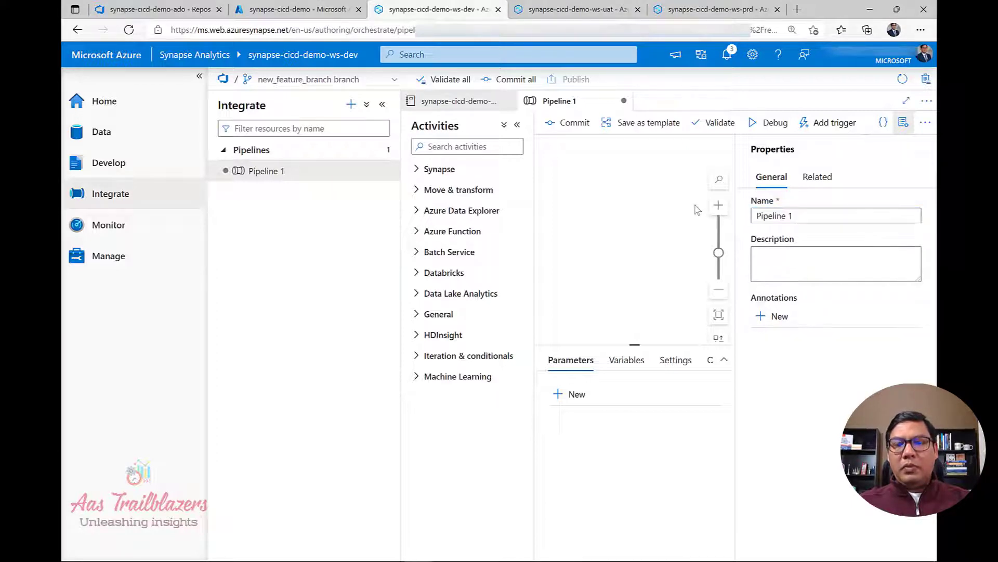
pyautogui.click(832, 217)
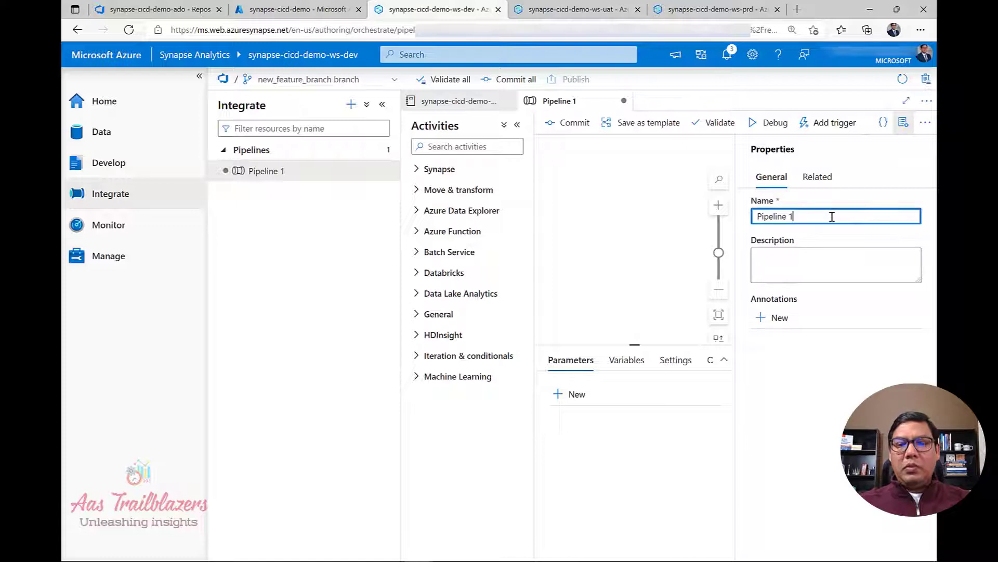
pyautogui.hotkey('ctrl', 'a')
pyautogui.write('synapse-cicd-demo-pipeline')
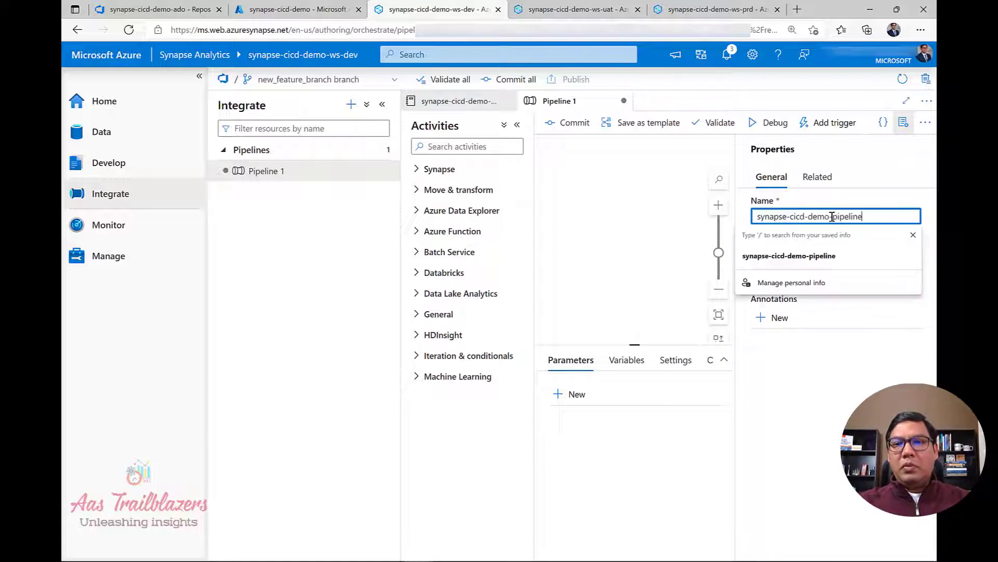
pyautogui.click(827, 256)
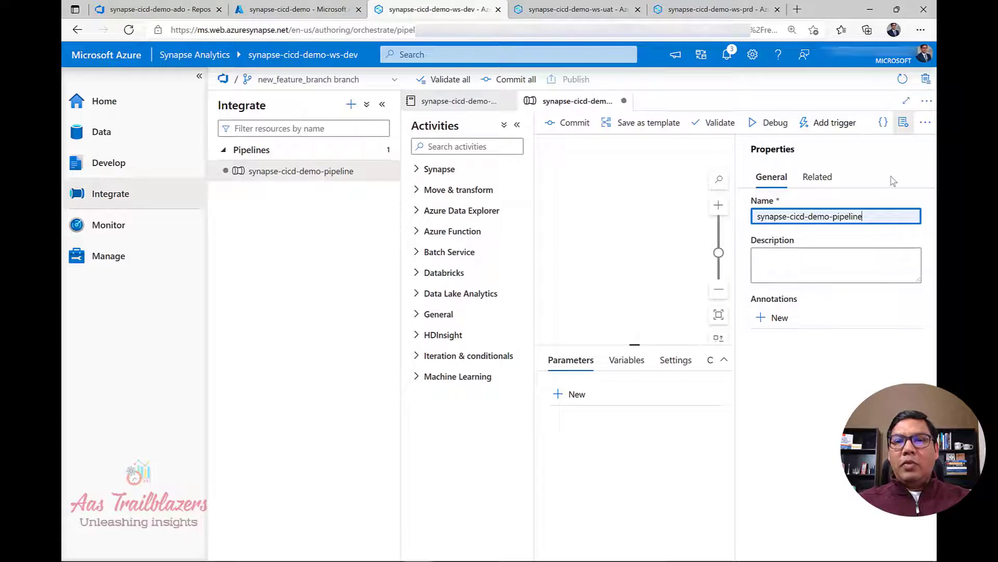
pyautogui.click(903, 123)
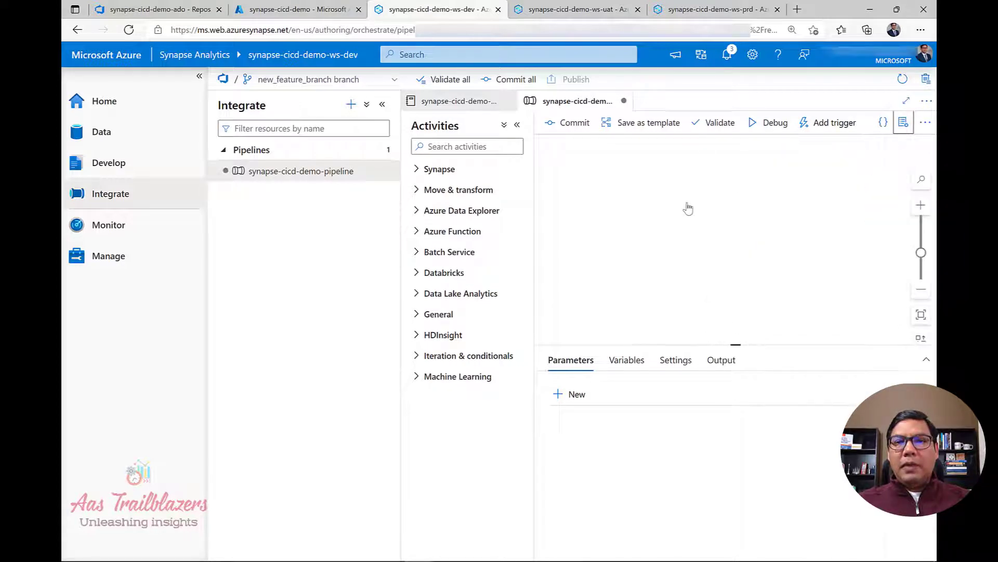
pyautogui.click(418, 170)
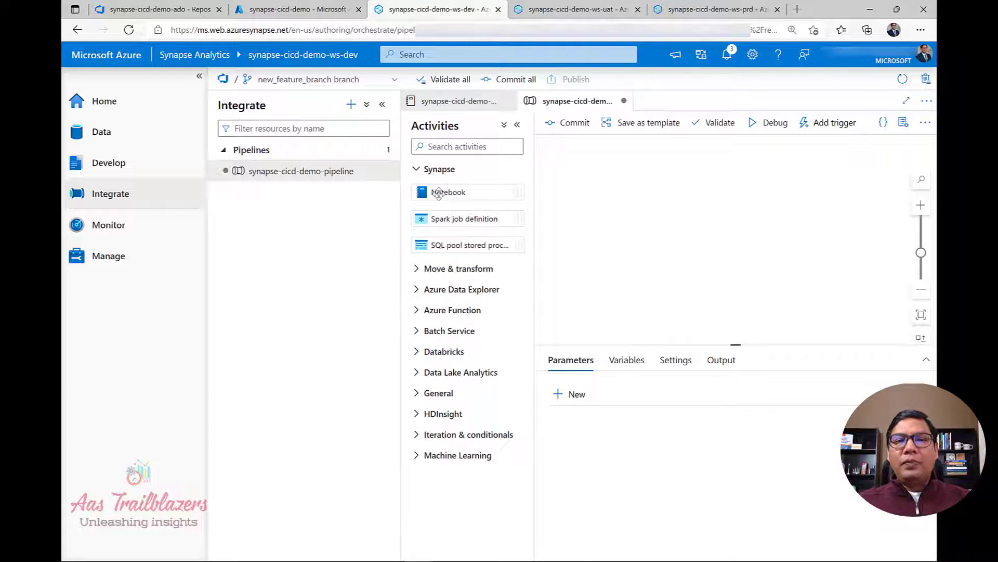
# Add a Notebook activity to the pipeline canvas and name it nb-call.
pyautogui.moveTo(439, 193); pyautogui.dragTo(678, 251)
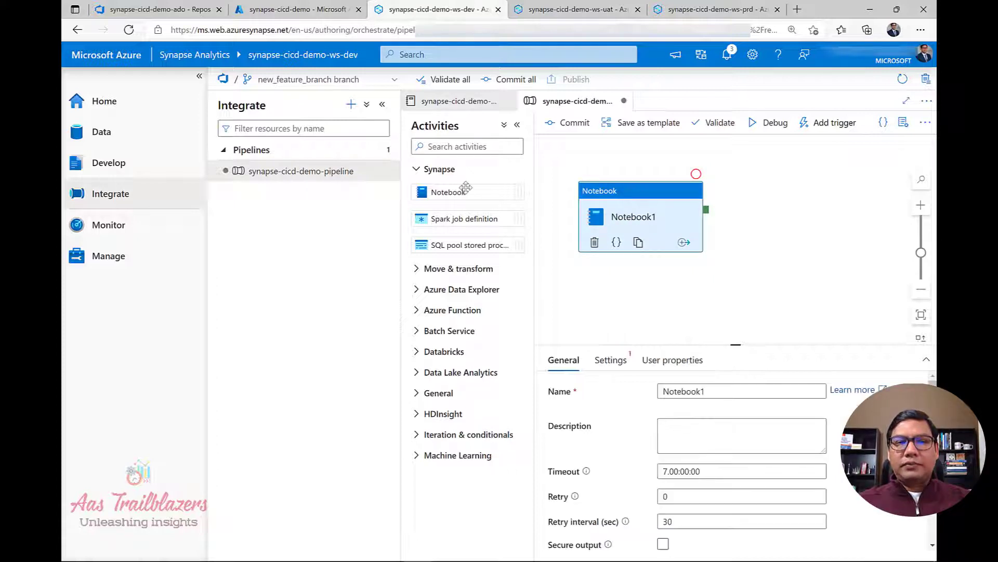
pyautogui.click(382, 105)
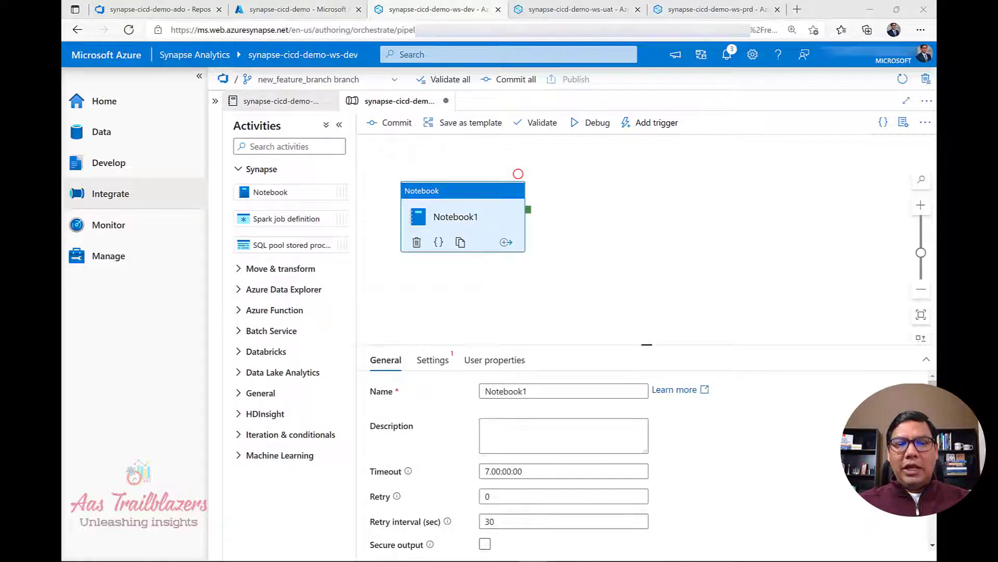
pyautogui.click(545, 393)
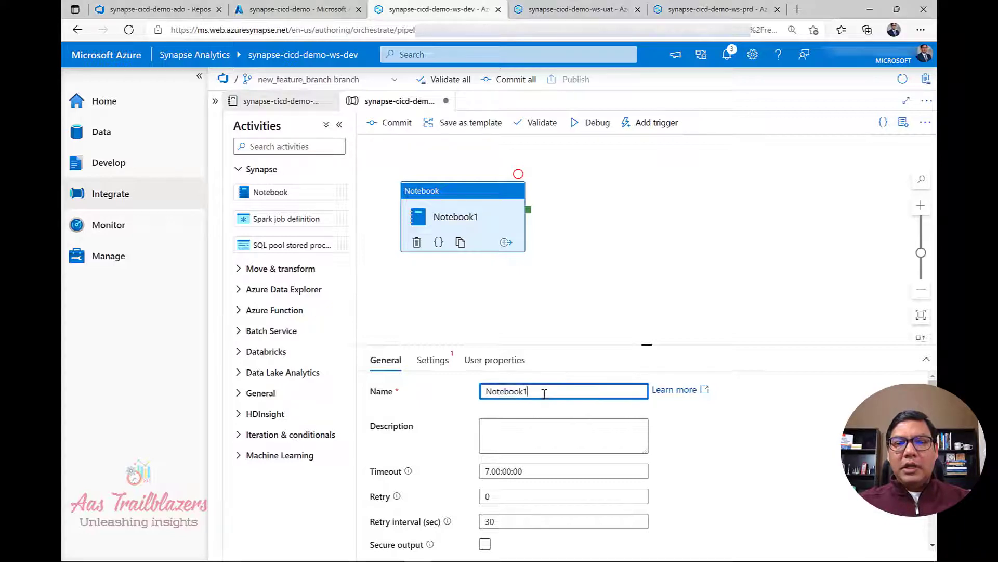
pyautogui.hotkey('ctrl', 'a')
pyautogui.write('nb-call')
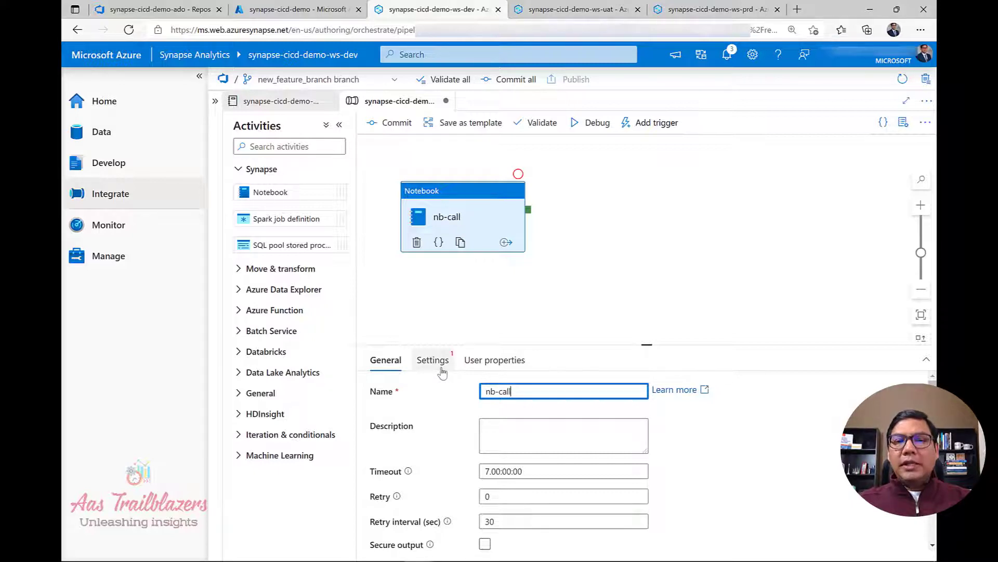
# Set nb-call to run synapse-cicd-demo-nb and commit the pipeline.
pyautogui.click(441, 369)
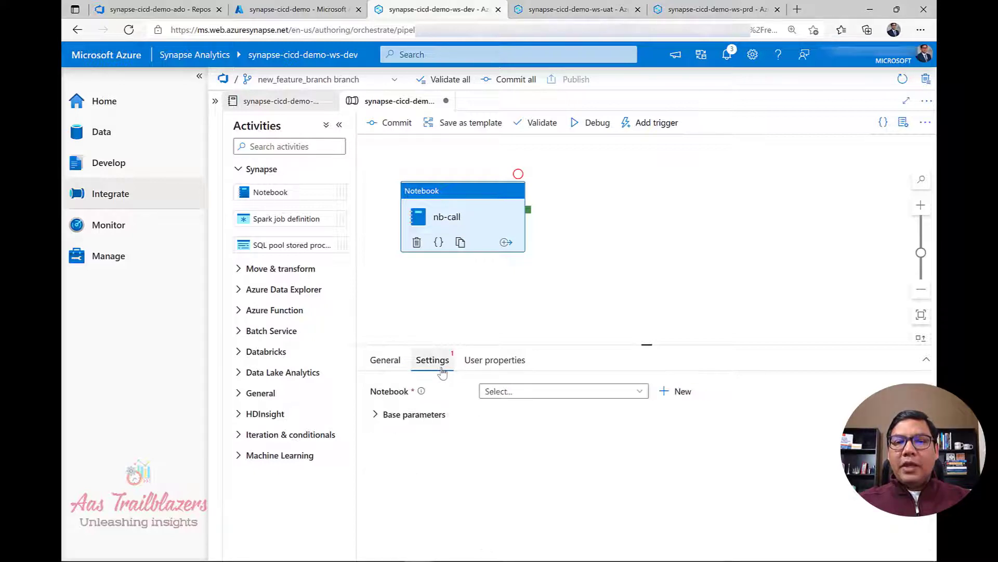
pyautogui.click(535, 392)
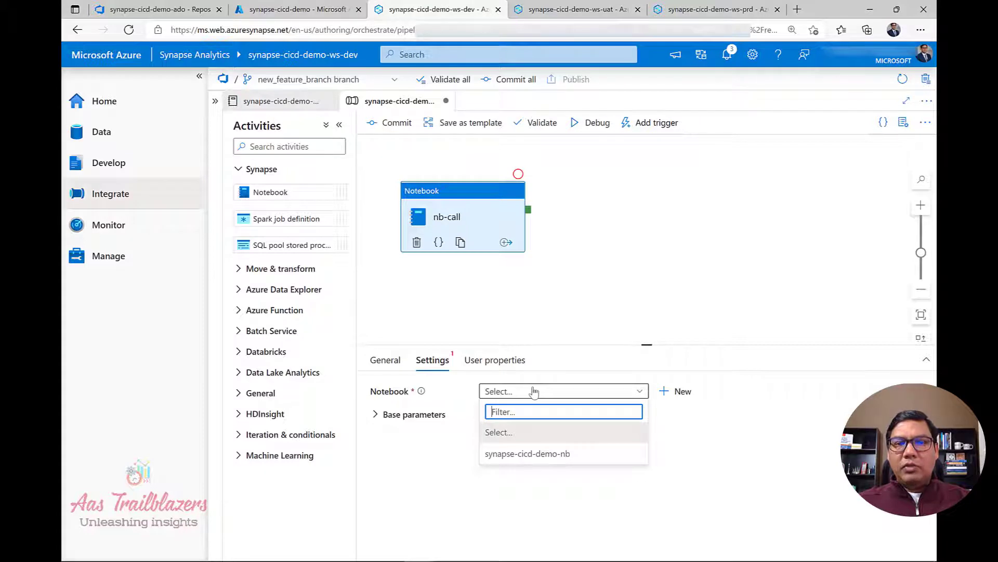
pyautogui.click(555, 455)
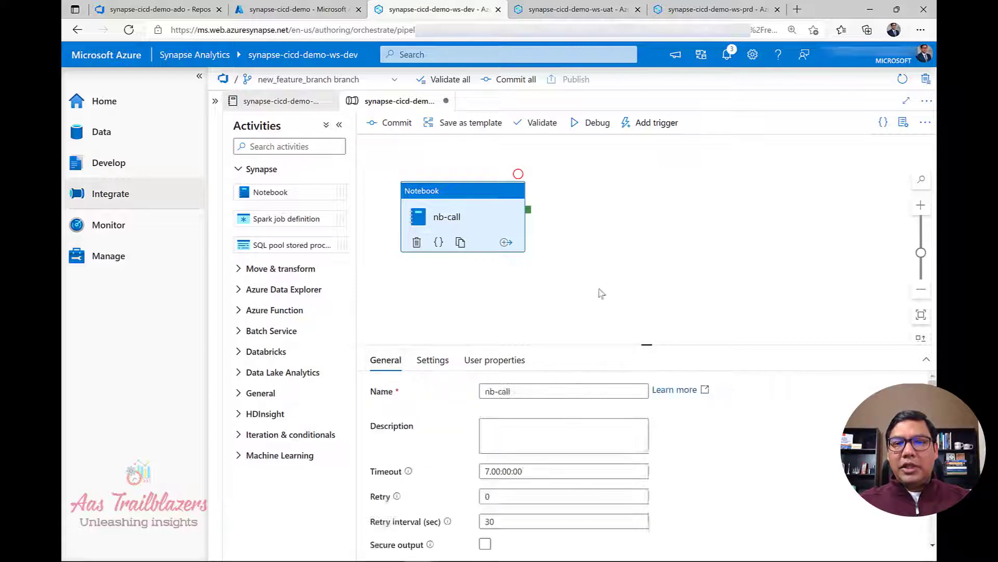
pyautogui.click(387, 124)
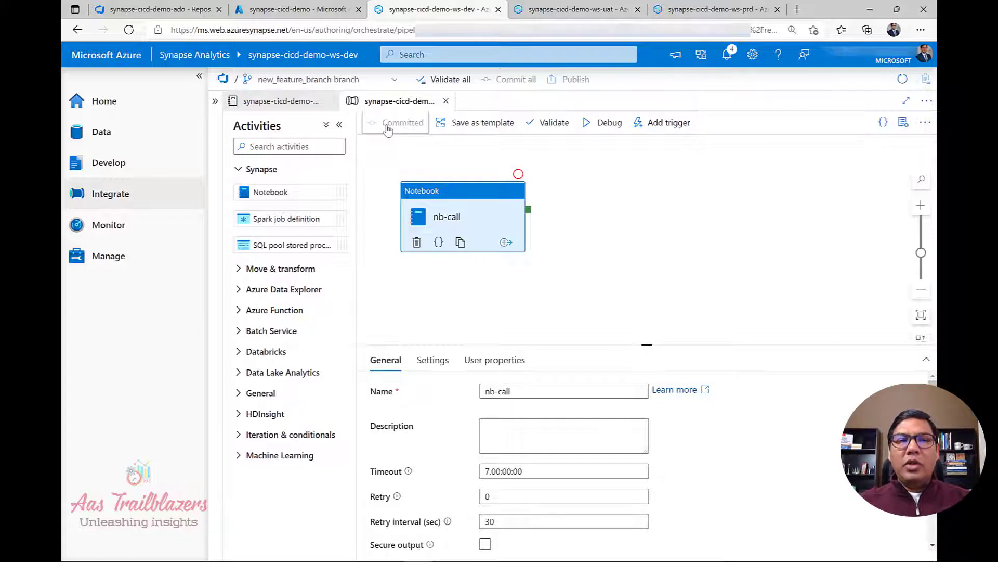
# Open synapse-cicd-demo-pipeline.json on new_feature_branch to check the nb-call activity.
pyautogui.click(119, 11)
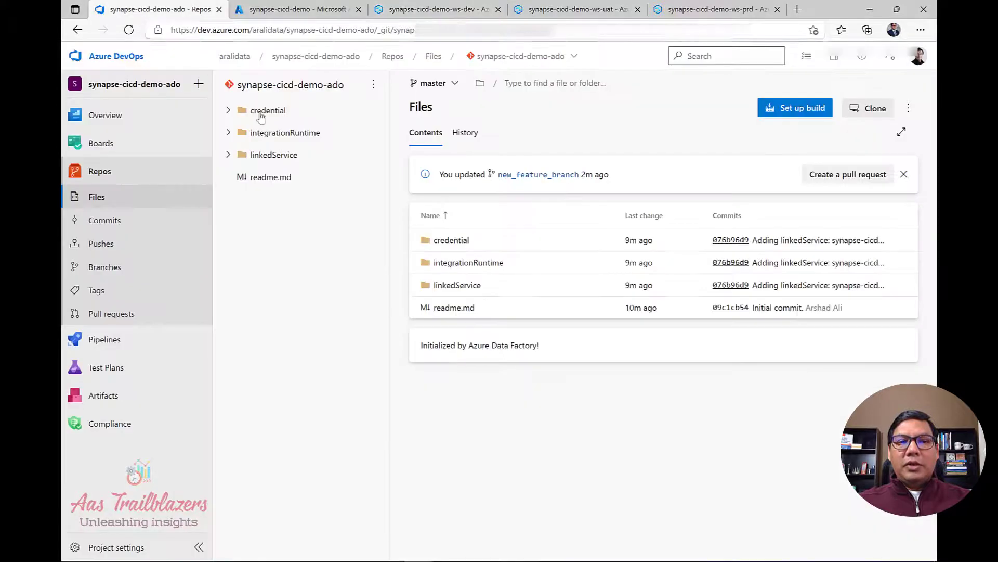
pyautogui.click(115, 268)
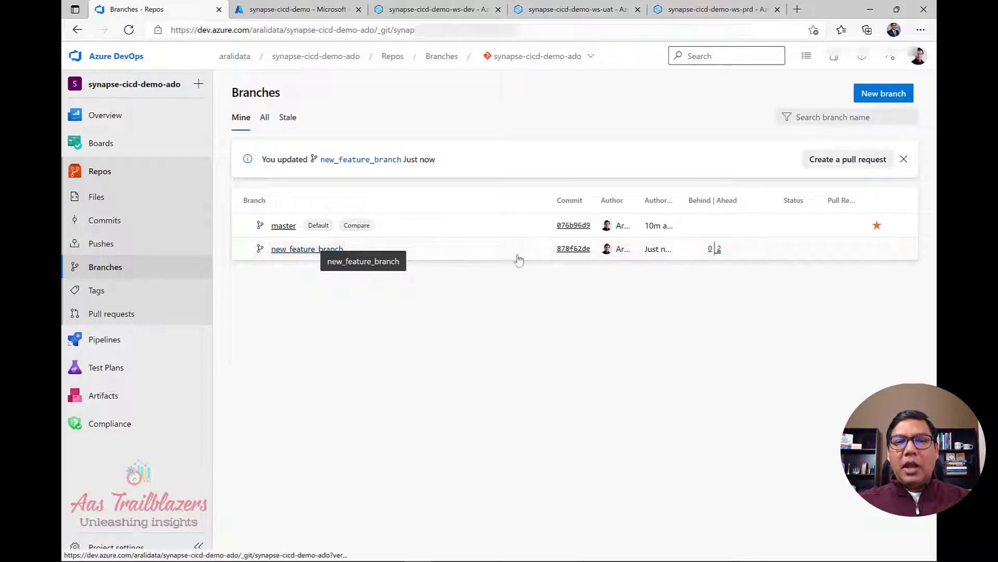
pyautogui.moveTo(720, 254)
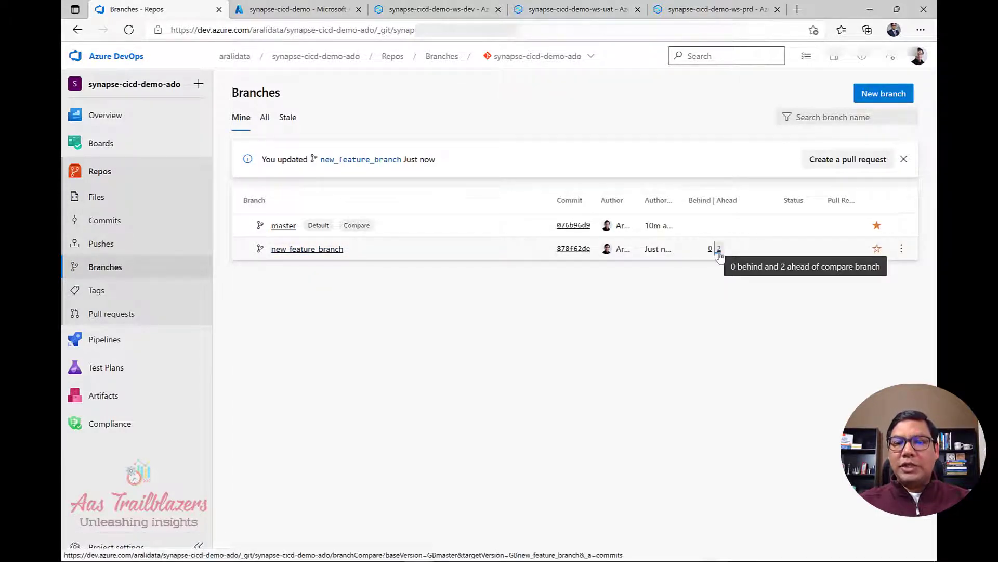
pyautogui.click(301, 251)
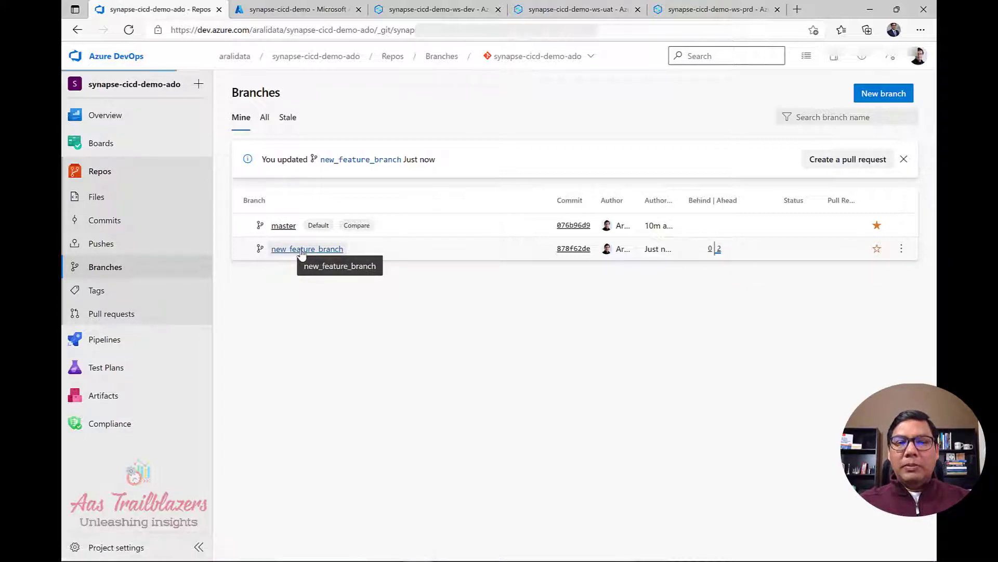
pyautogui.click(228, 199)
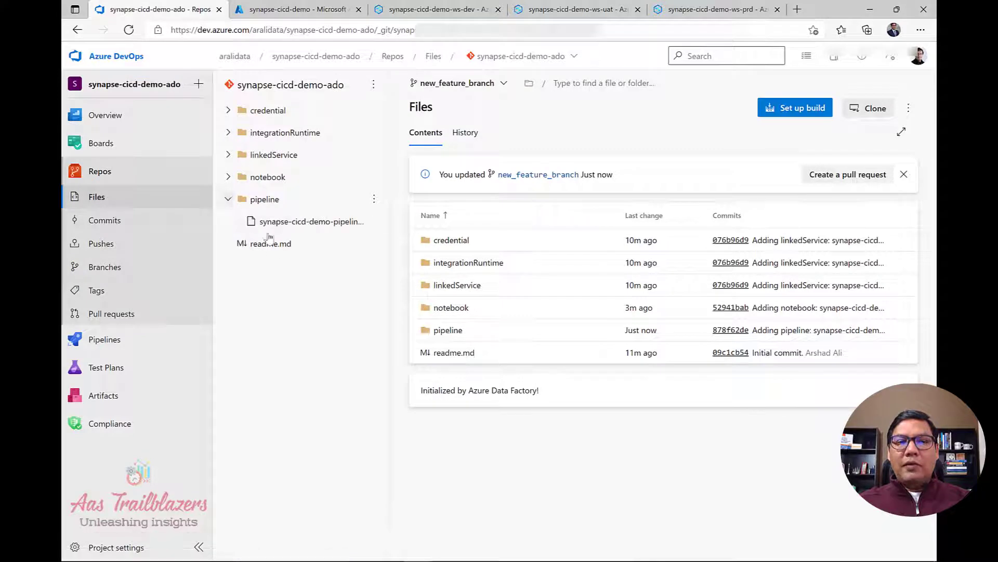
pyautogui.click(297, 222)
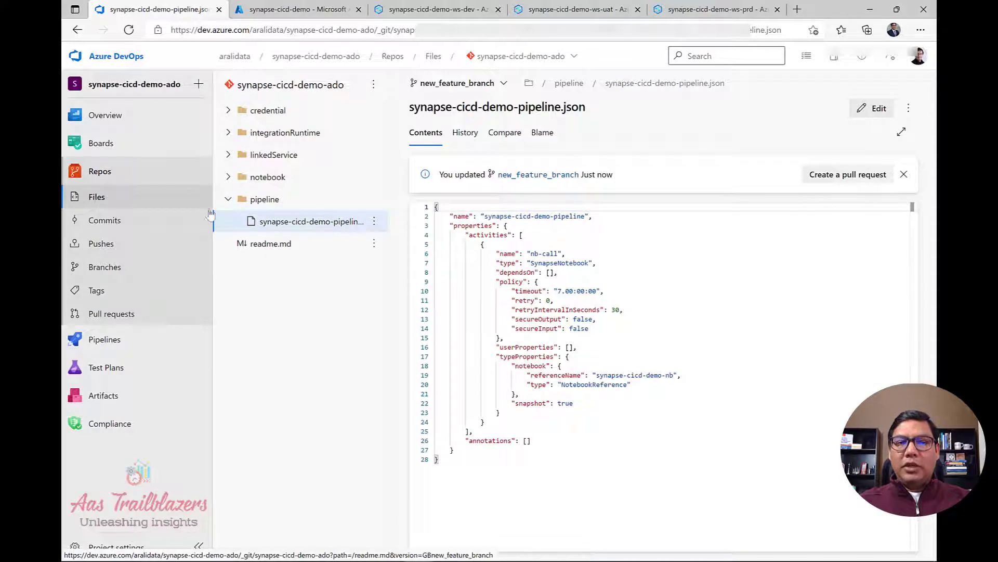
pyautogui.click(227, 200)
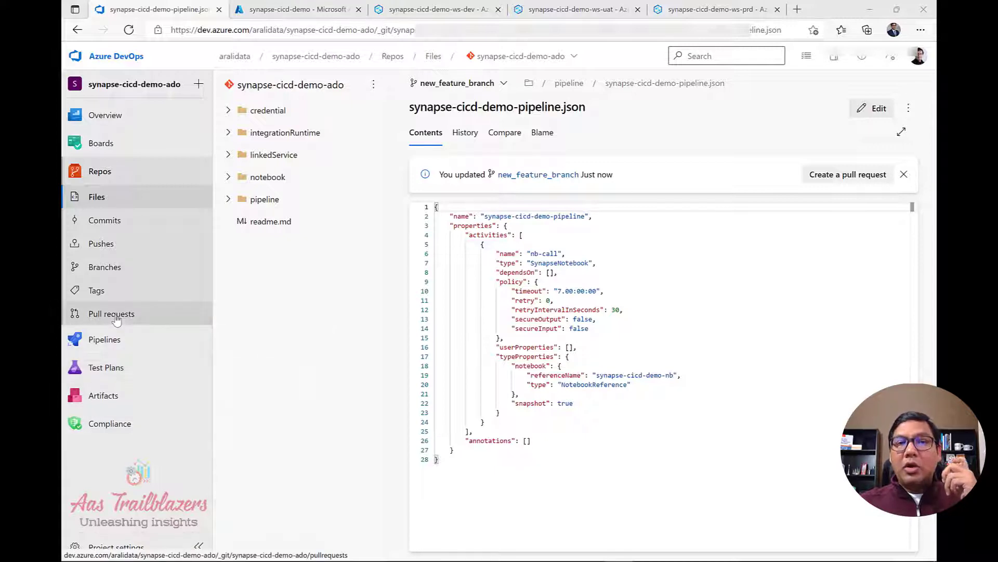
# From the Synapse dev workspace's branch menu, create a pull request for new_feature_branch.
pyautogui.click(431, 15)
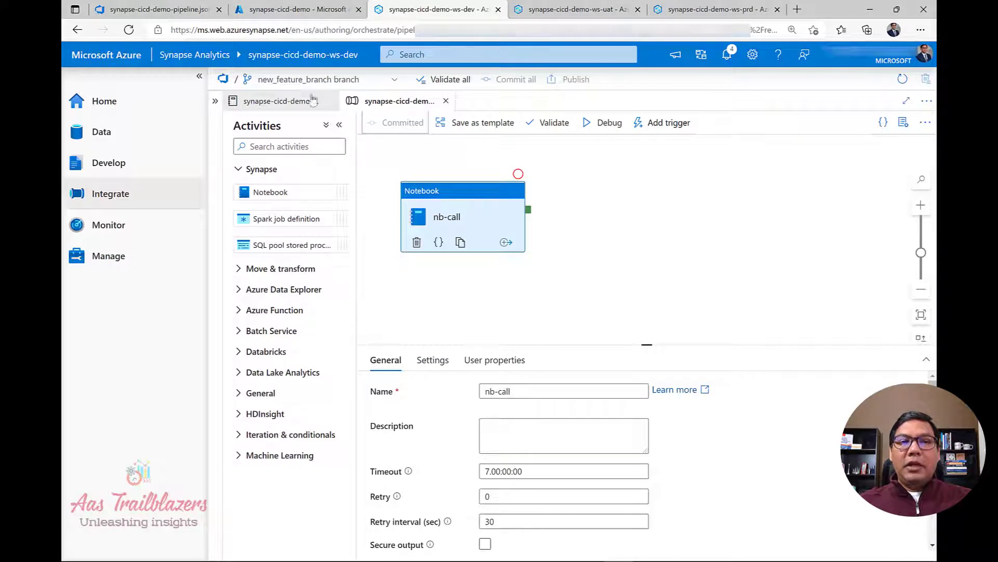
pyautogui.click(394, 82)
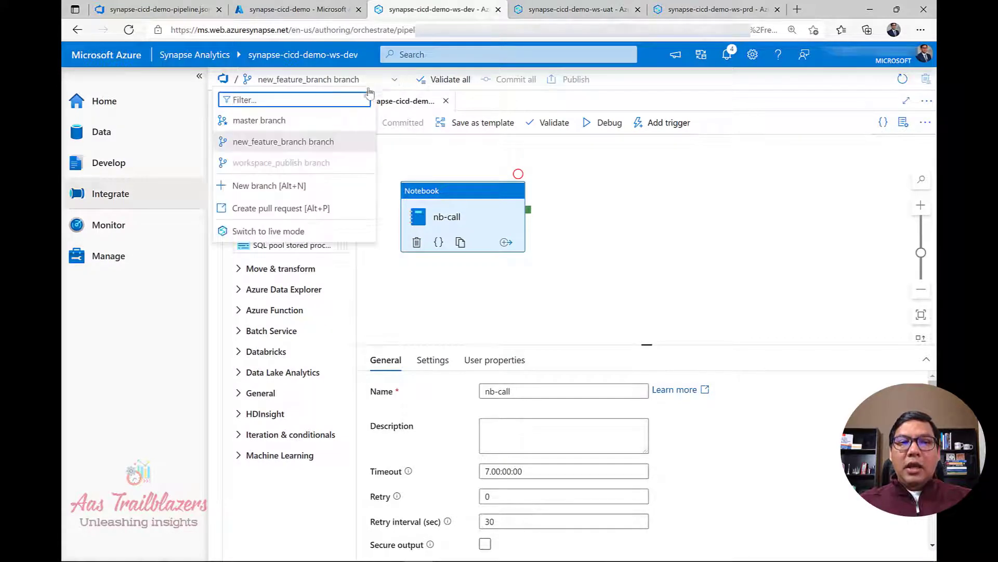
pyautogui.click(304, 214)
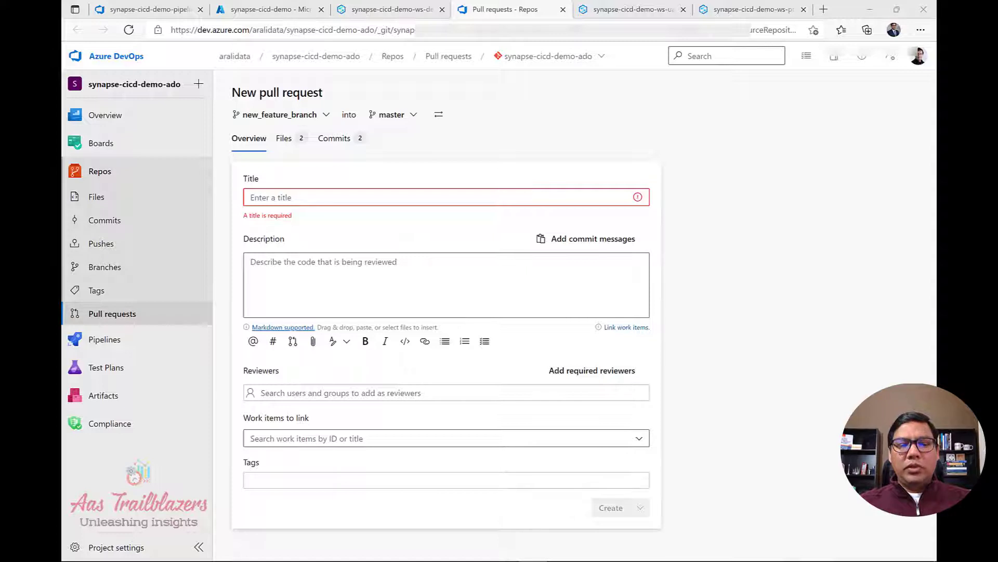
# Title and describe the pull request 'Merge new development feature (nb/pipeline) to master' and create it.
pyautogui.click(484, 196)
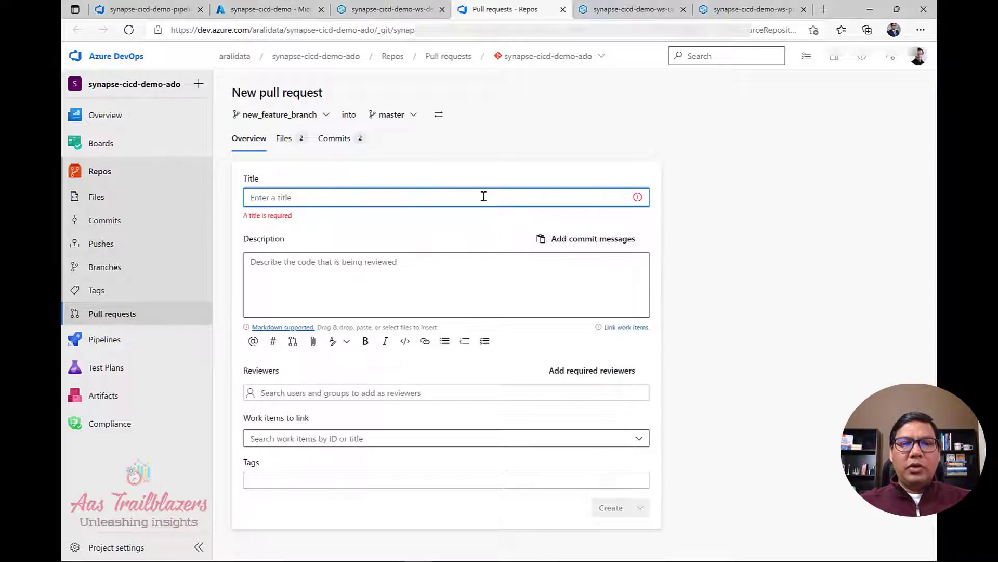
pyautogui.write('Merge new development feature (nb/pipeline) to master')
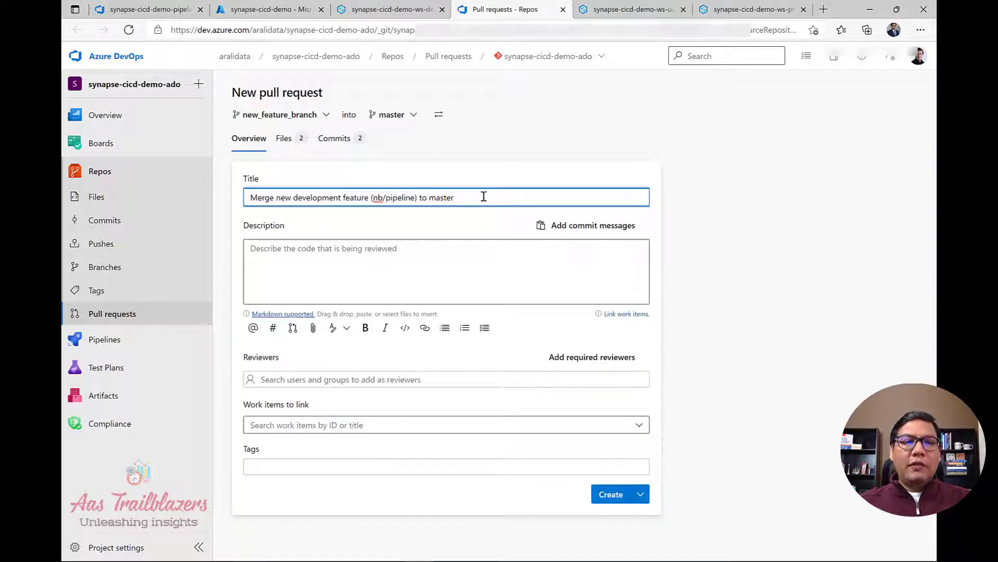
pyautogui.click(483, 262)
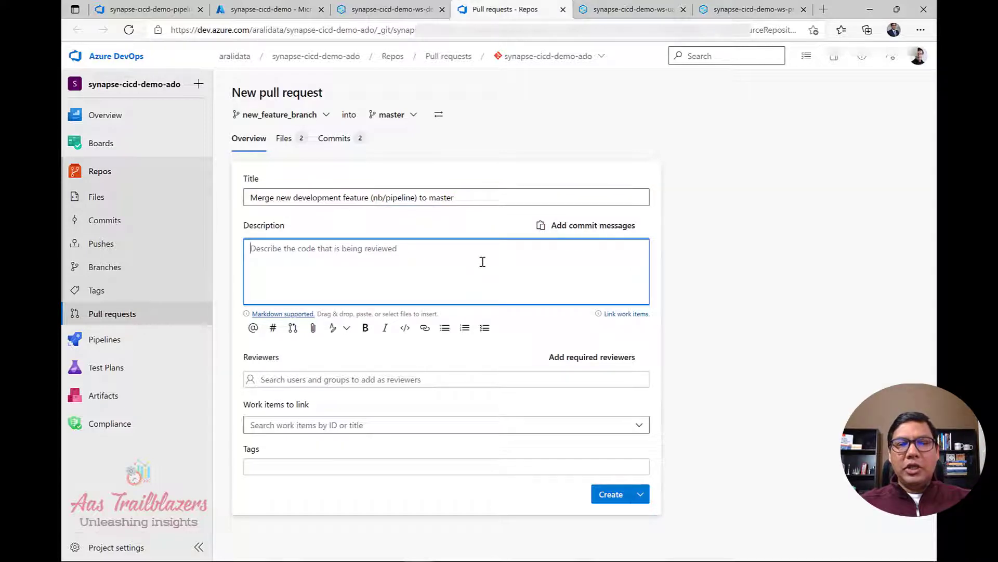
pyautogui.write('Merge new development feature (nb/pipeline) to master')
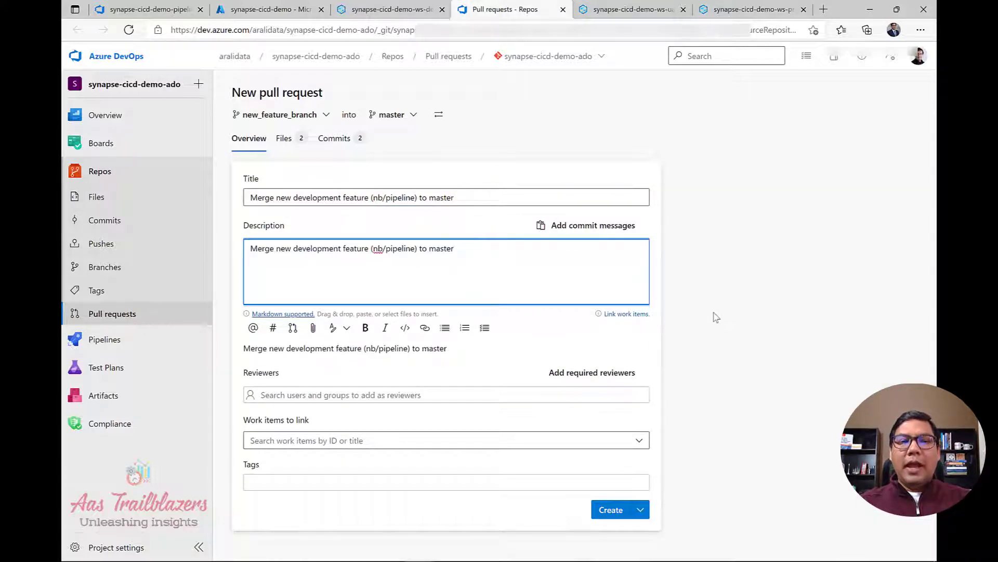
pyautogui.click(613, 510)
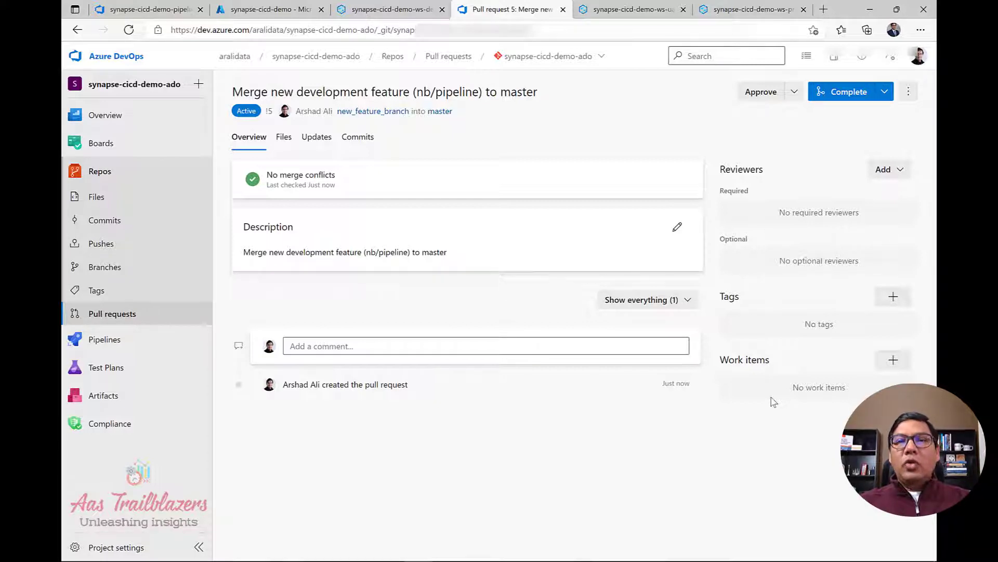
# Complete pull request 5 with Merge (no fast forward), deleting the feature branch.
pyautogui.click(838, 100)
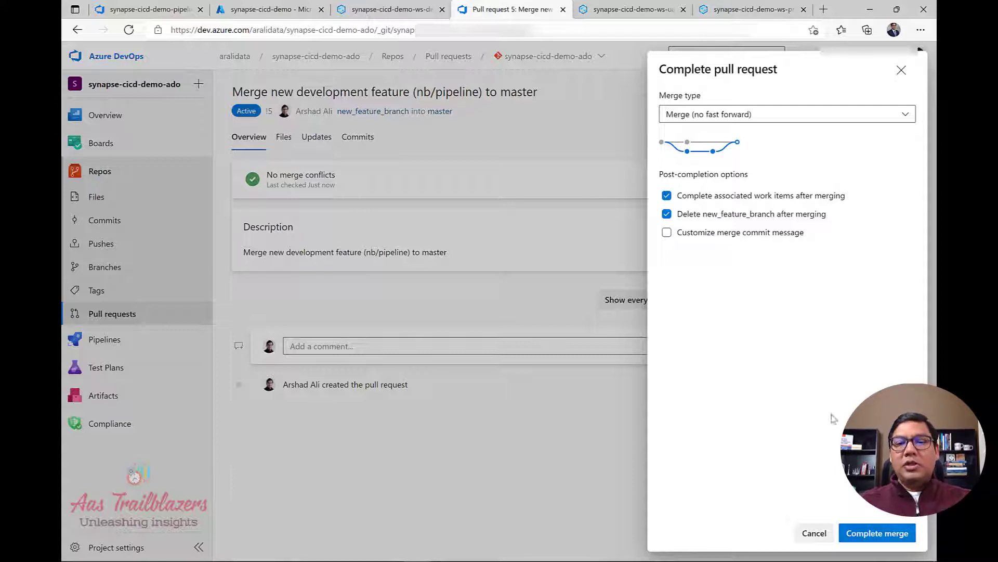
pyautogui.click(878, 533)
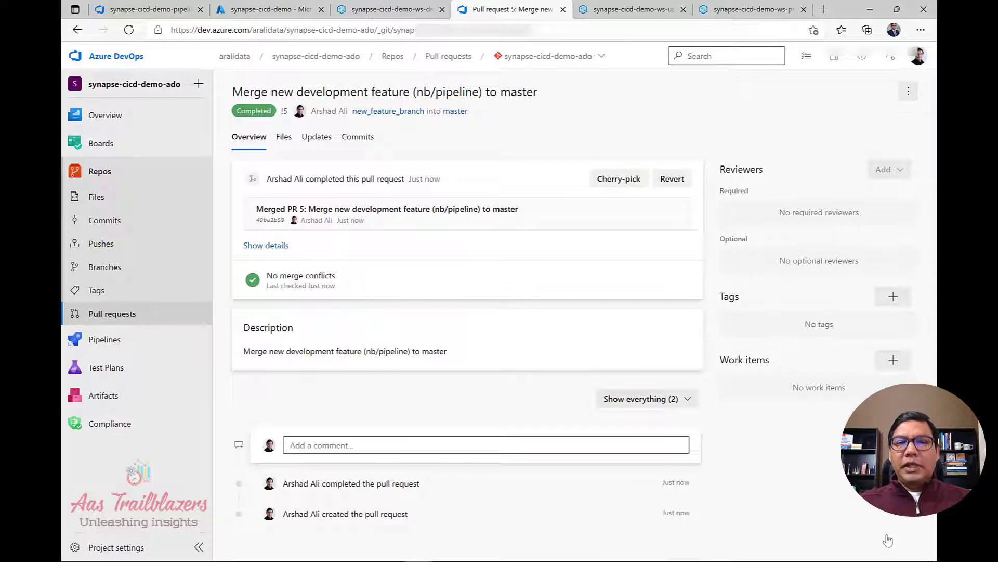
pyautogui.click(104, 271)
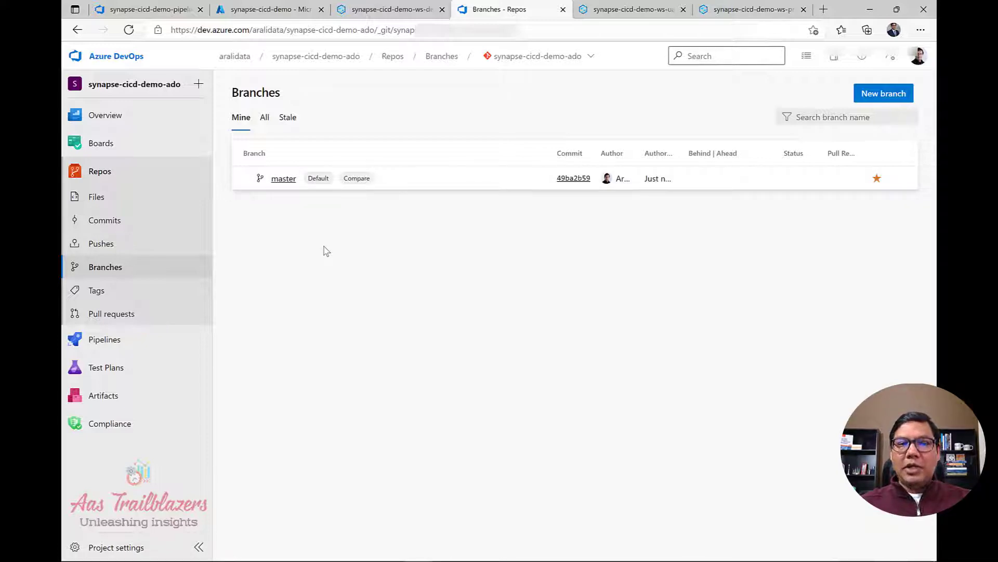
# Confirm master holds the notebook and pipeline files, then return to Synapse Studio.
pyautogui.click(286, 180)
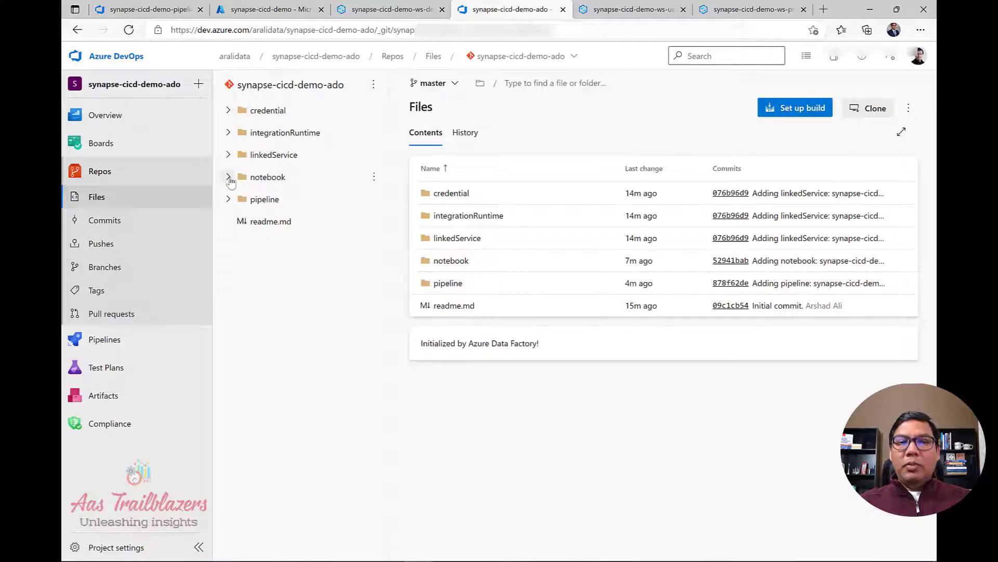
pyautogui.click(228, 177)
pyautogui.click(228, 221)
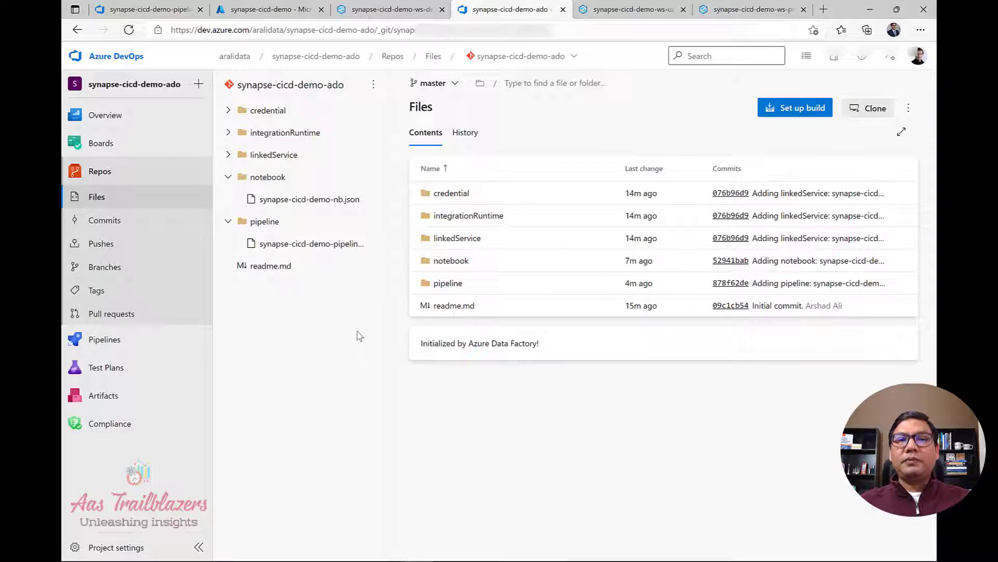
pyautogui.click(379, 9)
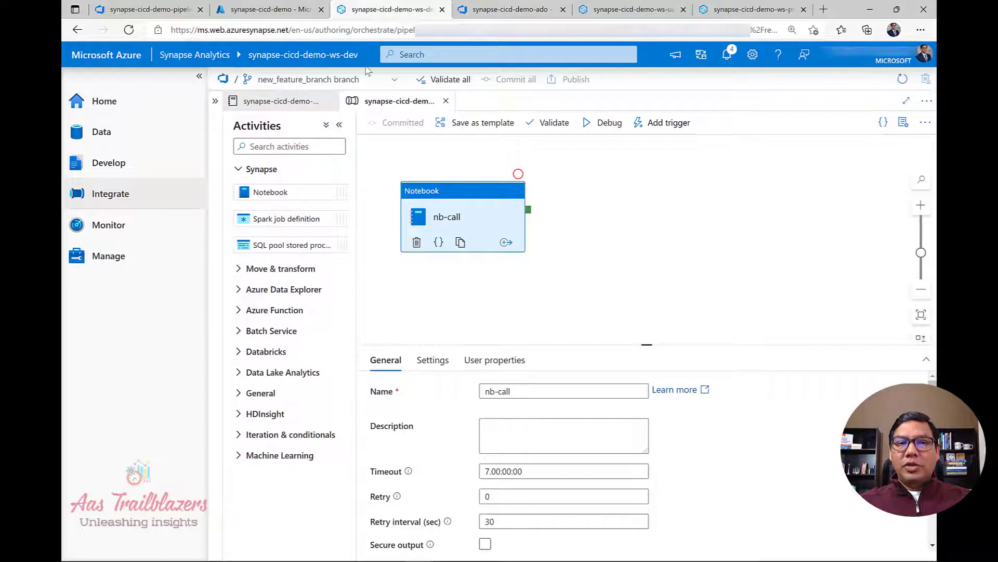
# Reload the Synapse workspace and keep the master branch selected.
pyautogui.click(125, 32)
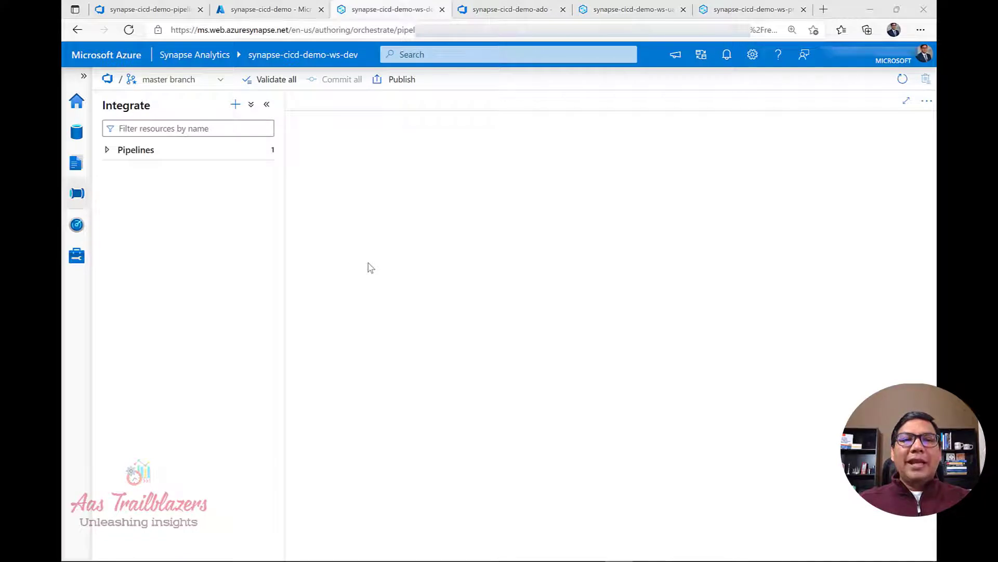
pyautogui.click(221, 81)
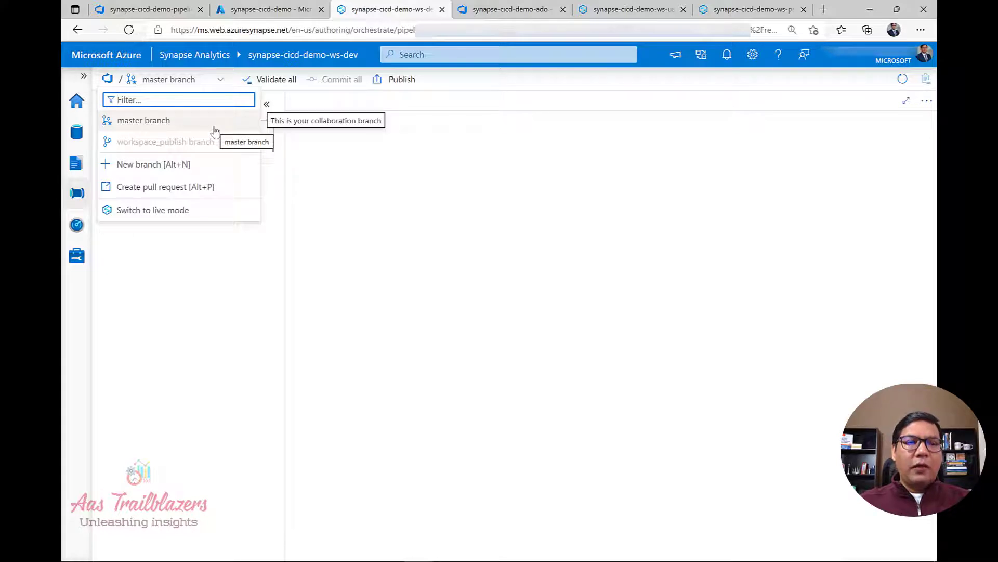
pyautogui.click(497, 249)
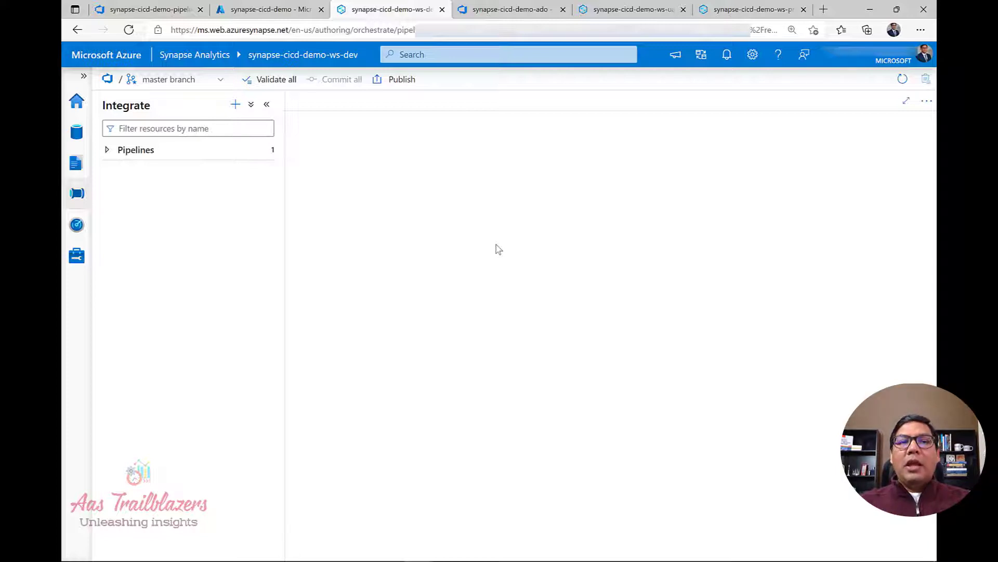
# Publish synapse-cicd-demo-pipeline and synapse-cicd-demo-nb to workspace_publish.
pyautogui.click(395, 83)
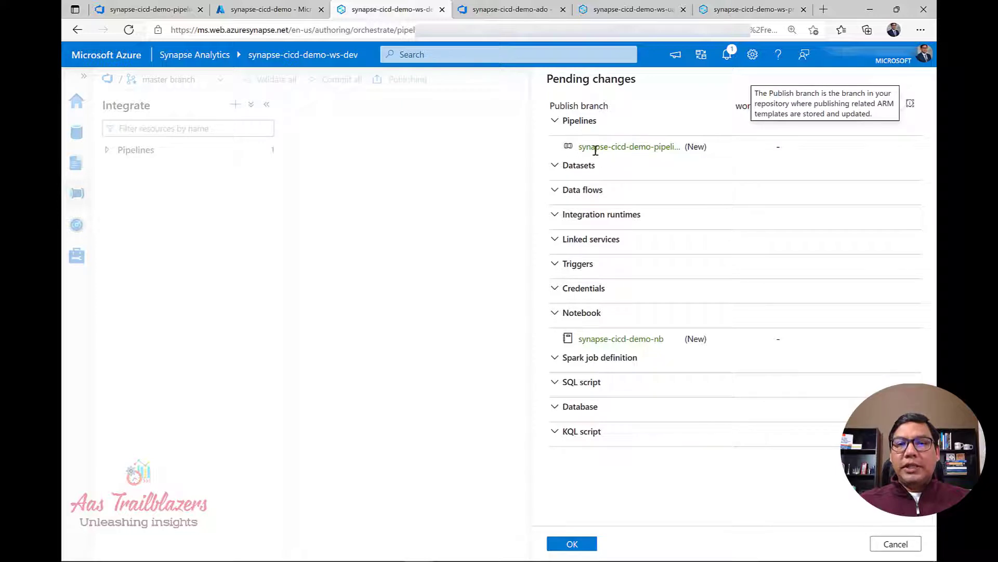
pyautogui.moveTo(582, 143); pyautogui.dragTo(665, 143)
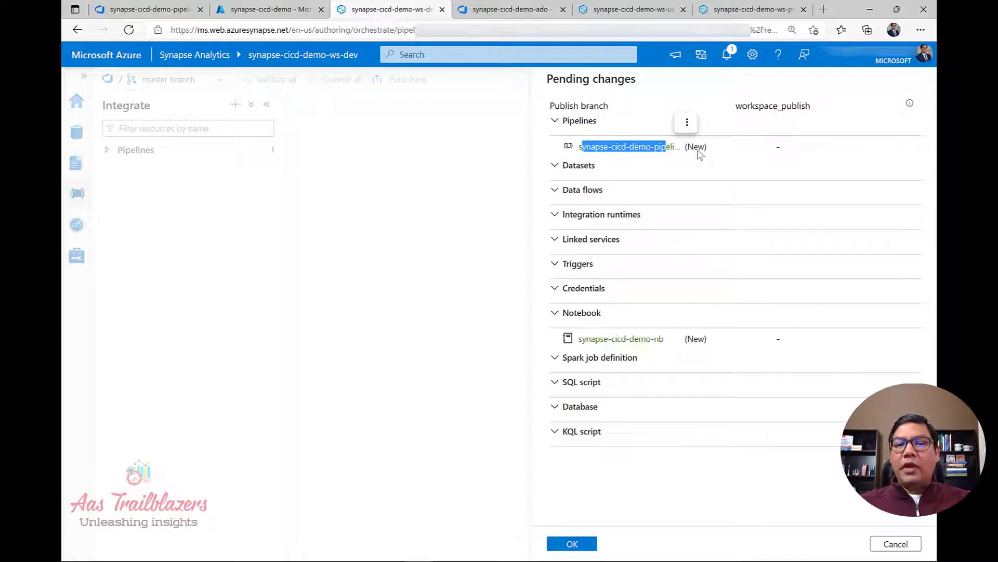
pyautogui.click(572, 544)
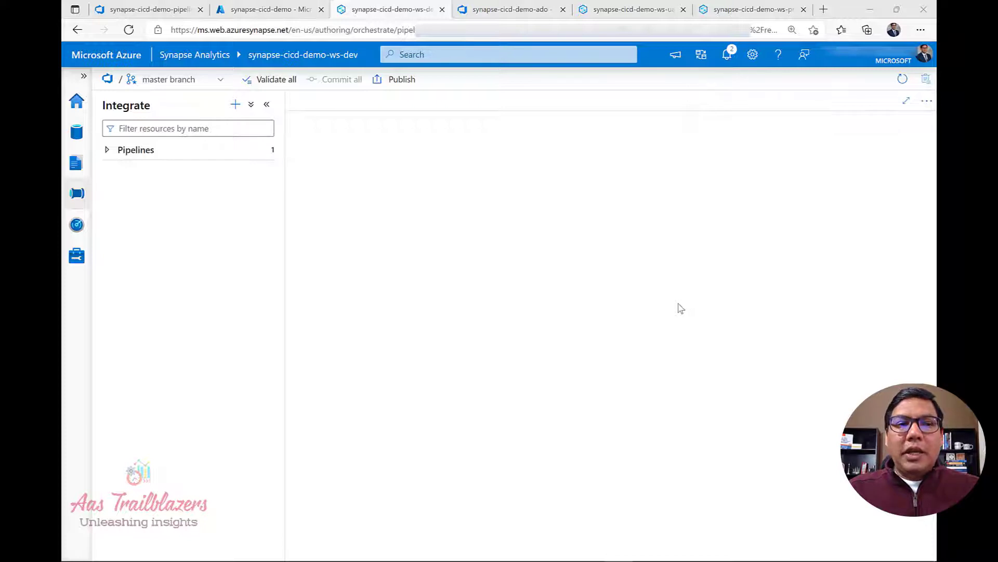
# Browse workspace_publish in Azure DevOps and expand the synapse-cicd-demo-ws-dev template folder.
pyautogui.click(150, 10)
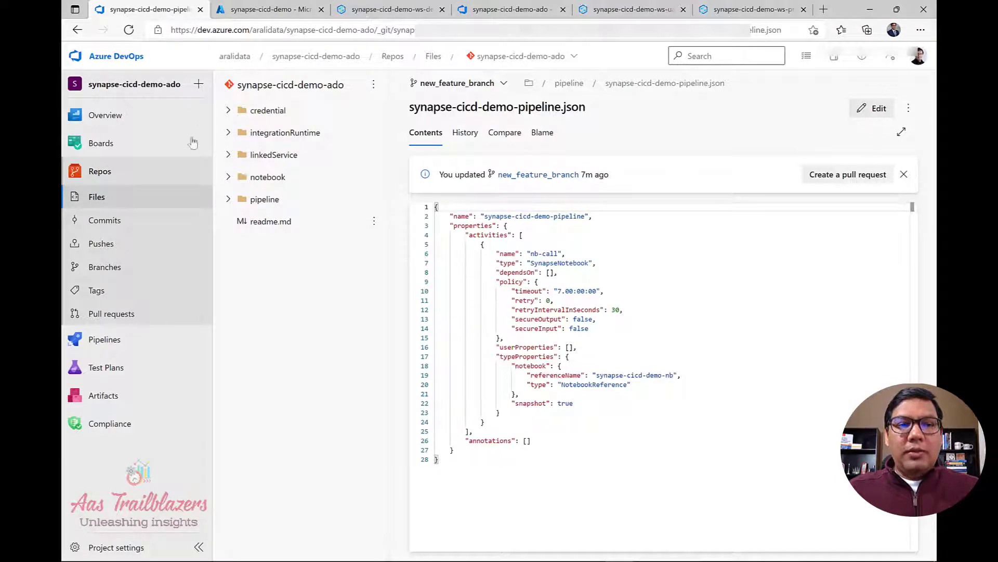
pyautogui.click(114, 270)
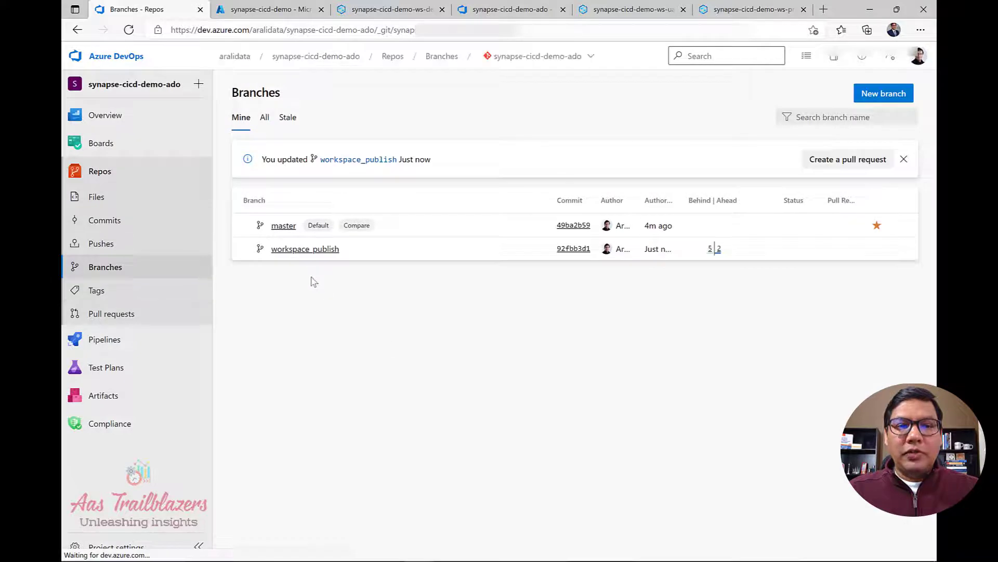
pyautogui.click(307, 250)
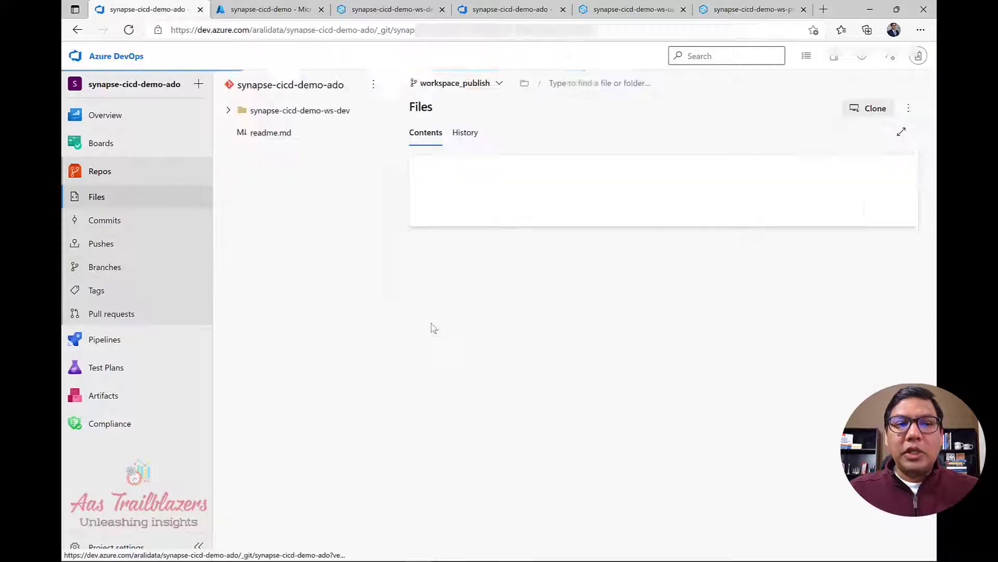
pyautogui.click(228, 110)
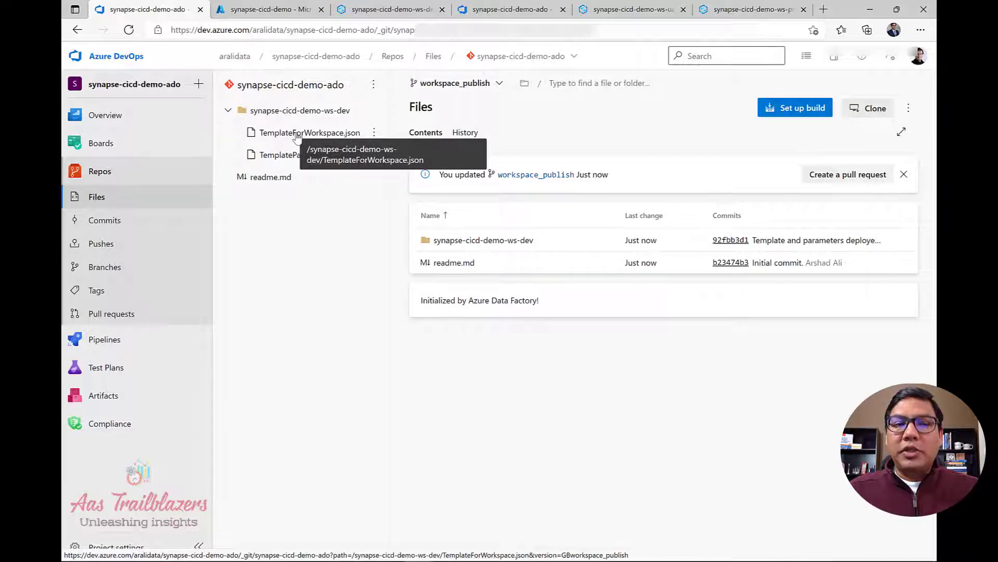
# Open TemplateForWorkspace.json and locate the synapse-cicd-demo-pipeline resource.
pyautogui.click(296, 134)
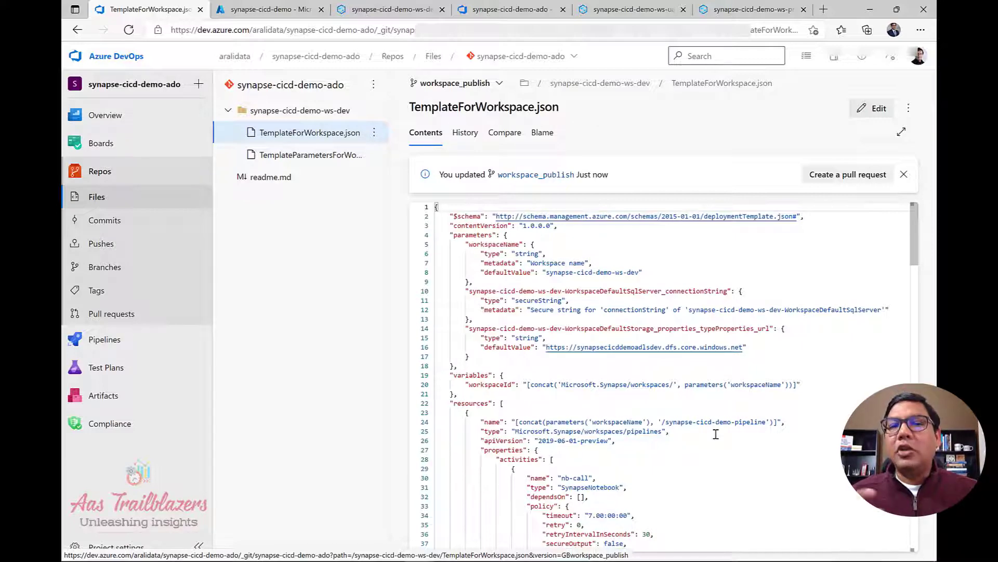
pyautogui.scroll(-3, 716, 433)
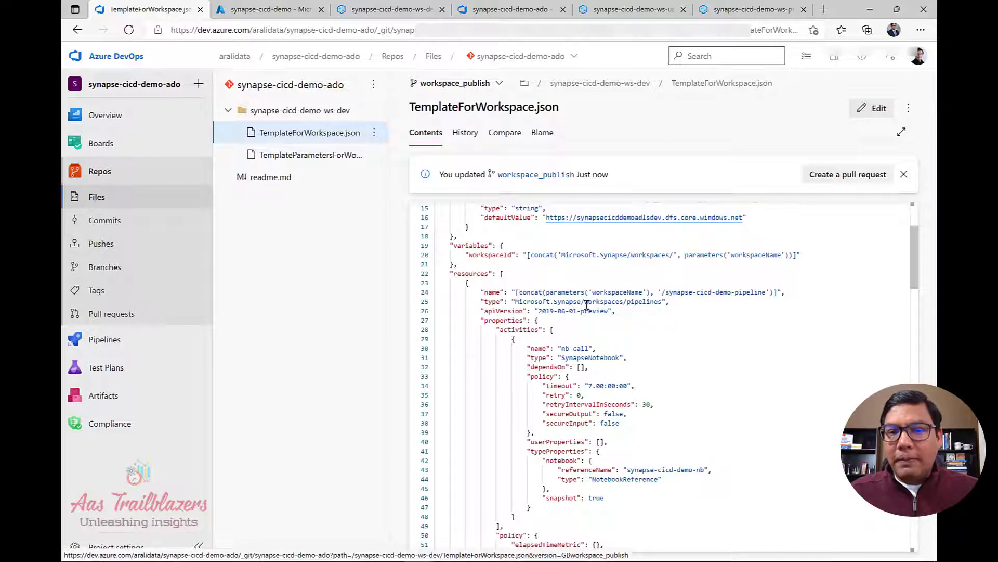
pyautogui.moveTo(668, 302); pyautogui.dragTo(519, 301)
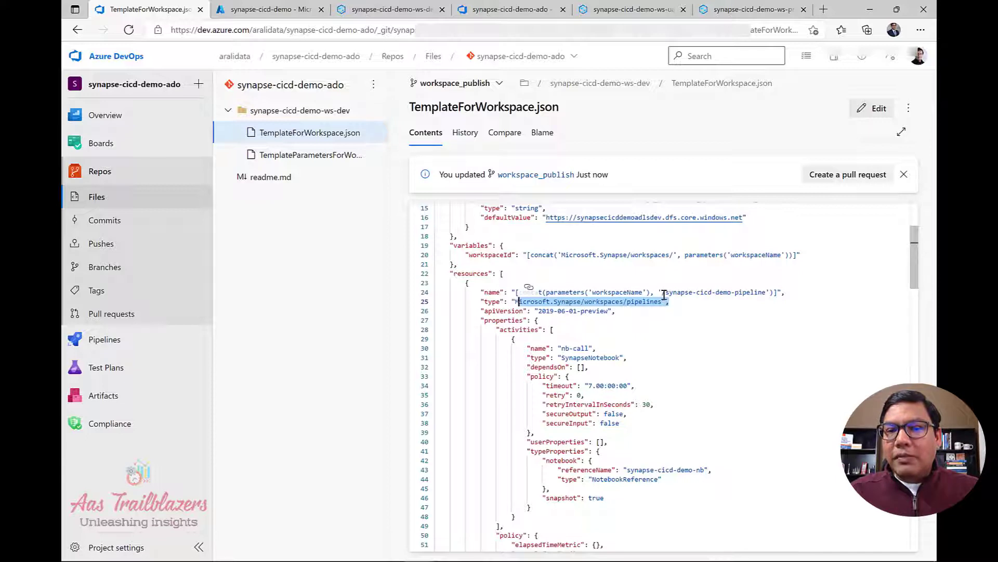
pyautogui.moveTo(665, 293); pyautogui.dragTo(766, 292)
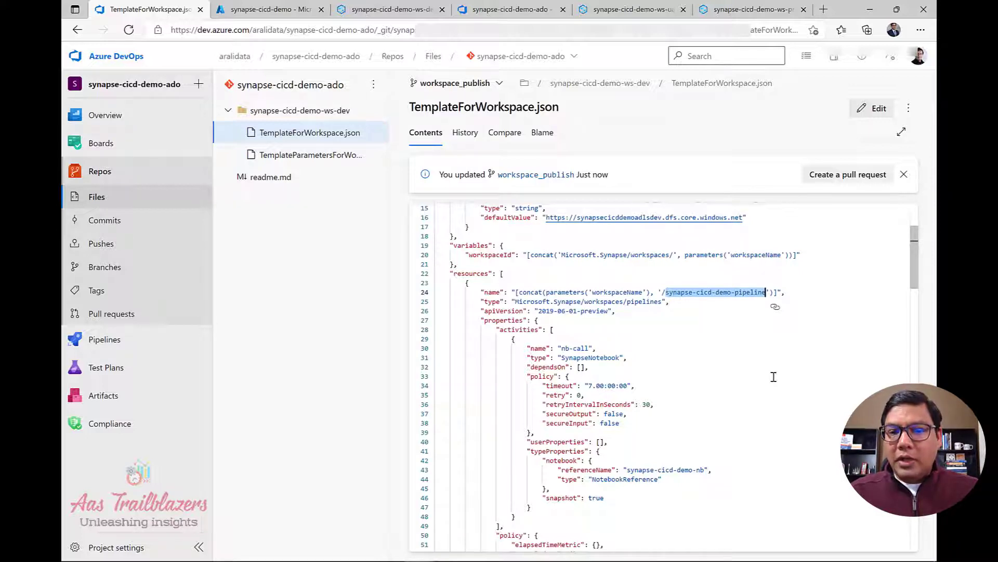
# Scroll the template to the synapse-cicd-demo-nb notebook resource.
pyautogui.scroll(-6, 773, 376)
pyautogui.scroll(-2, 773, 377)
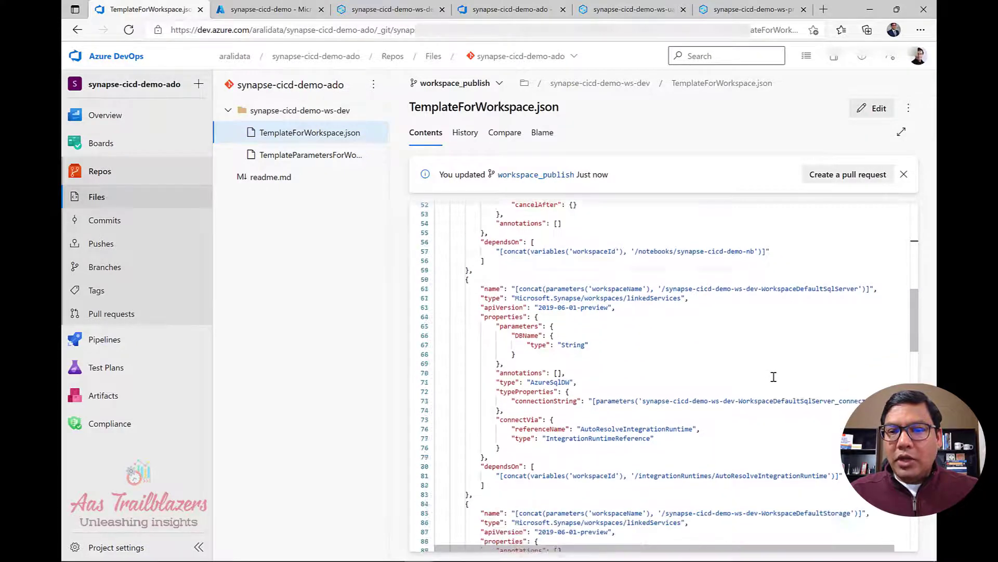
pyautogui.scroll(3, 774, 376)
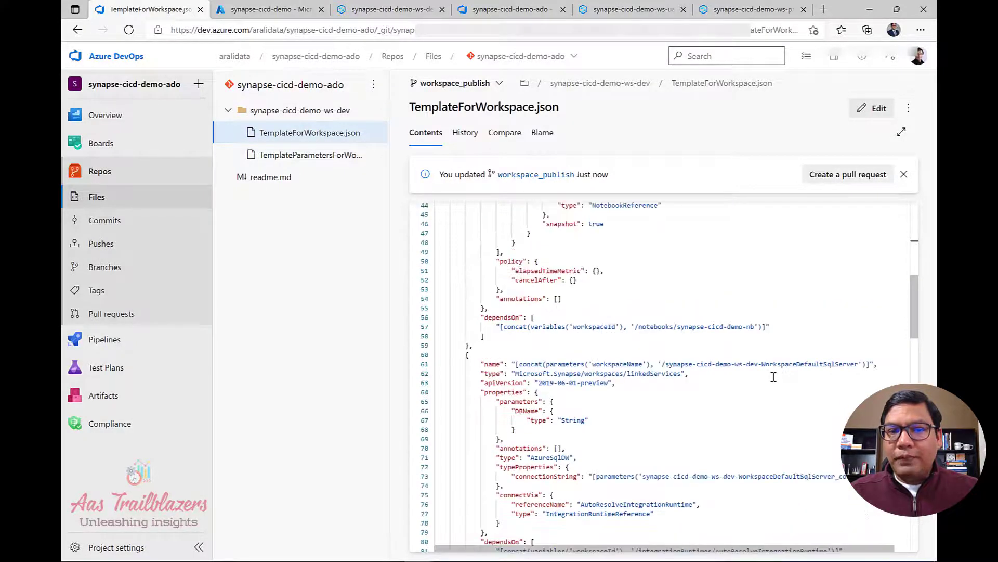
pyautogui.scroll(-3, 774, 376)
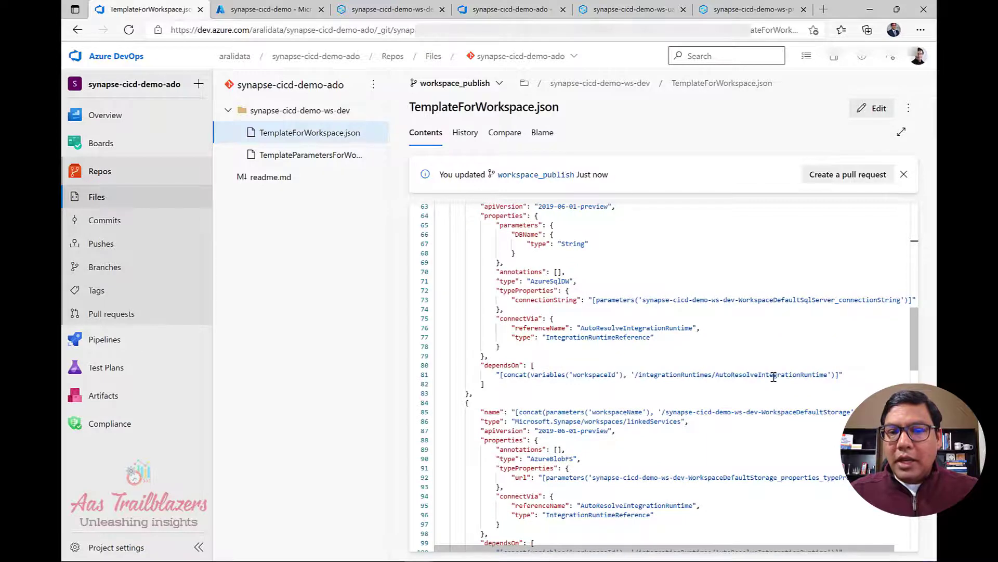
pyautogui.scroll(-5, 774, 377)
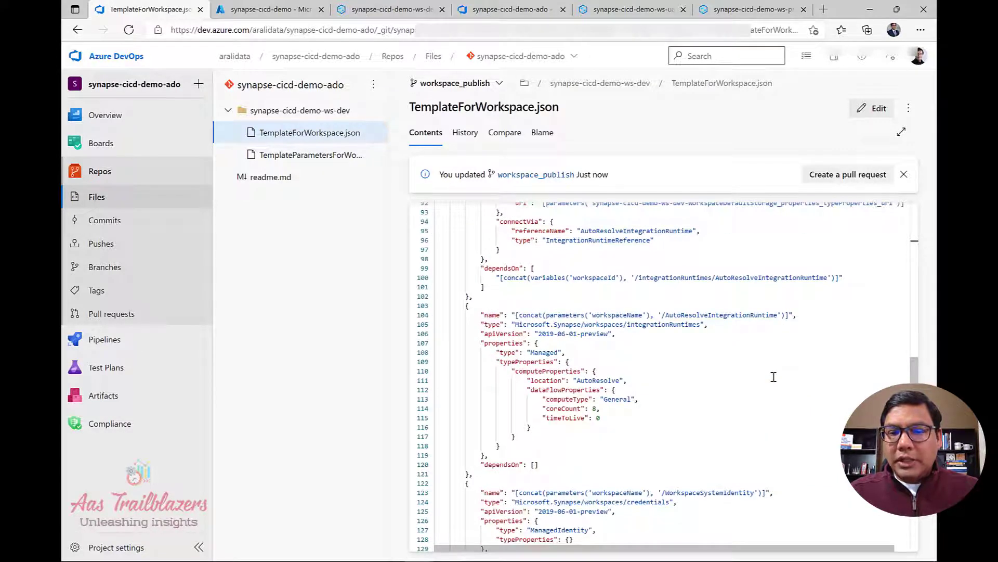
pyautogui.scroll(-4, 774, 377)
pyautogui.scroll(-3, 774, 376)
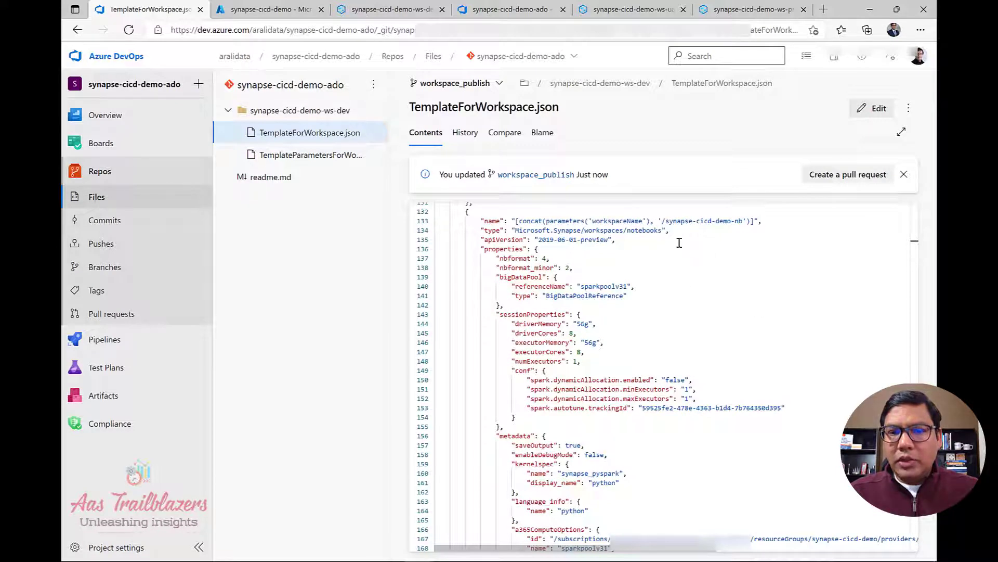
pyautogui.moveTo(664, 220); pyautogui.dragTo(738, 221)
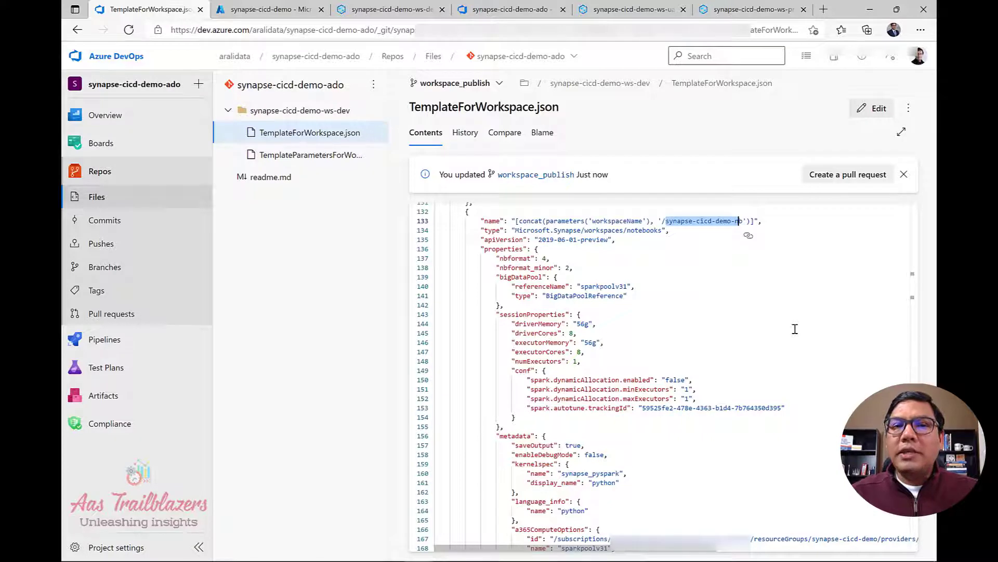
pyautogui.click(658, 139)
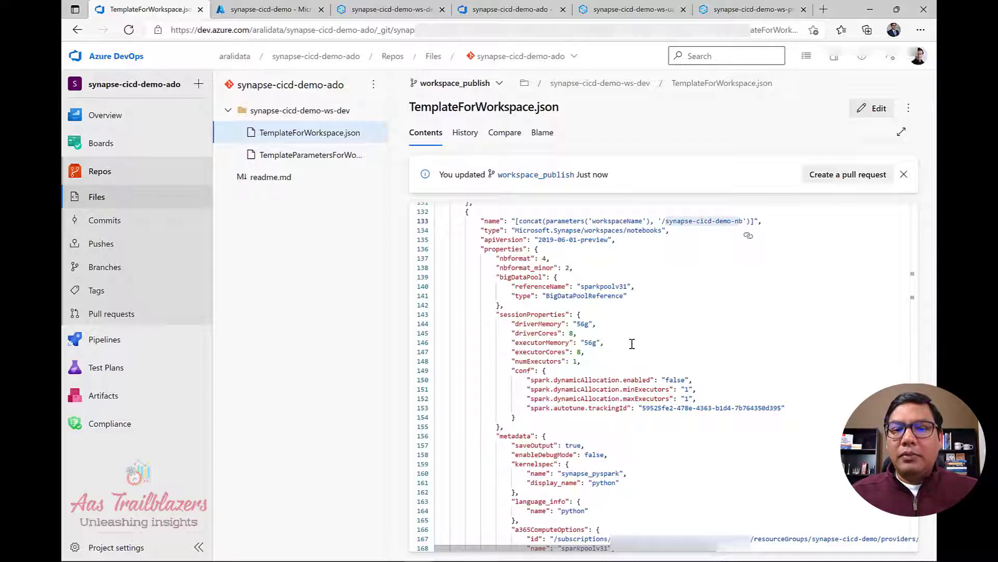
pyautogui.scroll(20, 632, 344)
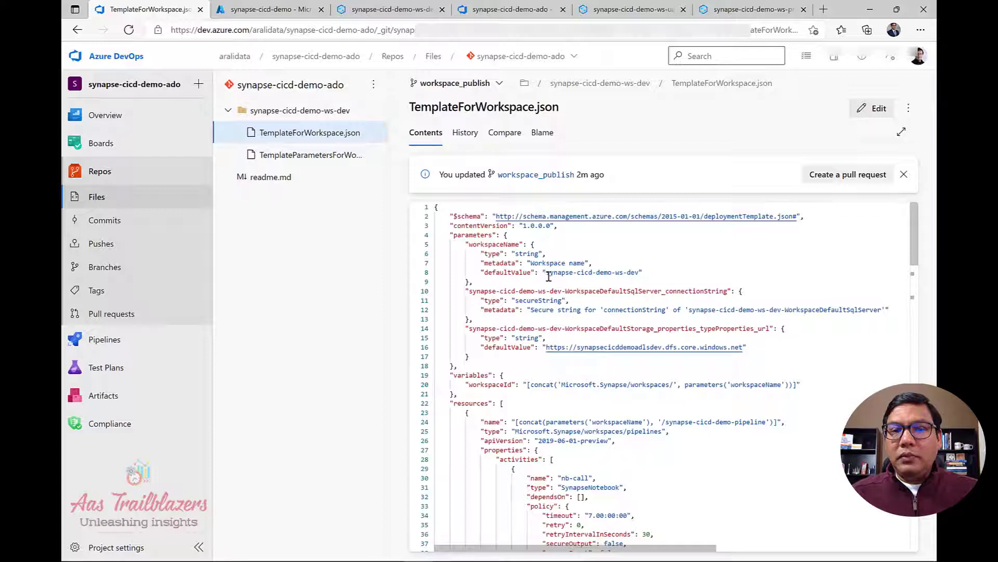
# Open TemplateParametersForWorkspace.json to see workspaceName set to synapse-cicd-demo-ws-dev.
pyautogui.moveTo(546, 272); pyautogui.dragTo(640, 273)
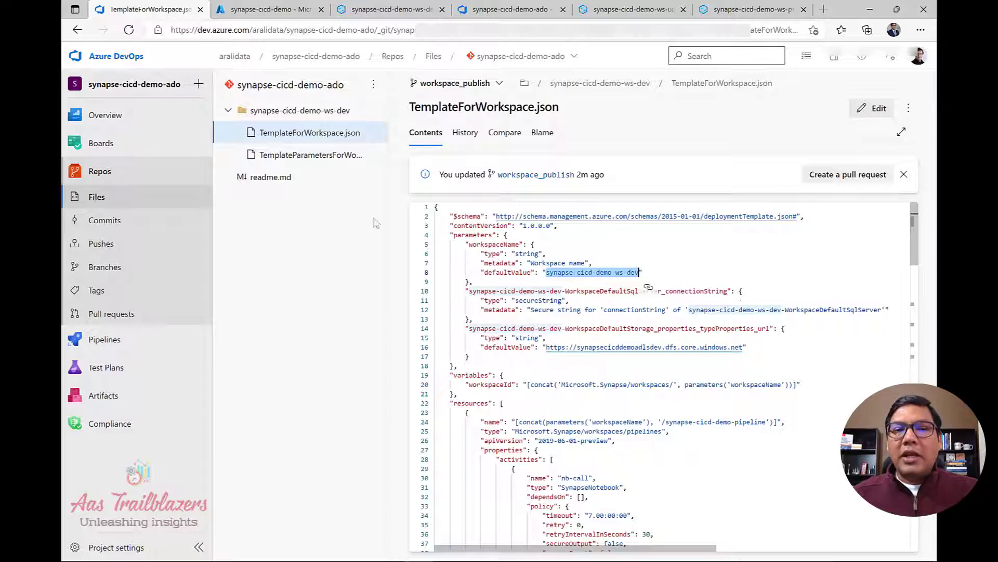
pyautogui.click(322, 157)
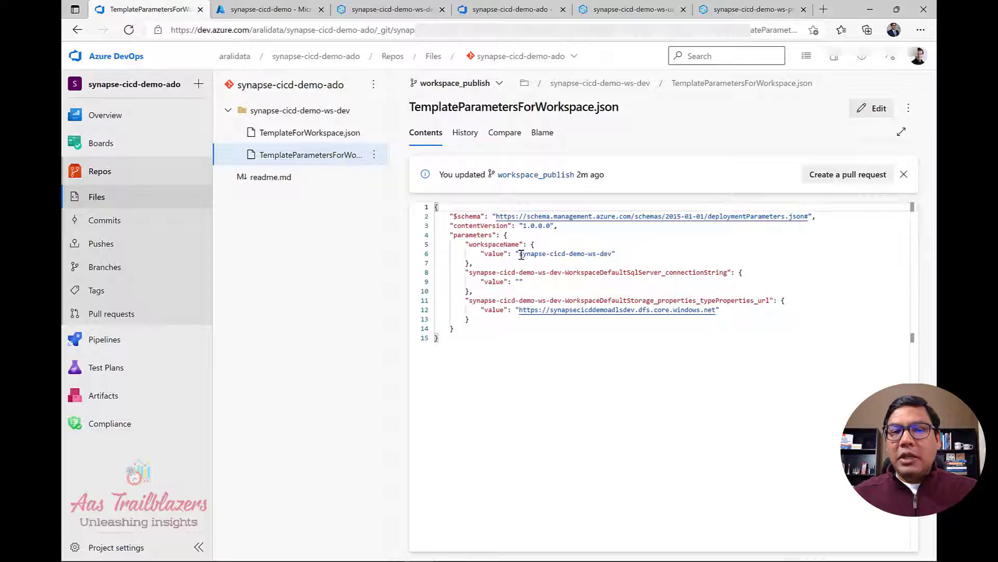
# Point out the workspaceName value synapse-cicd-demo-ws-dev, then go to the empty Pipelines page.
pyautogui.moveTo(521, 255); pyautogui.dragTo(613, 253)
pyautogui.click(593, 367)
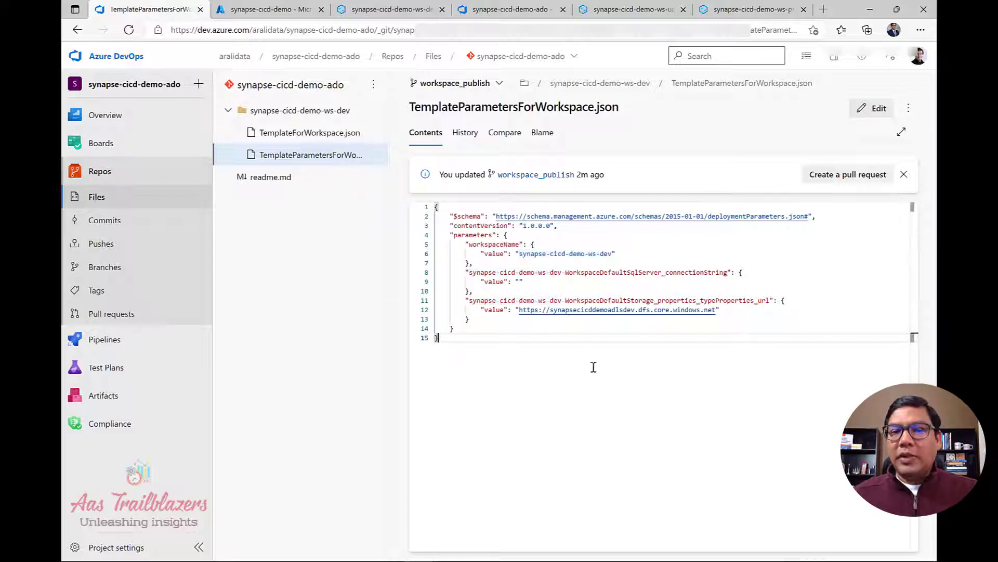
pyautogui.doubleClick(494, 245)
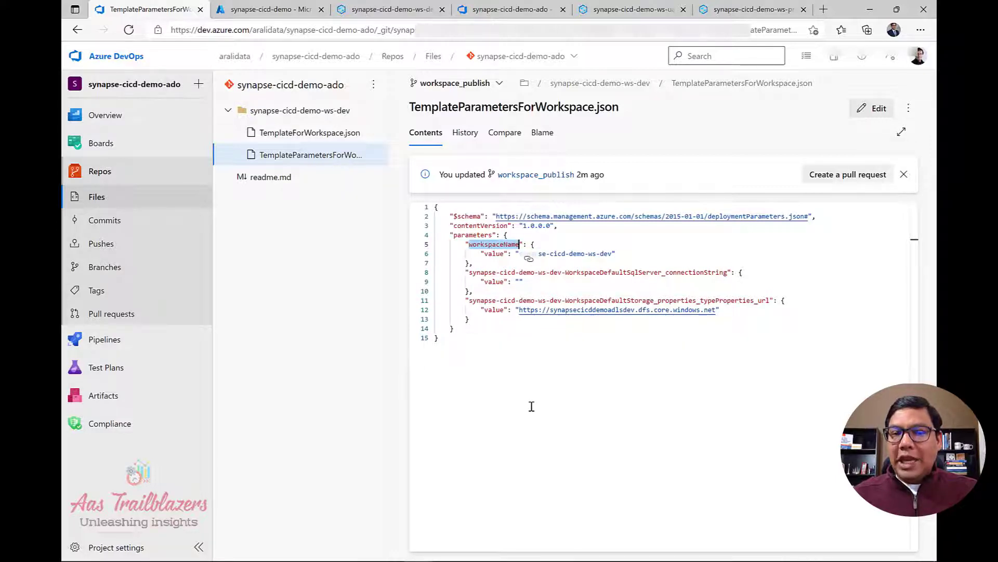
pyautogui.click(593, 272)
pyautogui.moveTo(612, 253); pyautogui.dragTo(523, 253)
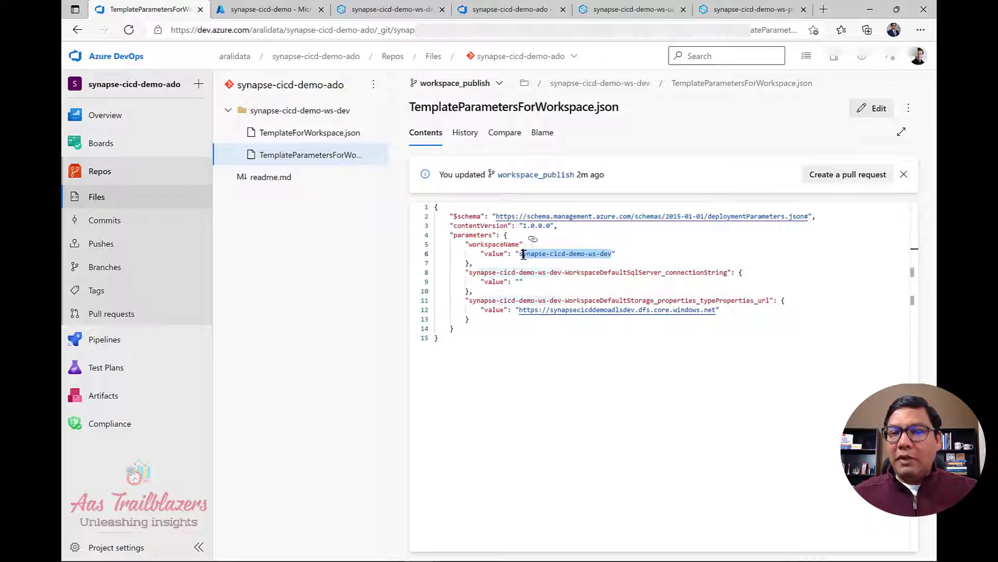
pyautogui.click(567, 458)
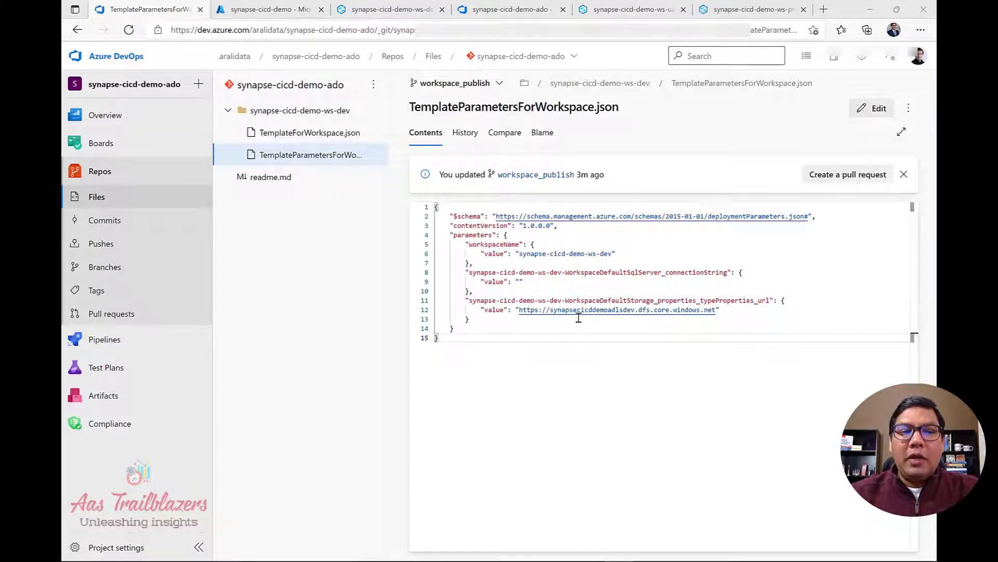
pyautogui.click(114, 347)
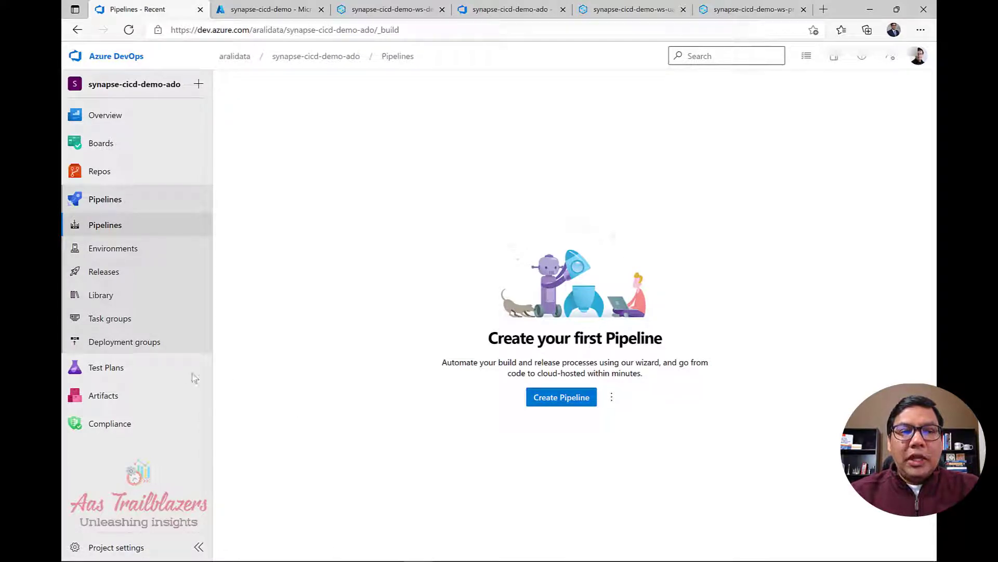
# Open the Pipelines Library, which has no variable groups yet.
pyautogui.click(101, 295)
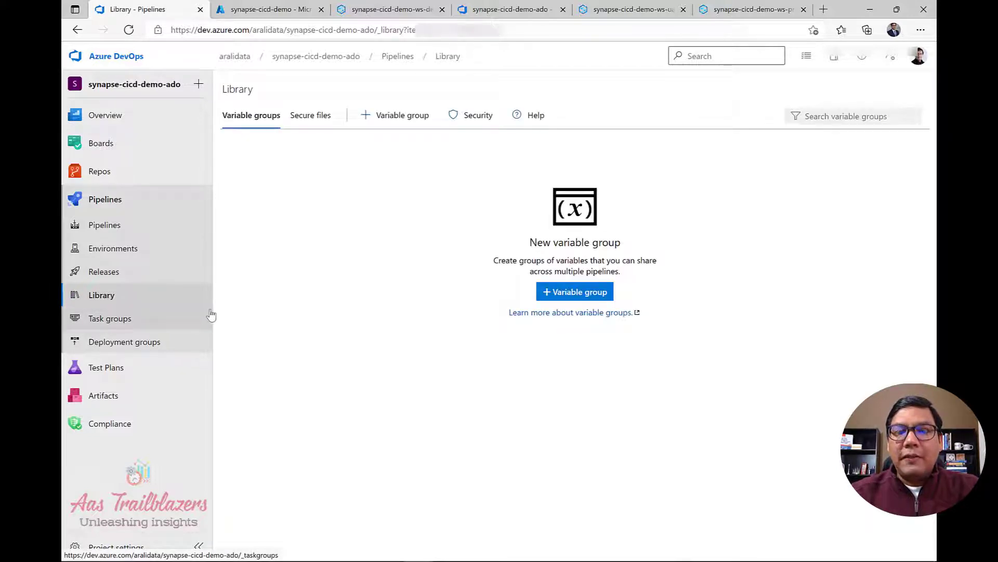
# Create a new variable group named synapse-cicd-demo-env-uat.
pyautogui.click(552, 299)
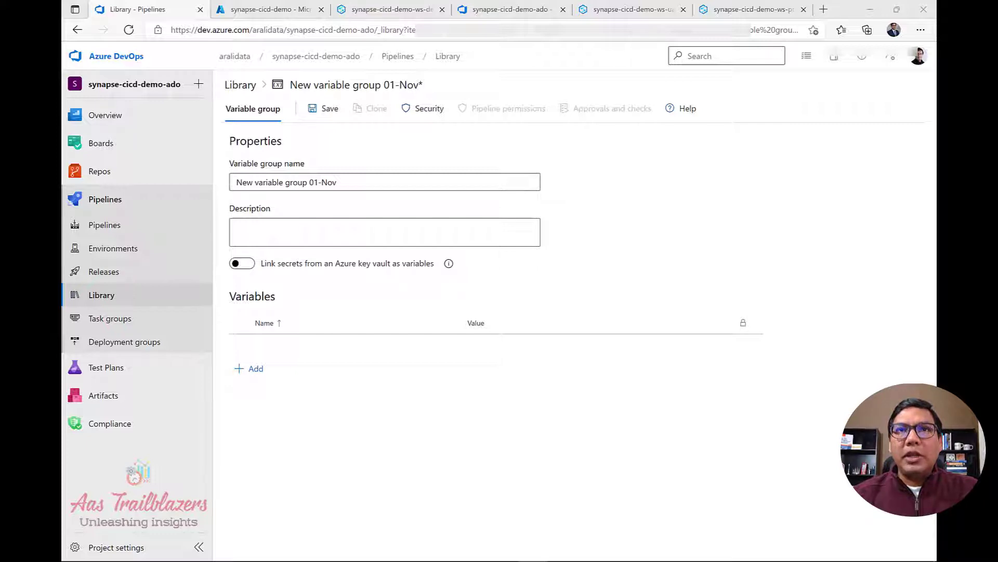
pyautogui.click(356, 181)
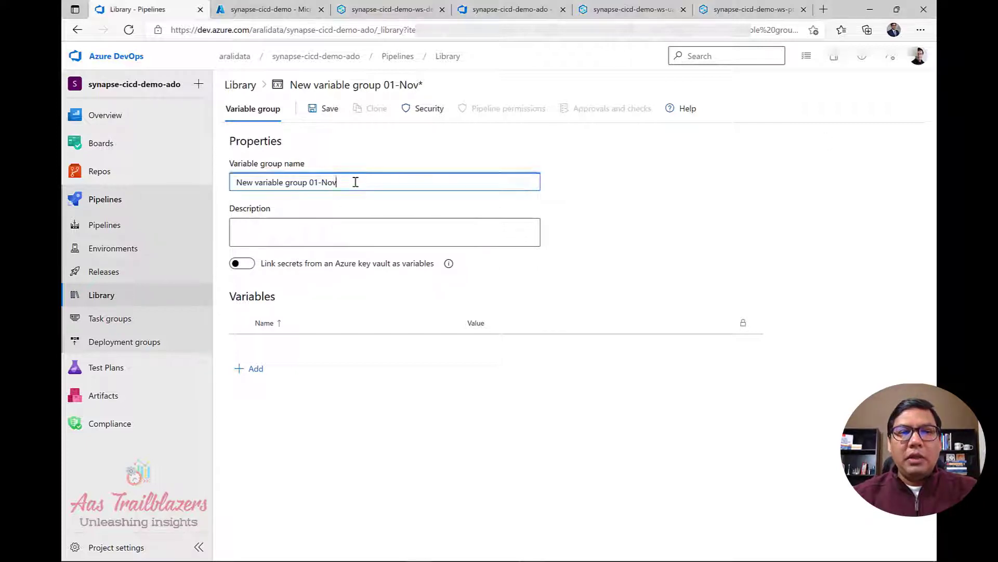
pyautogui.hotkey('ctrl', 'a')
pyautogui.write('synapse-cicd-demo-env-uat')
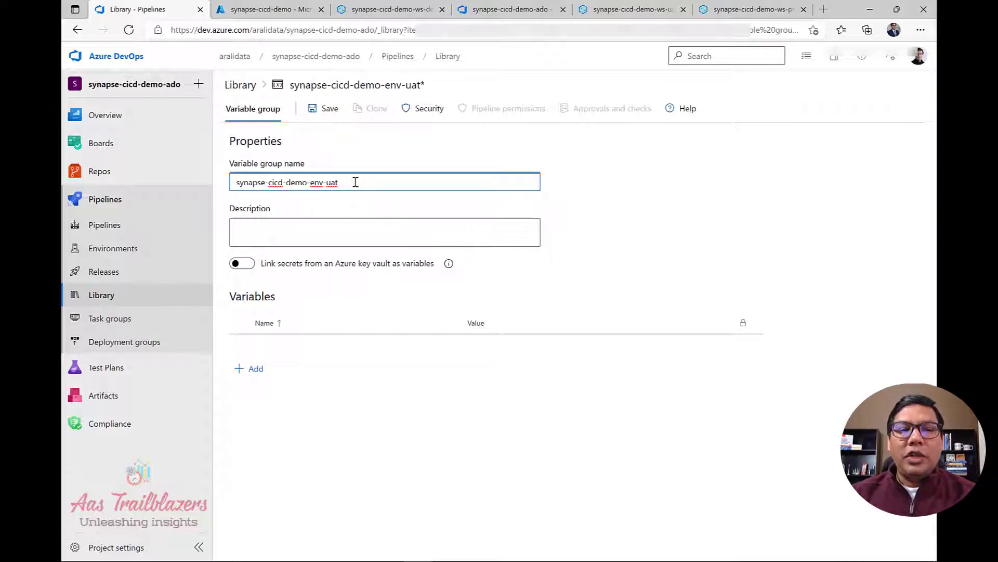
# Add variable env with value uat, save the group, and return to the Library.
pyautogui.click(257, 370)
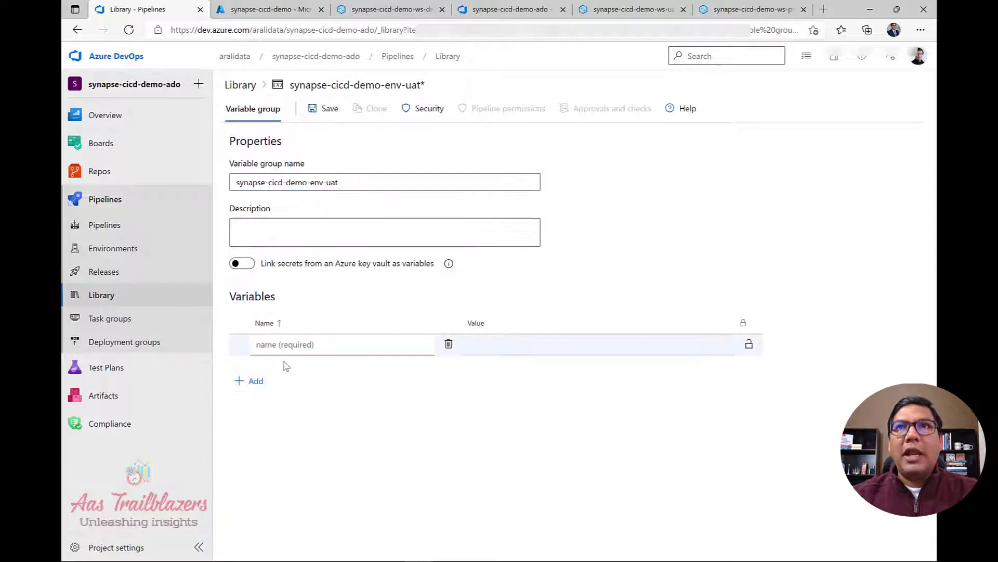
pyautogui.write('env')
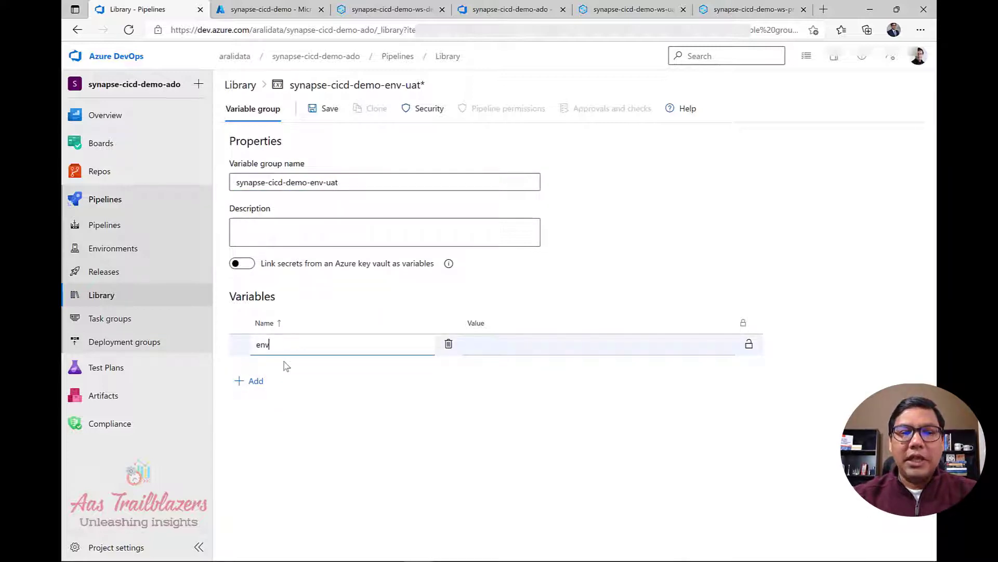
pyautogui.press('Tab')
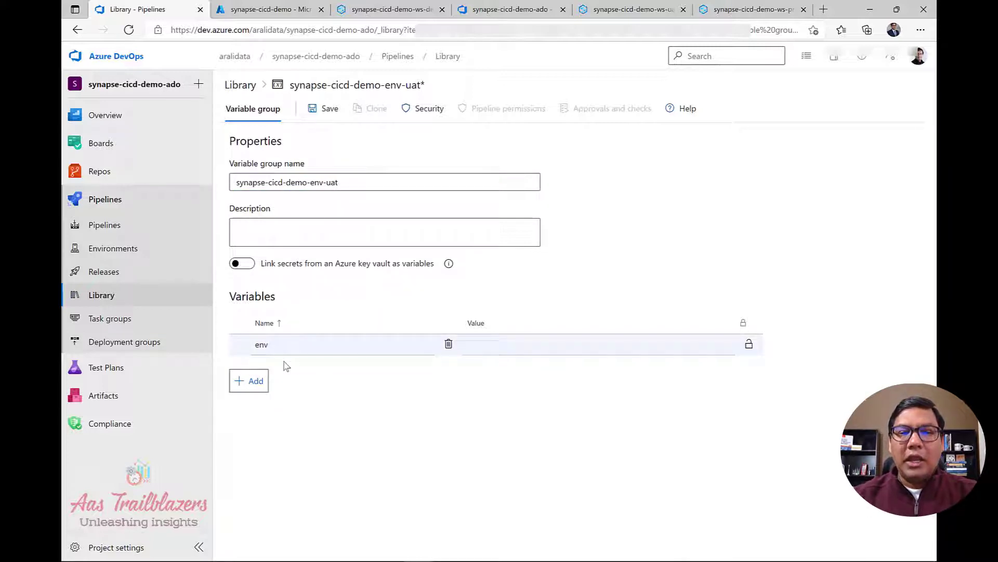
pyautogui.click(512, 350)
pyautogui.write('uat')
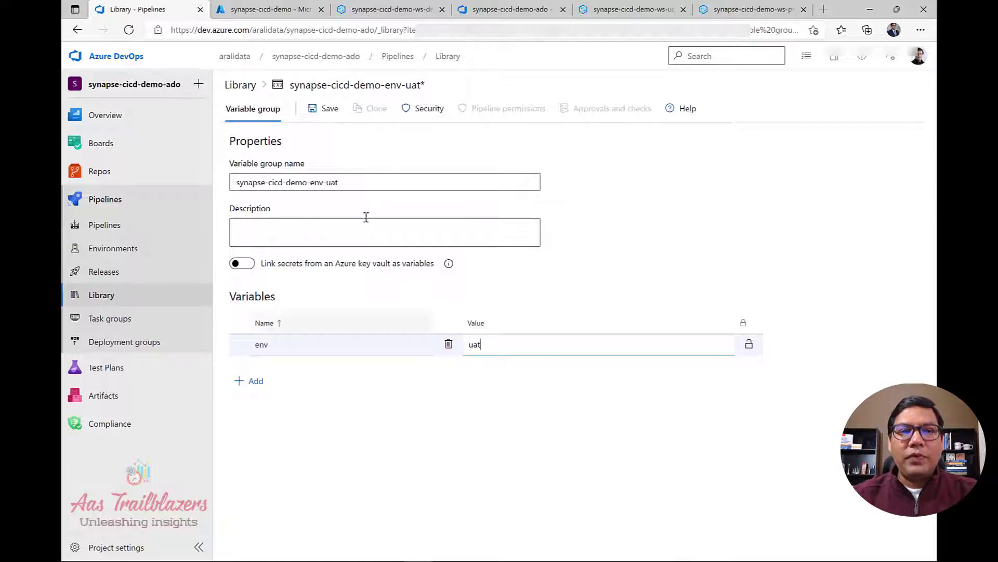
pyautogui.click(326, 111)
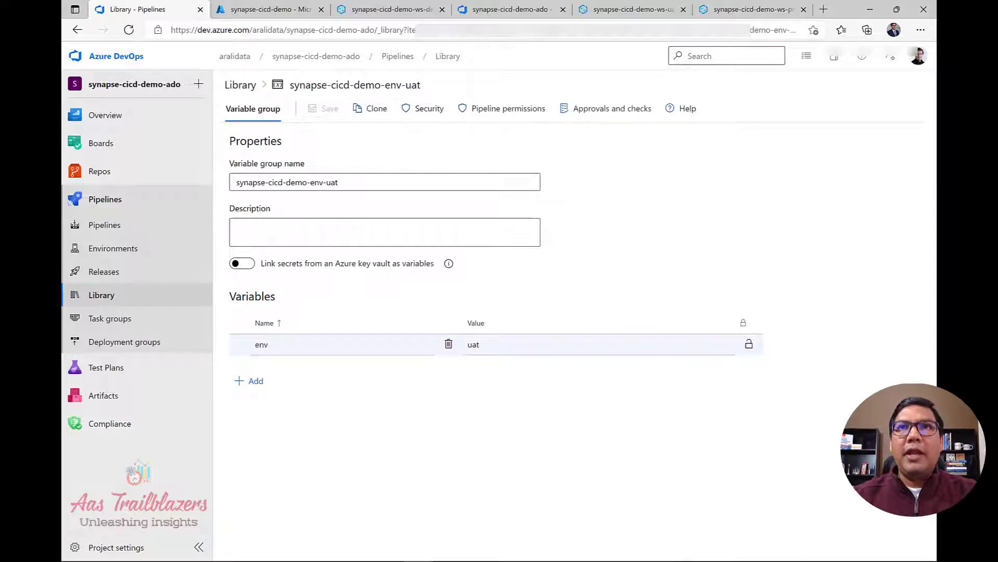
pyautogui.hotkey('alt', 'Tab')
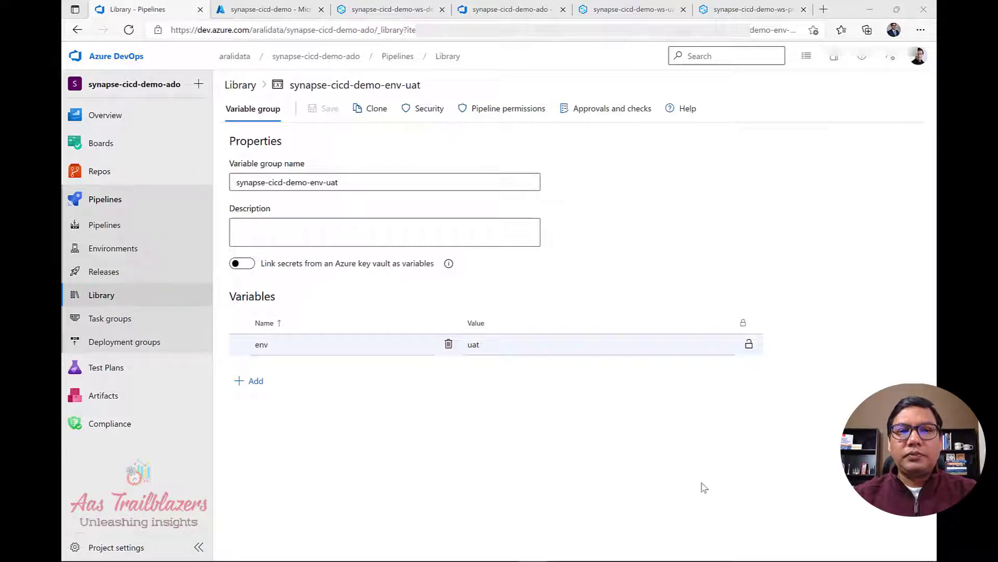
pyautogui.click(515, 456)
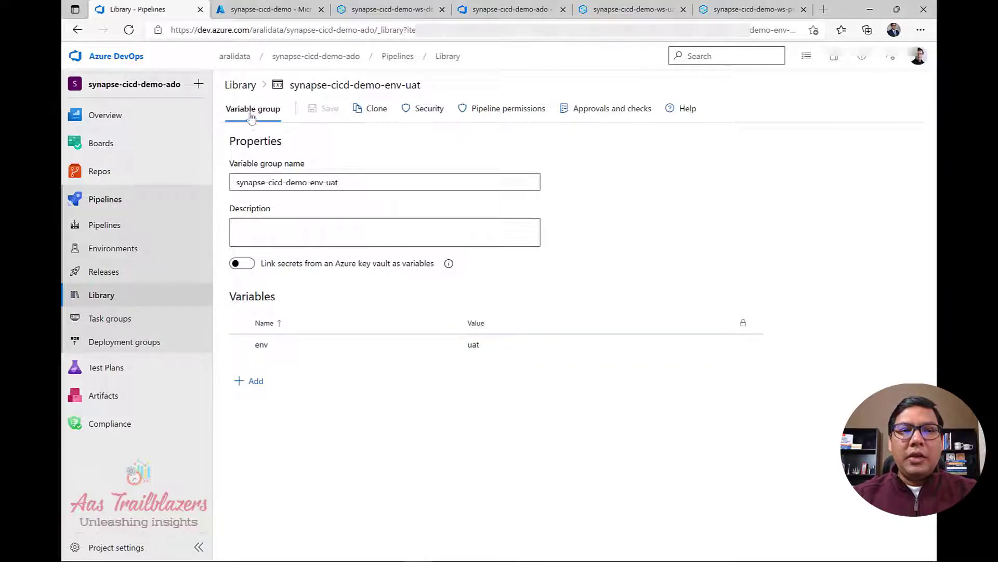
pyautogui.click(243, 87)
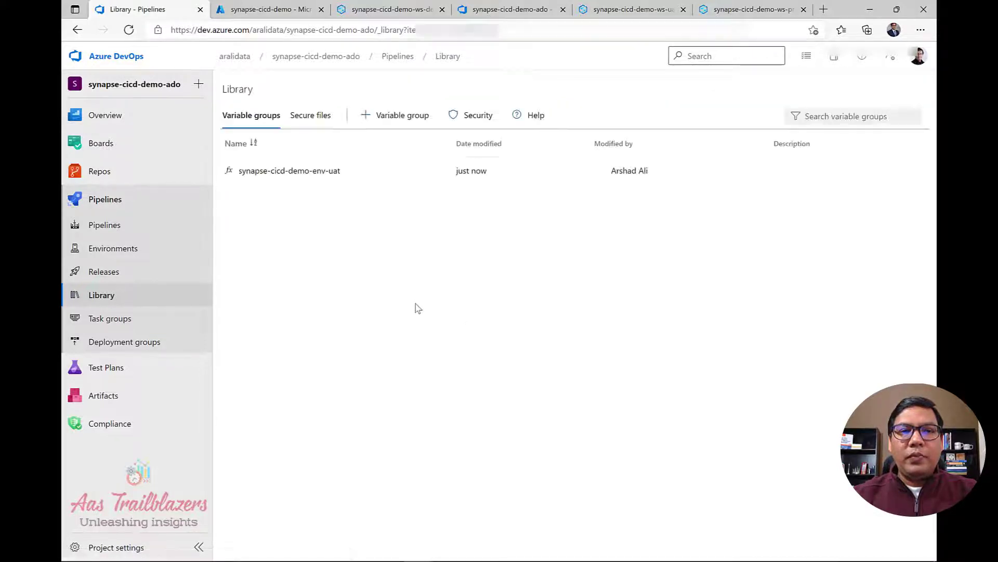
# Create another variable group named synapse-cicd-demo-env-prd.
pyautogui.click(400, 119)
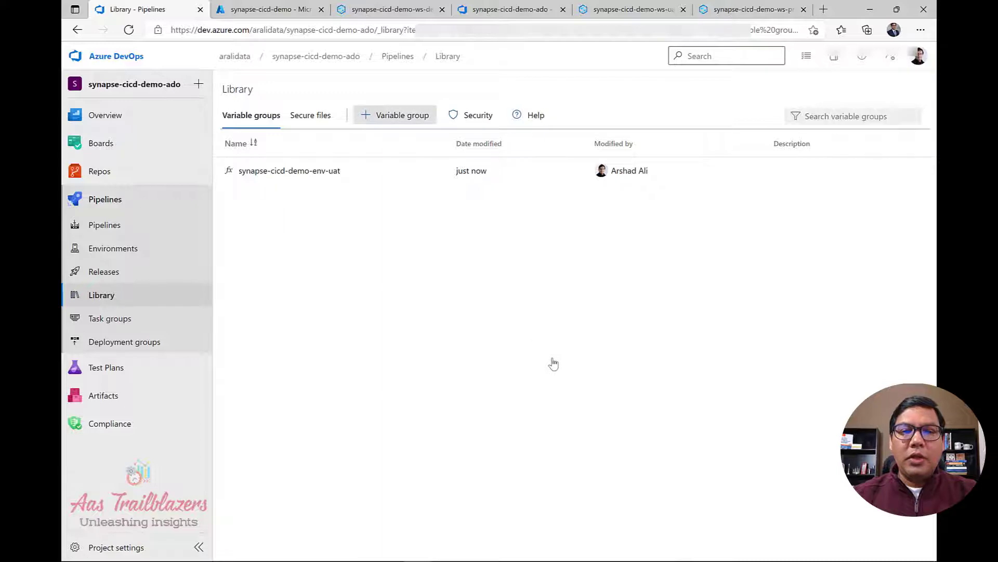
pyautogui.moveTo(343, 182); pyautogui.dragTo(187, 174)
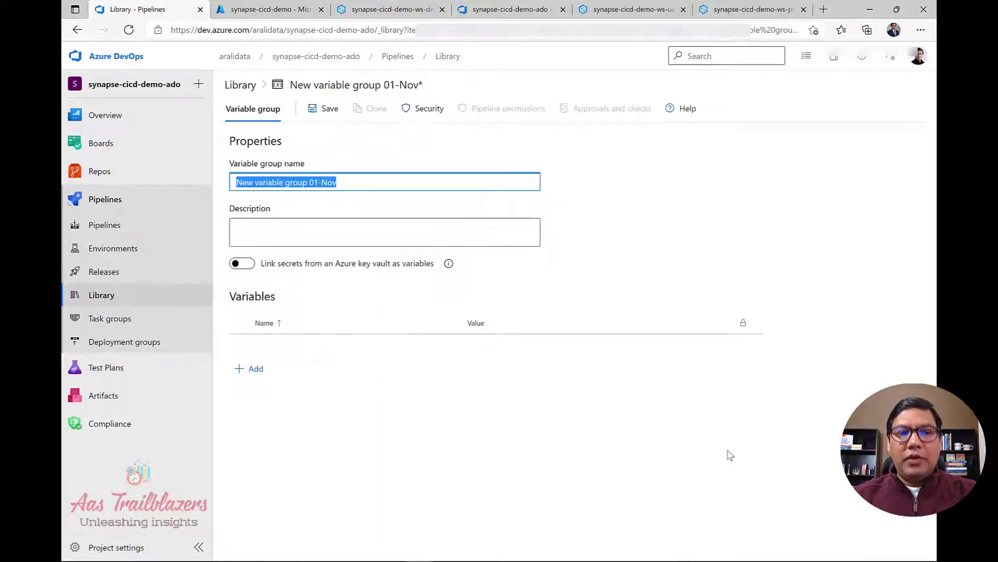
pyautogui.write('synapse-cicd-demo-env-prd')
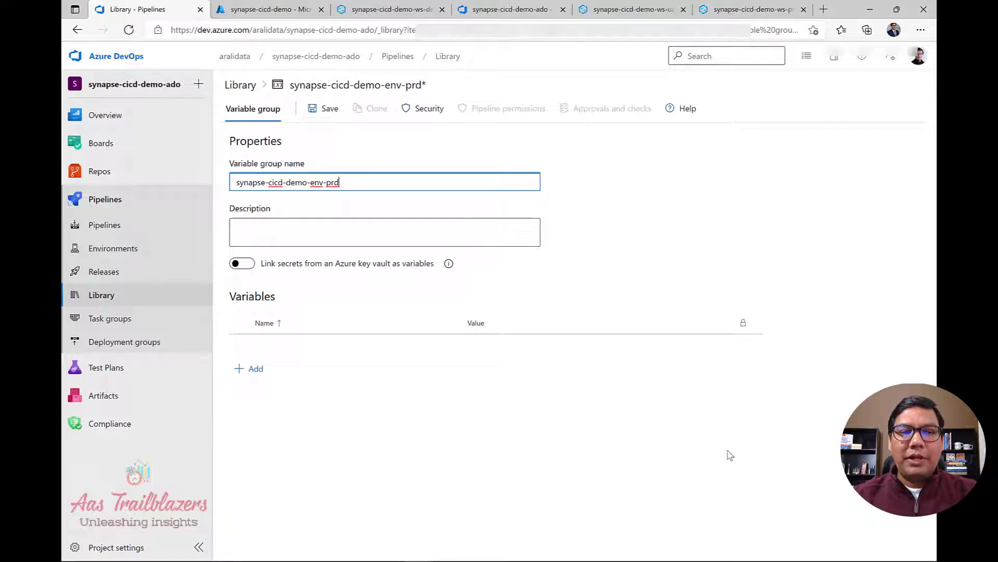
# Add variable env with value prd, save the group, and return to the Library.
pyautogui.click(256, 371)
pyautogui.write('env')
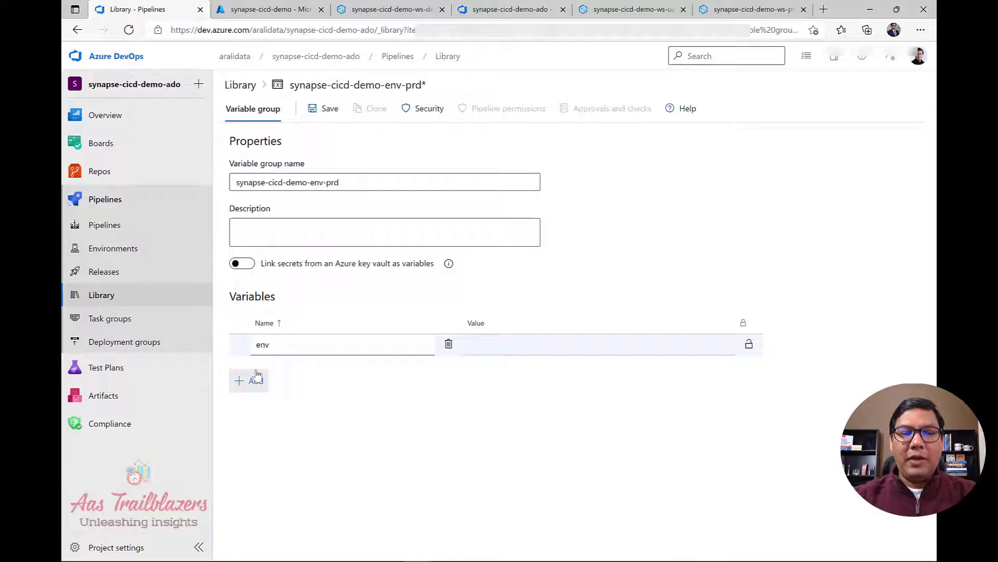
pyautogui.click(599, 347)
pyautogui.write('prd')
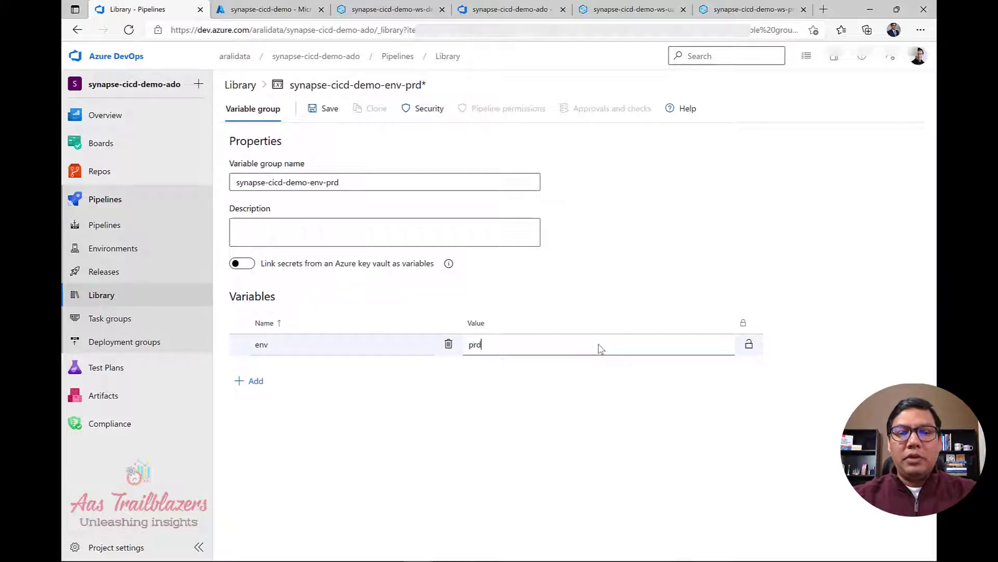
pyautogui.click(320, 117)
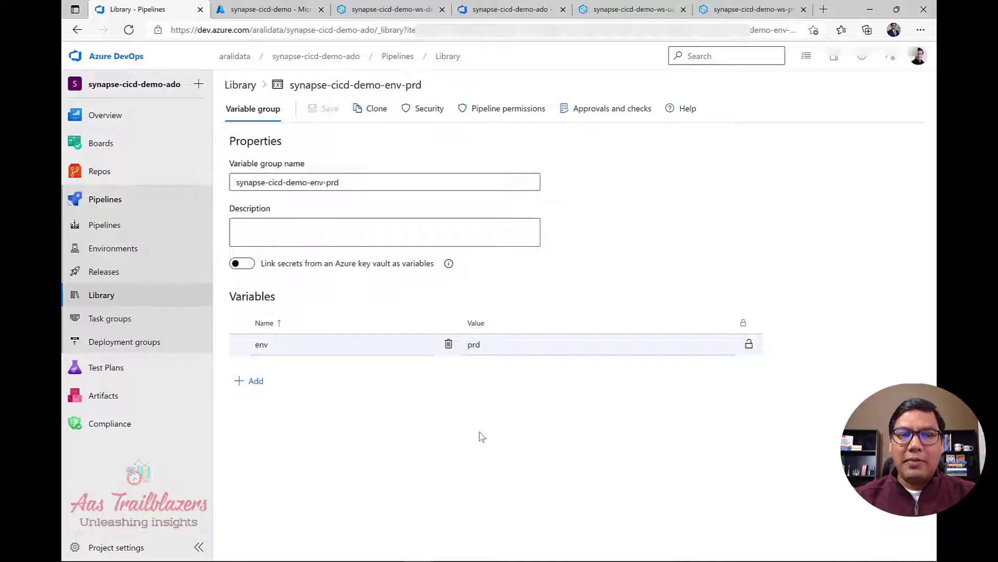
pyautogui.click(239, 85)
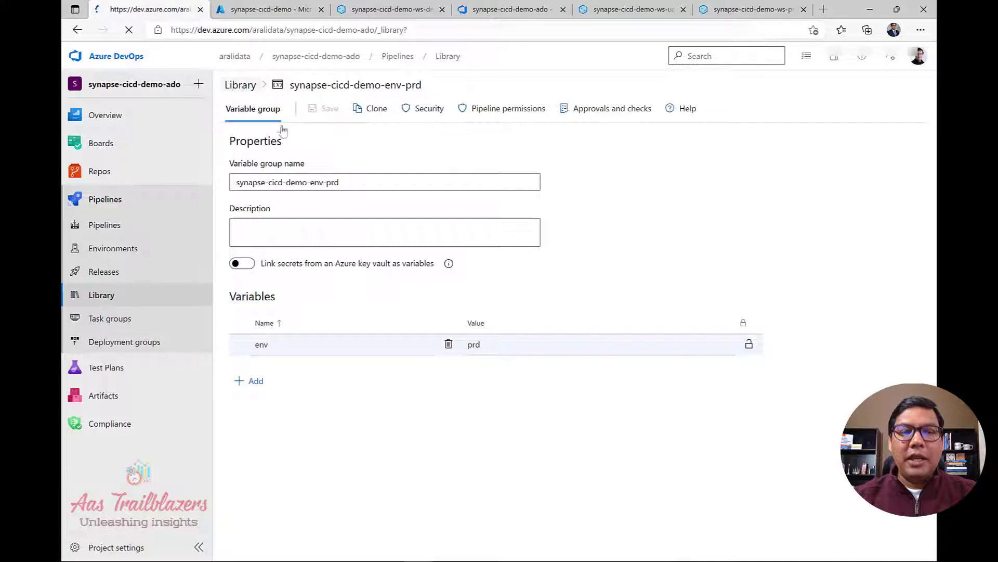
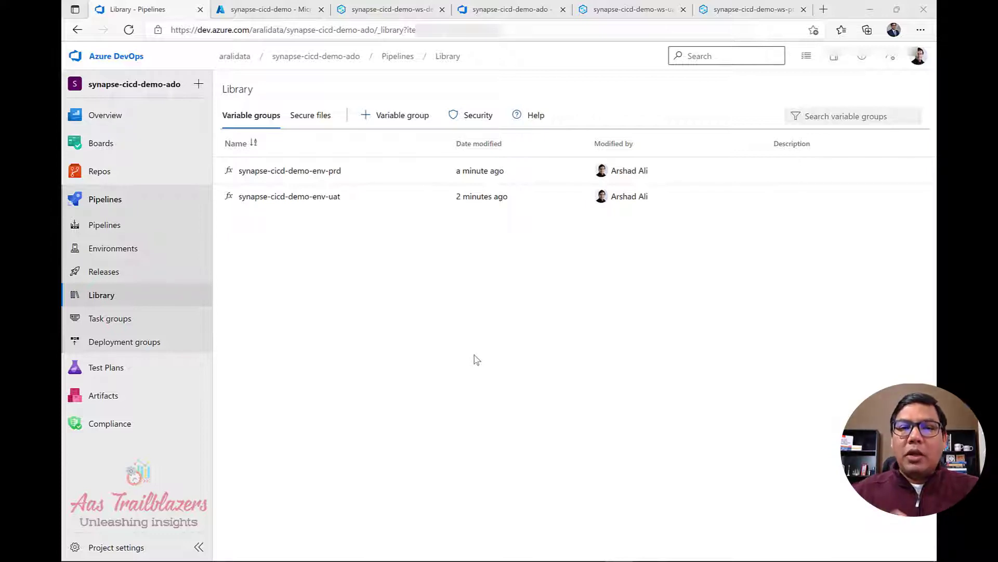
# Start a new release pipeline from the Empty job template and rename Stage 1 to 'uat'.
pyautogui.click(106, 275)
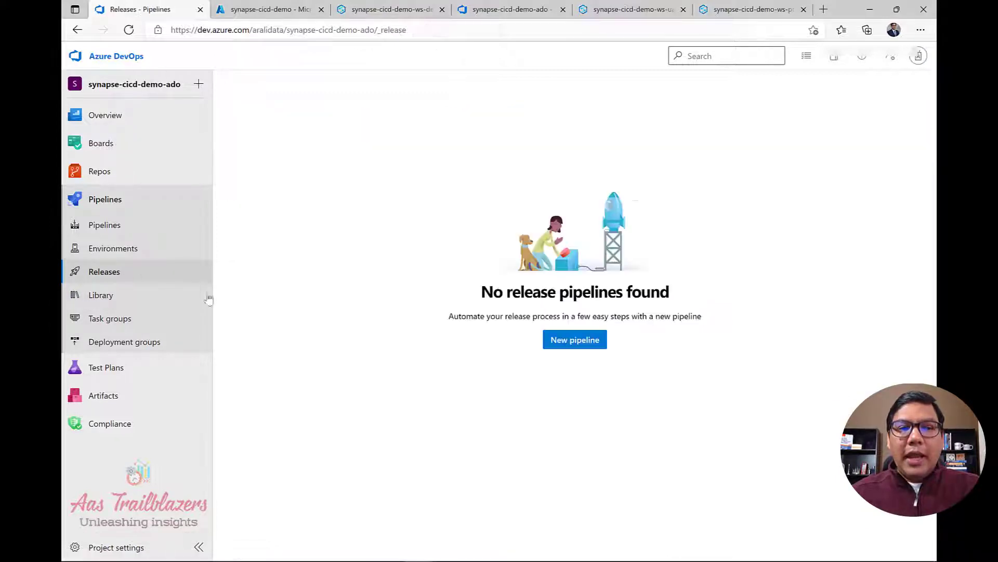
pyautogui.click(567, 347)
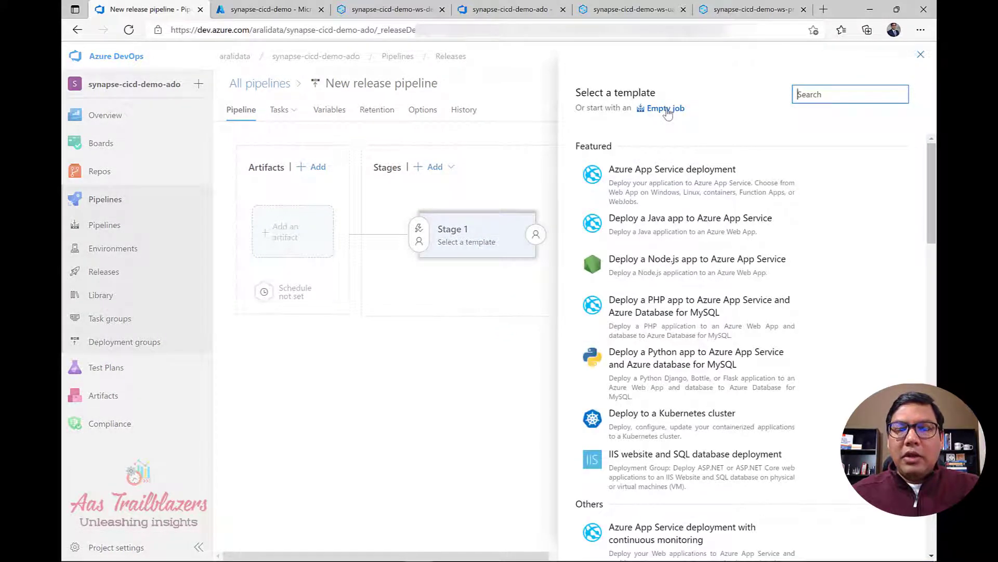
pyautogui.click(667, 109)
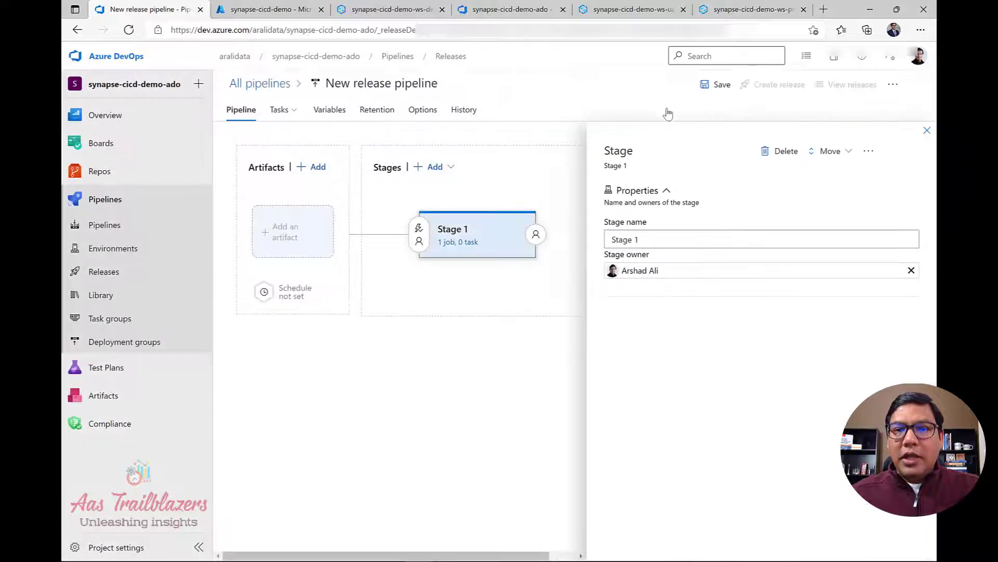
pyautogui.moveTo(652, 239); pyautogui.dragTo(567, 230)
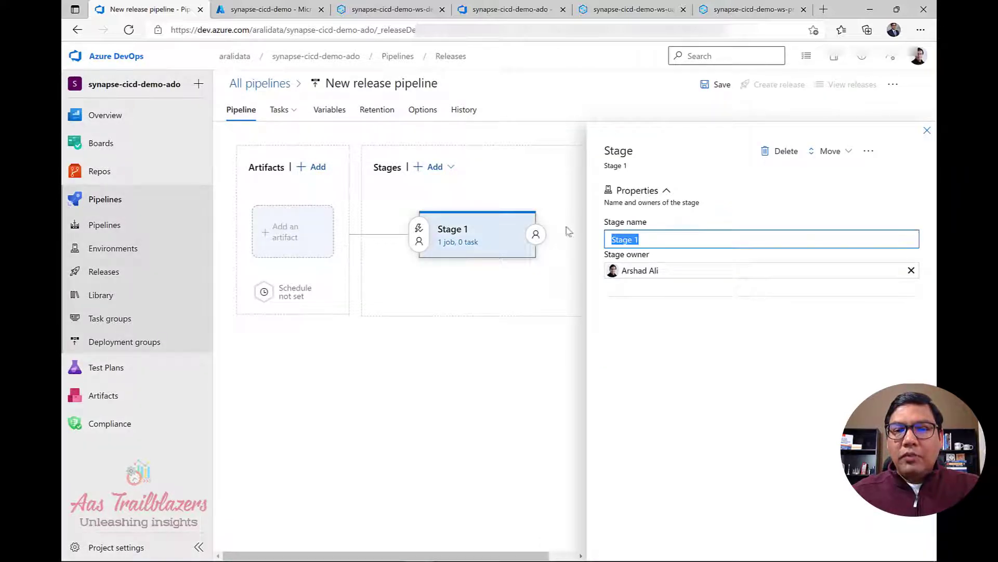
pyautogui.write('uat')
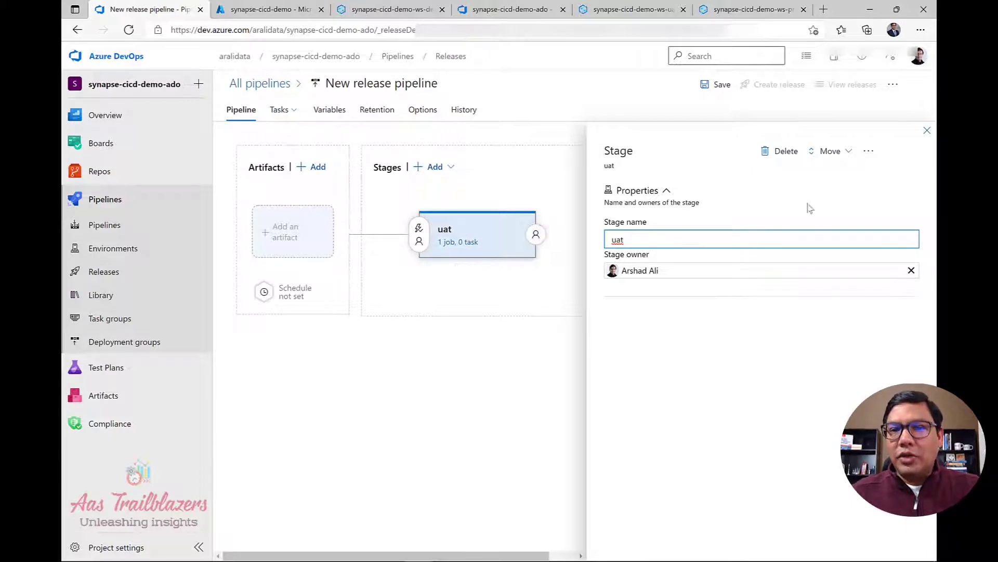
pyautogui.click(927, 131)
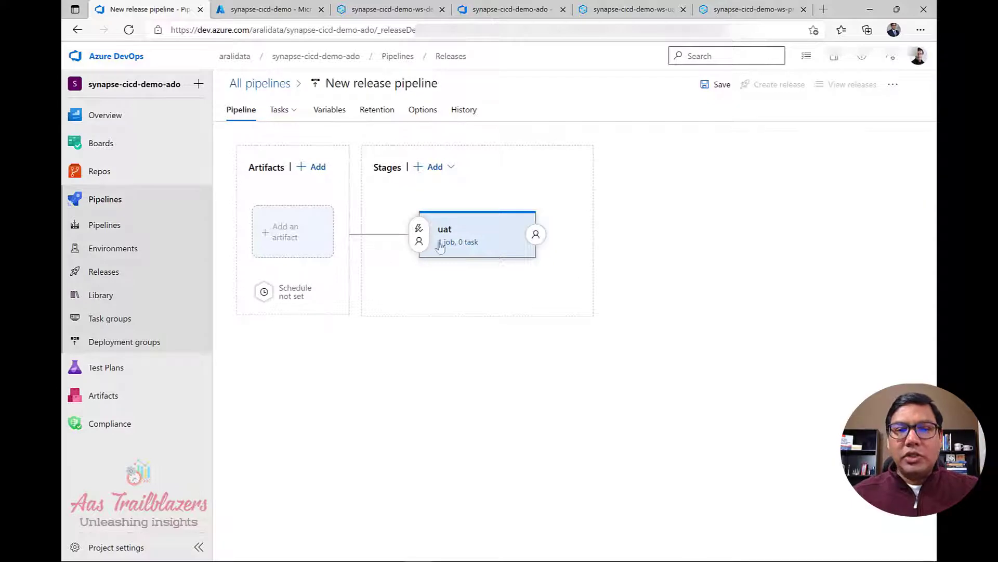
pyautogui.moveTo(458, 240)
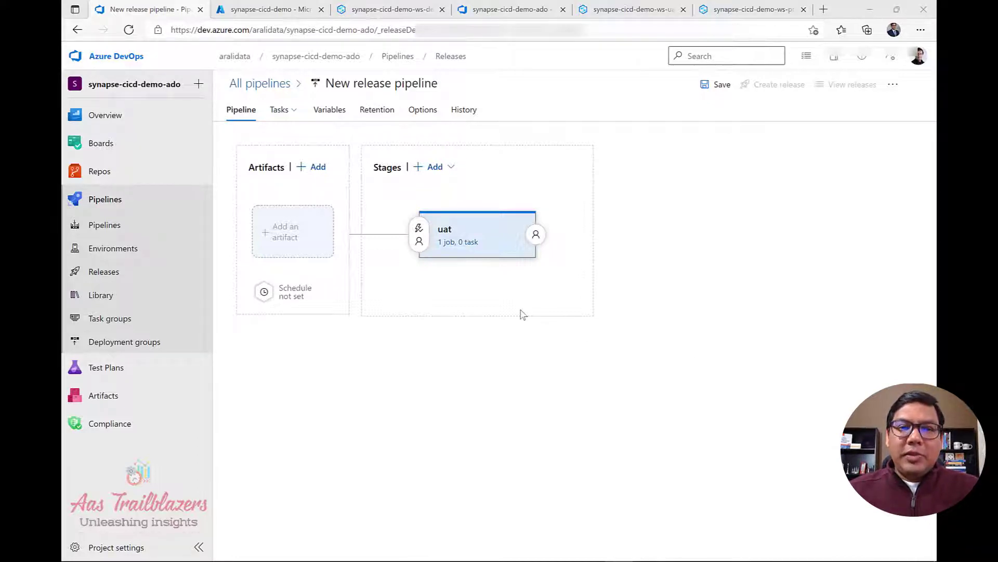
# Add a pipeline variable named workspace with value synapse-cicd-demo-ws-$(env).
pyautogui.click(333, 115)
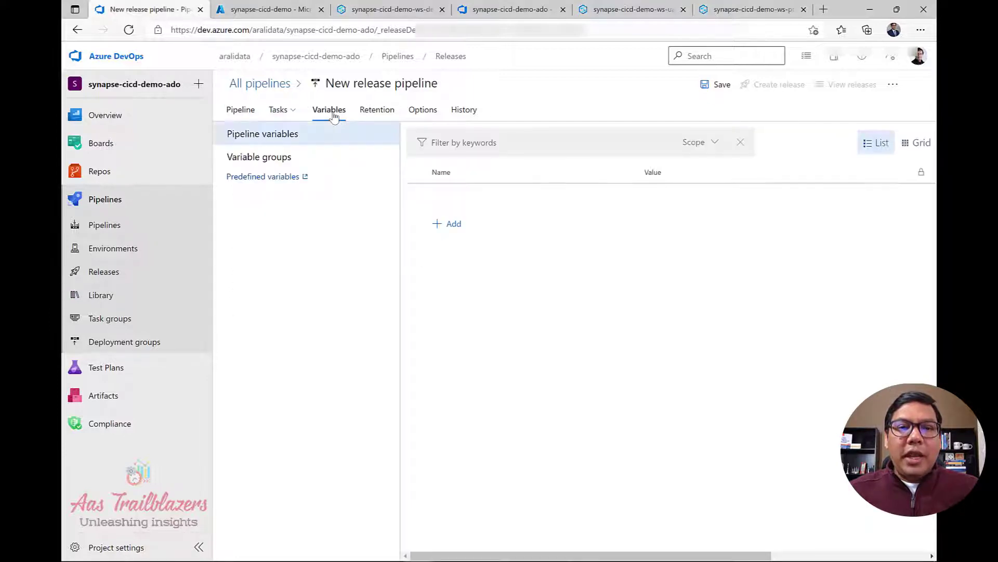
pyautogui.click(454, 223)
pyautogui.write('wo')
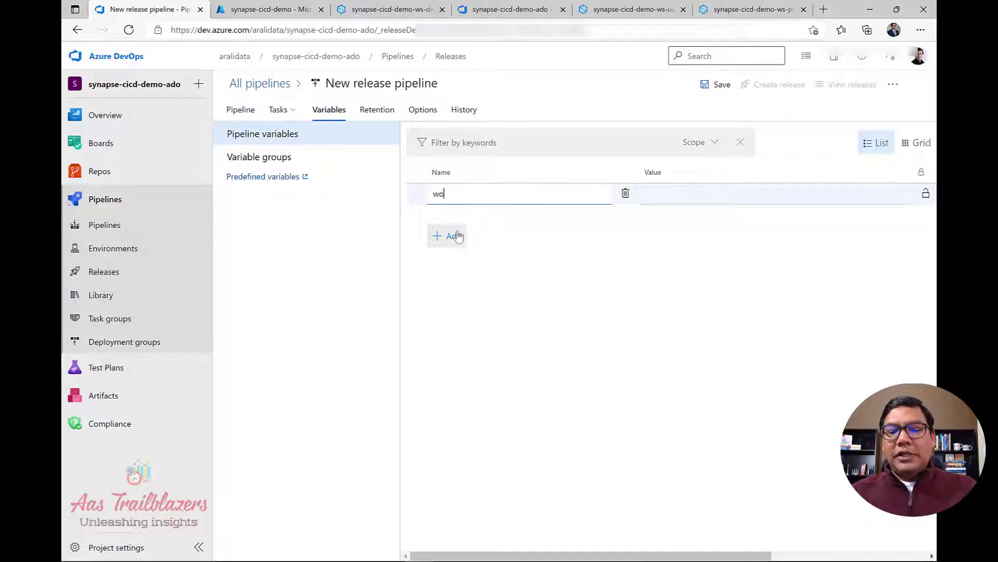
pyautogui.write('rkspae')
pyautogui.write('e')
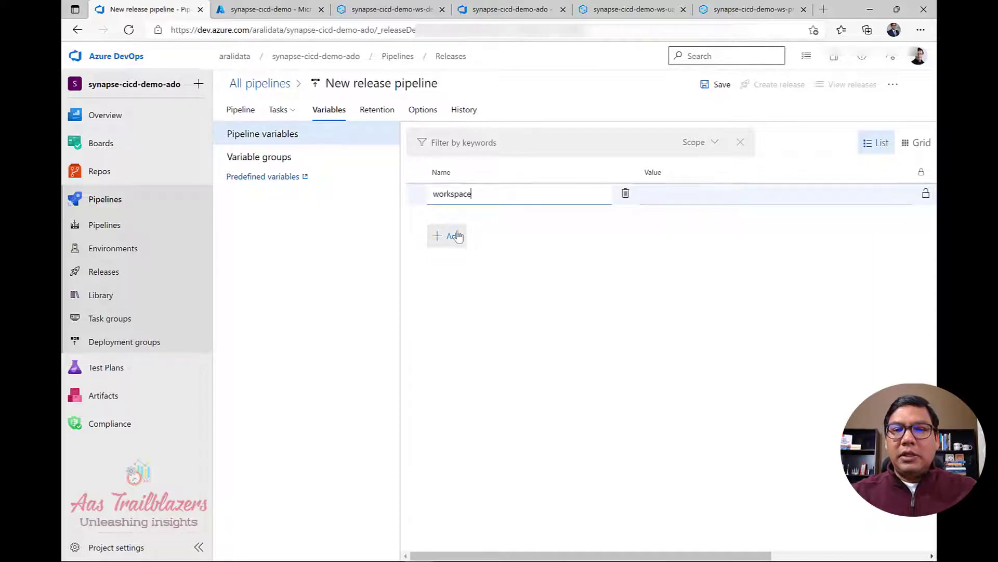
pyautogui.press('Tab')
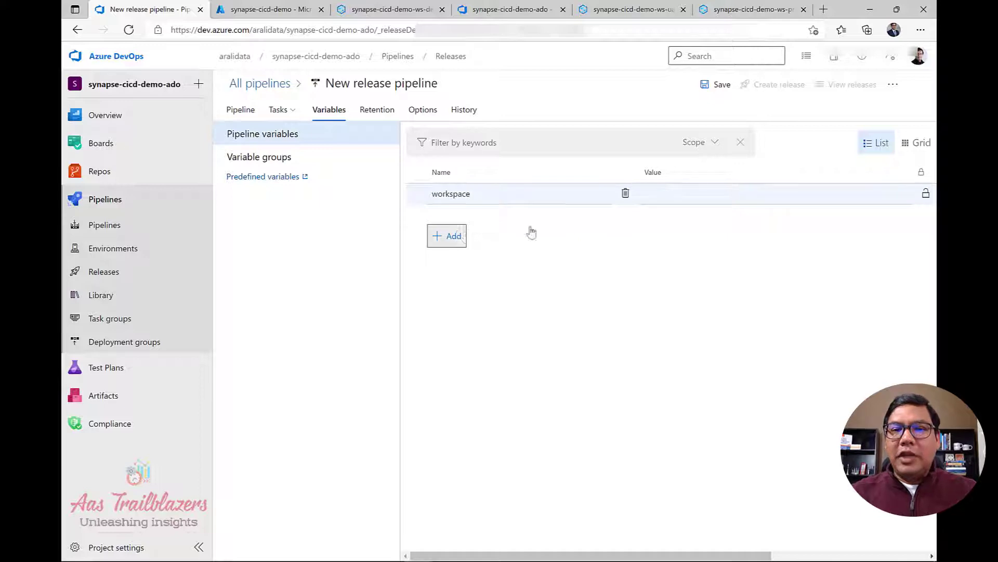
pyautogui.click(682, 197)
pyautogui.write('synapse-cicd-demo-ws-$(env)')
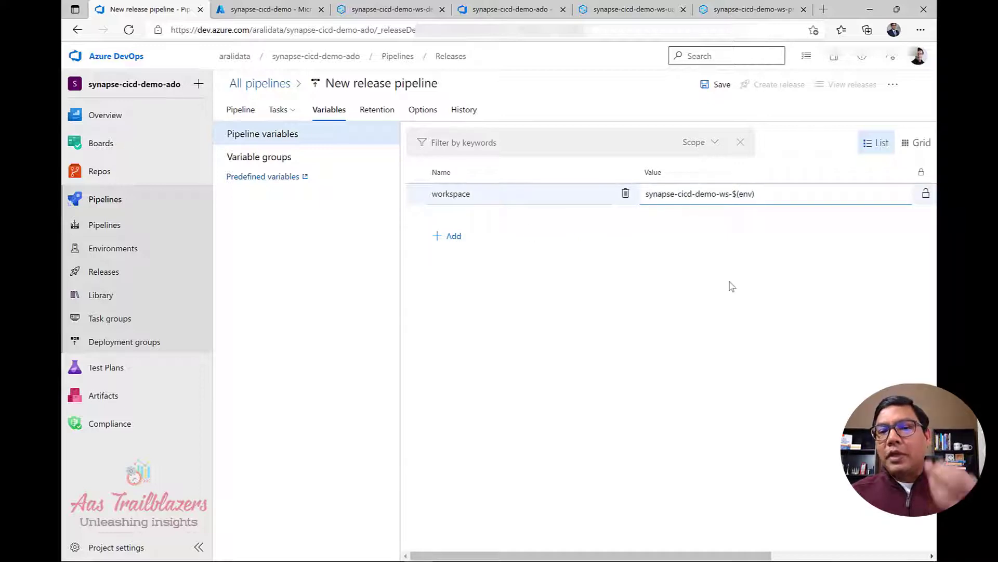
pyautogui.click(736, 193)
pyautogui.moveTo(736, 194); pyautogui.dragTo(759, 193)
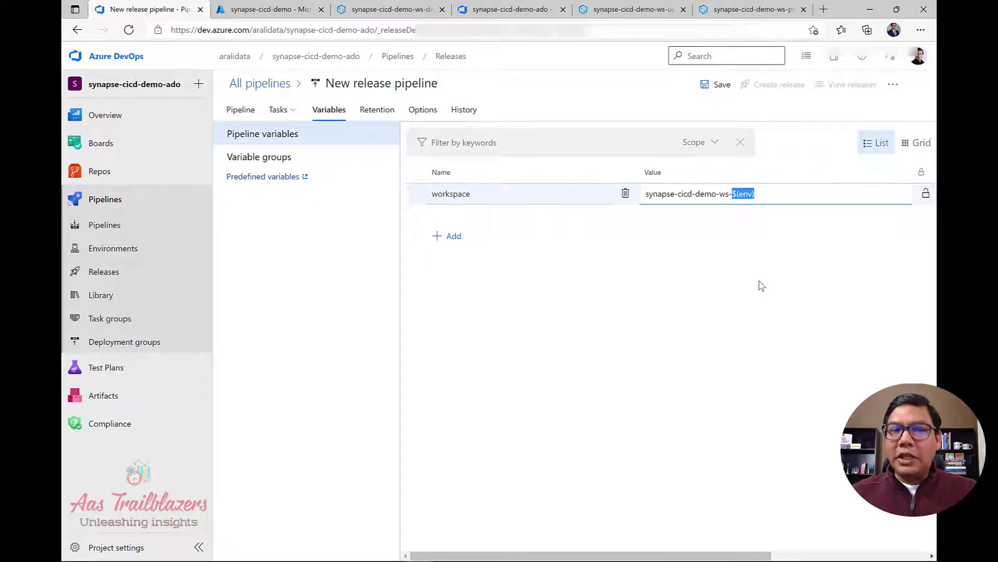
pyautogui.click(281, 162)
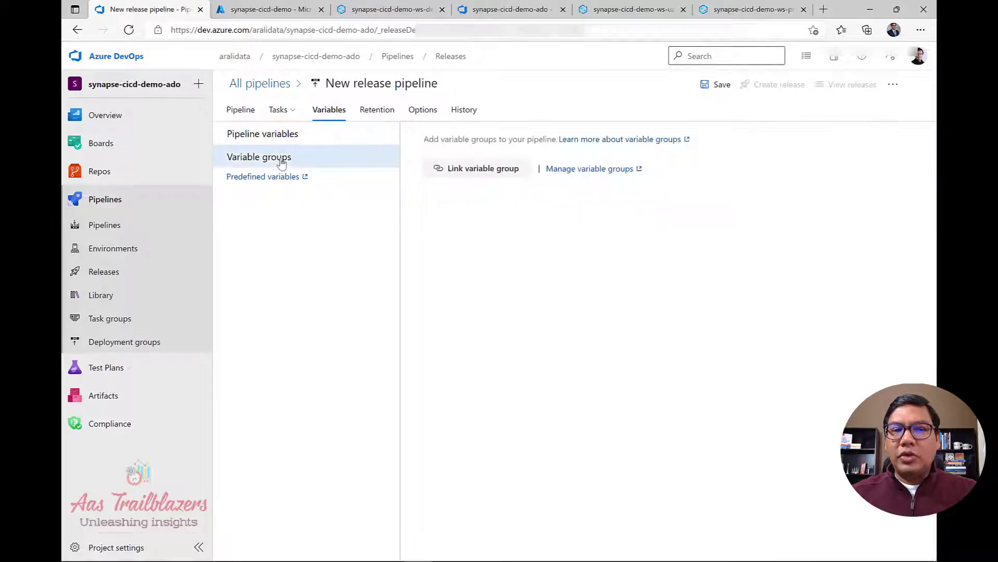
# Link the synapse-cicd-demo-env-uat variable group, scoped to the uat stage only.
pyautogui.click(505, 172)
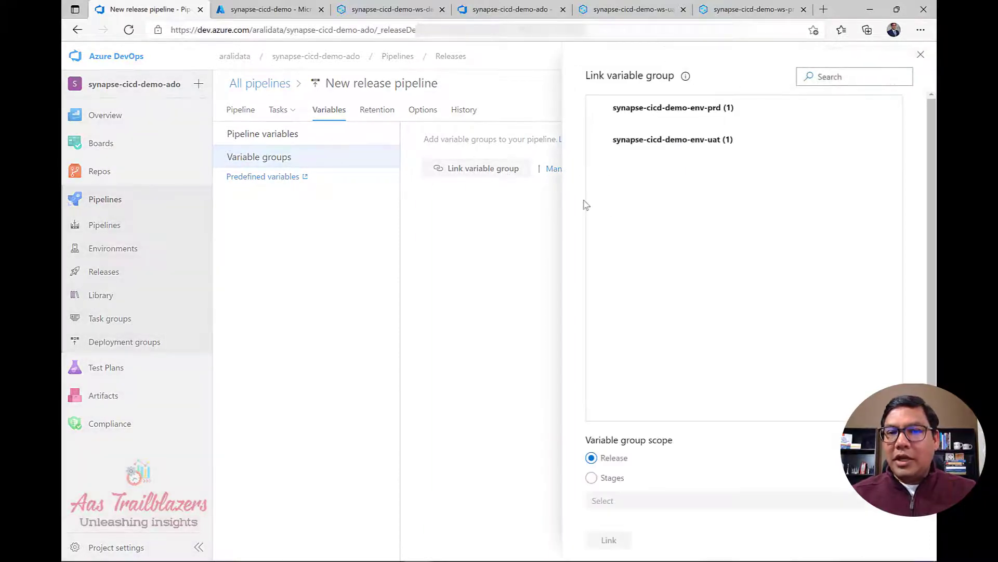
pyautogui.click(649, 146)
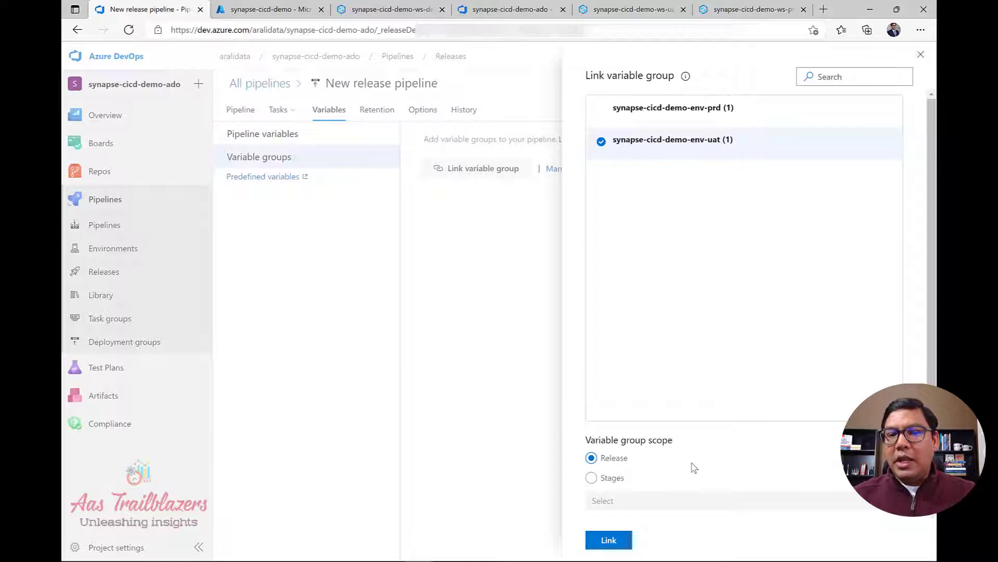
pyautogui.click(602, 482)
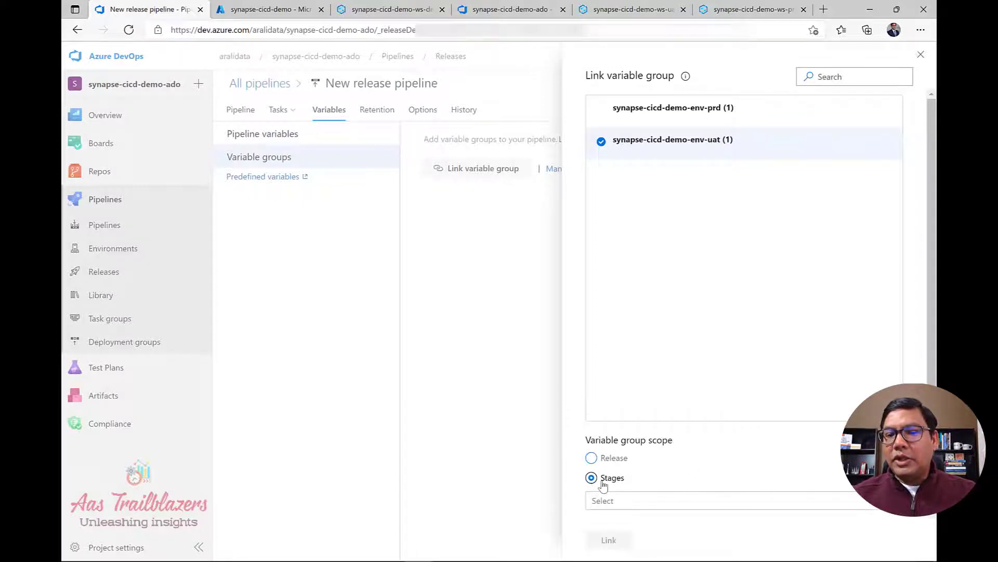
pyautogui.click(799, 511)
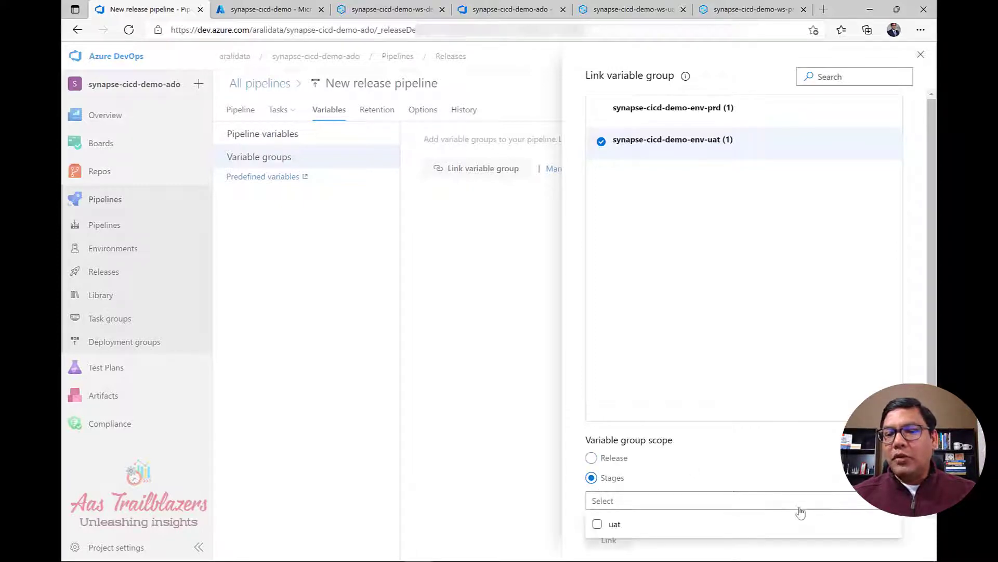
pyautogui.click(754, 525)
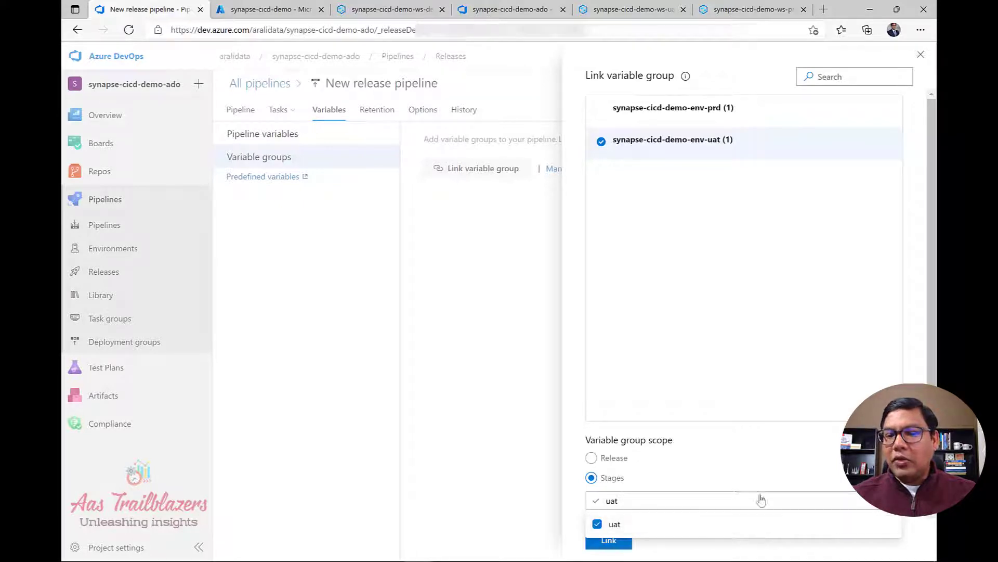
pyautogui.click(761, 463)
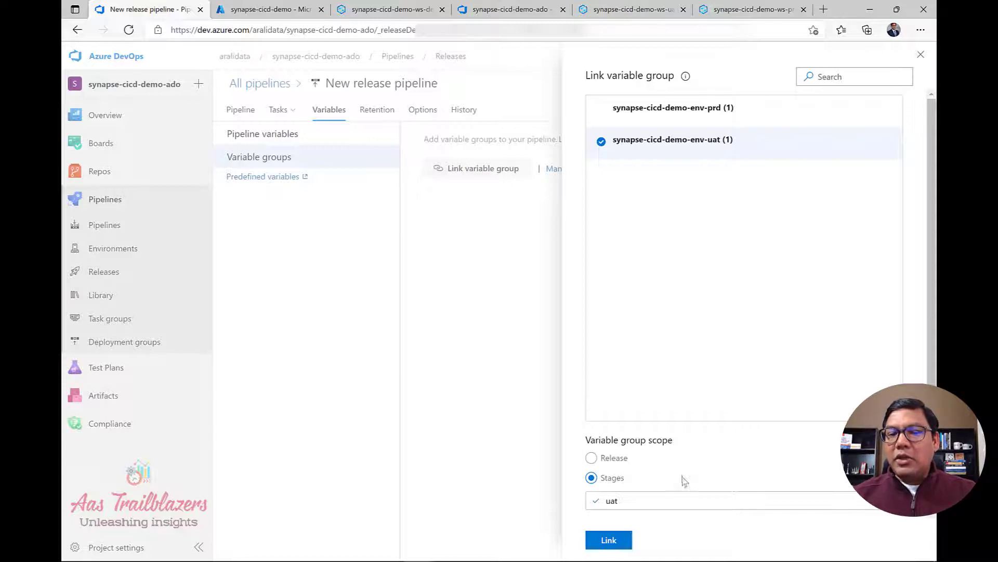
pyautogui.click(609, 541)
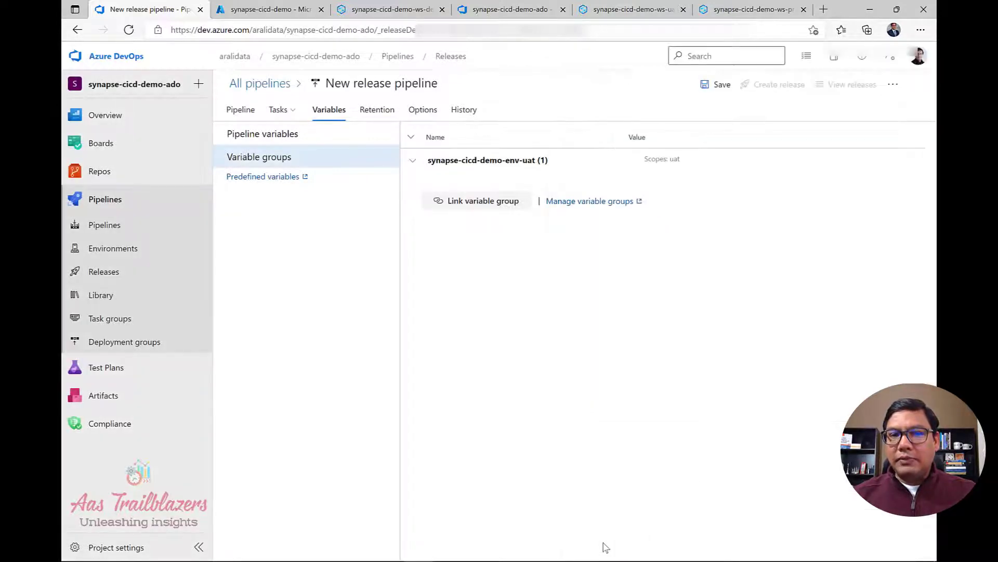
pyautogui.click(267, 137)
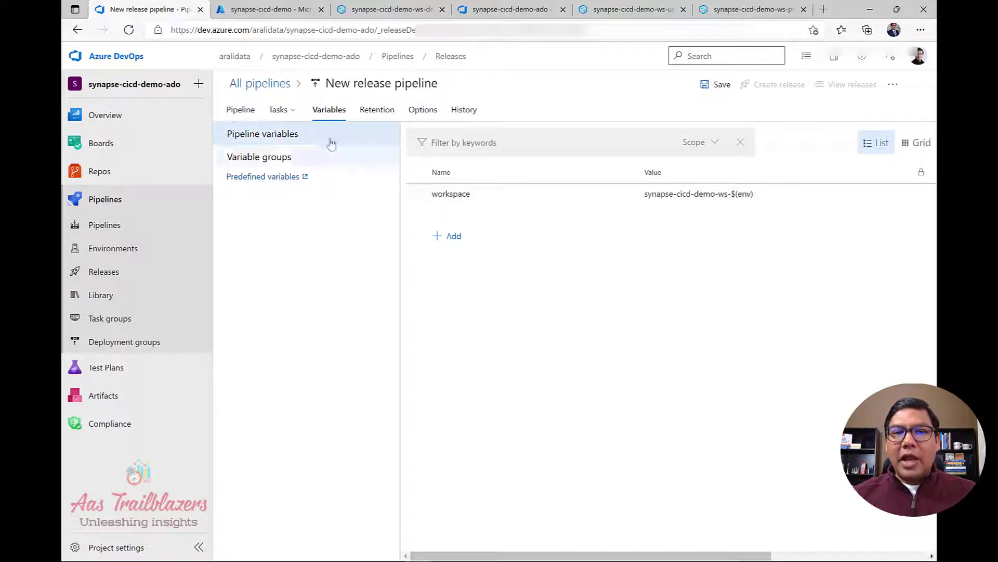
pyautogui.click(244, 114)
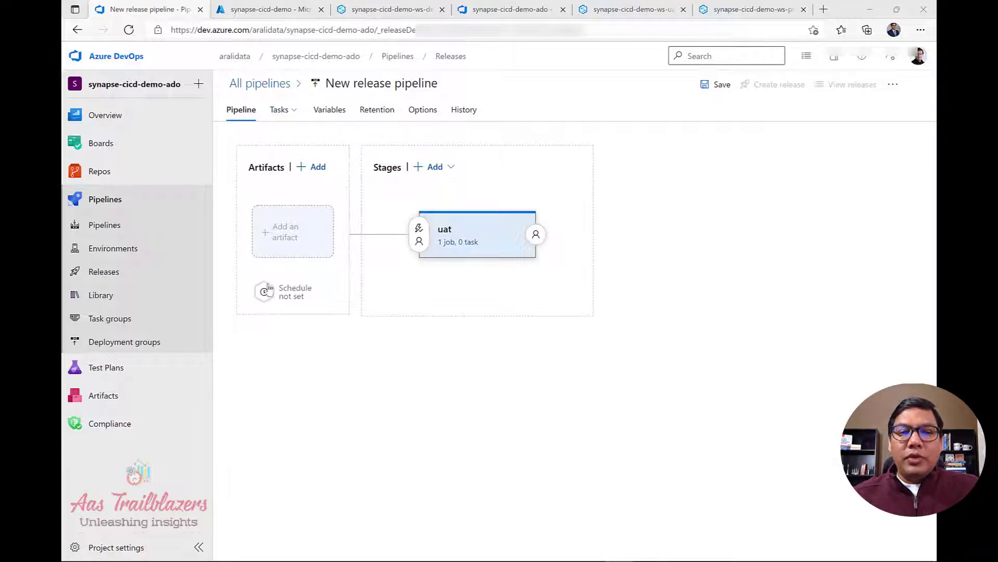
# Add an Azure Repos artifact from the synapse-cicd-demo-ado project and repository.
pyautogui.click(302, 231)
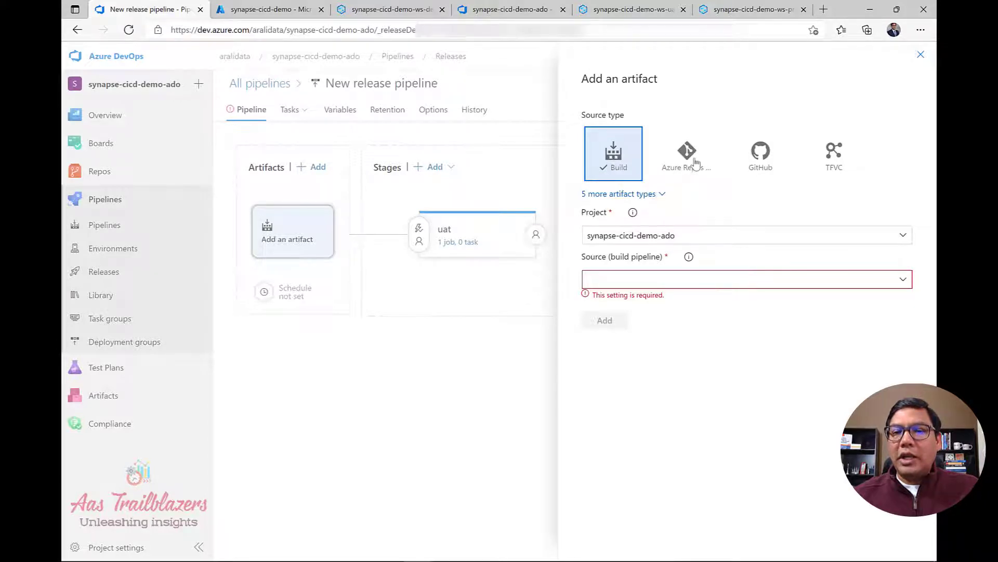
pyautogui.click(692, 165)
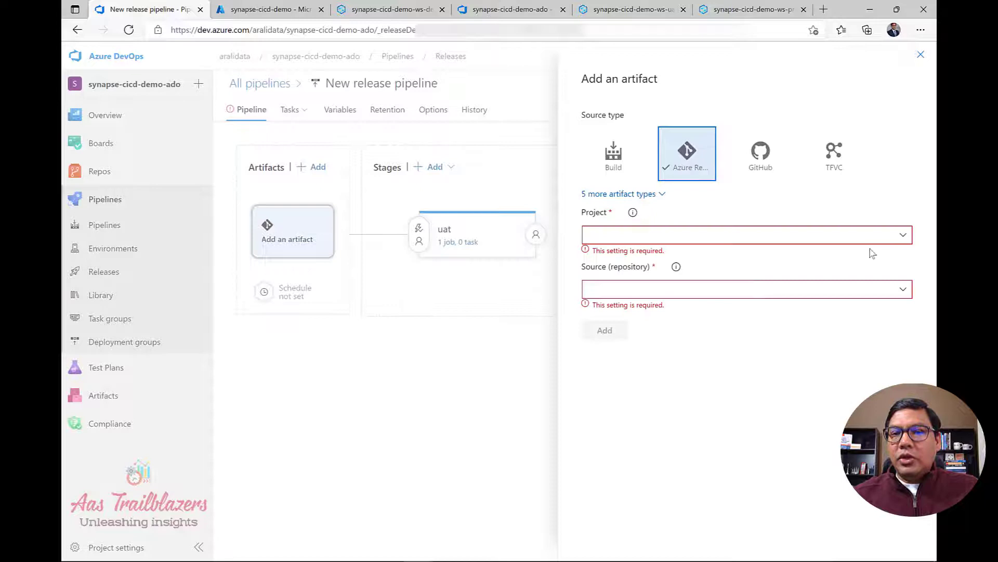
pyautogui.click(903, 235)
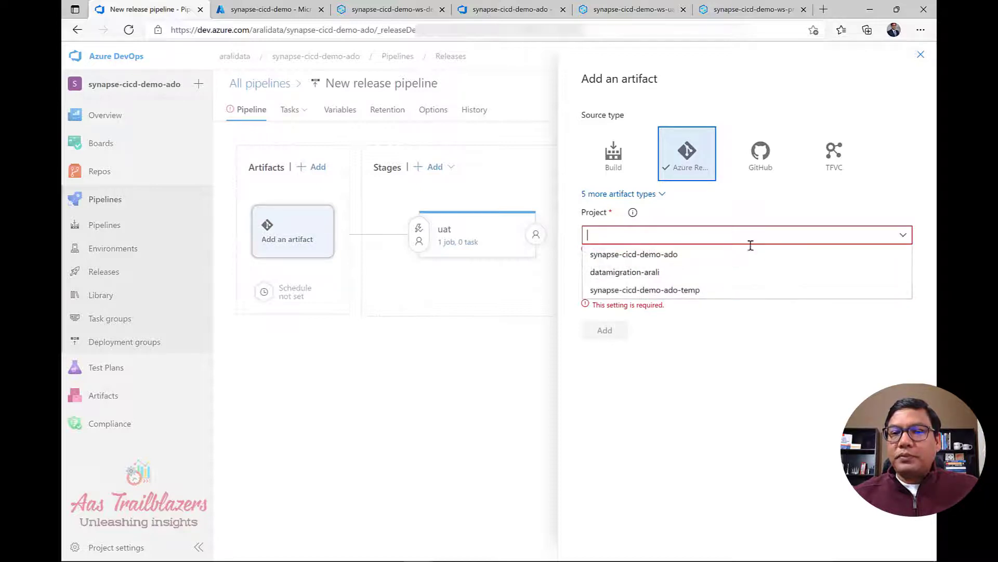
pyautogui.click(717, 255)
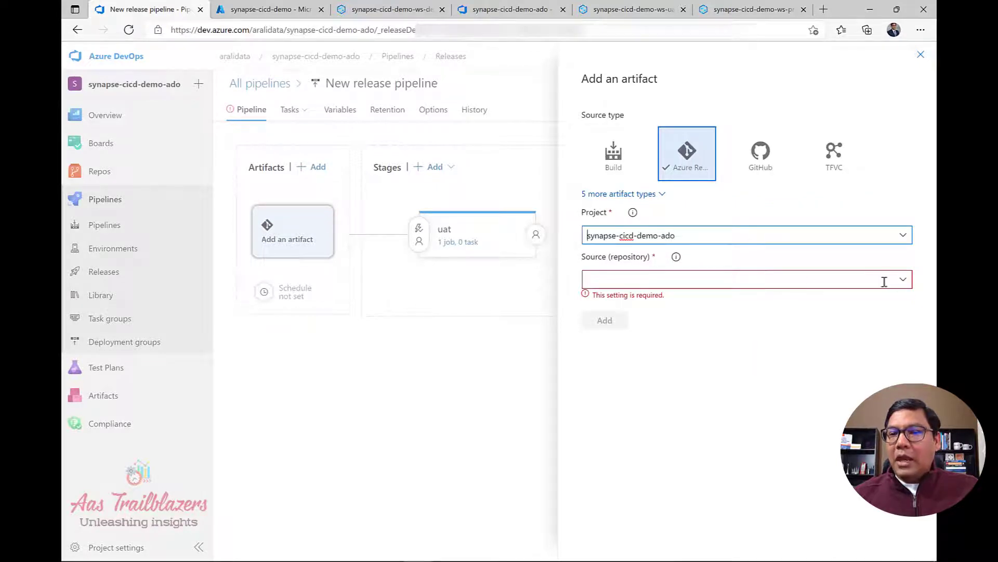
pyautogui.click(902, 284)
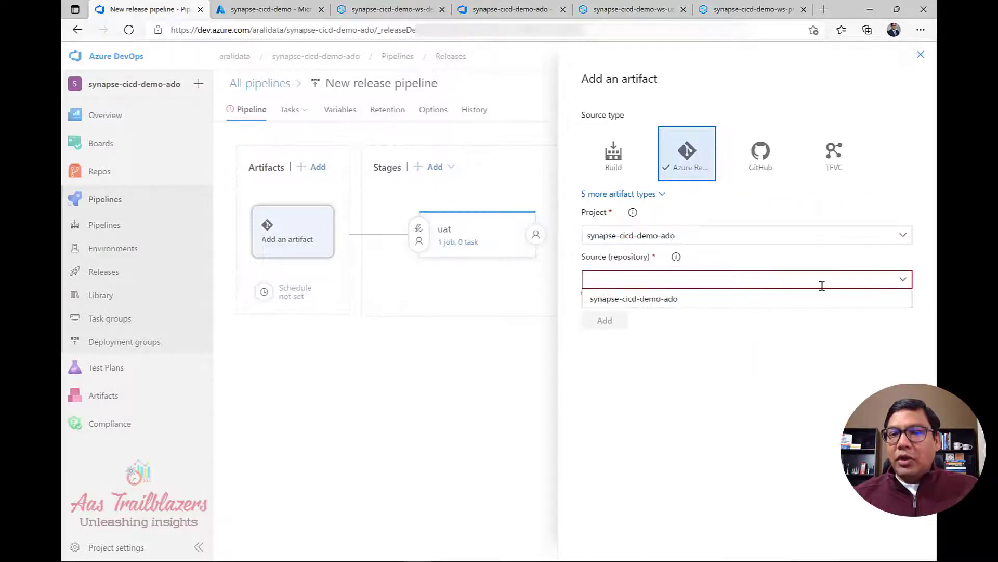
pyautogui.click(671, 299)
pyautogui.click(775, 356)
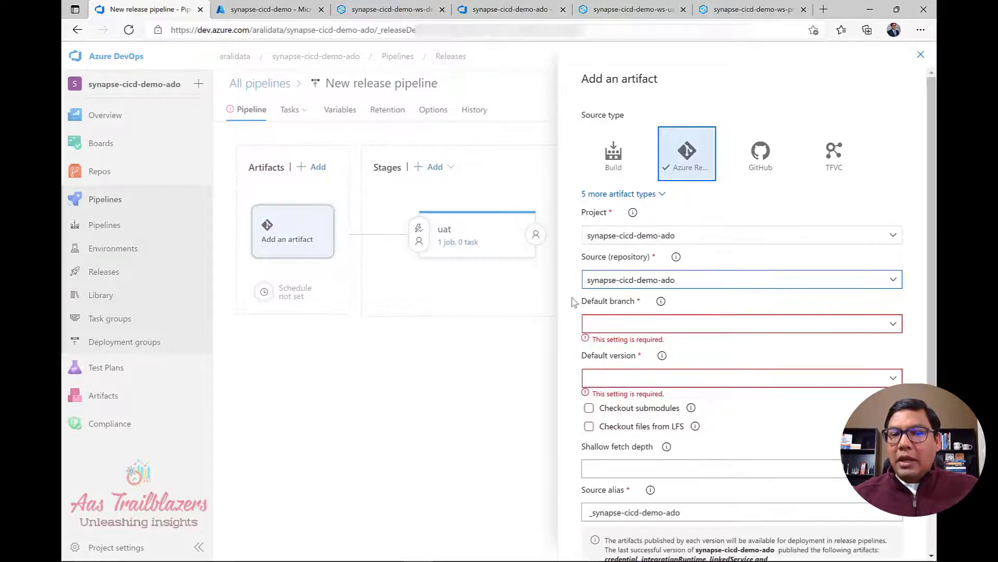
# Use workspace_publish as the default branch, set the source alias to dev, and add the artifact.
pyautogui.scroll(-2, 574, 302)
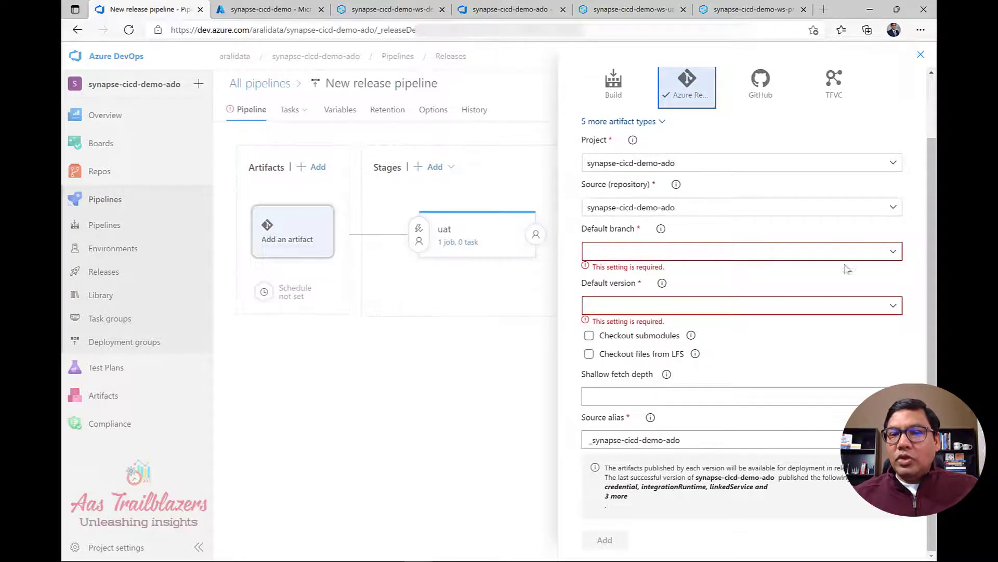
pyautogui.click(894, 252)
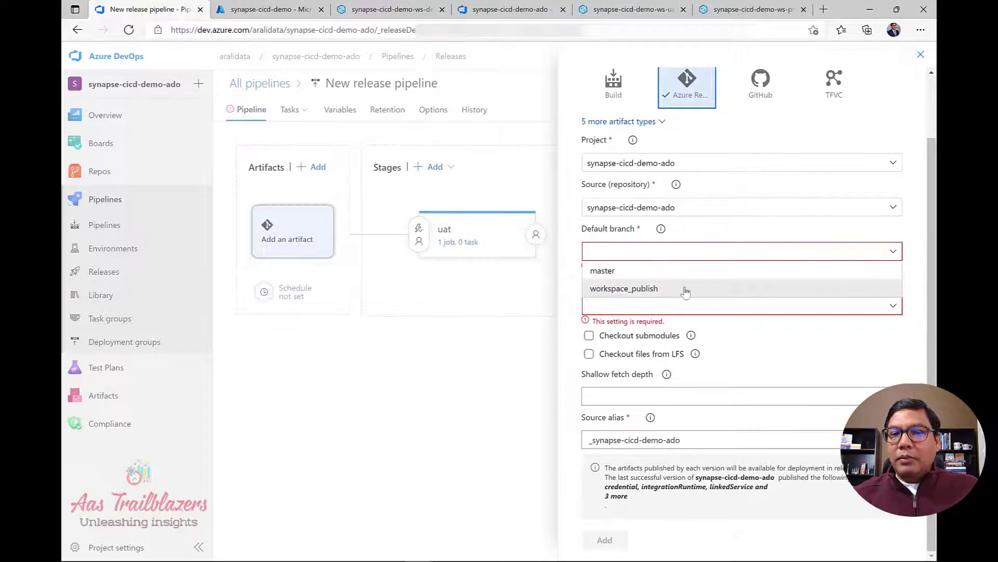
pyautogui.click(684, 289)
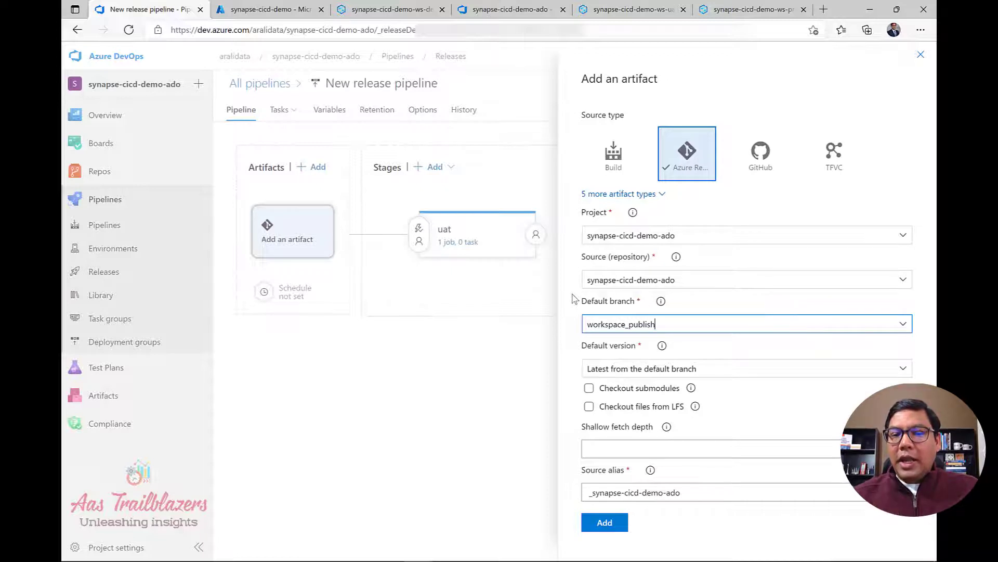
pyautogui.moveTo(706, 495); pyautogui.dragTo(535, 481)
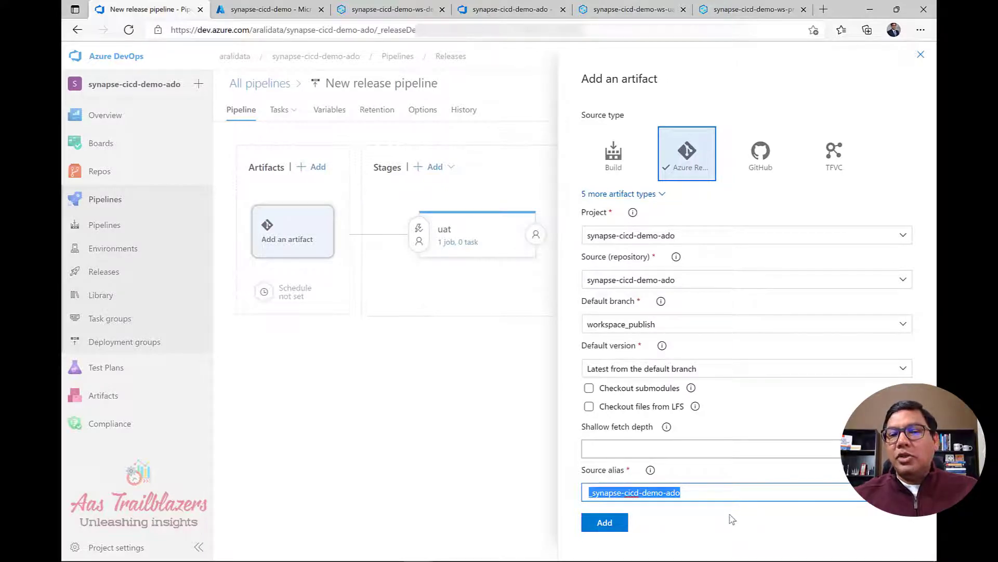
pyautogui.write('dev')
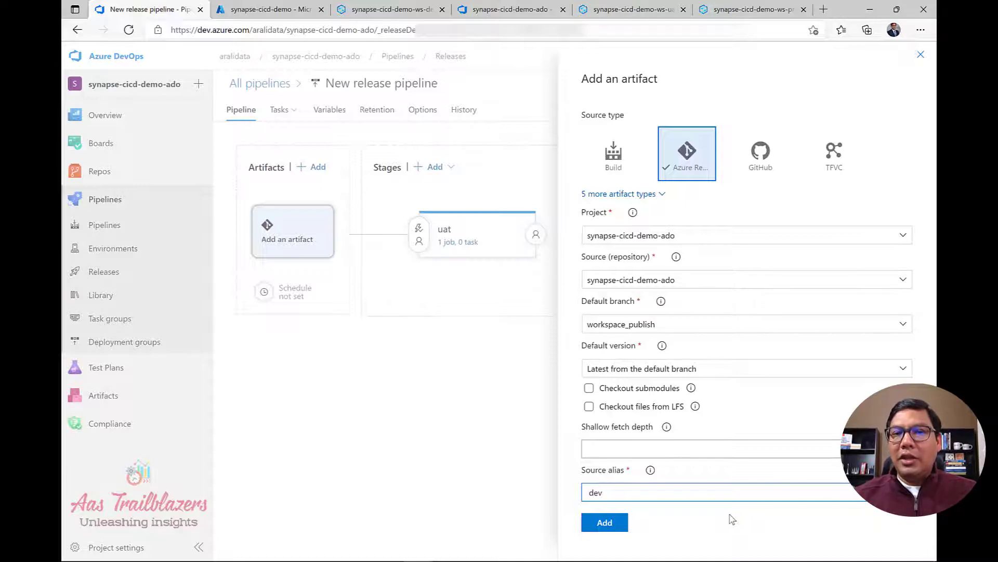
pyautogui.click(612, 530)
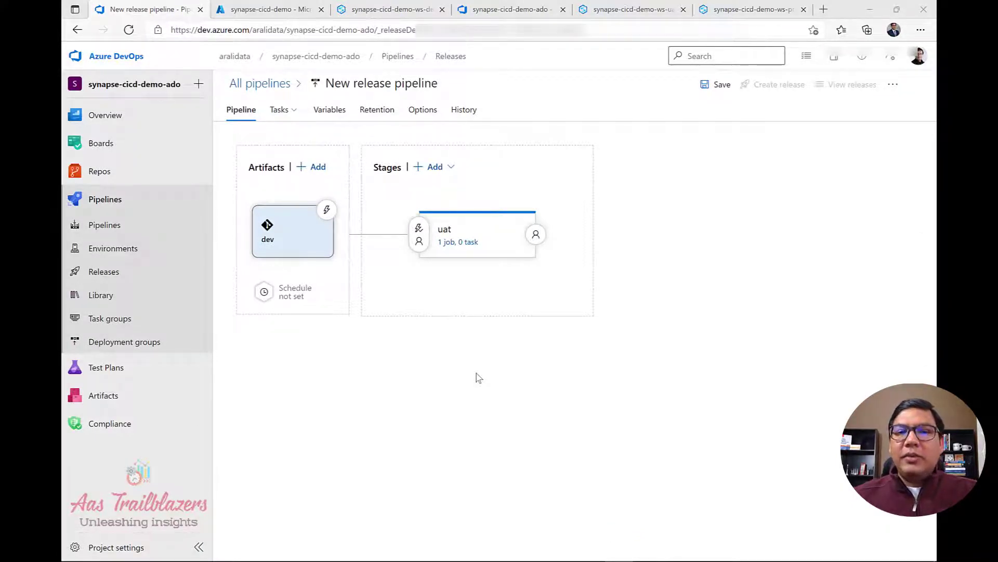
# Search the task list for Synapse Workspace Deployment and add it to the uat Agent job.
pyautogui.click(466, 244)
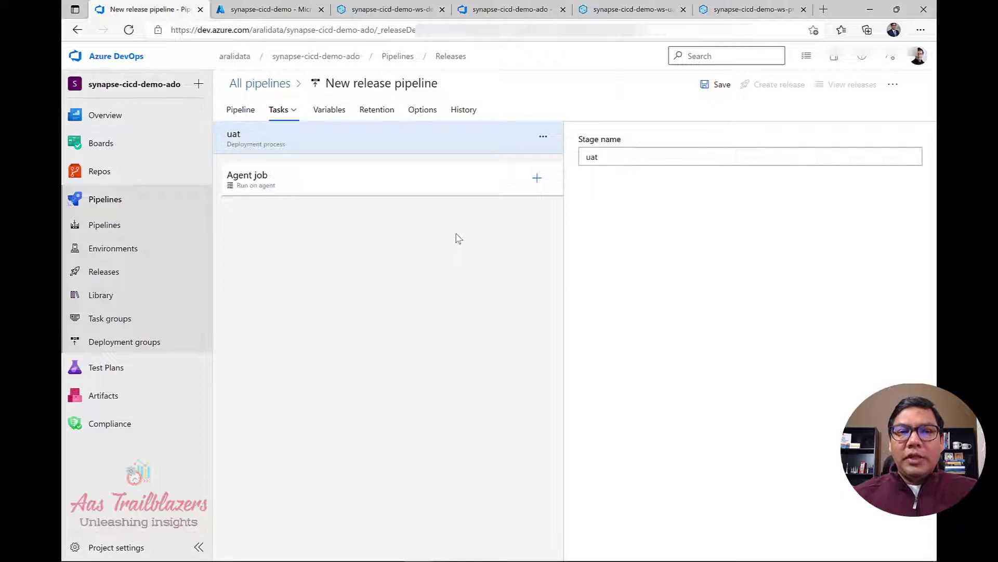
pyautogui.click(357, 193)
pyautogui.click(536, 178)
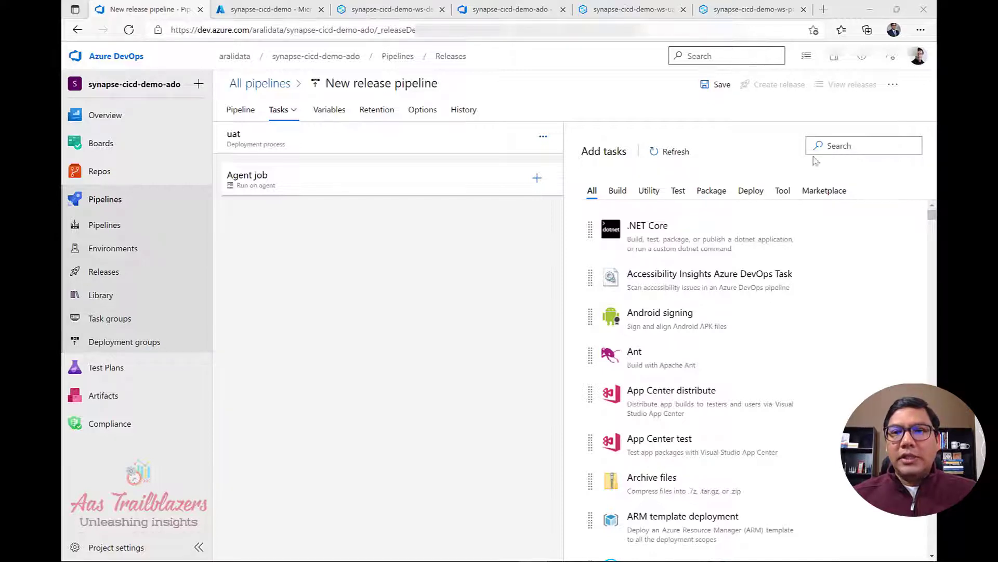
pyautogui.click(837, 145)
pyautogui.write('Synapse Workspace Deployment')
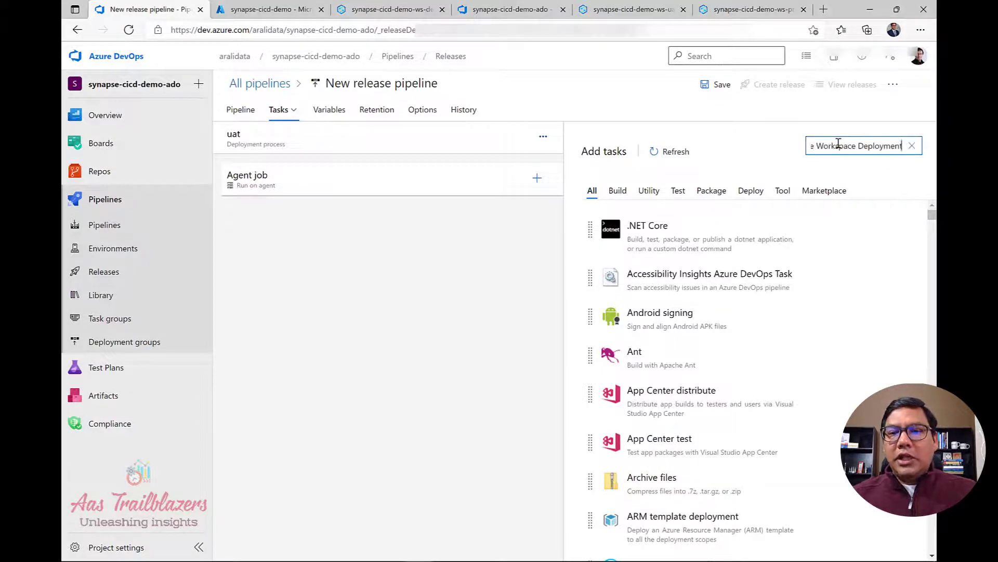
pyautogui.moveTo(720, 210)
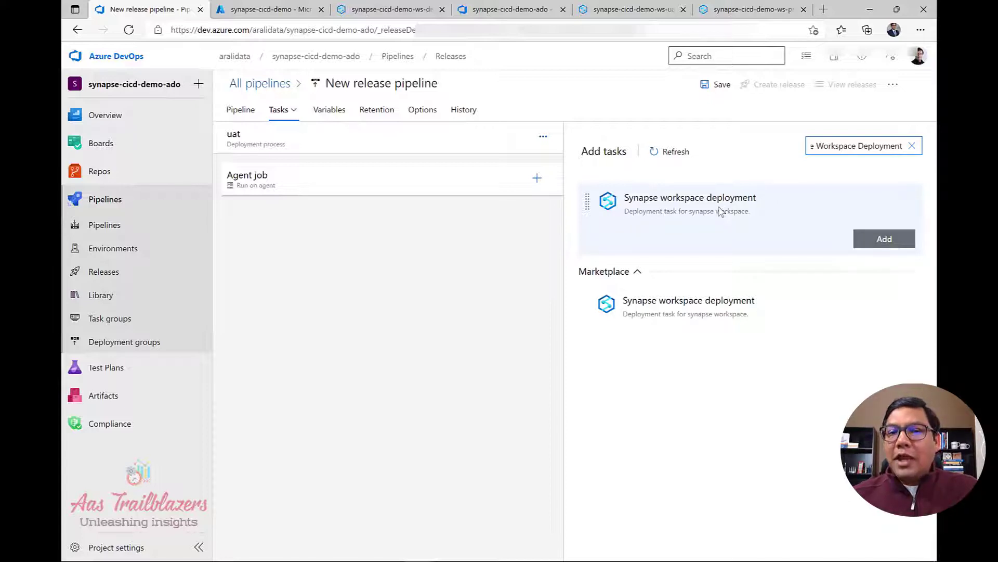
pyautogui.click(875, 241)
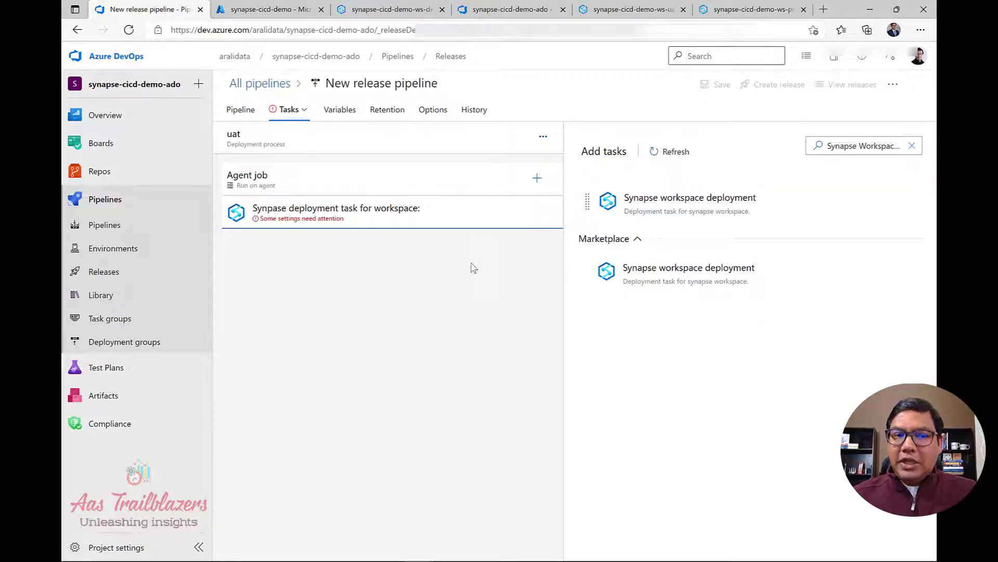
# Set the task's Template to dev/synapse-cicd-demo-ws-dev/TemplateForWorkspace.json.
pyautogui.click(336, 220)
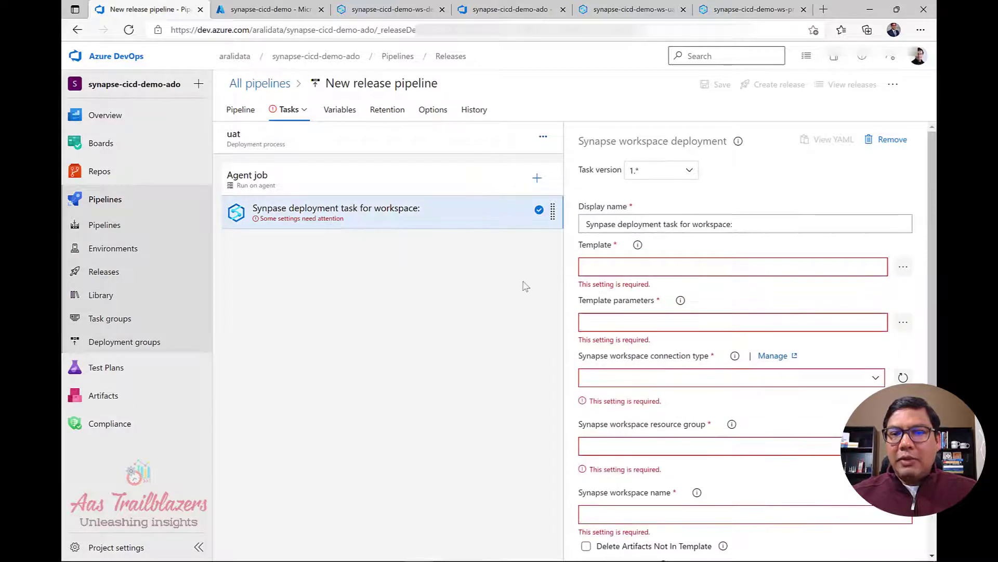
pyautogui.scroll(-2, 599, 248)
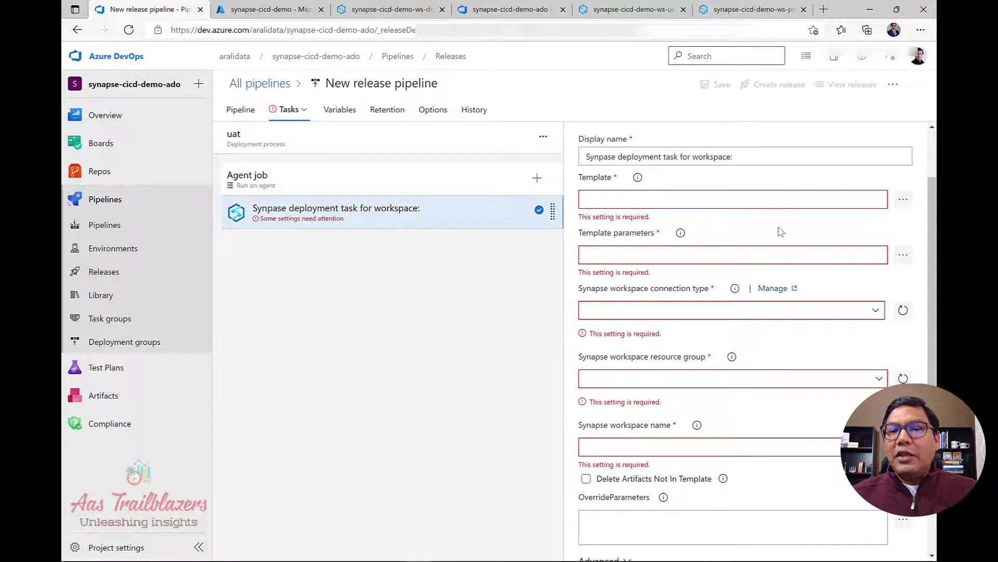
pyautogui.click(816, 204)
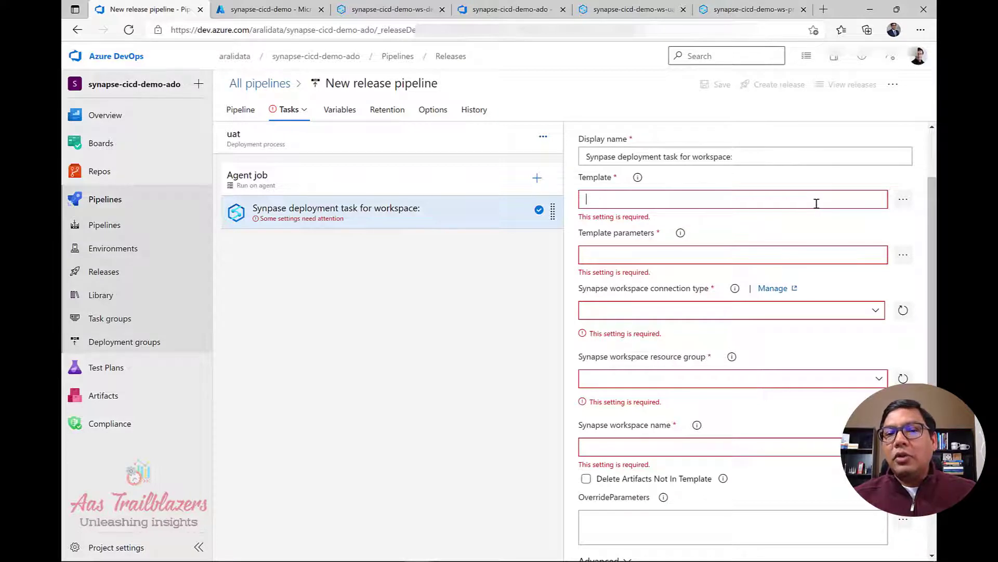
pyautogui.click(905, 203)
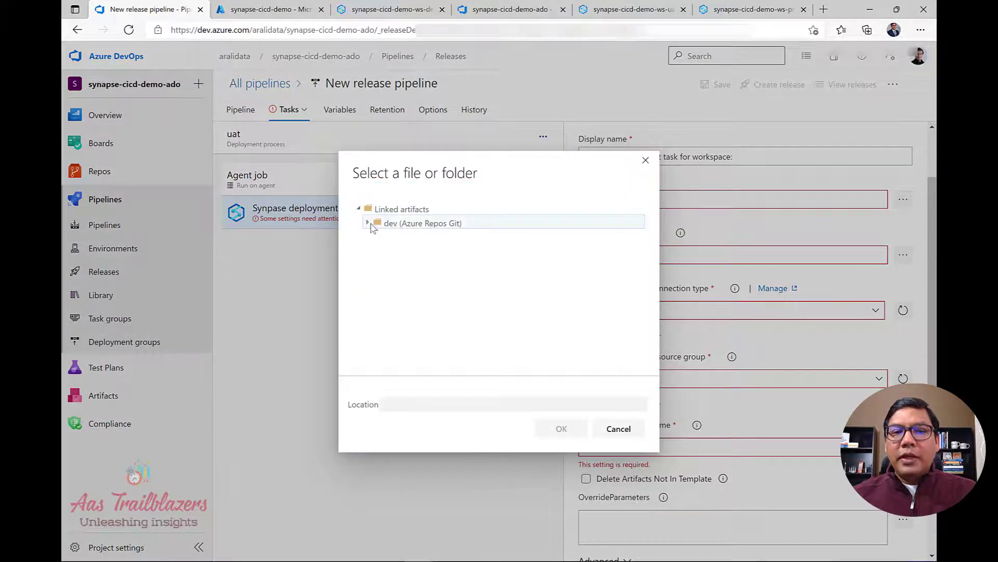
pyautogui.click(376, 229)
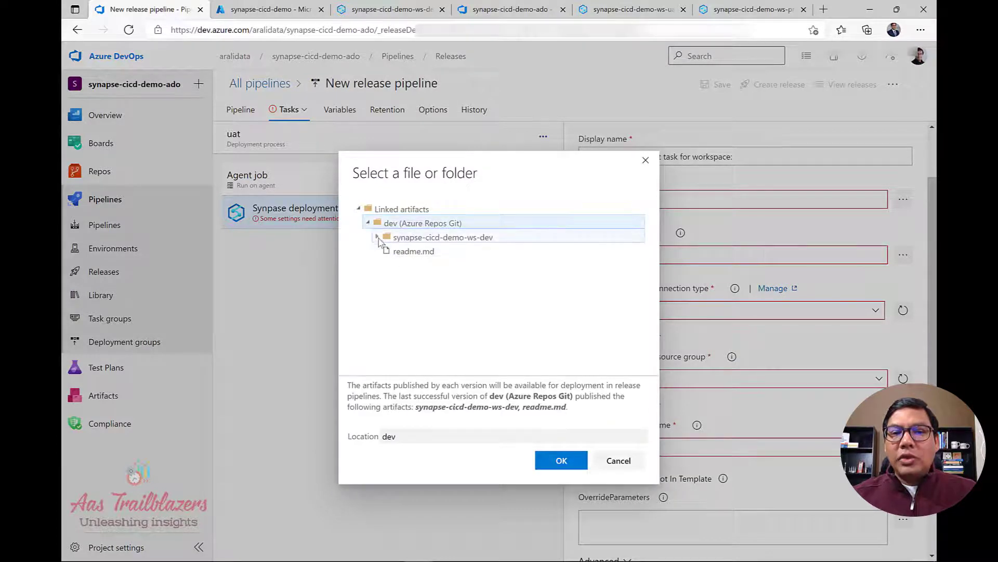
pyautogui.click(382, 238)
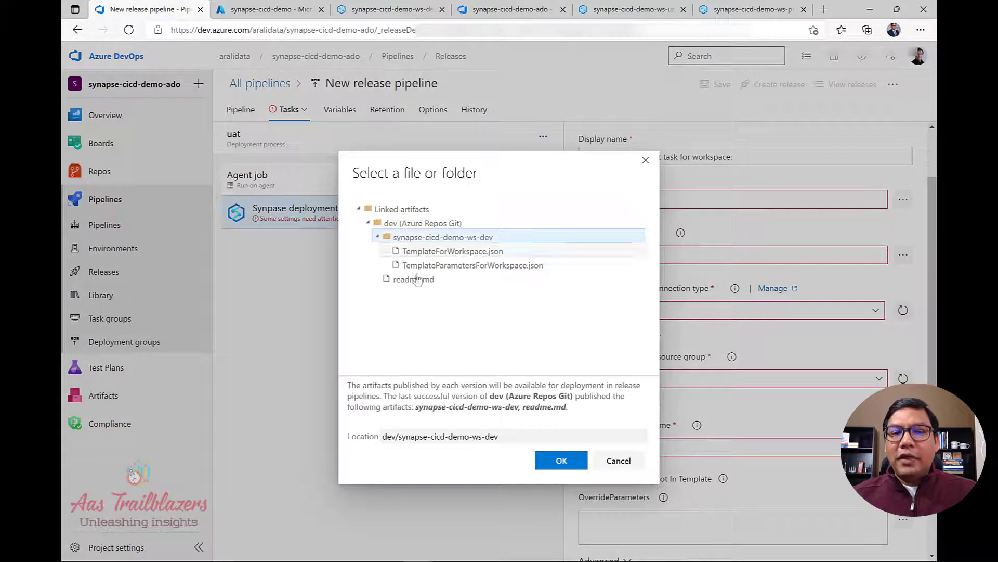
pyautogui.click(451, 252)
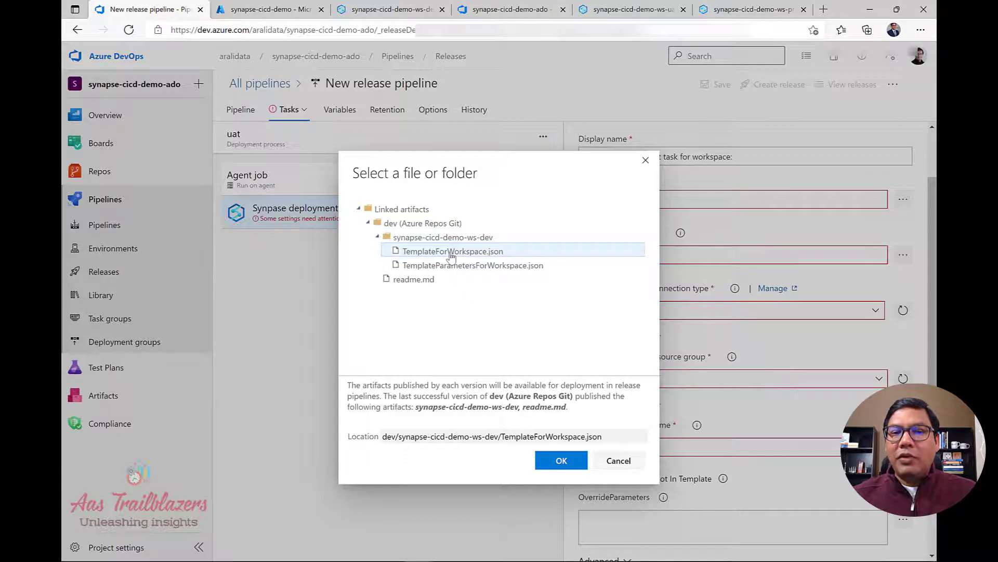
pyautogui.click(562, 461)
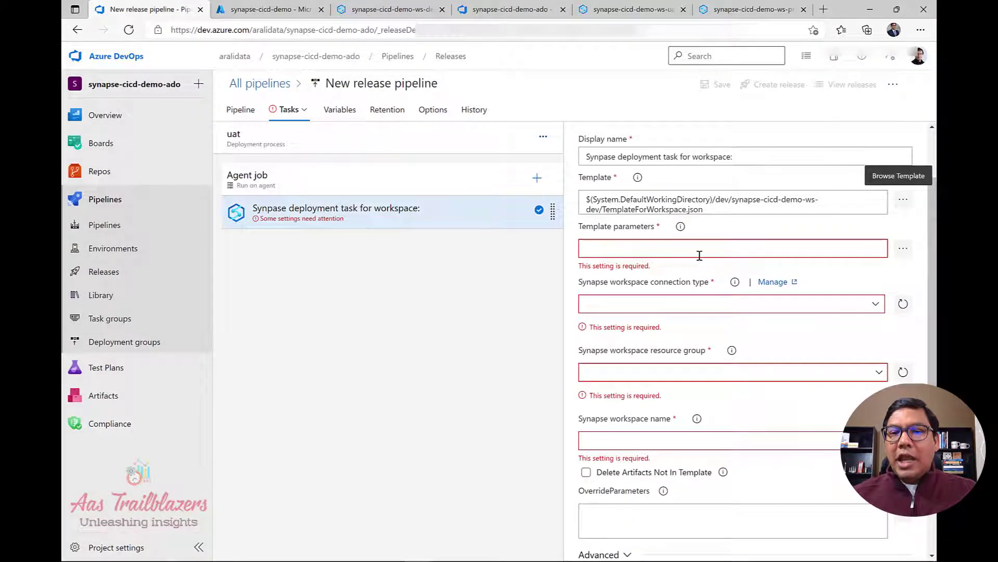
# Set Template parameters to dev/synapse-cicd-demo-ws-dev/TemplateParametersForWorkspace.json.
pyautogui.click(699, 255)
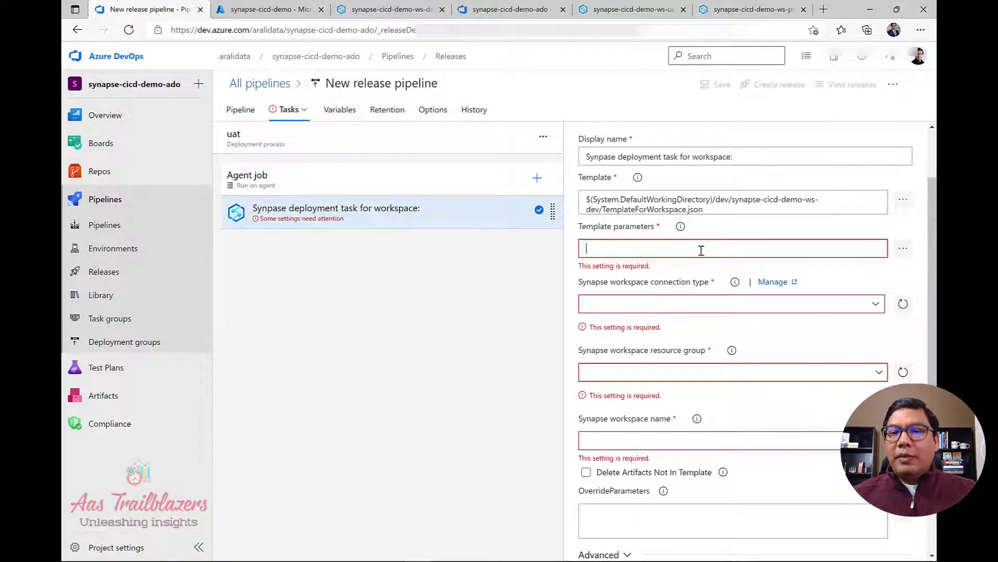
pyautogui.click(903, 255)
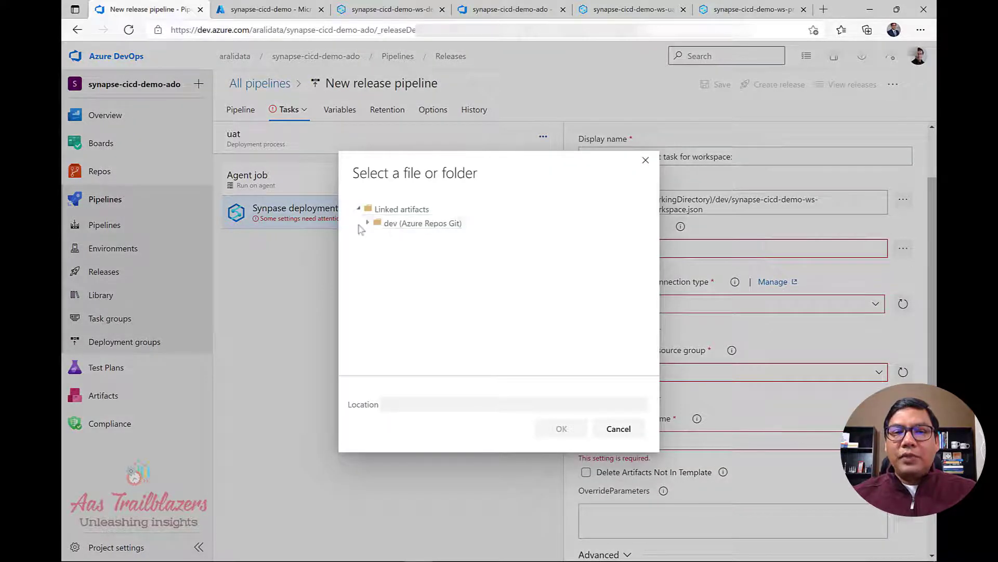
pyautogui.click(368, 223)
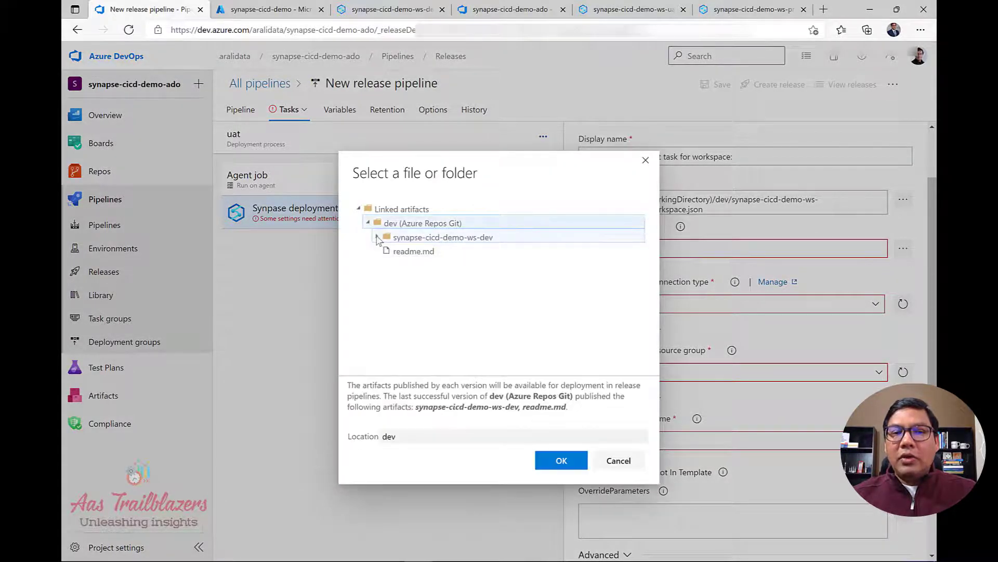
pyautogui.click(377, 238)
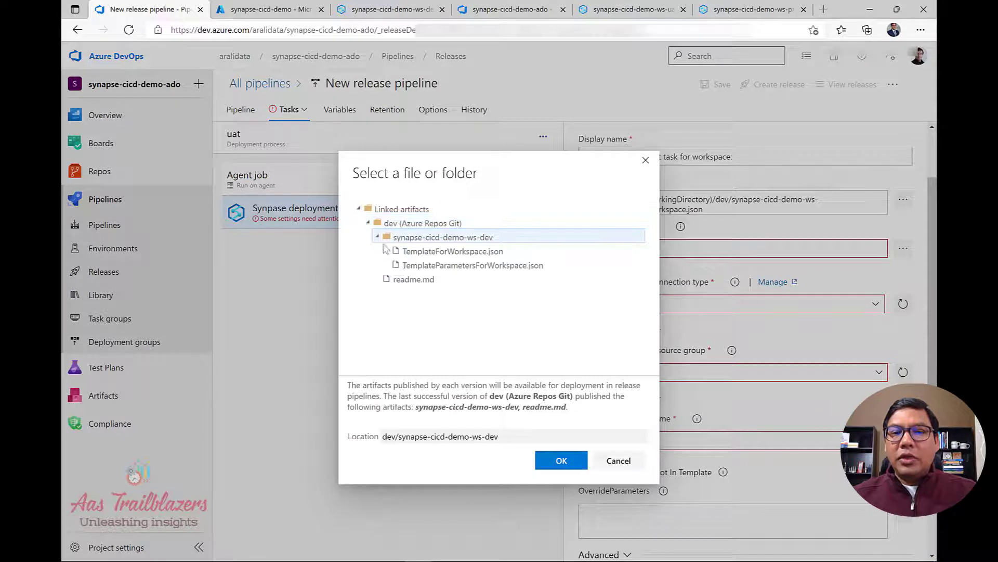
pyautogui.click(449, 268)
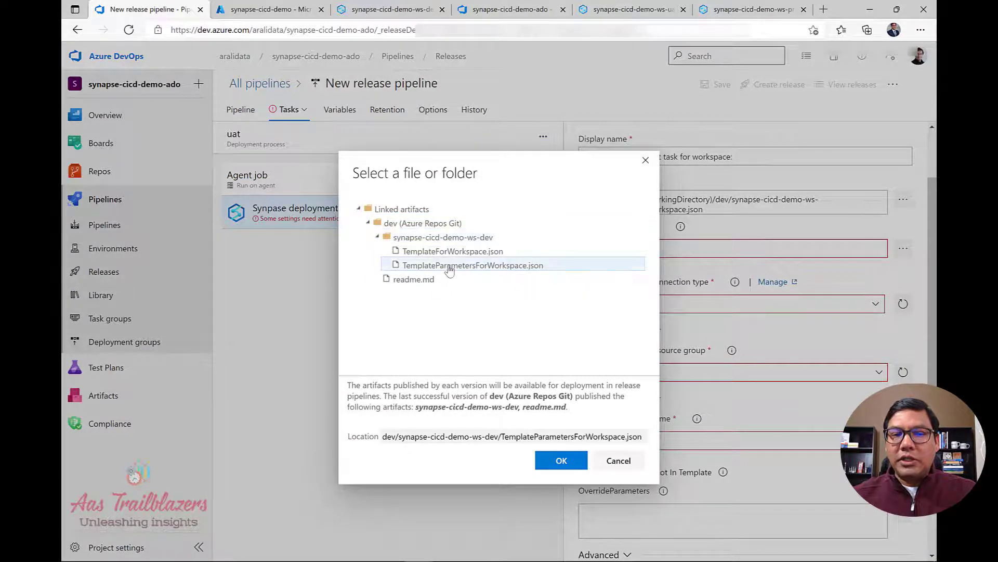
pyautogui.click(555, 461)
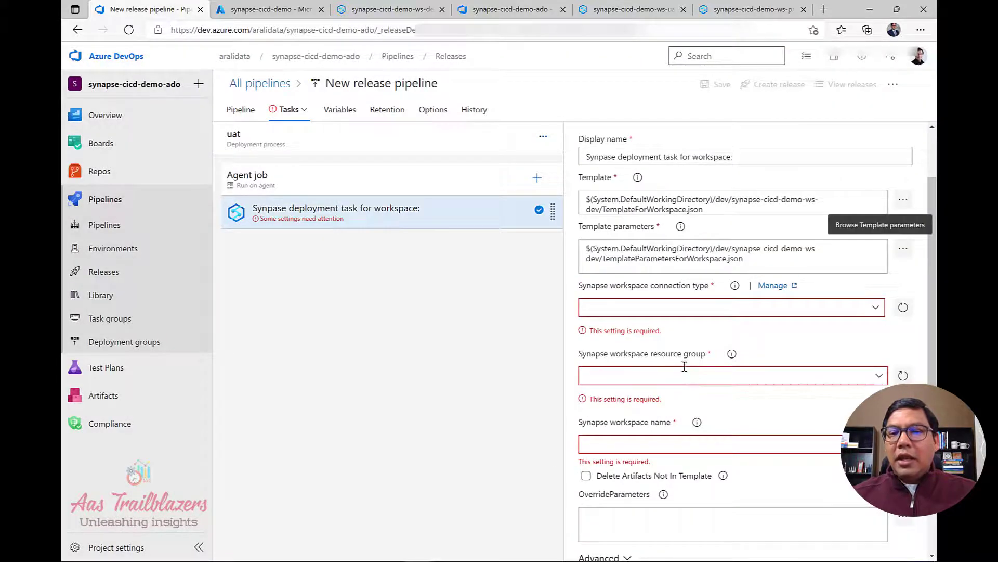
# Choose the Azure subscription service connection for the Synapse task and authorize it.
pyautogui.scroll(-1, 775, 352)
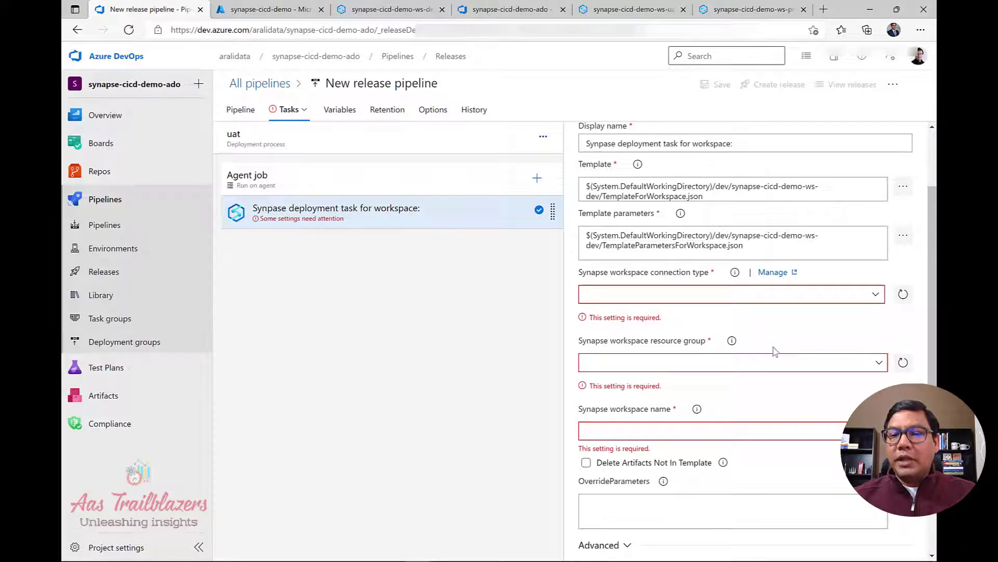
pyautogui.click(878, 295)
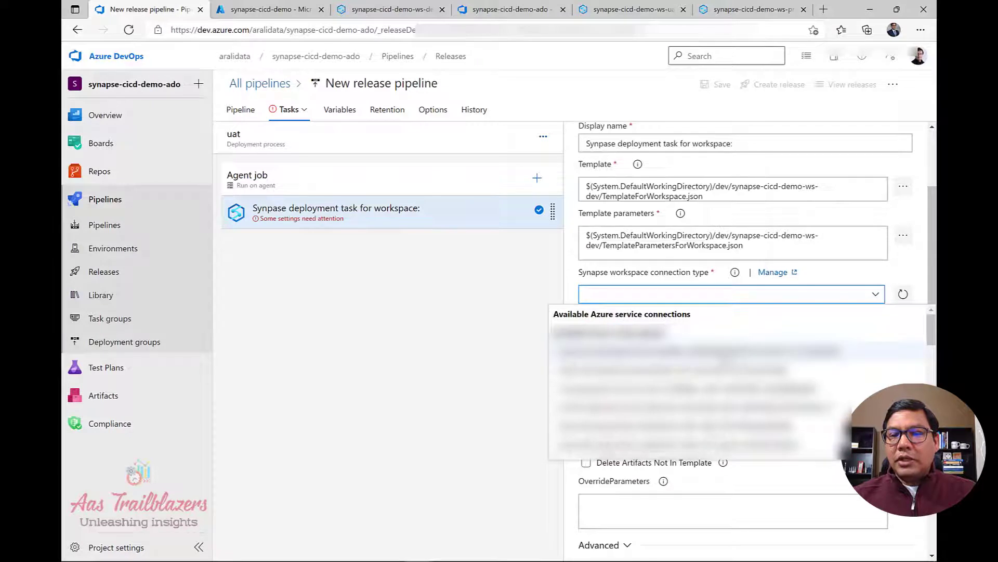
pyautogui.click(832, 350)
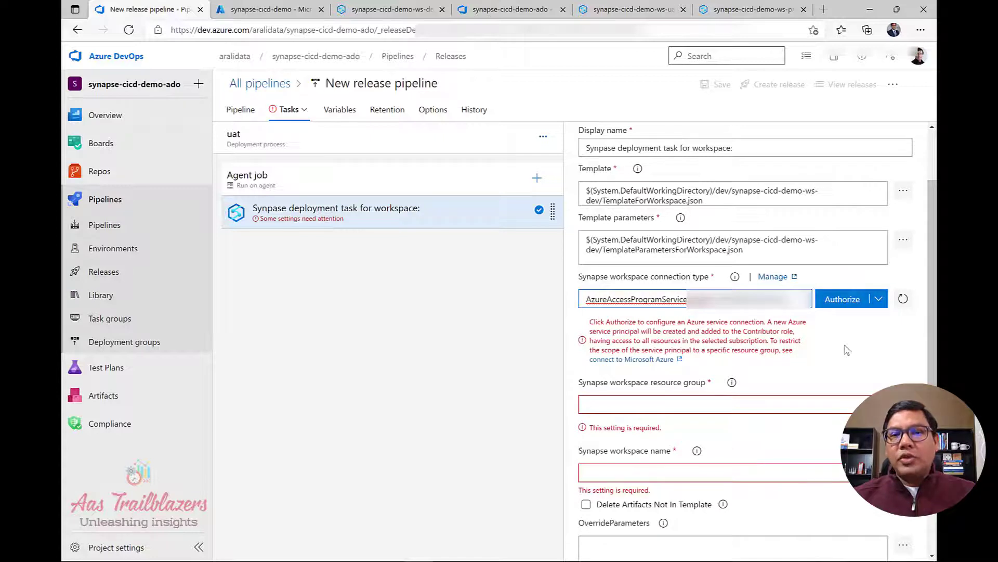
pyautogui.click(850, 304)
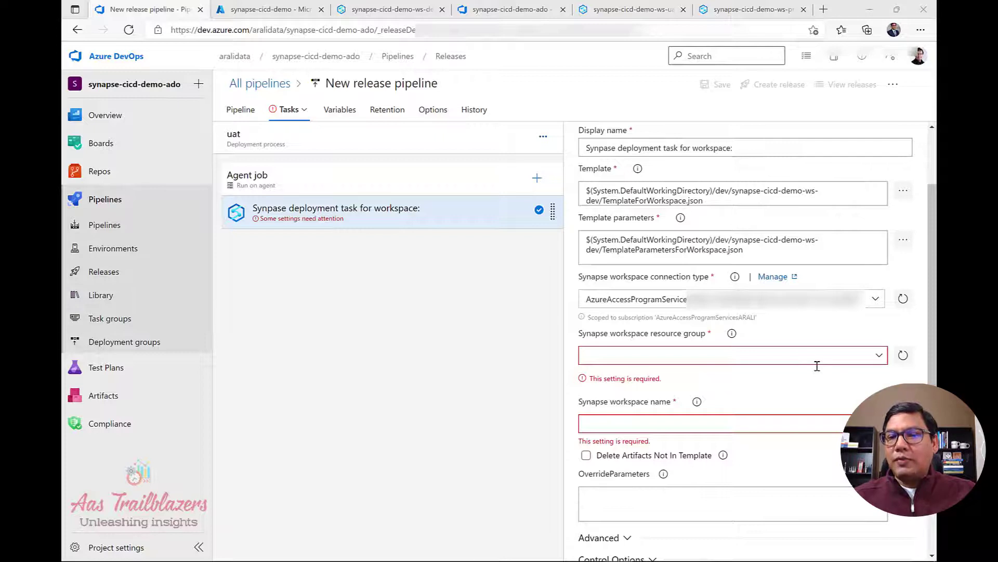
pyautogui.scroll(-1, 827, 378)
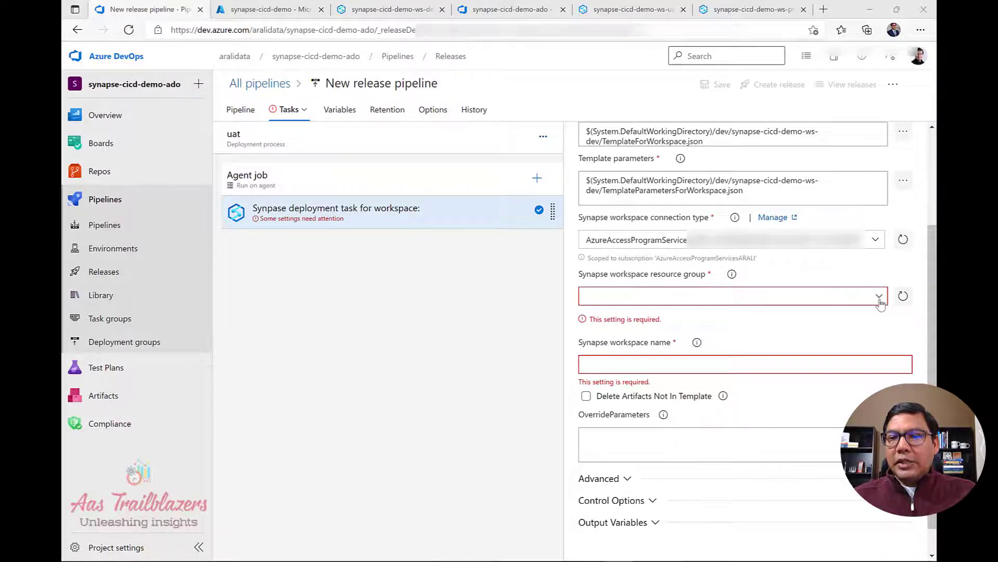
# Set the resource group to synapse-cicd-demo and the workspace name to synapse-cicd-demo-ws-uat.
pyautogui.click(879, 296)
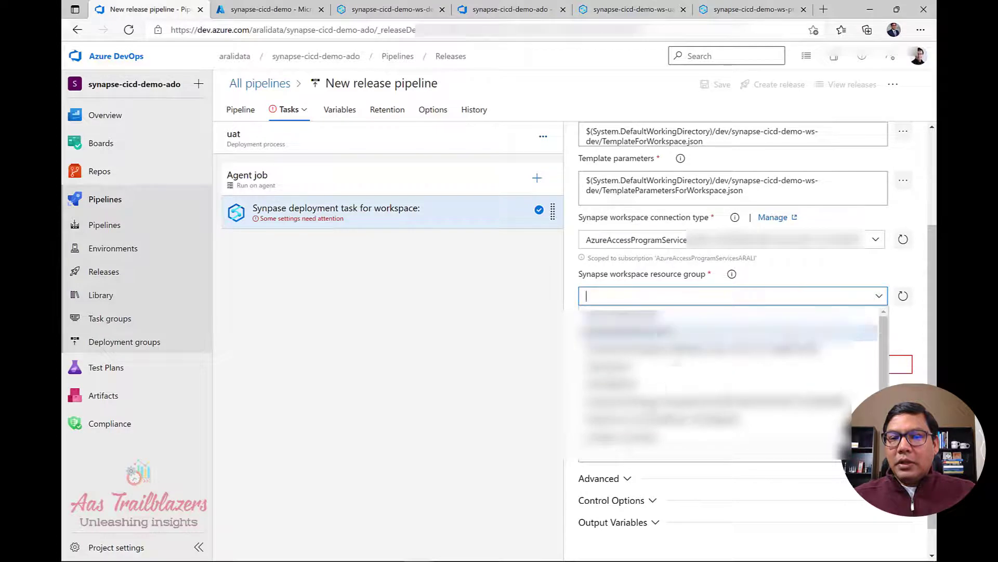
pyautogui.click(676, 438)
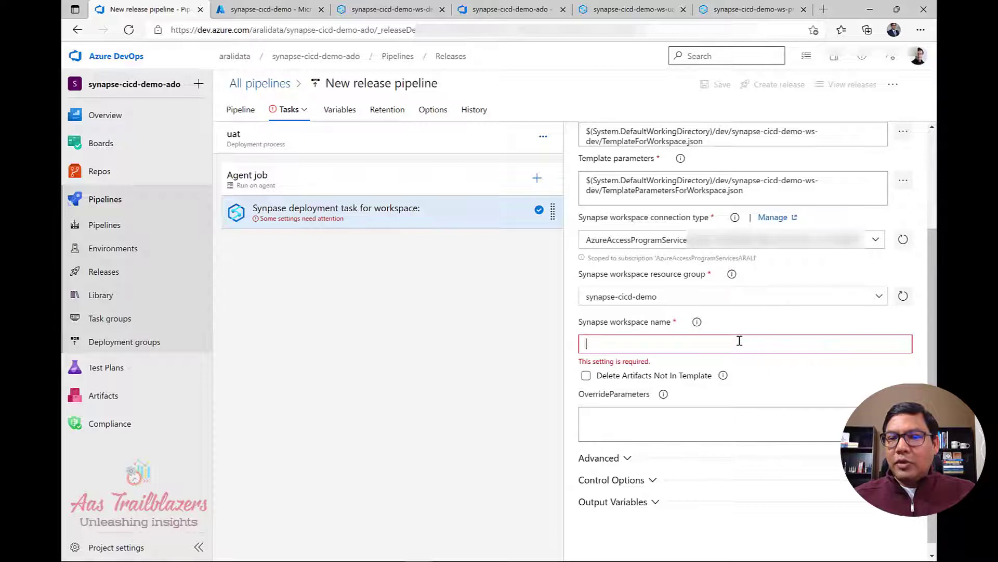
pyautogui.scroll(-1, 781, 382)
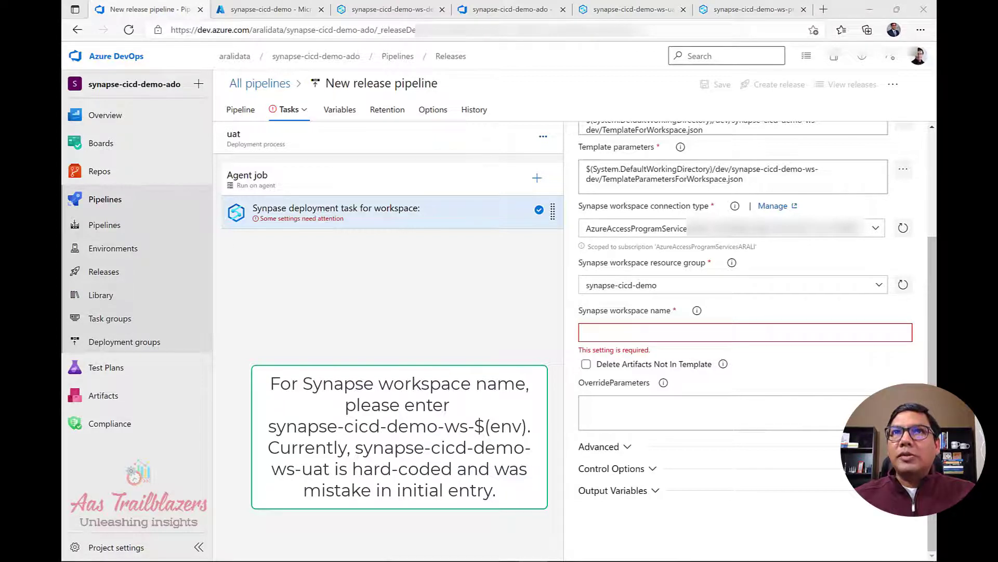
pyautogui.click(733, 333)
pyautogui.write('synapse-cicd-demo-ws-uat')
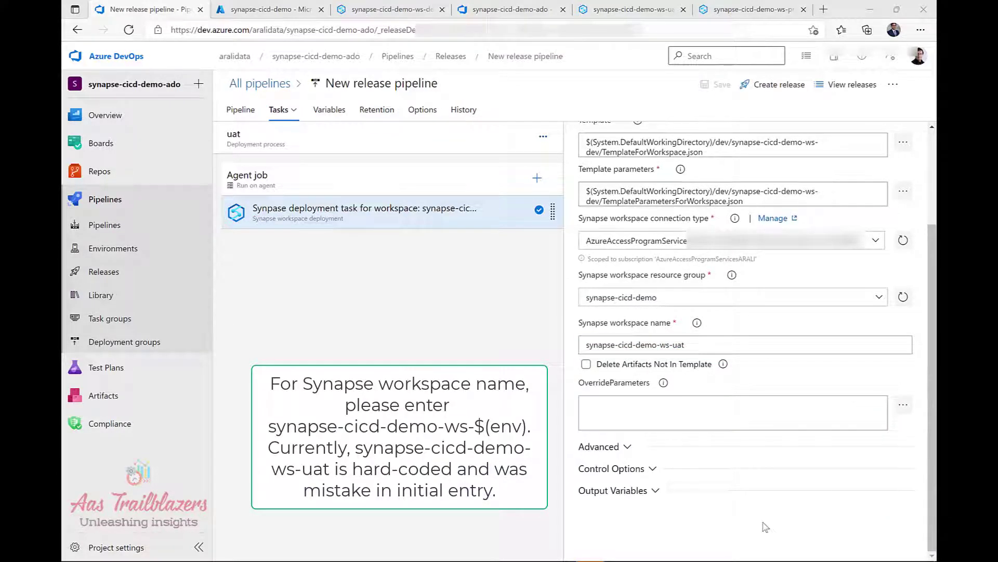
pyautogui.click(763, 418)
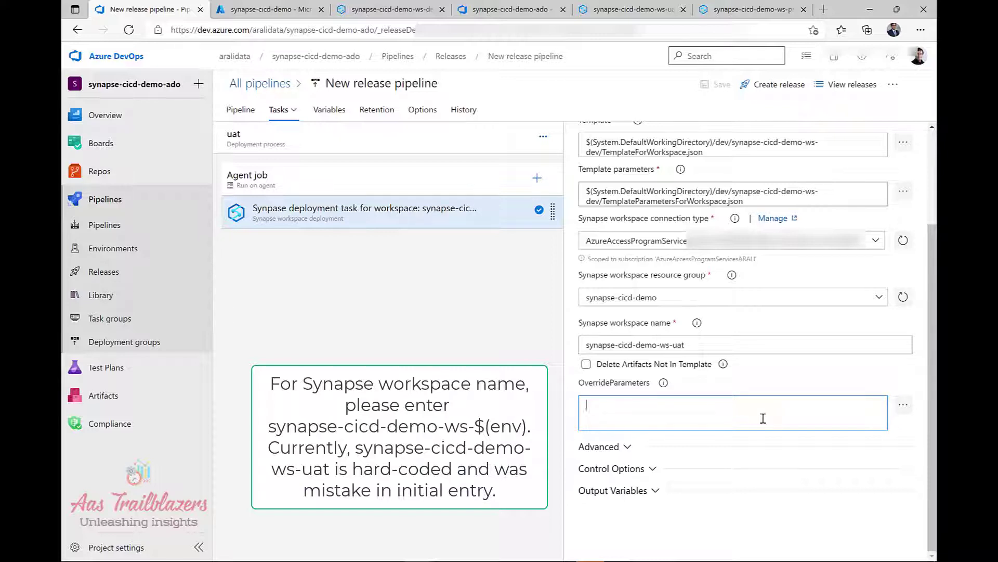
# In the override parameters editor, add a row named workspaceName with value $(workspace).
pyautogui.click(904, 407)
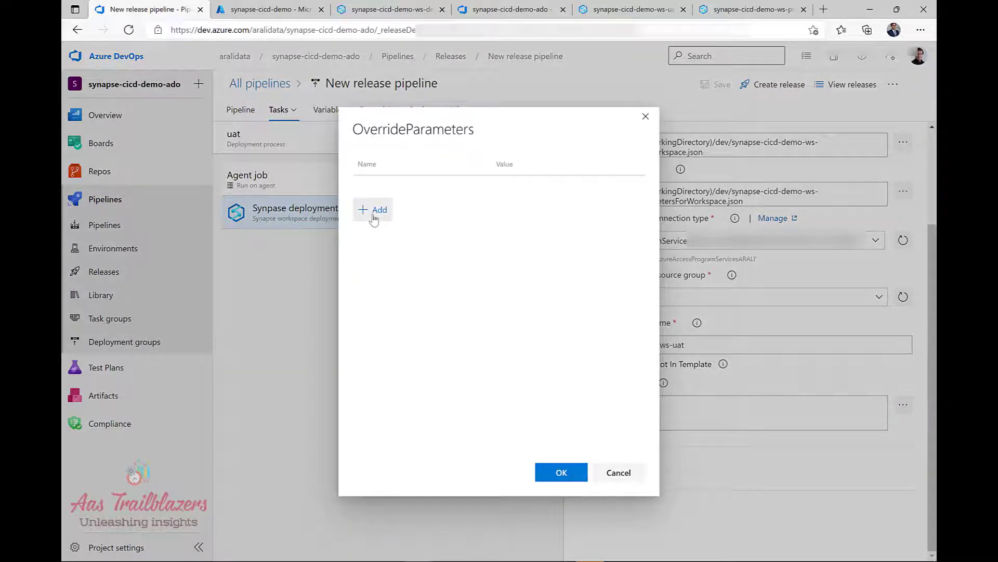
pyautogui.click(374, 218)
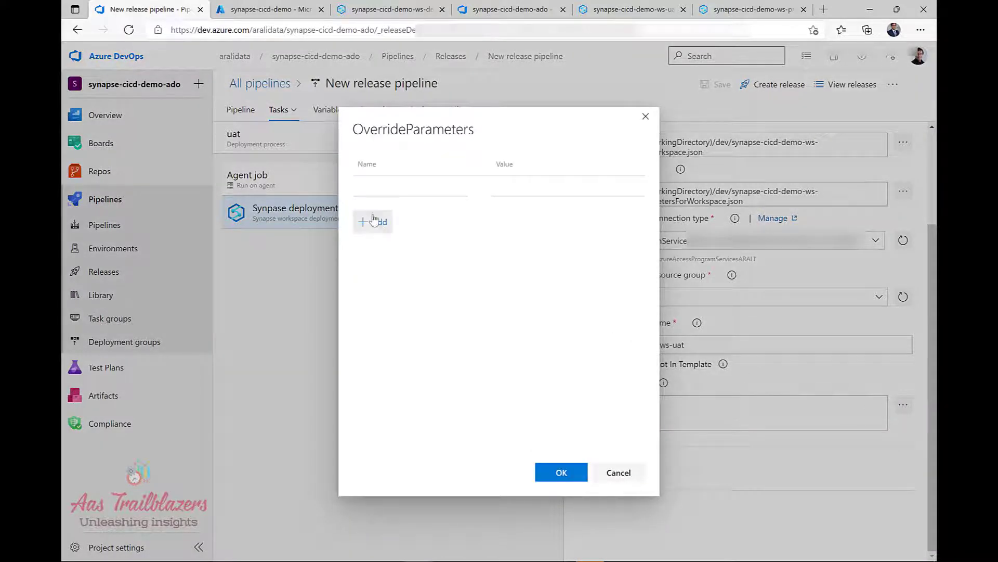
pyautogui.click(394, 196)
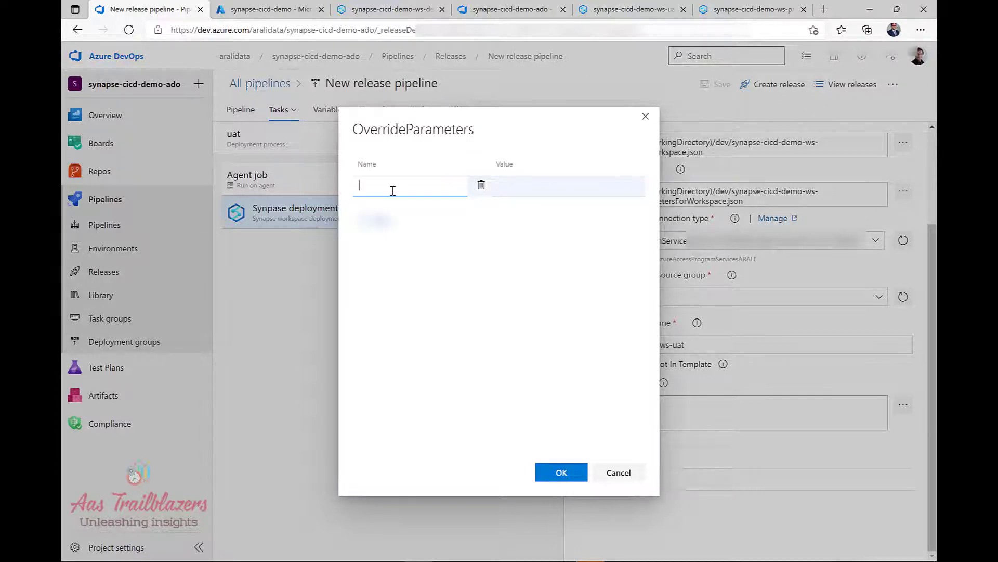
pyautogui.click(393, 191)
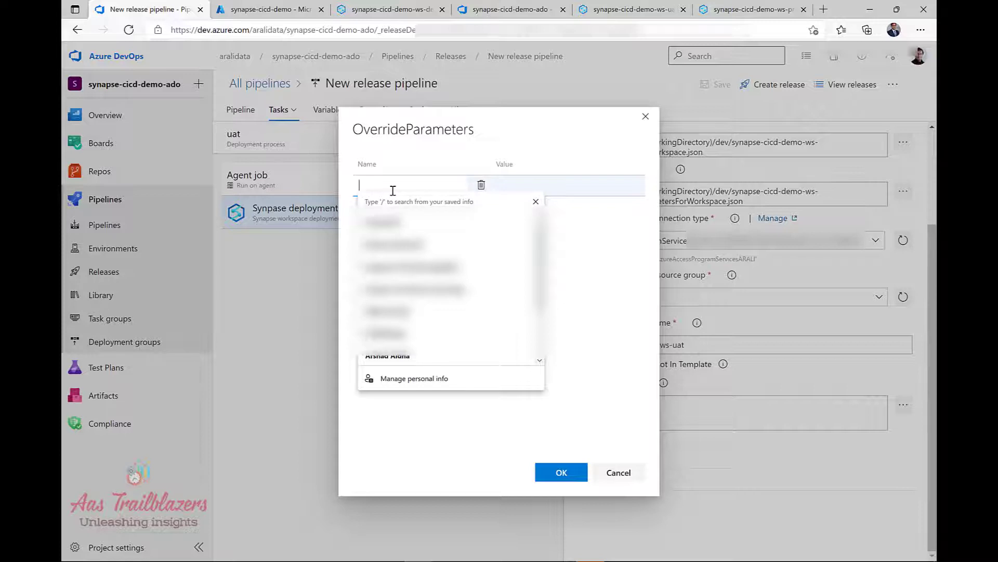
pyautogui.write('workspa')
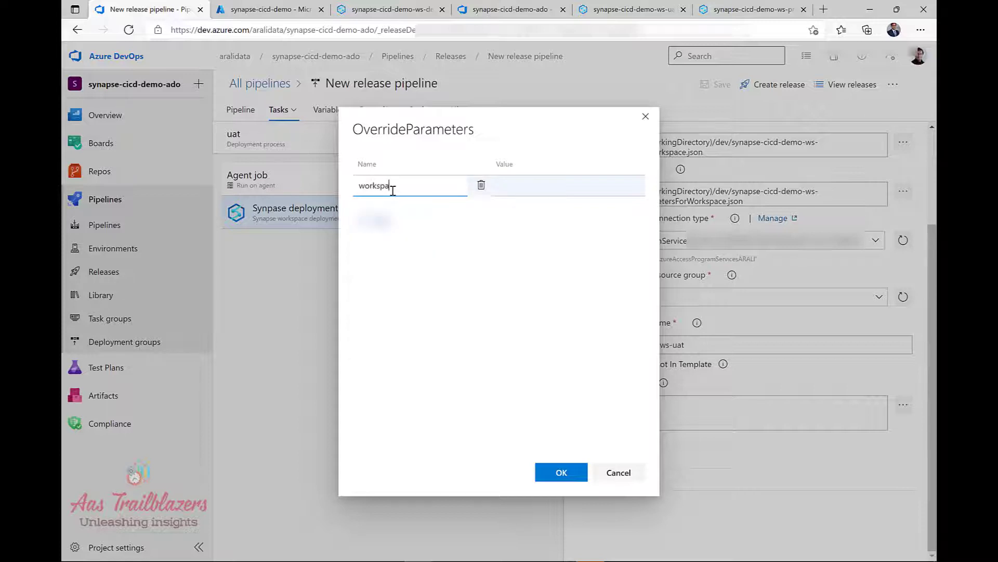
pyautogui.write('ceName')
pyautogui.moveTo(421, 186); pyautogui.dragTo(335, 182)
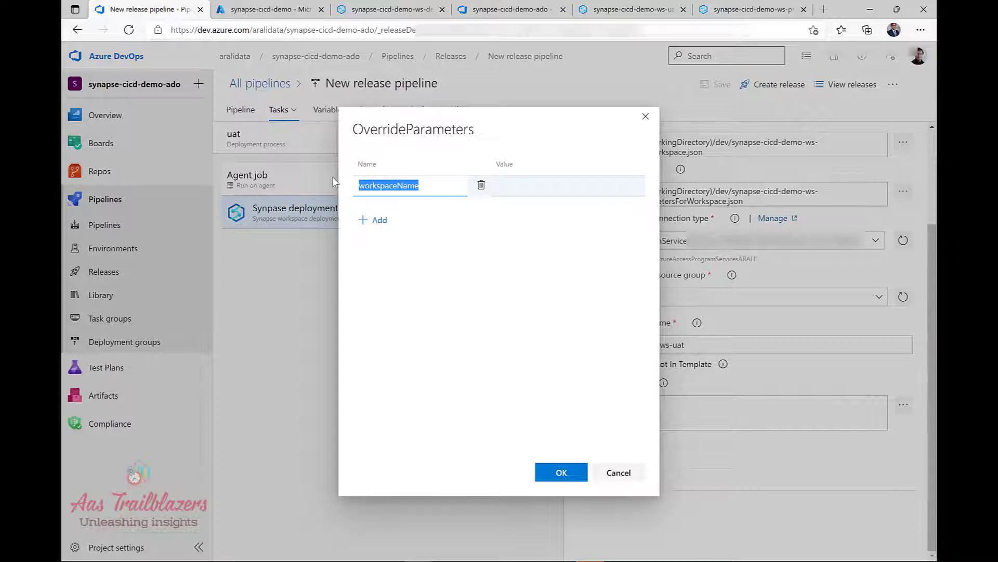
pyautogui.hotkey('alt', 'Tab')
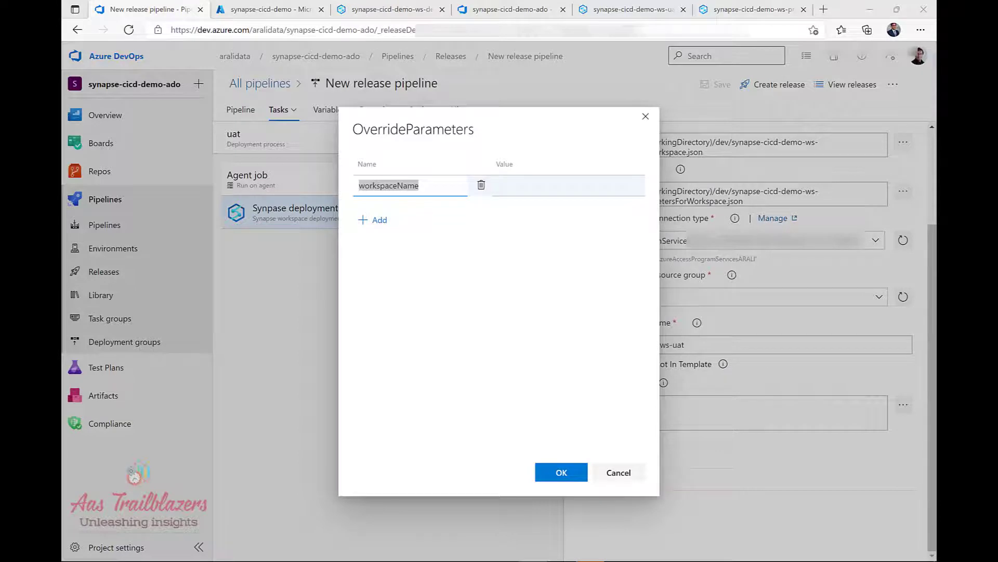
pyautogui.click(553, 193)
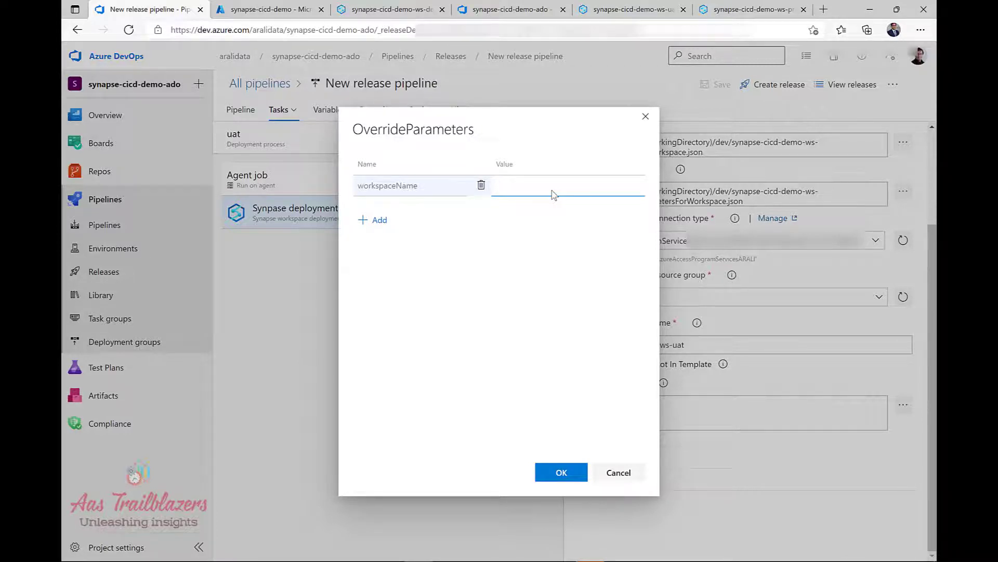
pyautogui.write('$(workspace)')
# Confirm the workspaceName override and save the release pipeline without a comment.
pyautogui.click(561, 477)
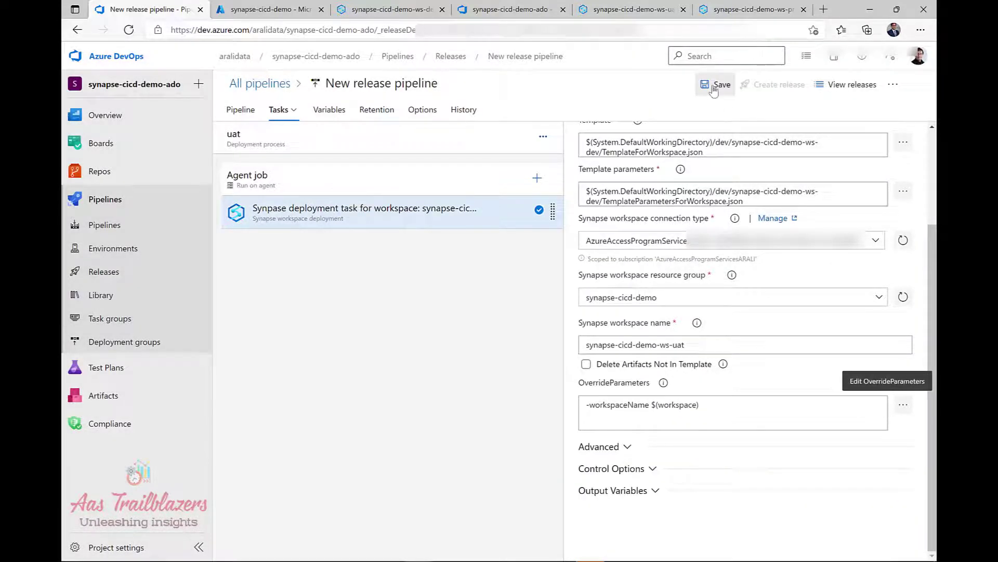
pyautogui.click(713, 87)
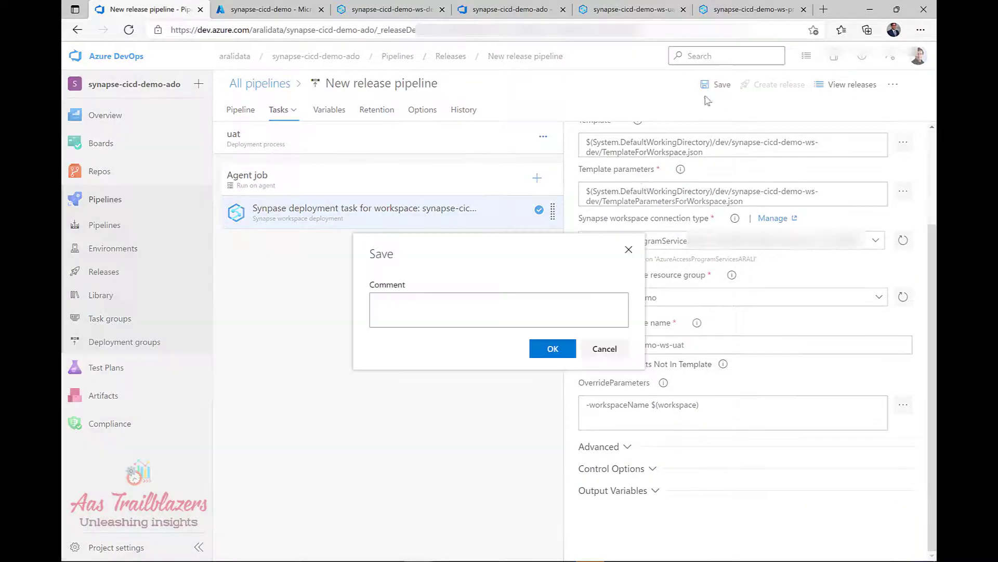
pyautogui.click(548, 351)
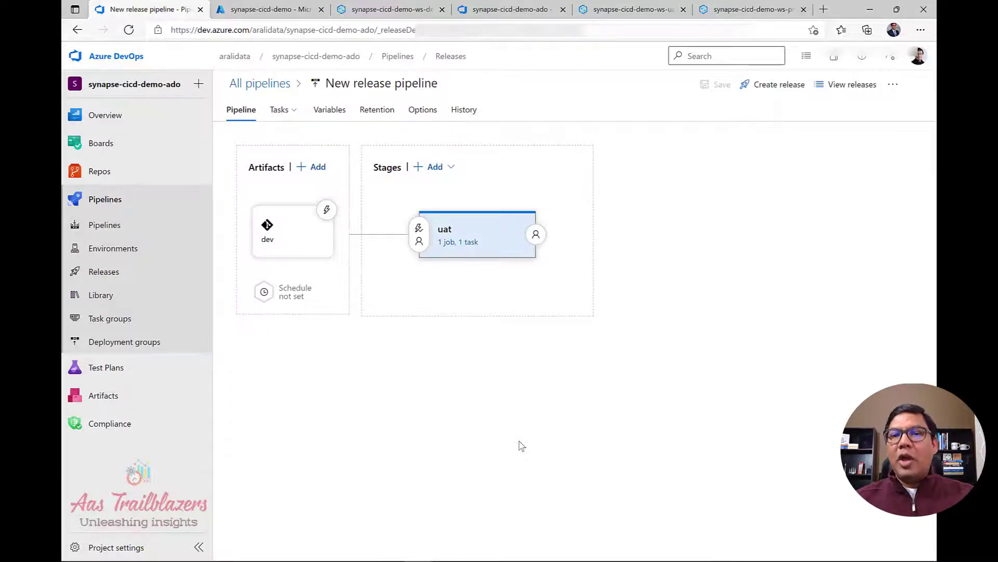
# Create Release-1 from the dev artifact and open its progress, where the uat stage shows Failed.
pyautogui.click(780, 86)
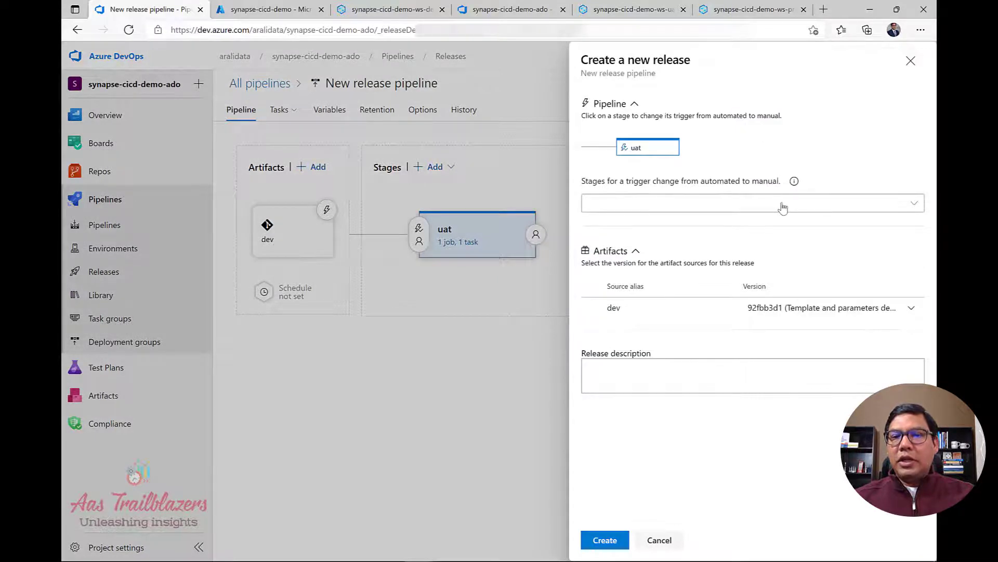
pyautogui.click(613, 544)
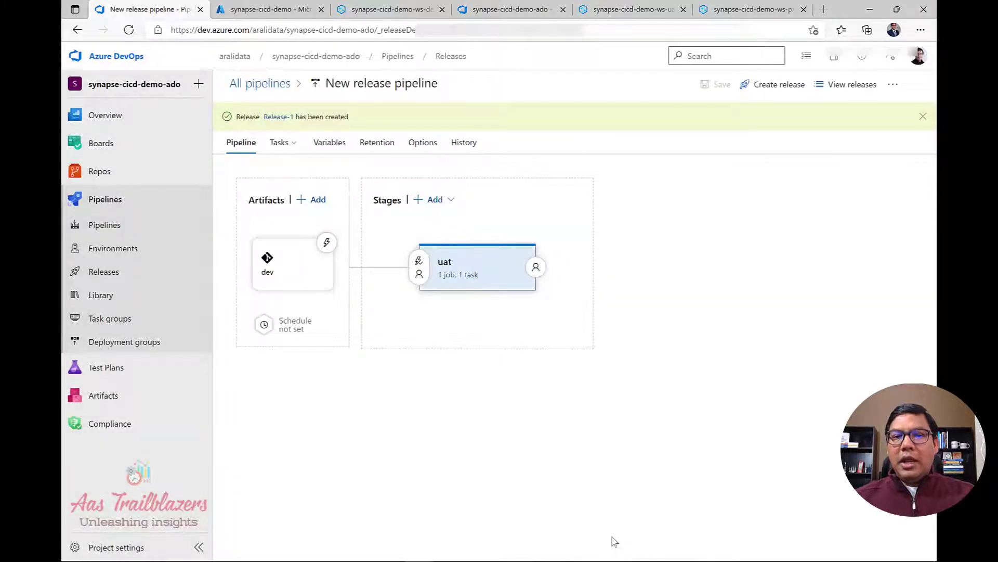
pyautogui.click(843, 91)
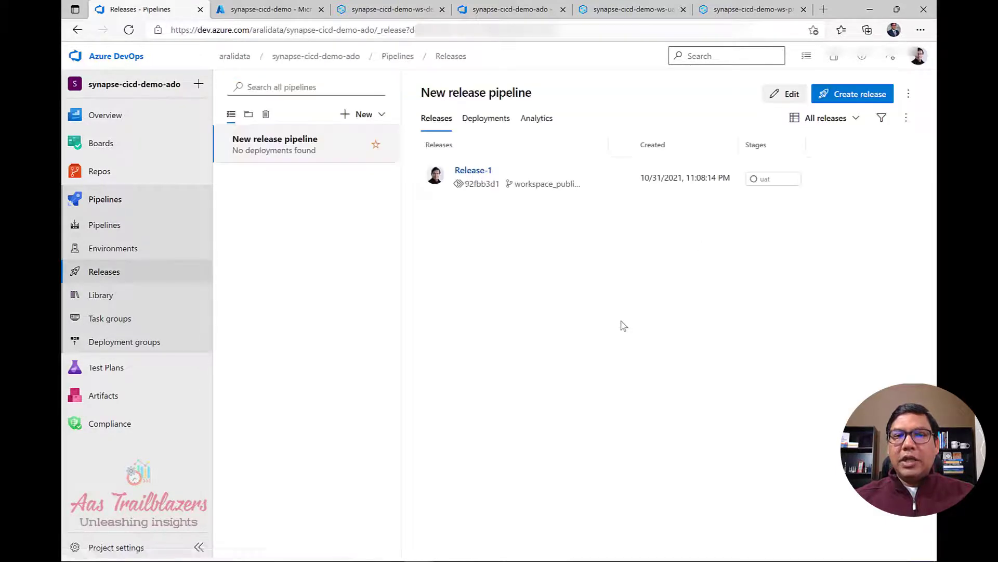
pyautogui.click(479, 176)
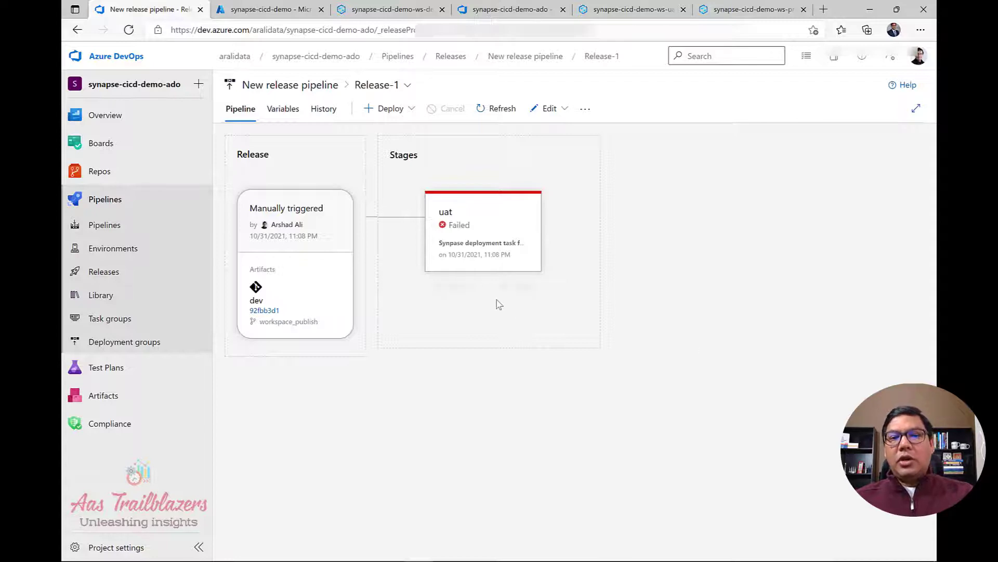
# Open the failed uat Synapse deployment task's log and select the principal ID in the Forbidden error.
pyautogui.moveTo(511, 316)
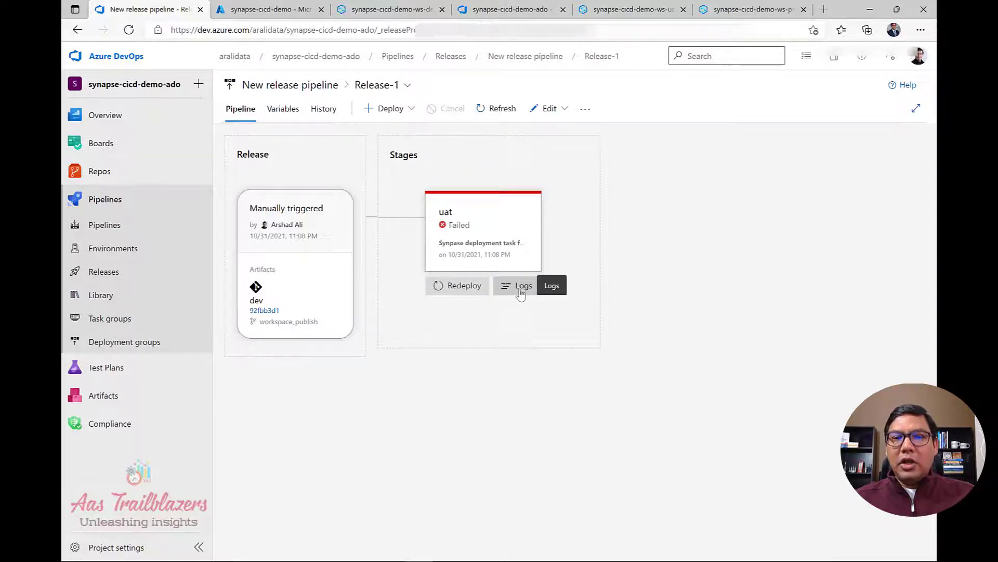
pyautogui.click(521, 292)
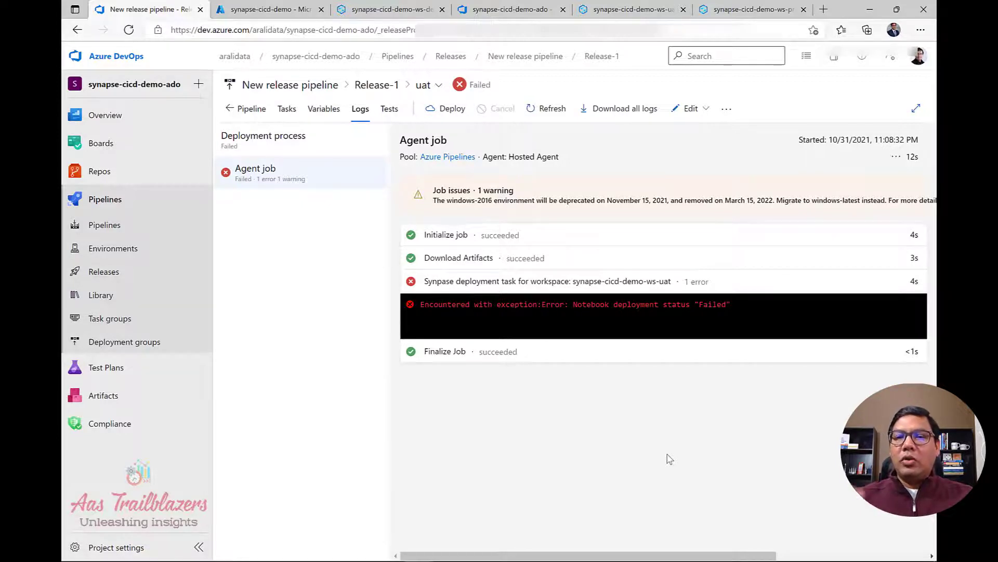
pyautogui.click(546, 310)
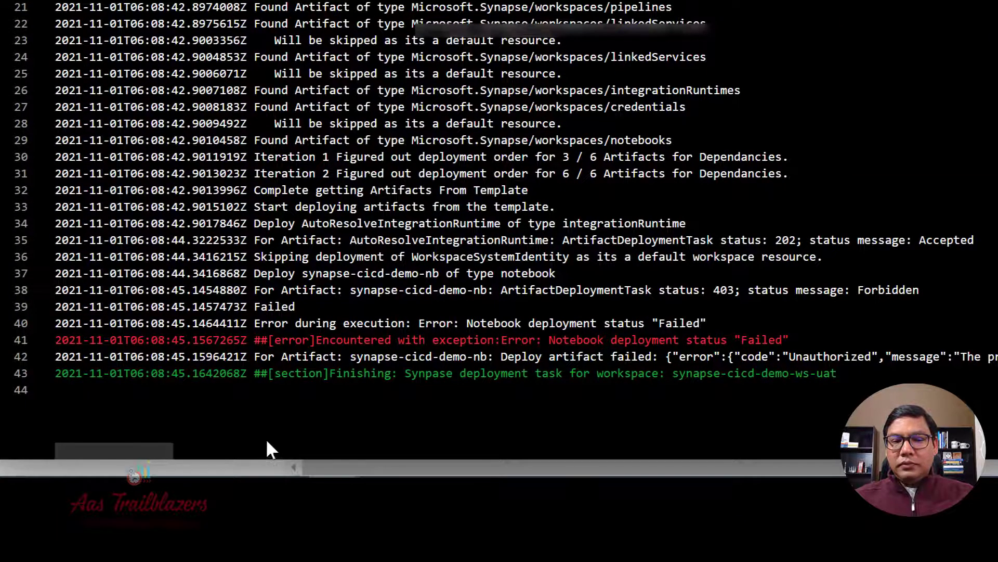
pyautogui.moveTo(149, 451); pyautogui.dragTo(236, 451)
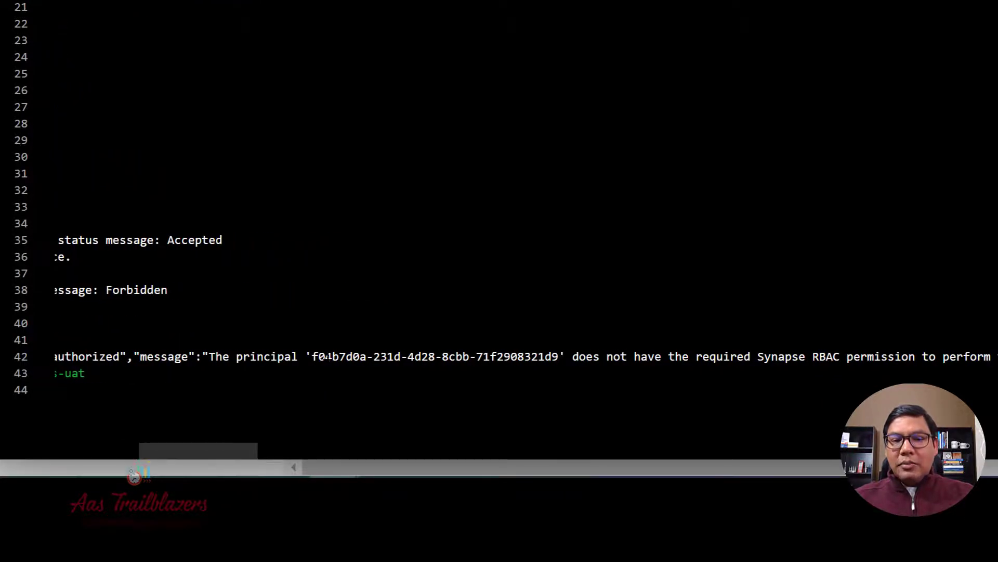
pyautogui.moveTo(314, 357); pyautogui.dragTo(560, 356)
pyautogui.hotkey('ctrl', 'c')
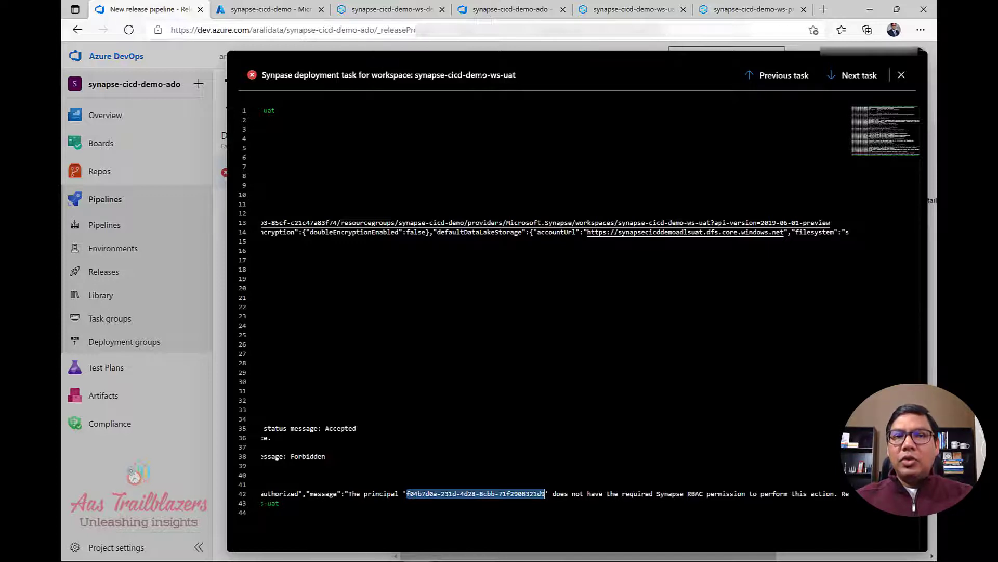
# In the uat Synapse workspace, go to Manage > Access control.
pyautogui.click(624, 11)
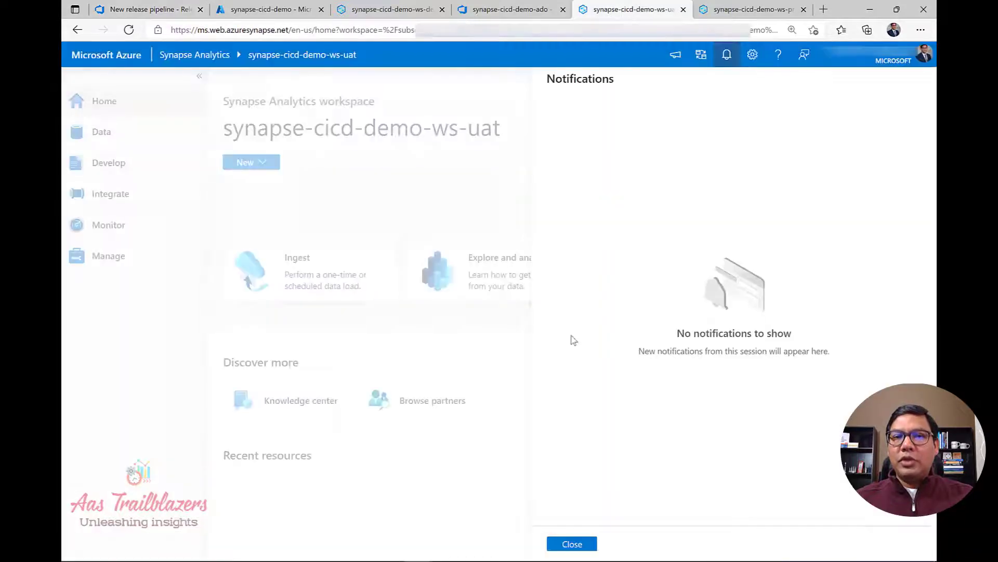
pyautogui.click(572, 544)
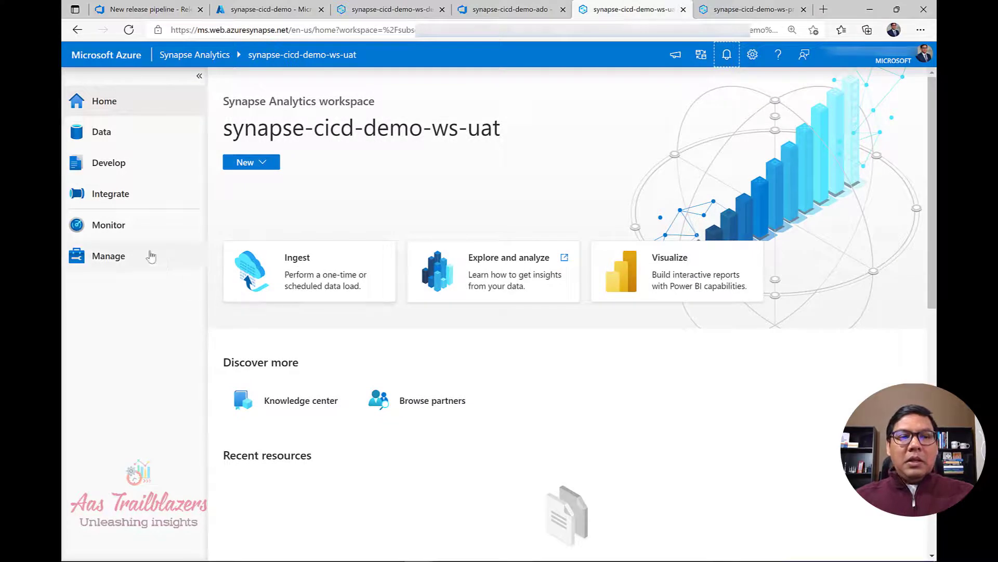
pyautogui.click(118, 264)
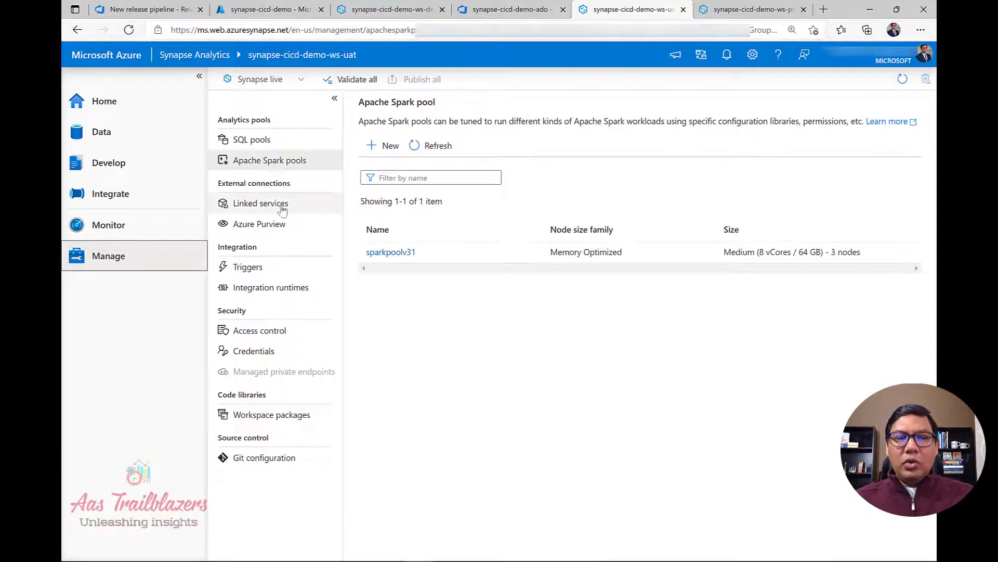
pyautogui.click(268, 332)
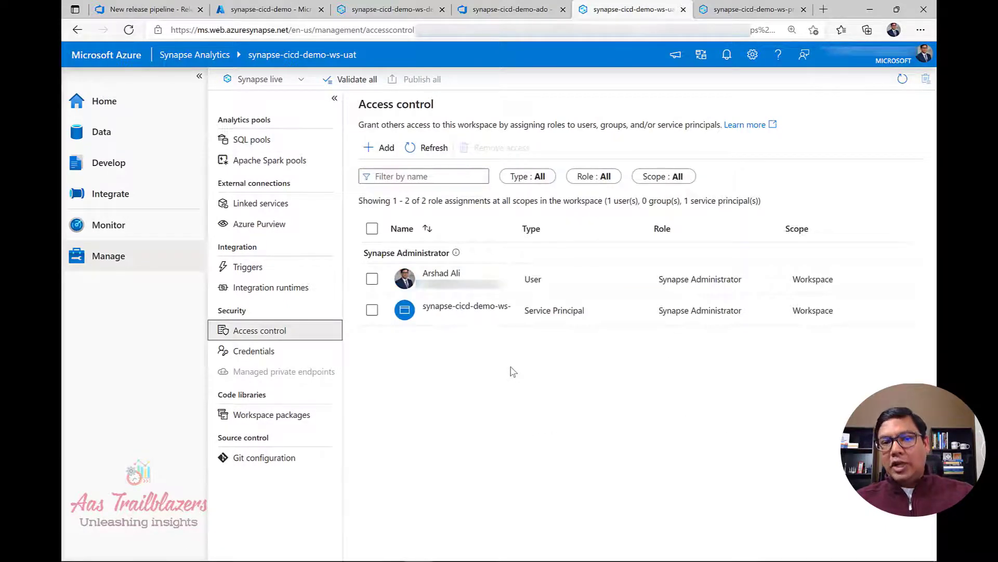
# Add a Synapse Artifact Publisher role assignment for the pasted DevOps service principal ID and apply it.
pyautogui.click(384, 150)
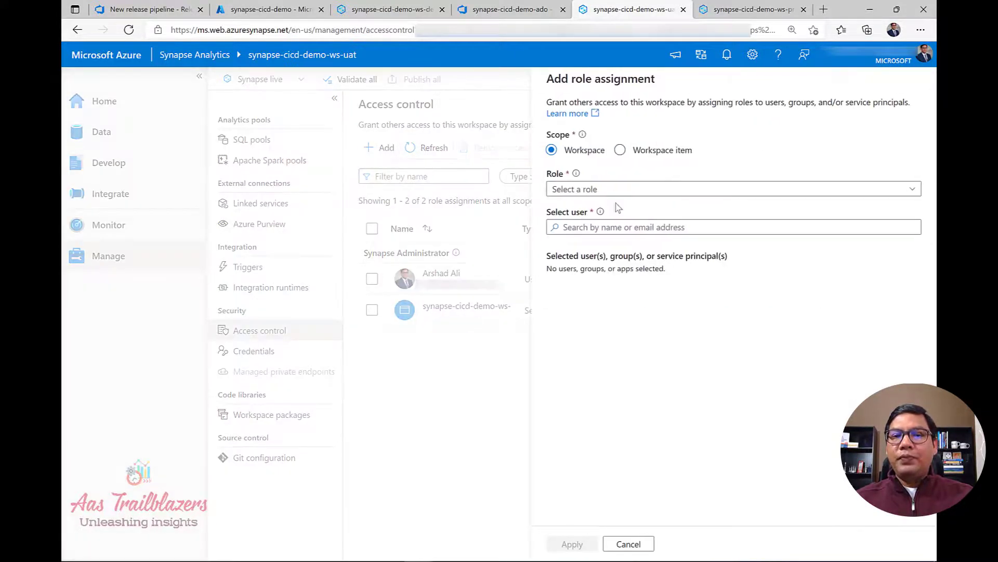
pyautogui.click(621, 190)
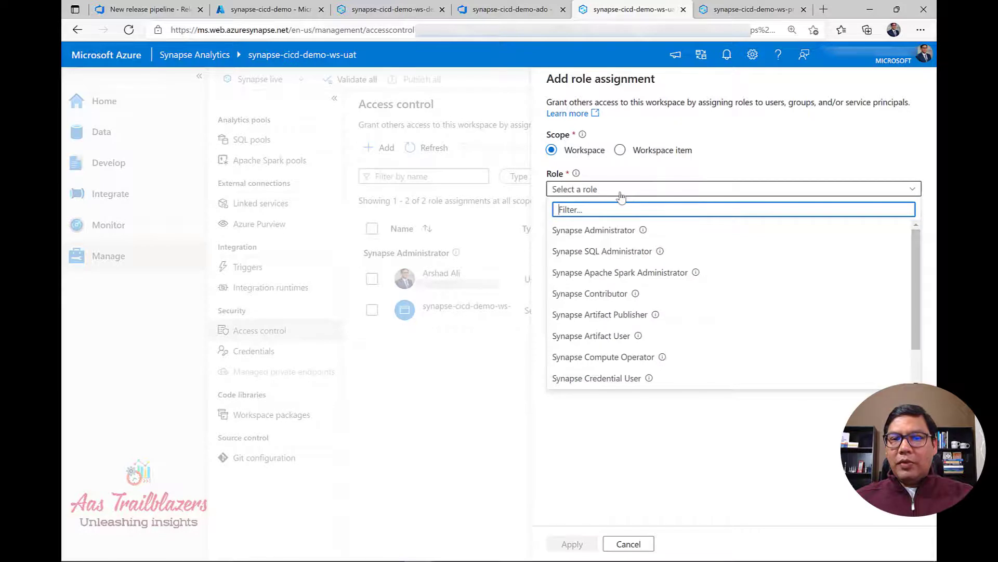
pyautogui.click(698, 318)
pyautogui.click(638, 229)
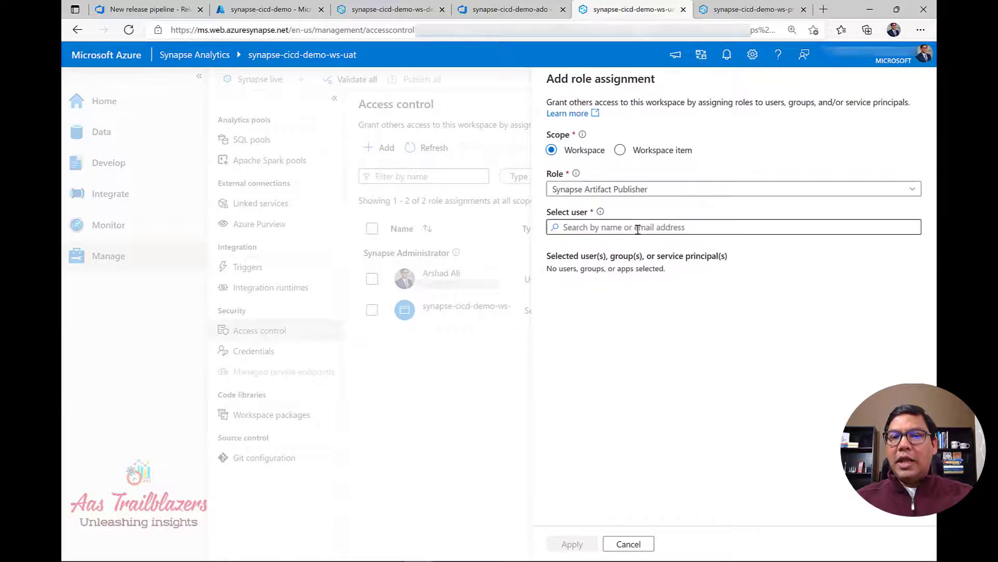
pyautogui.hotkey('ctrl', 'v')
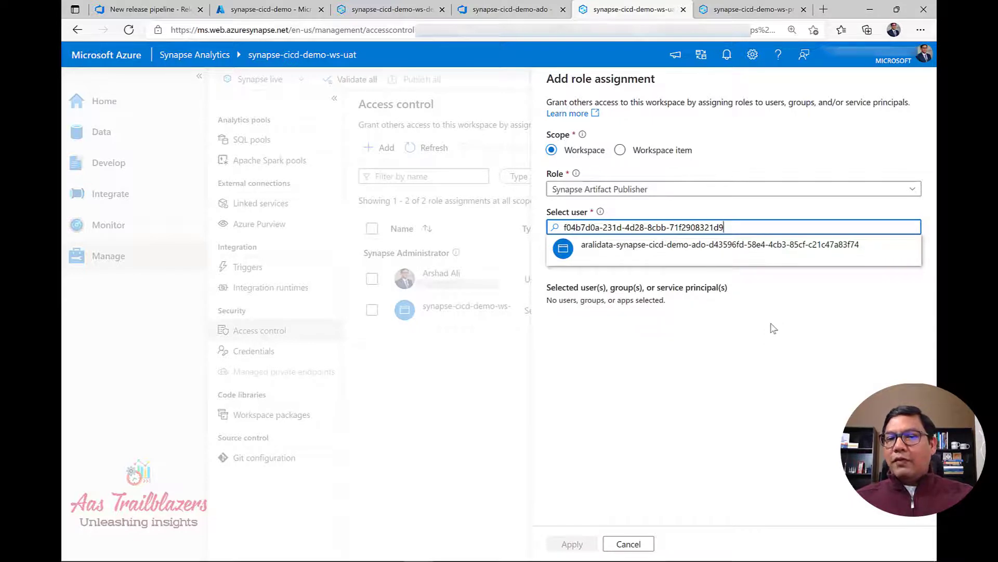
pyautogui.click(743, 257)
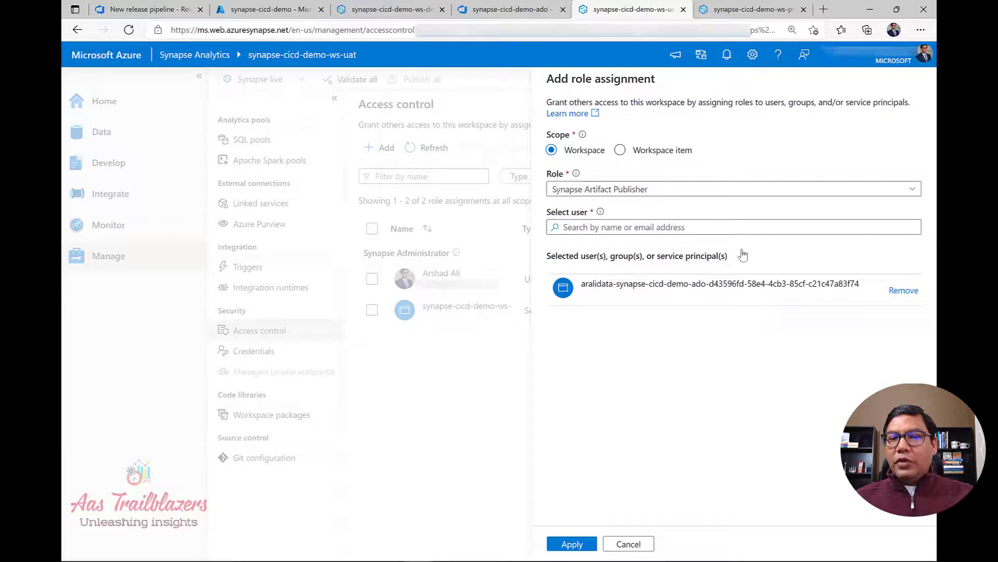
pyautogui.click(572, 543)
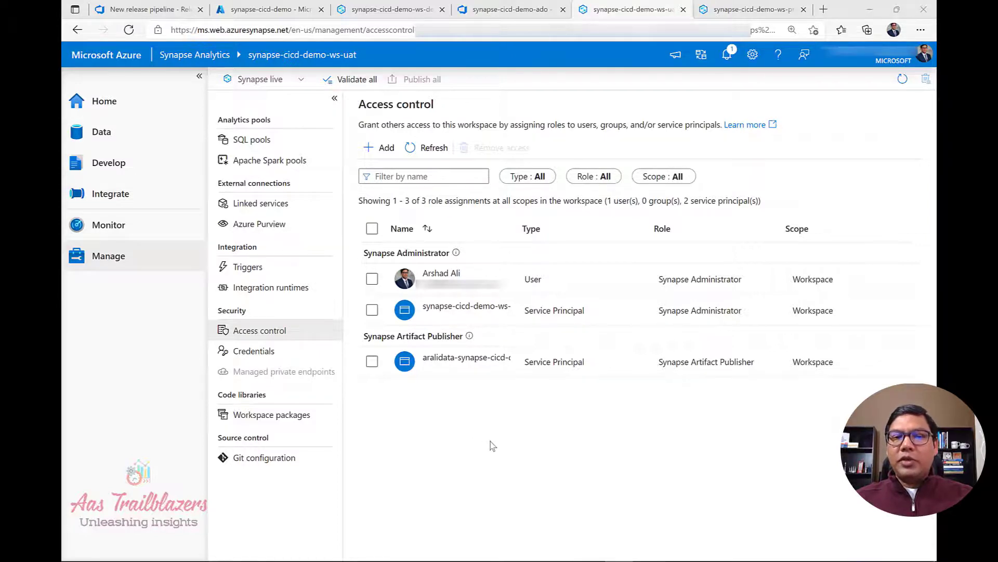
# In the prd Synapse workspace, go to Manage > Access control.
pyautogui.click(731, 16)
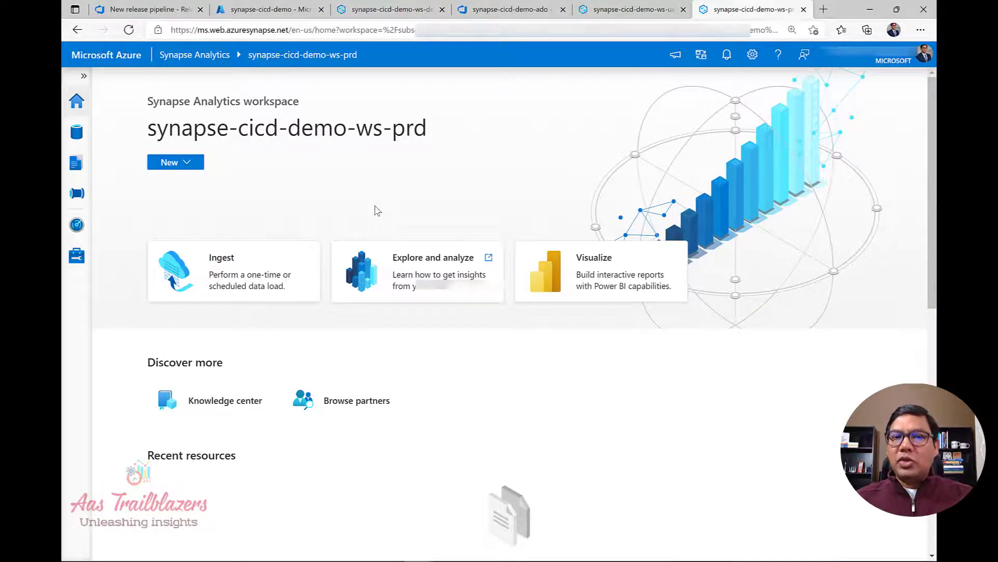
pyautogui.click(83, 77)
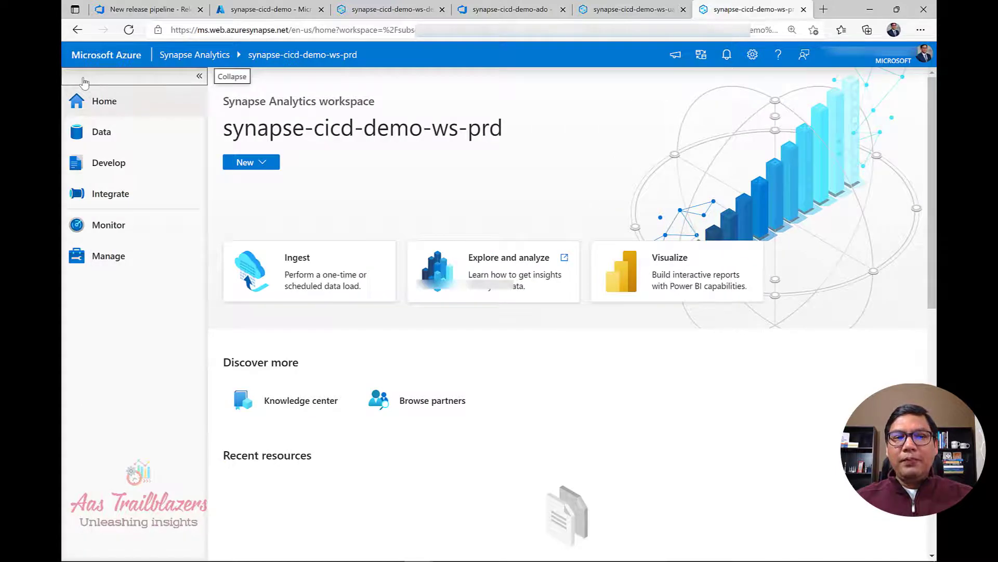
pyautogui.click(119, 260)
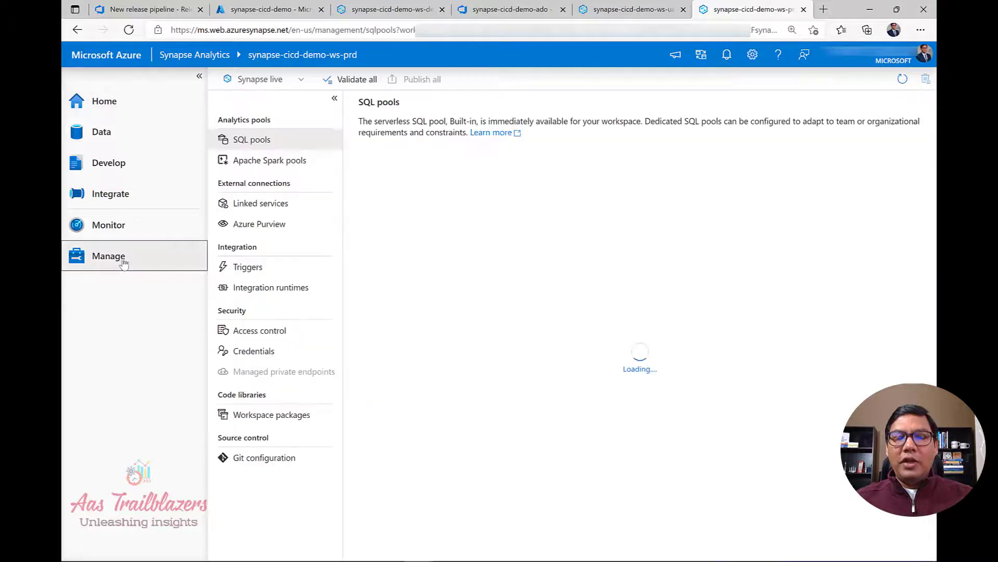
pyautogui.click(284, 333)
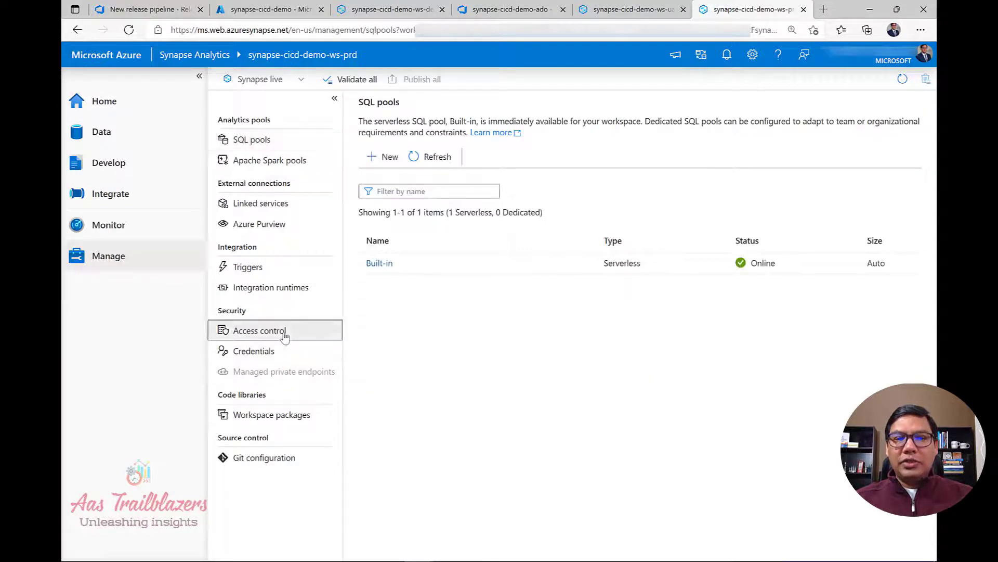
# Assign the Synapse Artifact Publisher role to the pasted DevOps service principal ID and apply.
pyautogui.click(378, 150)
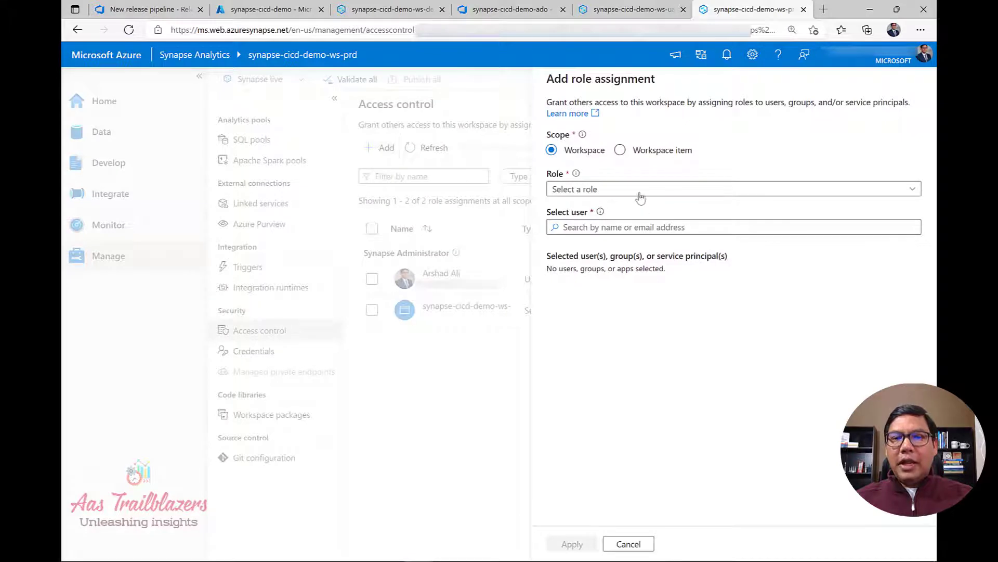
pyautogui.click(640, 192)
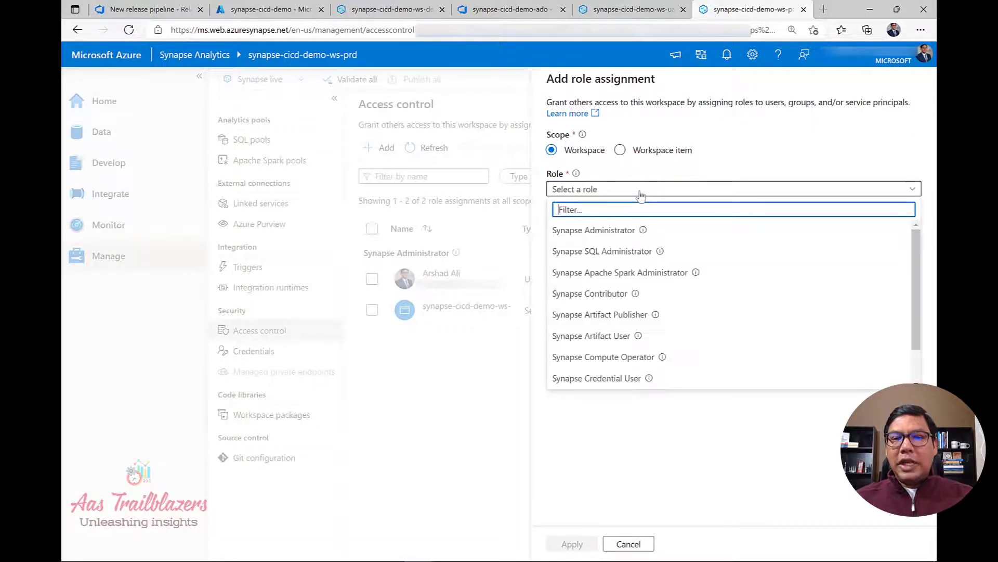
pyautogui.click(630, 315)
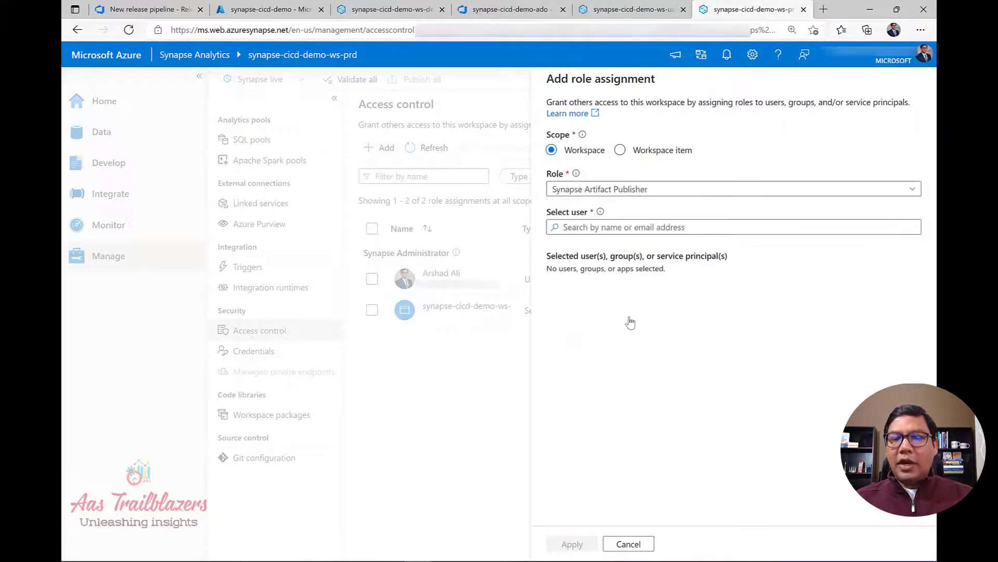
pyautogui.click(655, 228)
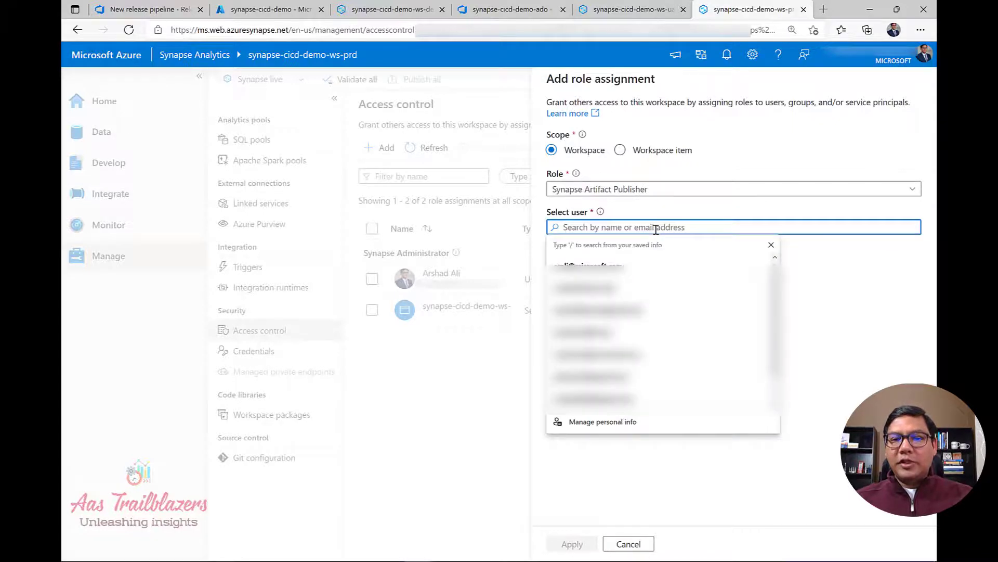
pyautogui.write('f04b7d0a-231d-4d28-8cbb-71f2908321d9')
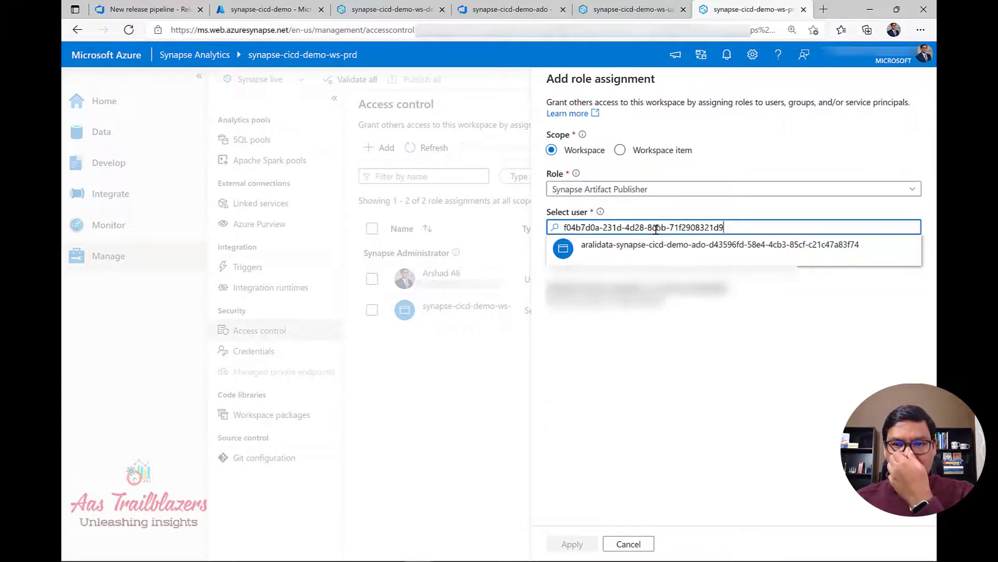
pyautogui.click(668, 259)
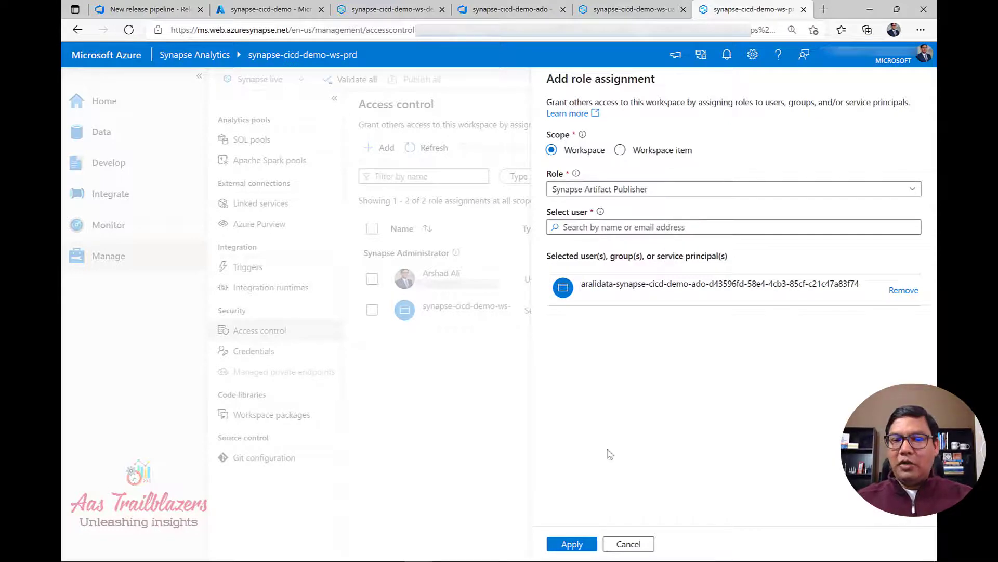
pyautogui.click(572, 544)
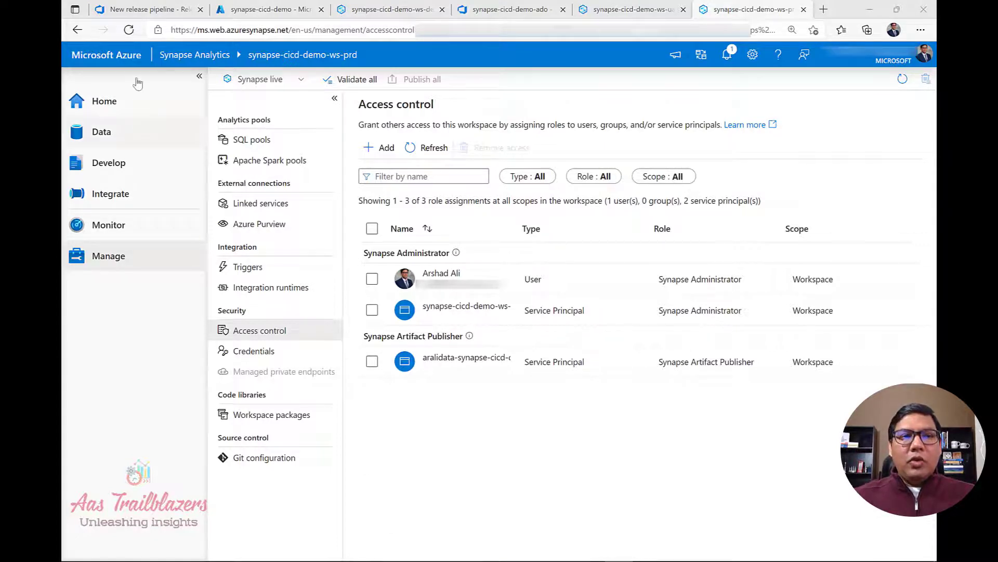
# Redeploy Release-1 to uat and follow the agent job log until the Synapse task succeeds.
pyautogui.click(139, 12)
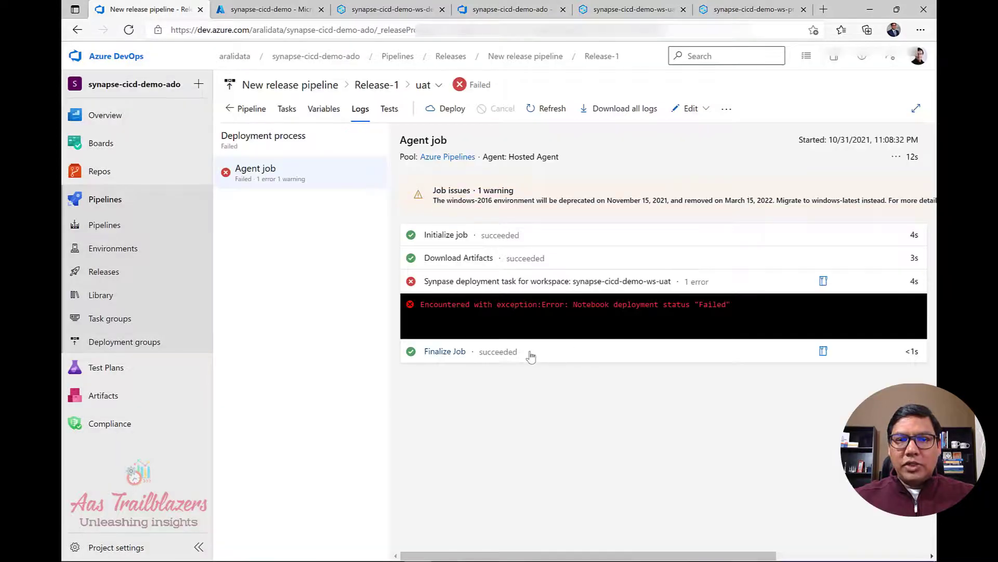
pyautogui.click(443, 109)
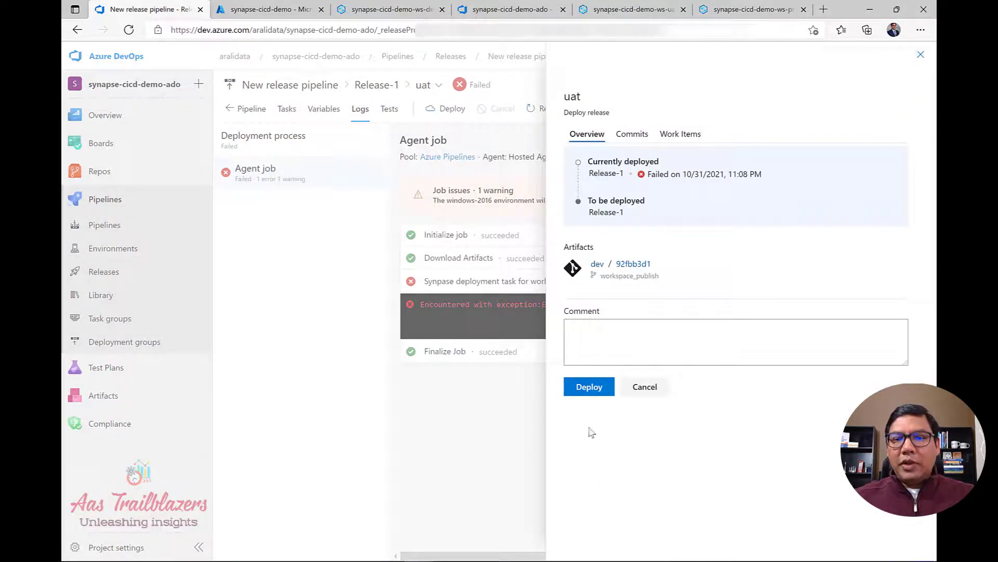
pyautogui.click(588, 388)
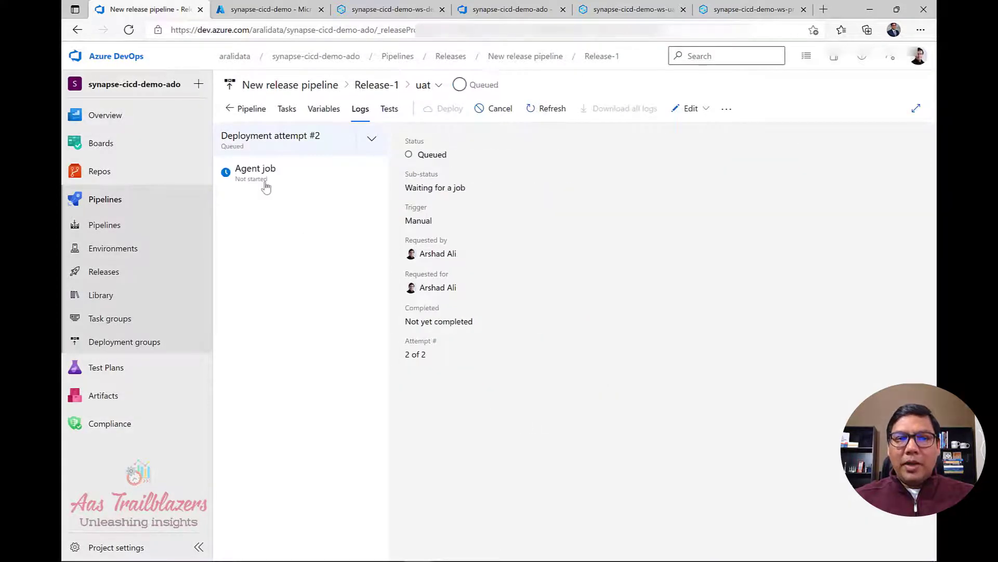
pyautogui.click(266, 181)
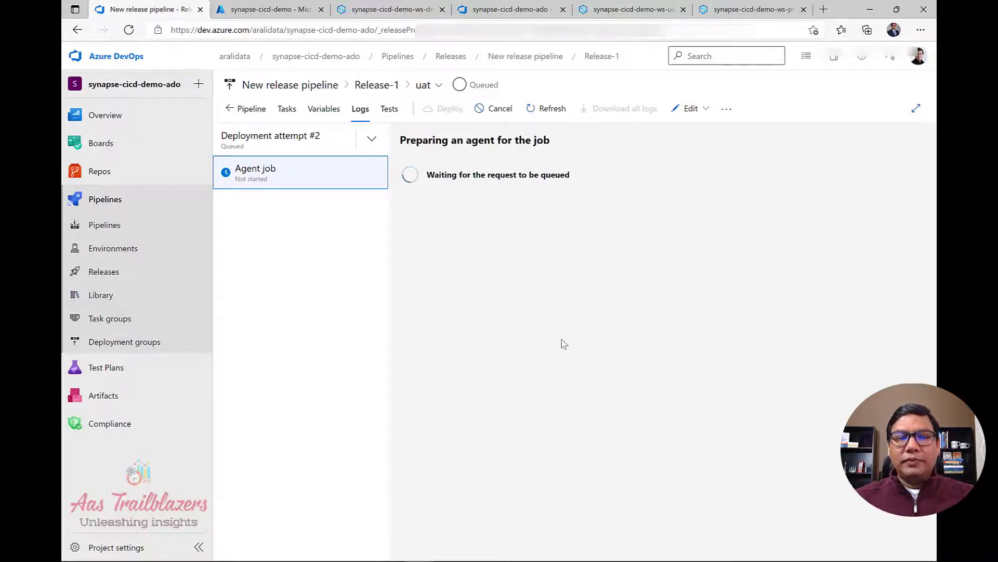
pyautogui.click(290, 182)
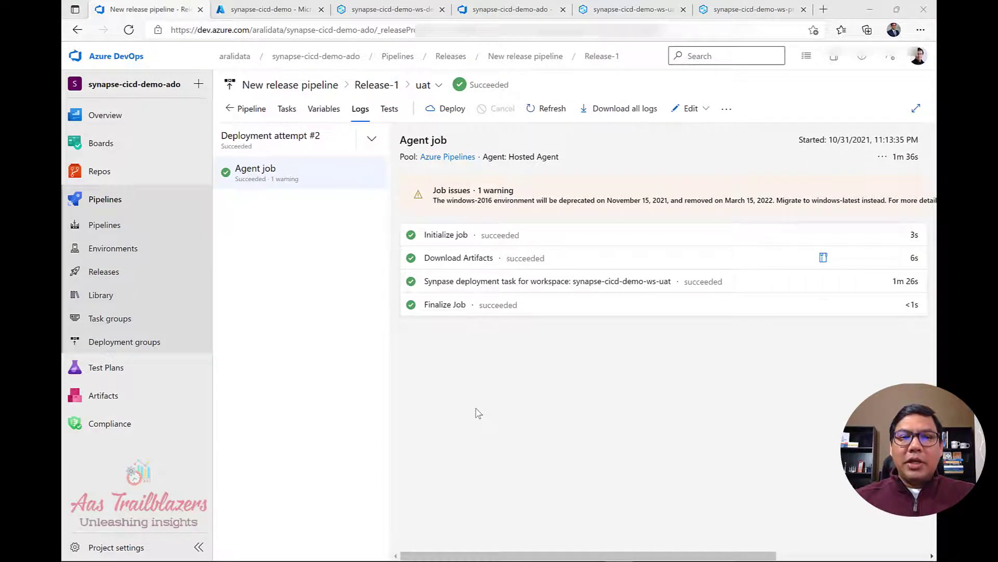
pyautogui.click(252, 108)
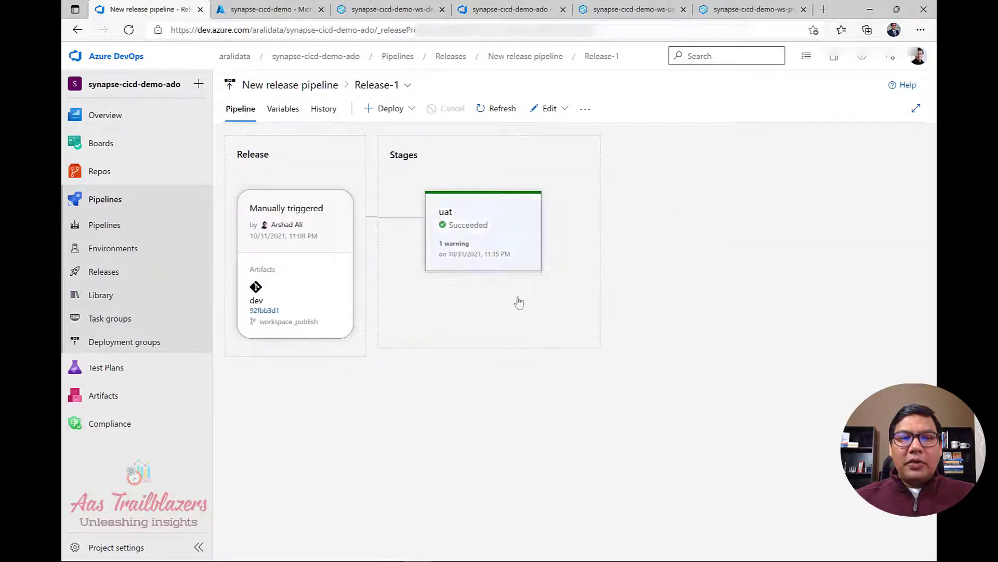
pyautogui.moveTo(448, 289)
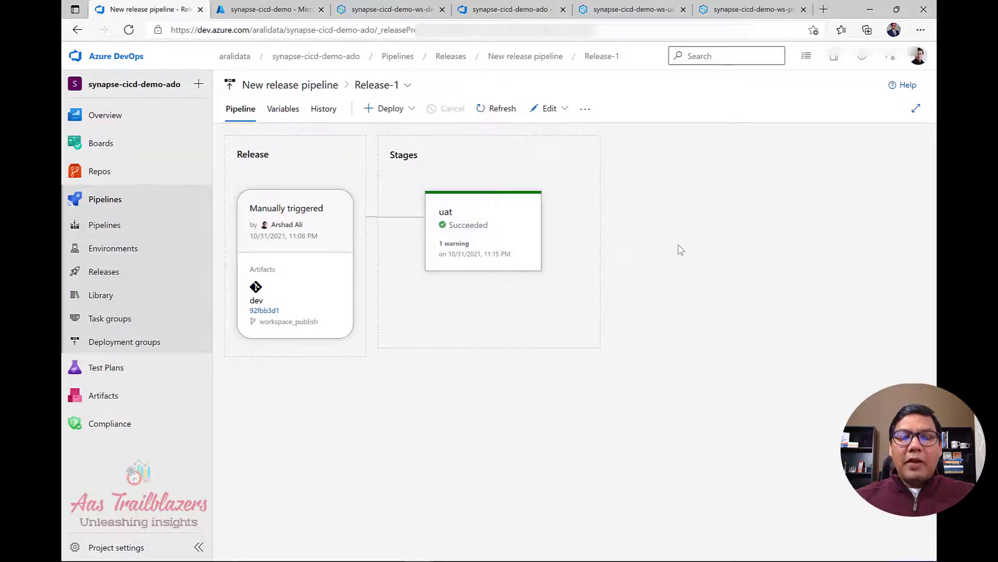
# Refresh the uat workspace's Develop hub and open the deployed synapse-cicd-demo-nb notebook with its sparkpoolv31 warning.
pyautogui.click(643, 11)
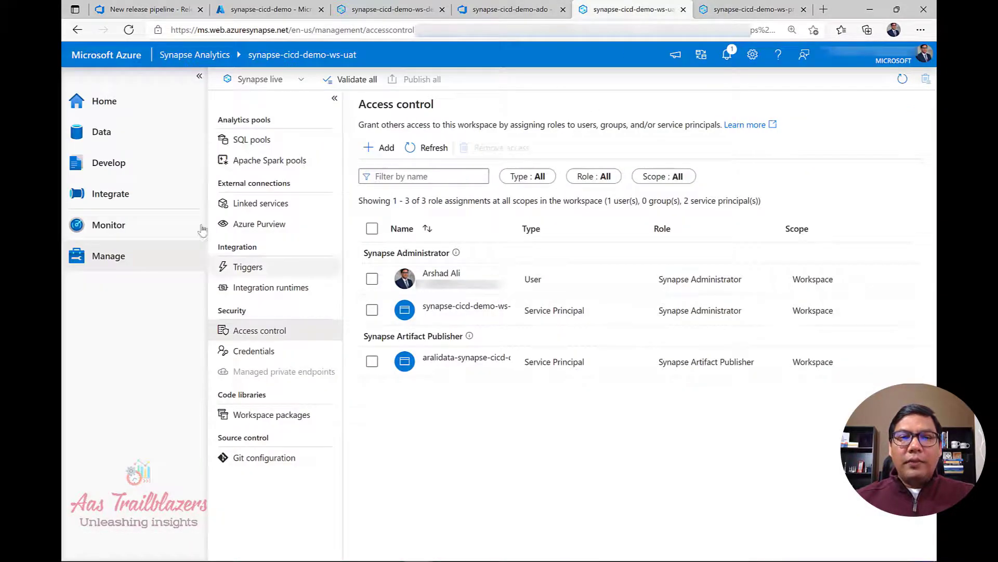
pyautogui.click(104, 104)
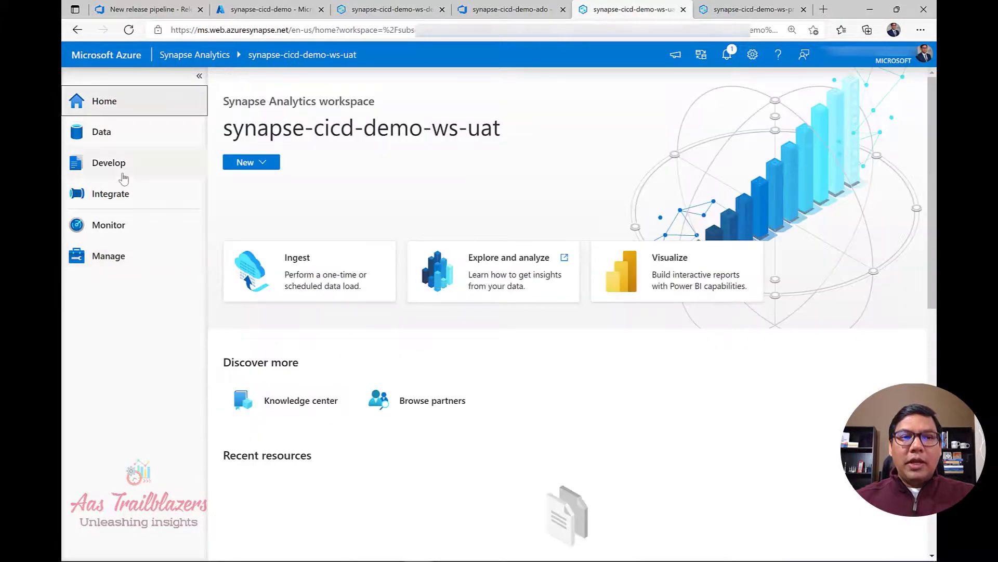
pyautogui.click(117, 170)
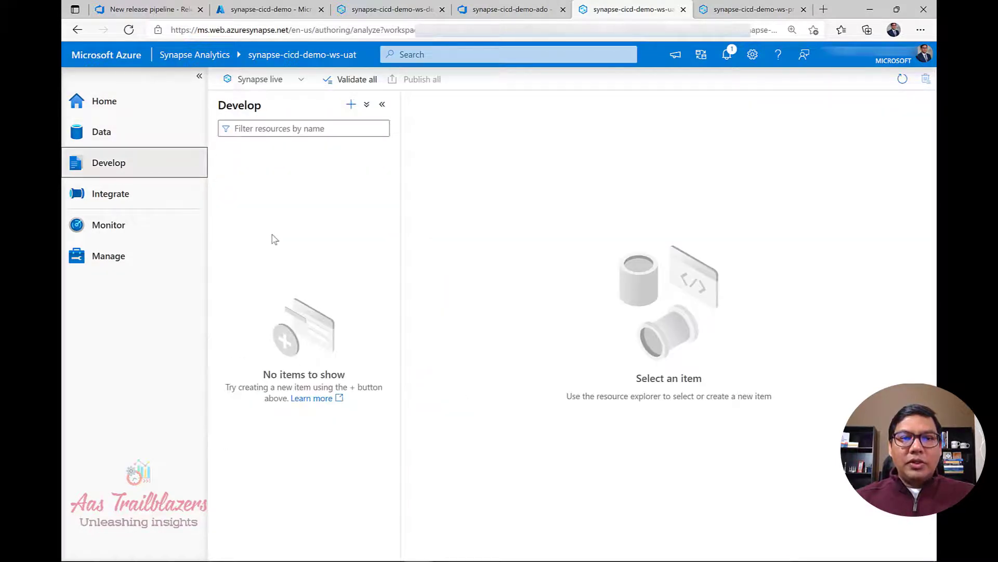
pyautogui.click(129, 30)
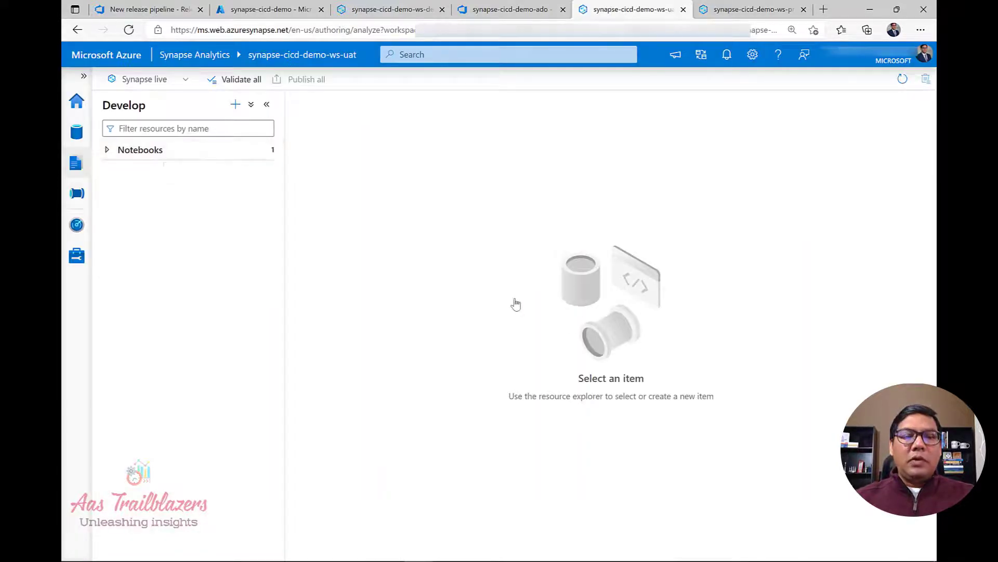
pyautogui.click(175, 153)
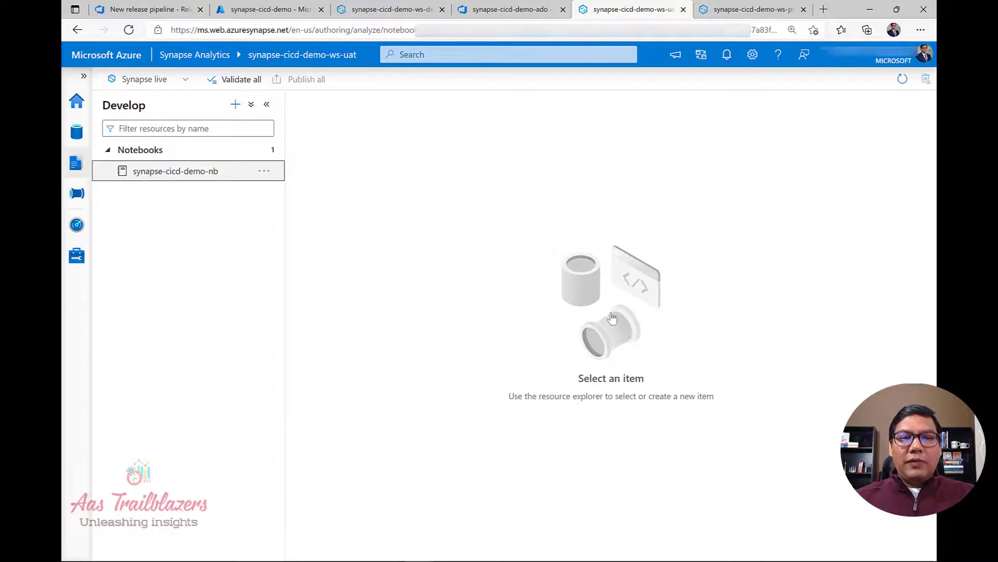
pyautogui.click(178, 173)
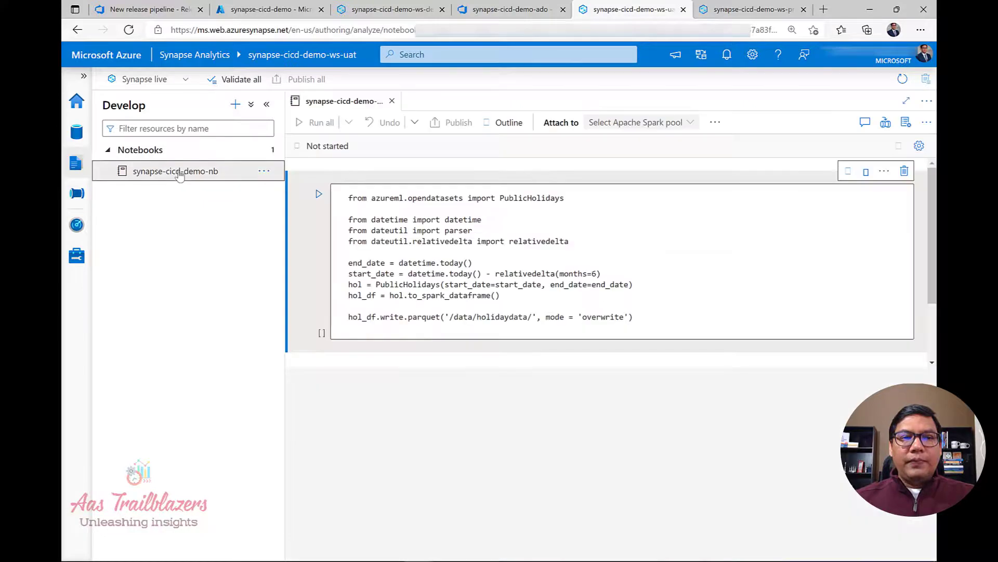
pyautogui.click(624, 263)
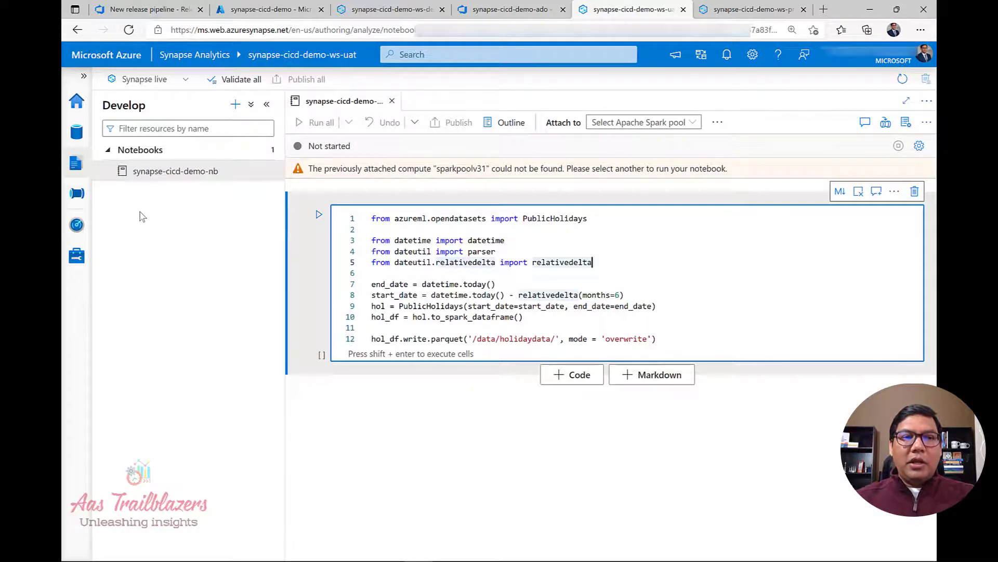
pyautogui.click(77, 194)
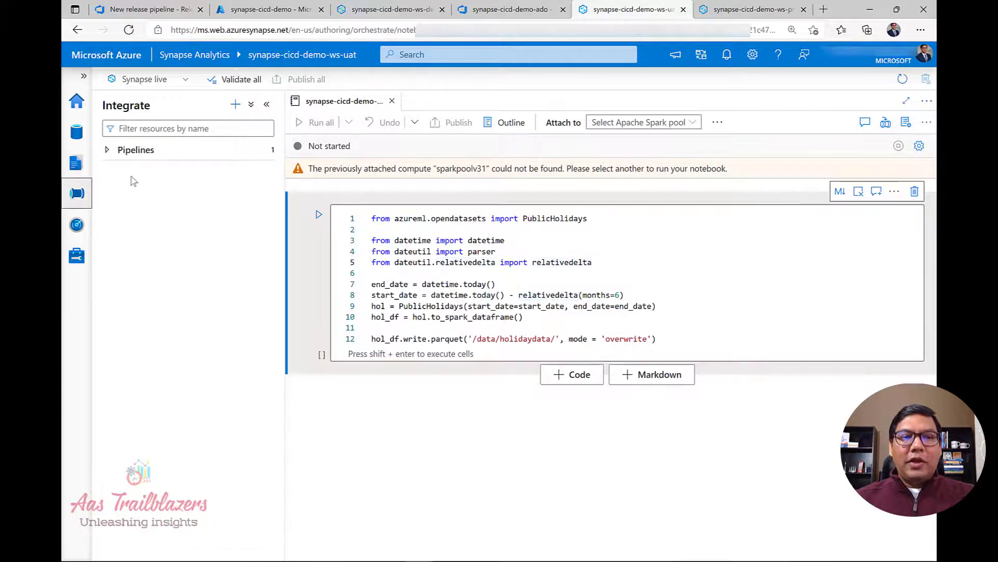
# Expand Pipelines and open synapse-cicd-demo-pipeline to show its nb-call Notebook activity.
pyautogui.click(138, 151)
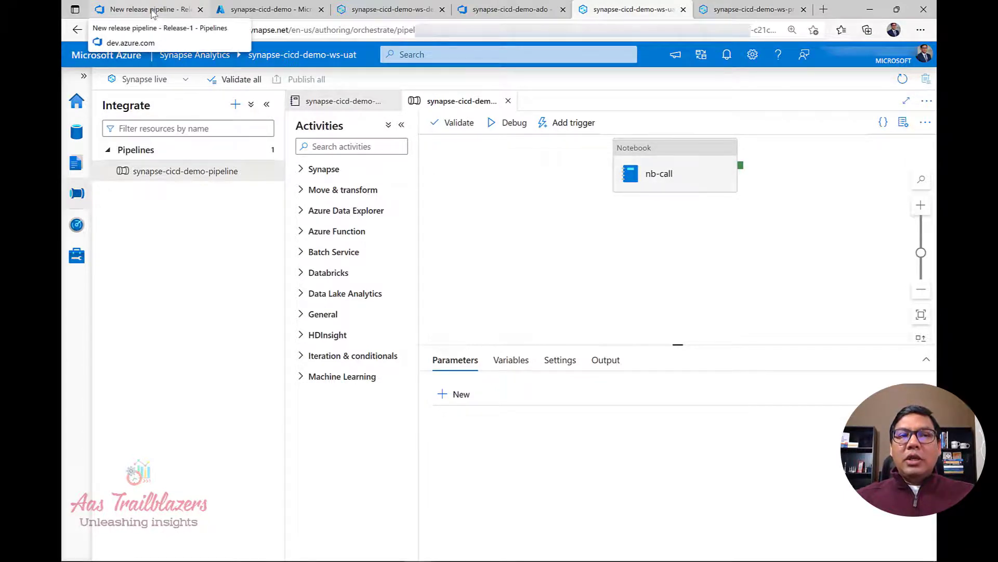
# Return to Release-1 in Azure DevOps and open the New release pipeline definition for editing.
pyautogui.click(153, 11)
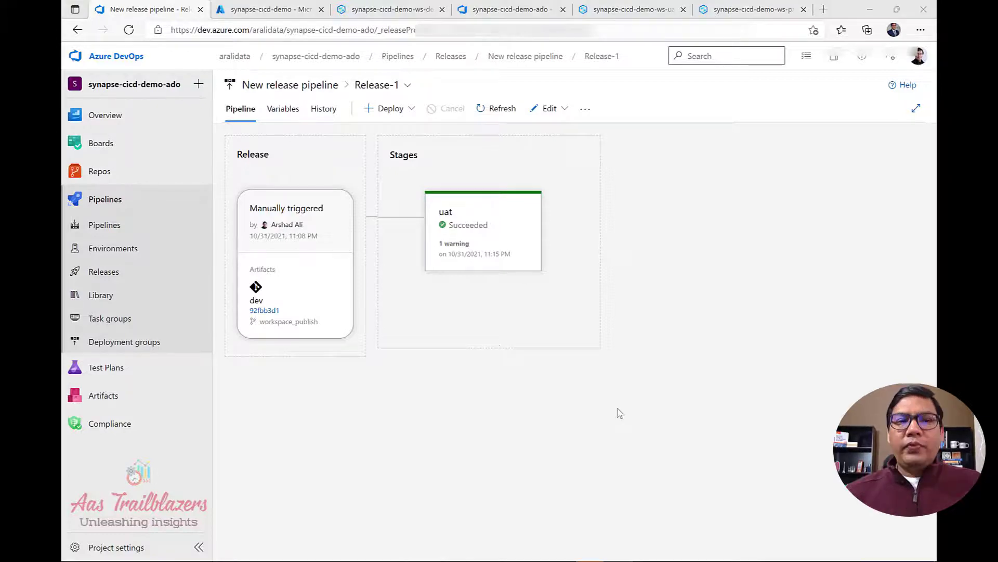
pyautogui.click(617, 409)
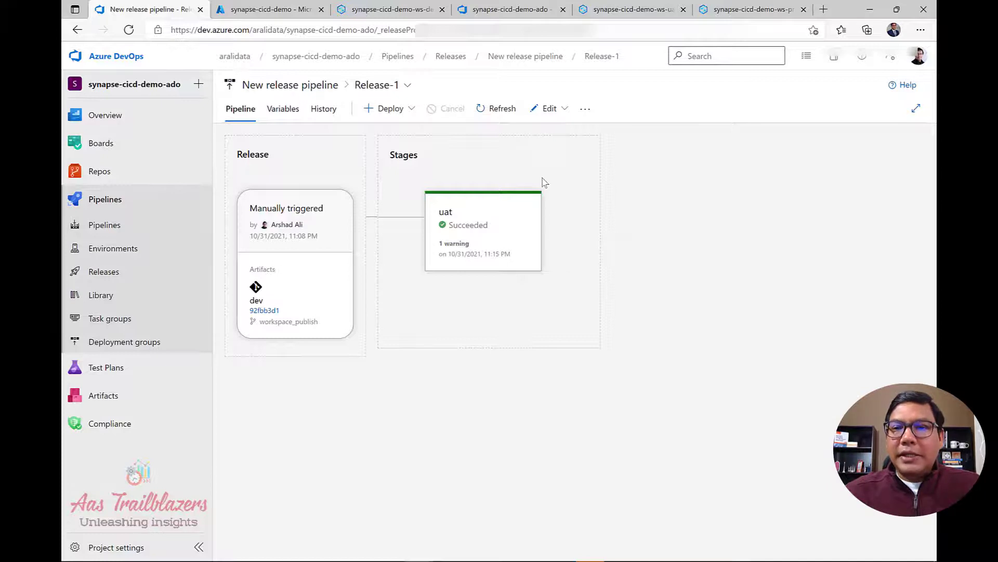
pyautogui.click(550, 109)
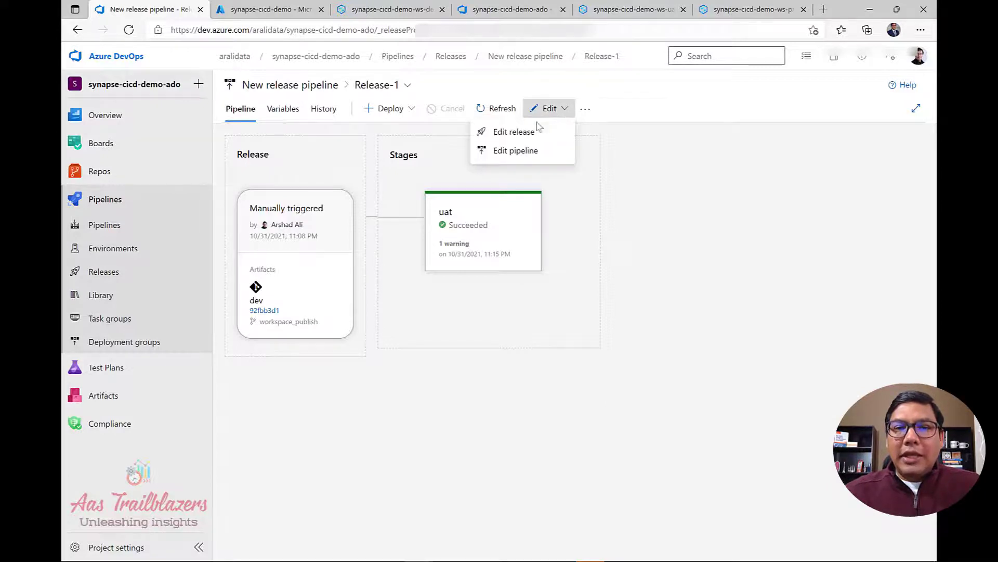
pyautogui.click(521, 151)
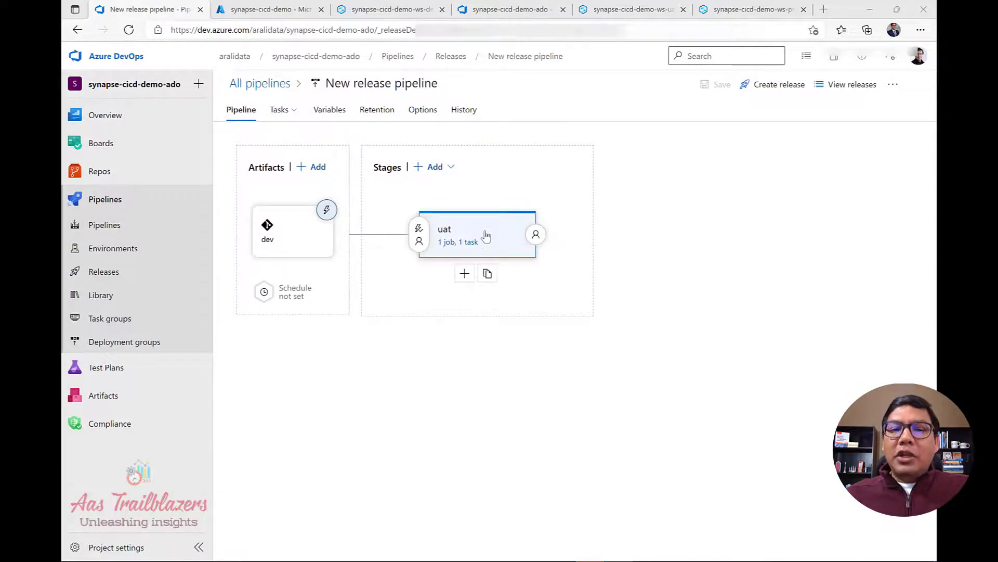
# Clone the uat stage and rename the copy to prd.
pyautogui.click(493, 274)
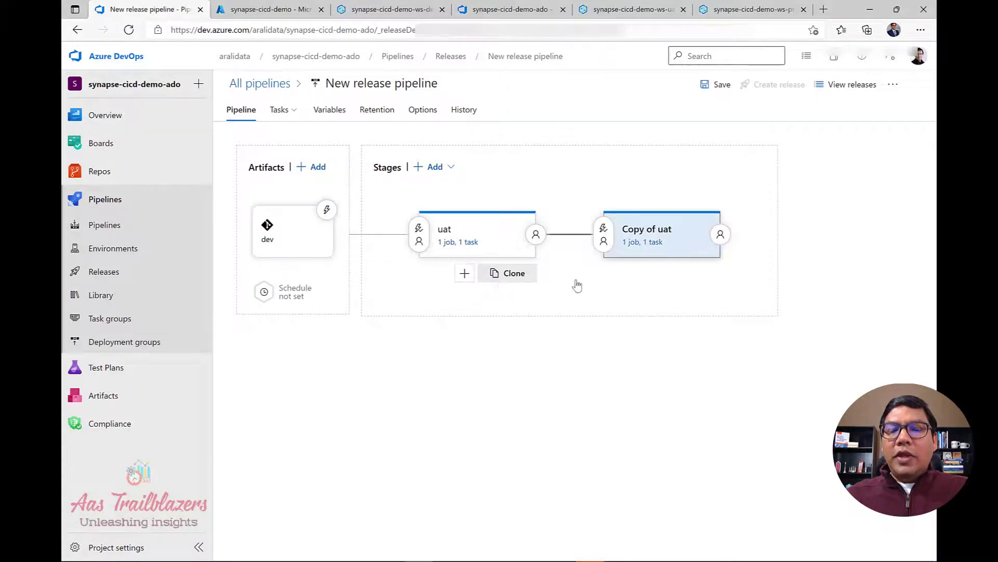
pyautogui.click(671, 236)
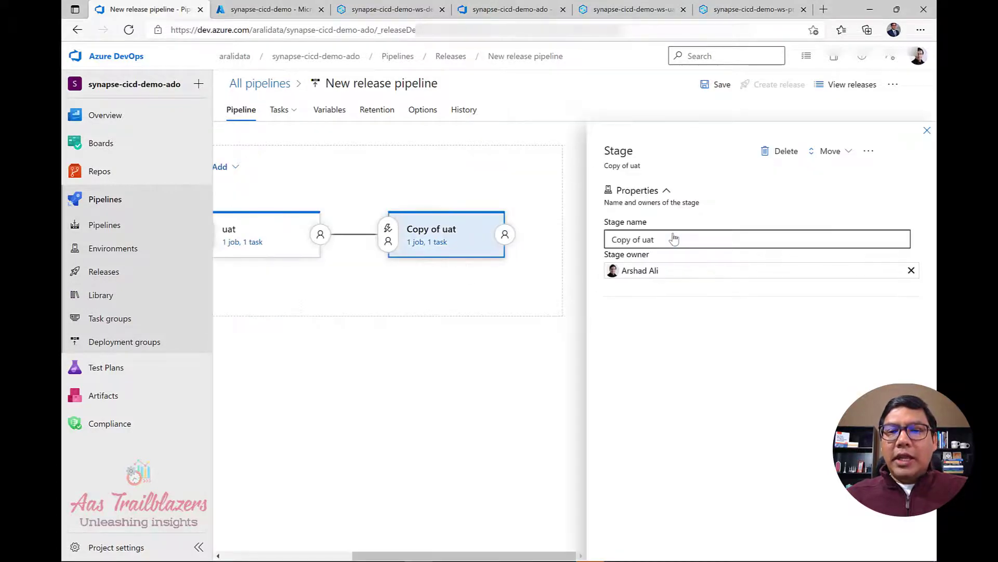
pyautogui.tripleClick(673, 237)
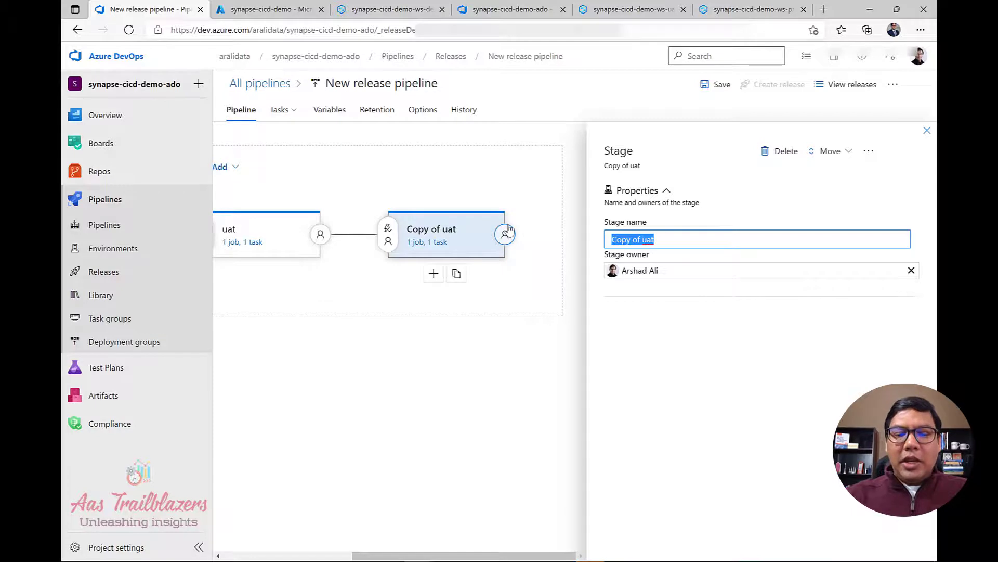
pyautogui.write('prd')
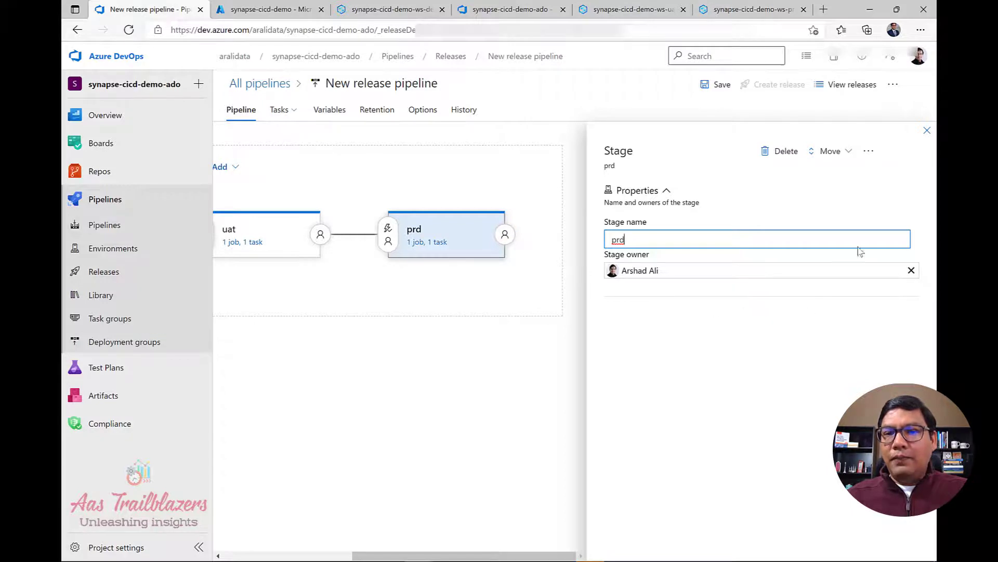
pyautogui.click(927, 131)
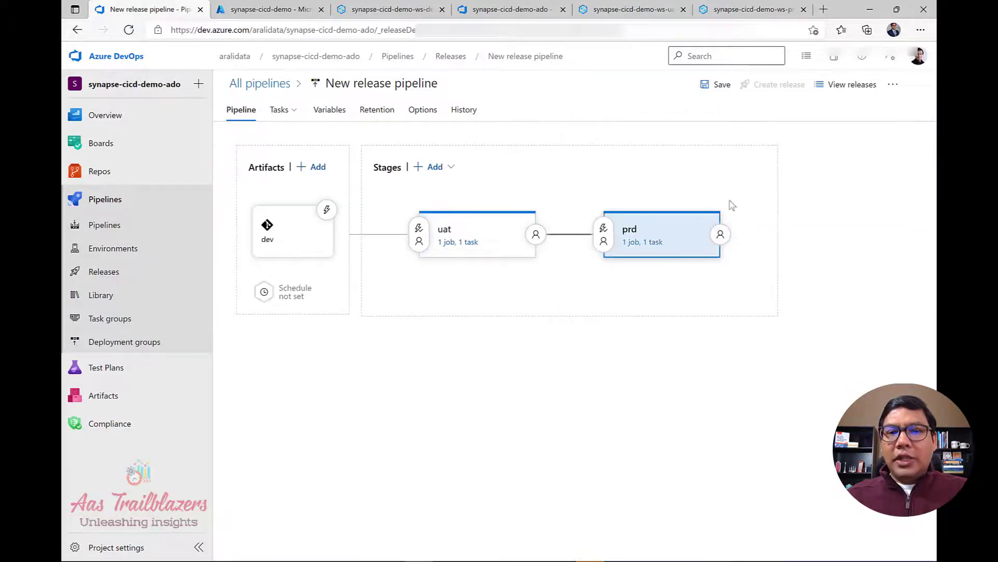
# Inspect the prd Synapse task's workspace name synapse-cicd-demo-ws-$(env), then view the pipeline variables.
pyautogui.click(645, 242)
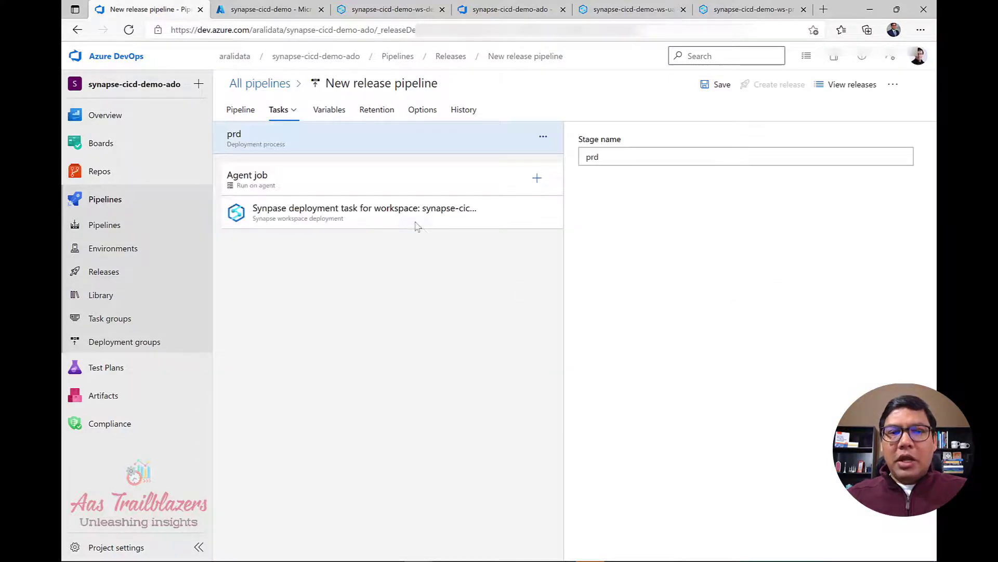
pyautogui.click(416, 226)
pyautogui.scroll(-3, 790, 378)
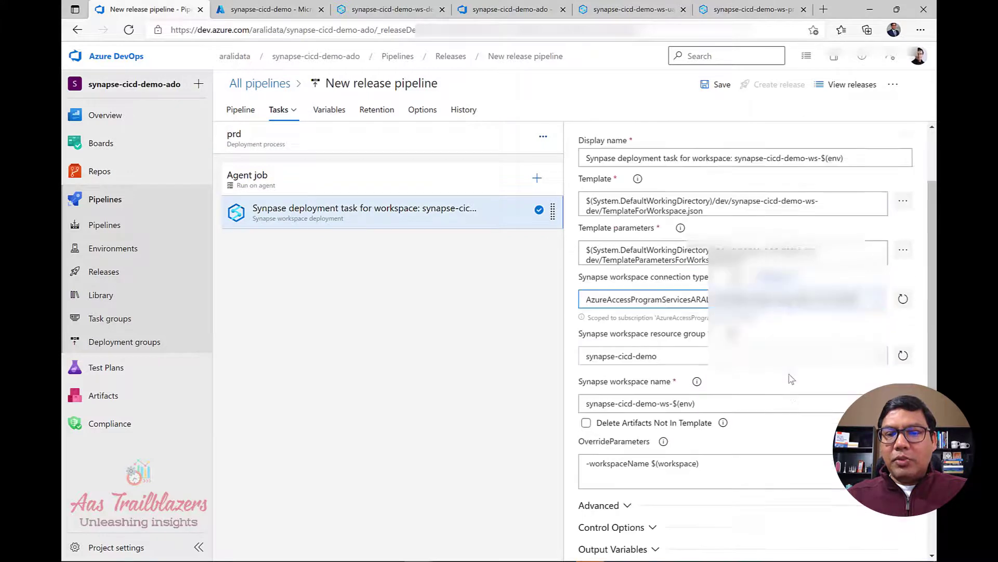
pyautogui.click(679, 344)
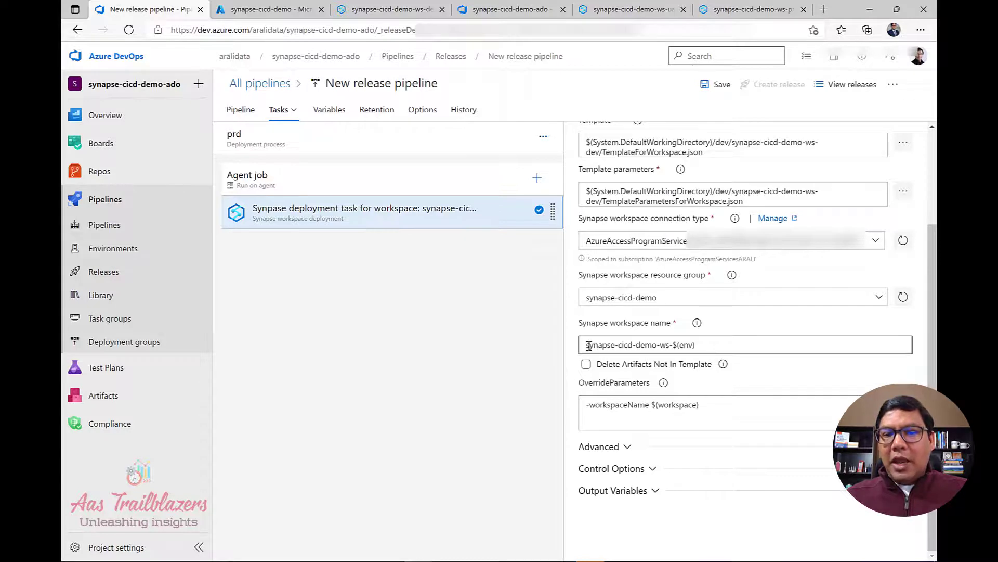
pyautogui.moveTo(590, 346); pyautogui.dragTo(730, 348)
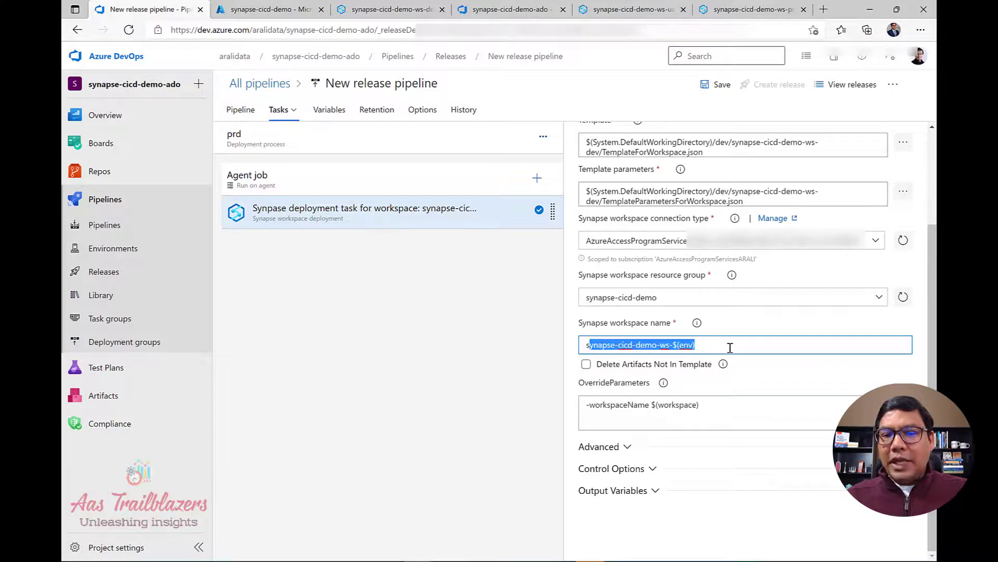
pyautogui.click(726, 346)
pyautogui.click(673, 346)
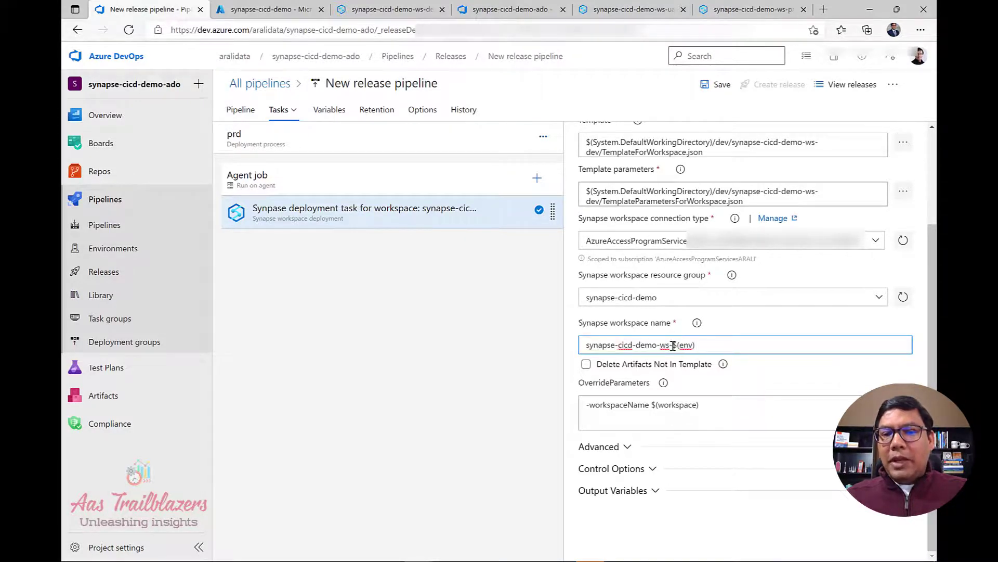
pyautogui.keyDown('shift'); pyautogui.click(710, 348); pyautogui.keyUp('shift')
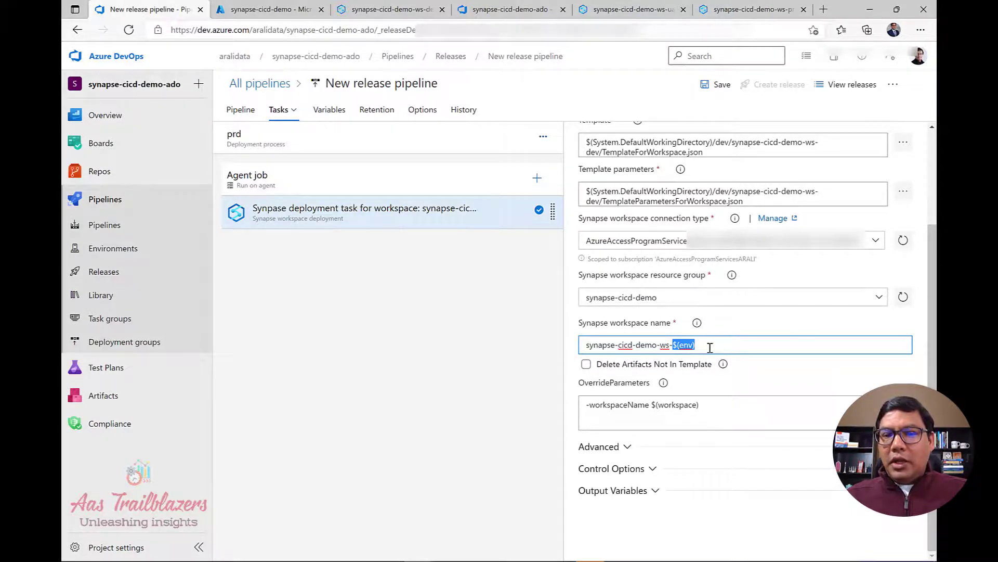
pyautogui.click(331, 110)
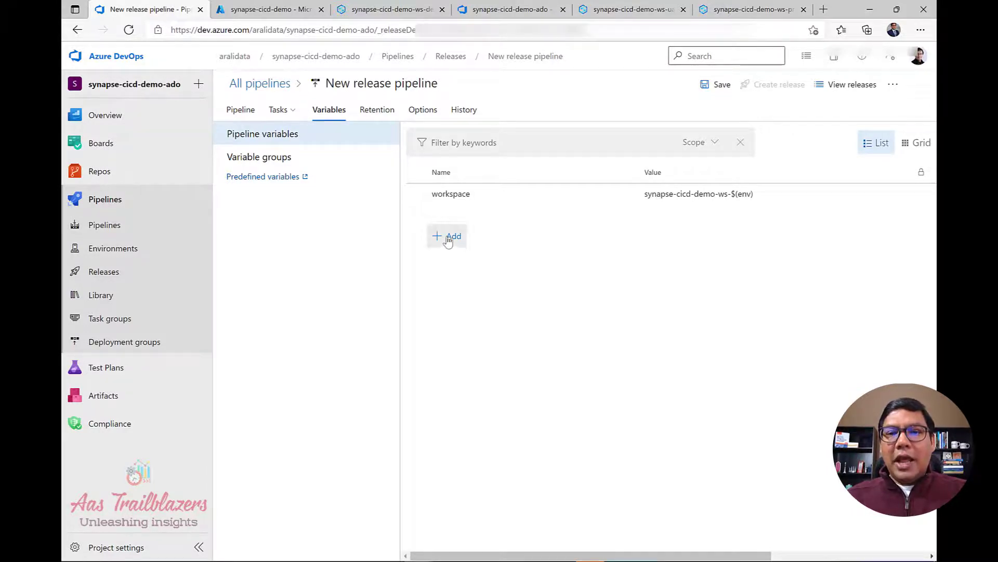
# Add a second pipeline variable named workspace with the value synapse-cicd-demo-ws-$(env).
pyautogui.moveTo(645, 200)
pyautogui.mouseDown()
pyautogui.moveTo(758, 202)
pyautogui.moveTo(639, 192)
pyautogui.mouseUp()
pyautogui.hotkey('ctrl', 'c')
pyautogui.click(757, 196)
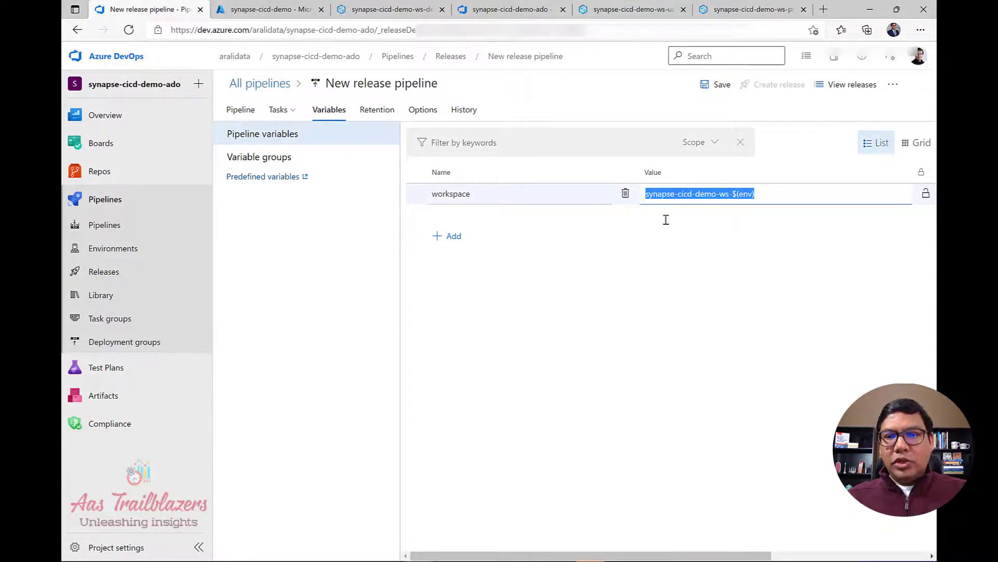
pyautogui.moveTo(526, 557); pyautogui.dragTo(430, 525)
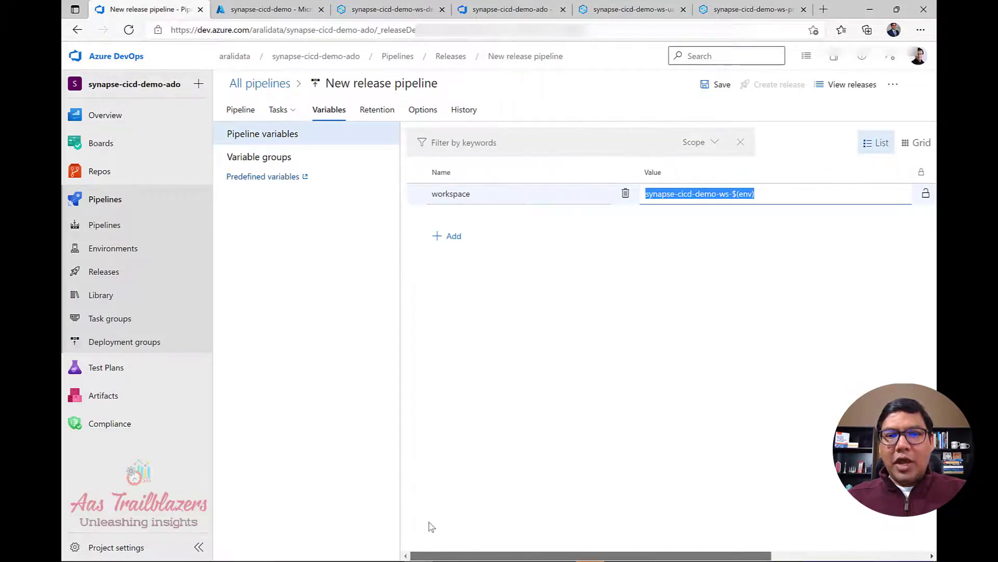
pyautogui.click(454, 236)
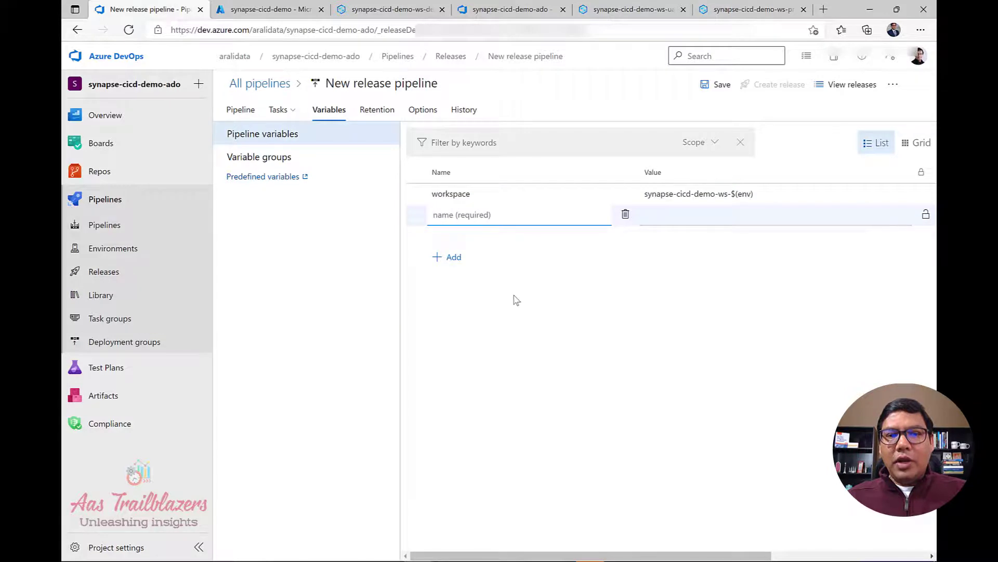
pyautogui.hotkey('ctrl', 'v')
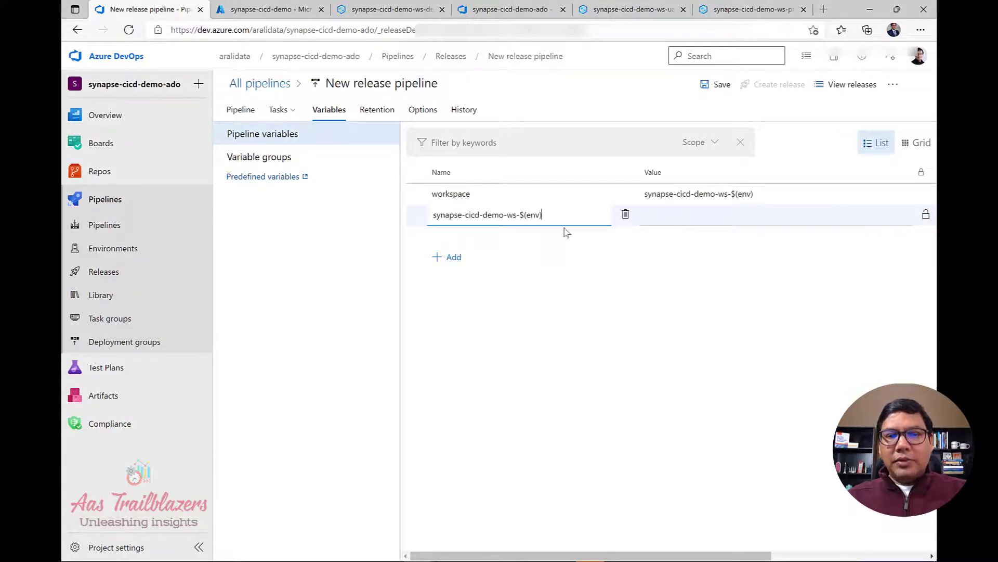
pyautogui.moveTo(563, 214); pyautogui.dragTo(263, 206)
pyautogui.write('workspace')
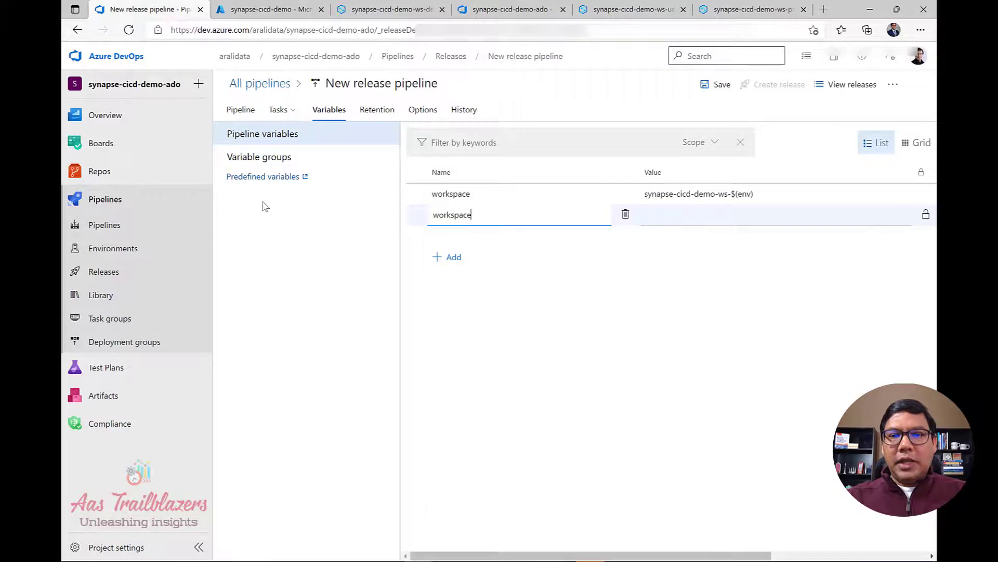
pyautogui.press('Tab')
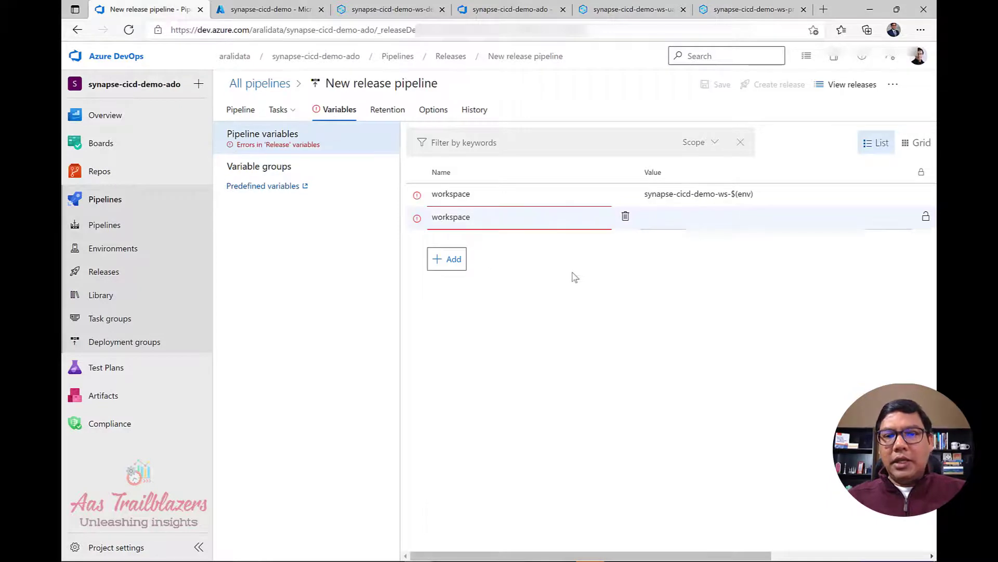
pyautogui.click(663, 219)
pyautogui.hotkey('ctrl', 'v')
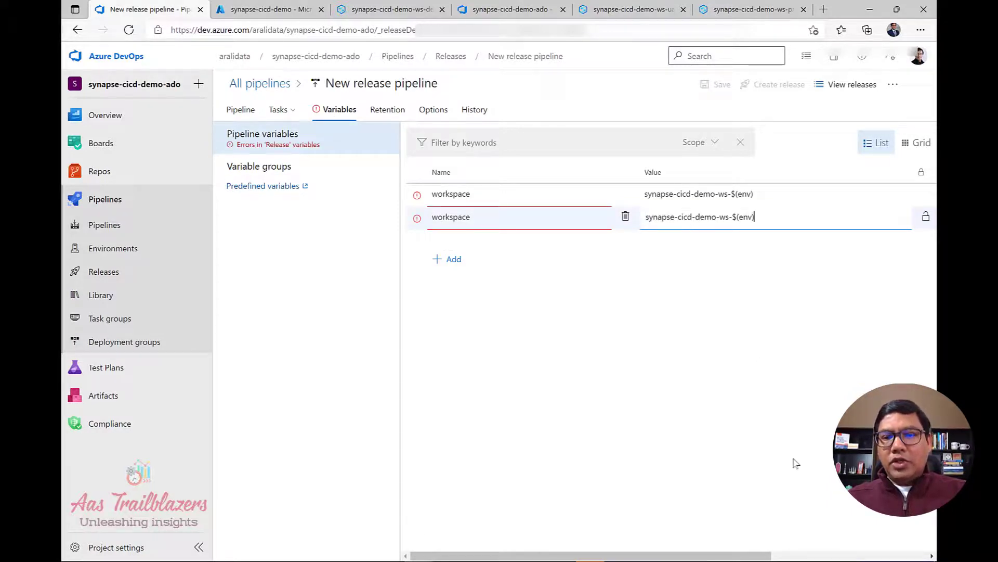
pyautogui.moveTo(773, 556); pyautogui.dragTo(908, 555)
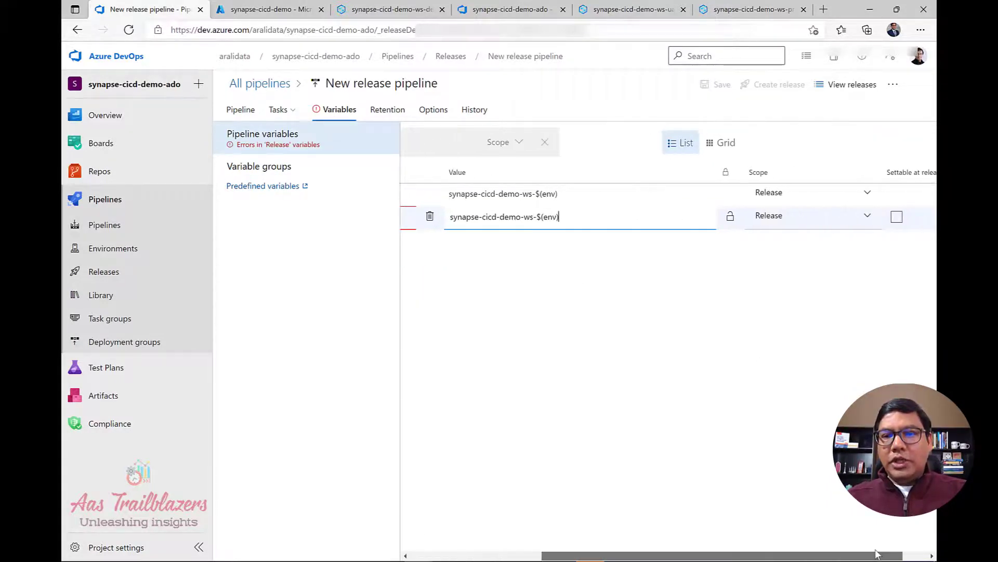
# Scope the first workspace variable to uat and the second to prd, then check the variable groups.
pyautogui.click(865, 195)
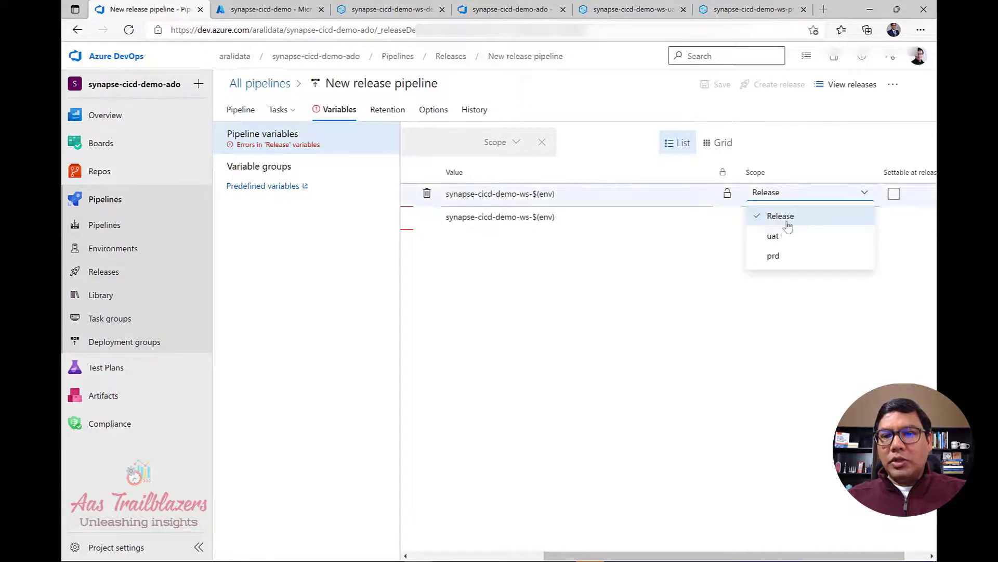
pyautogui.click(767, 237)
pyautogui.click(866, 215)
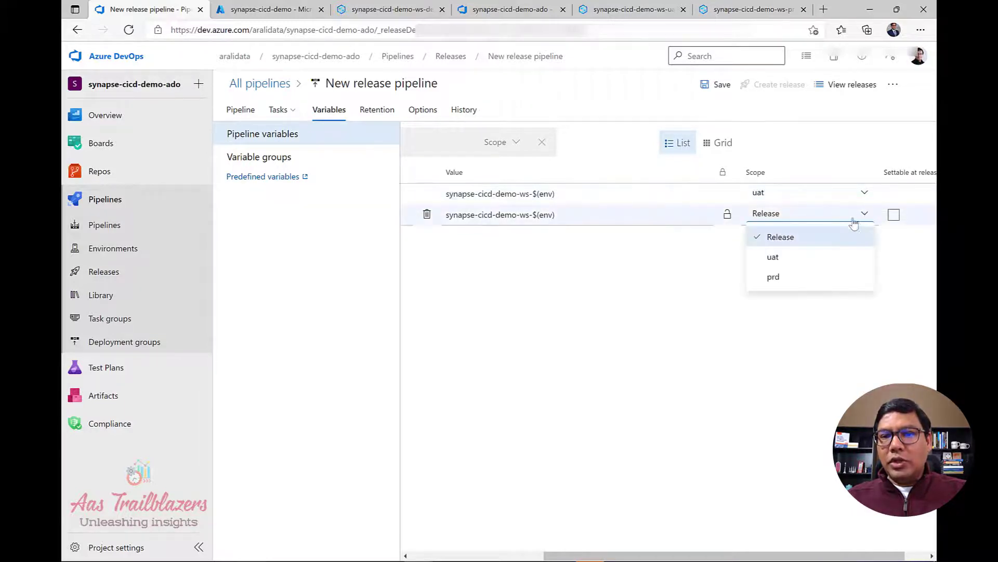
pyautogui.click(783, 279)
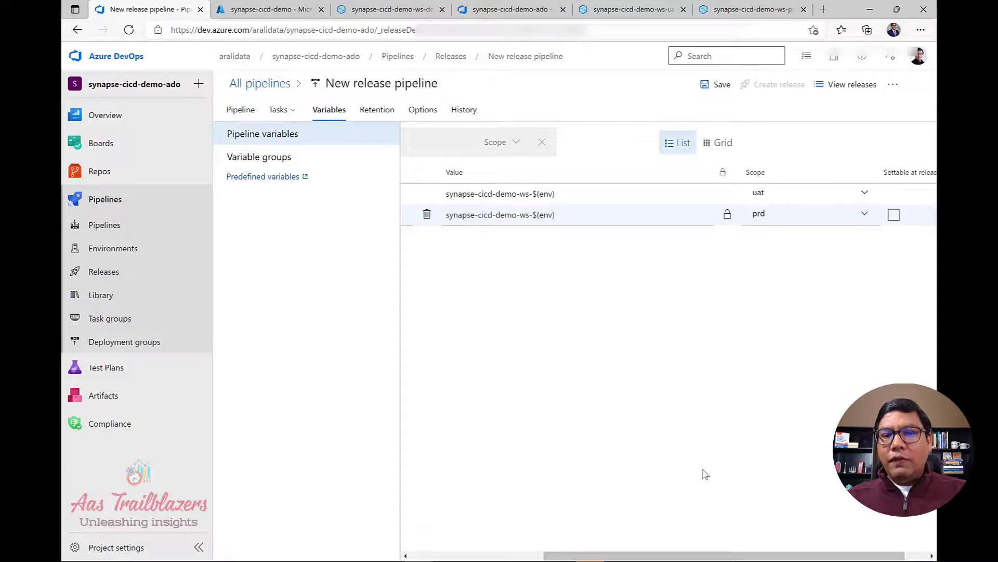
pyautogui.moveTo(673, 554); pyautogui.dragTo(486, 535)
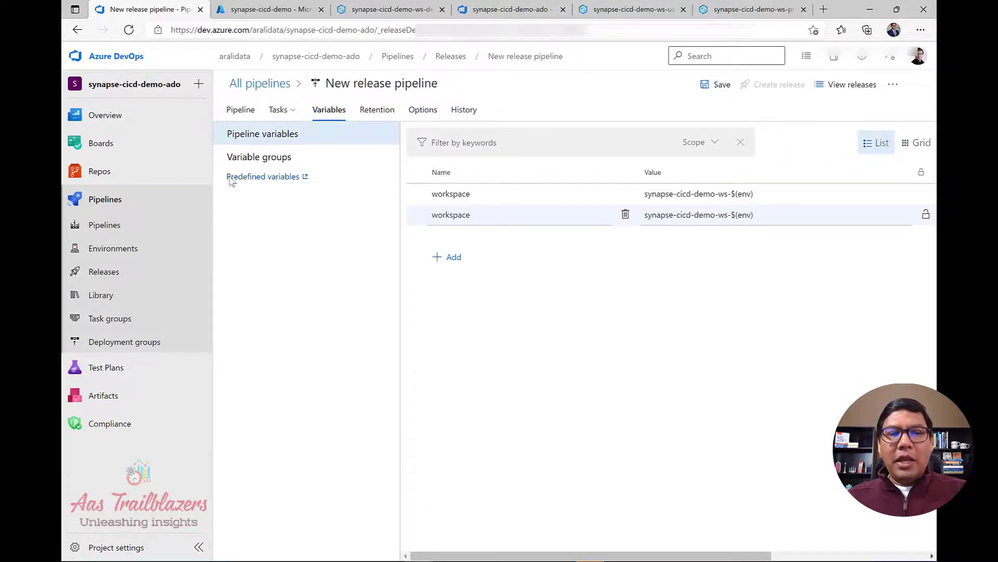
pyautogui.click(265, 161)
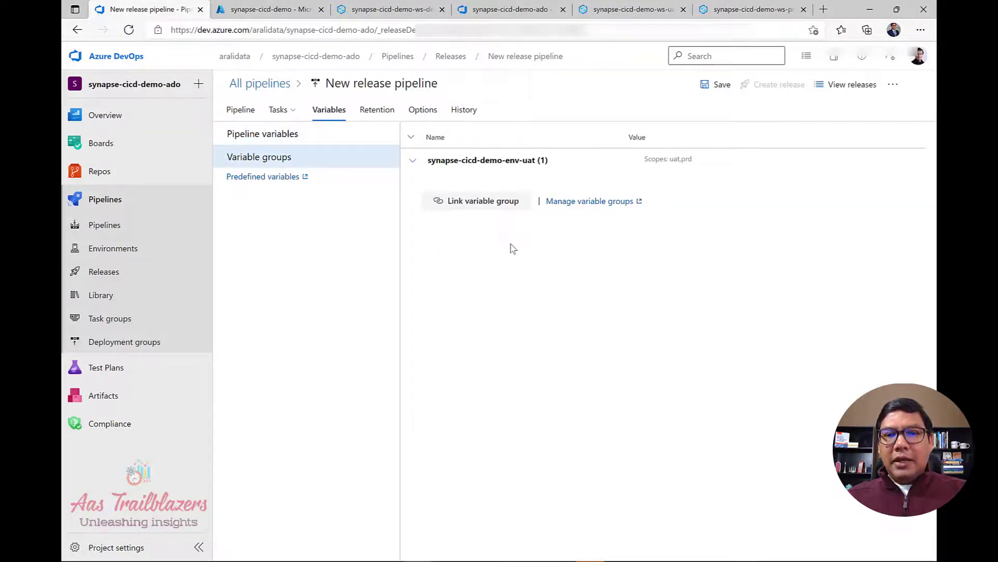
# Link the synapse-cicd-demo-env-prd variable group to the pipeline, scoped to the prd stage.
pyautogui.click(499, 206)
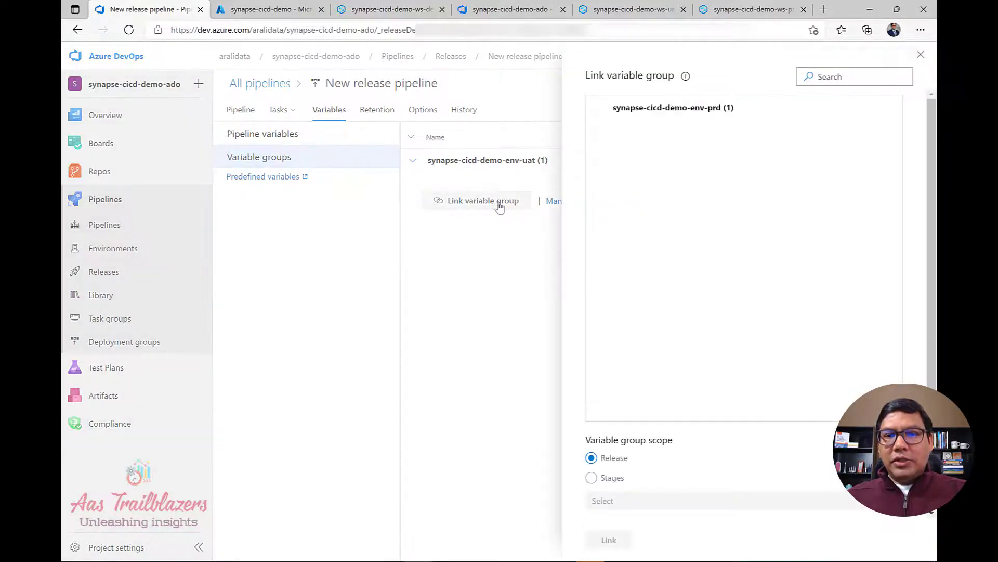
pyautogui.click(698, 116)
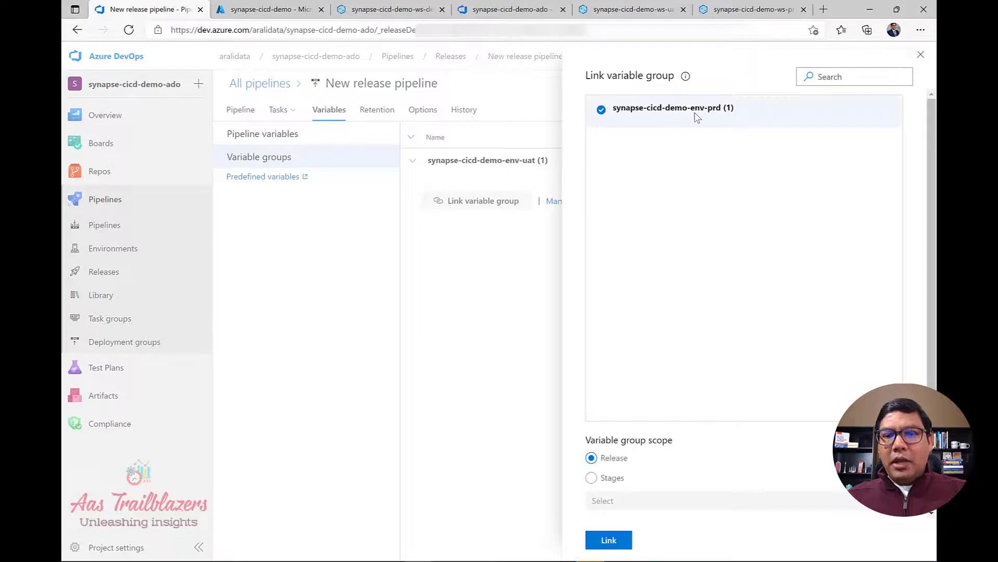
pyautogui.click(619, 479)
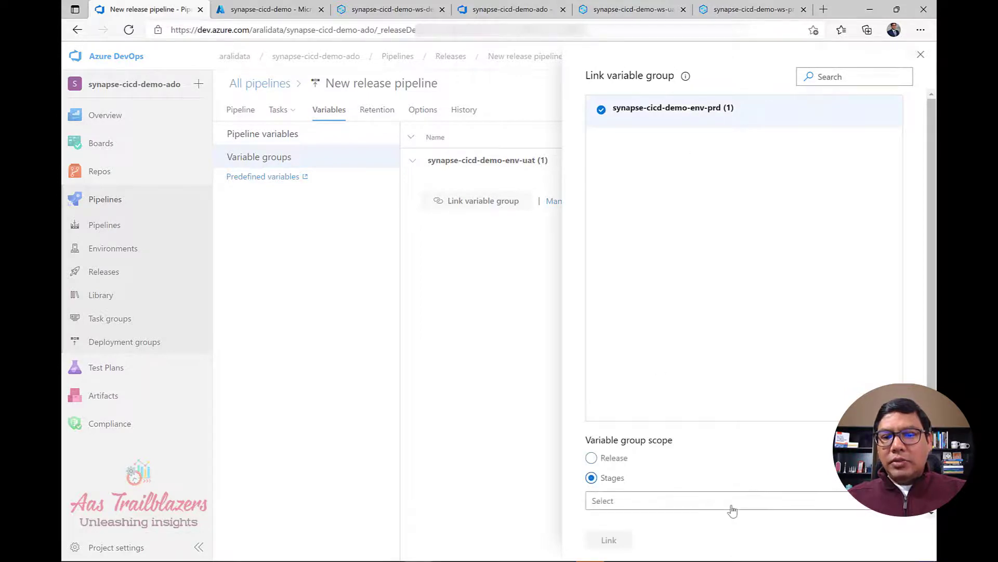
pyautogui.click(728, 502)
pyautogui.click(632, 483)
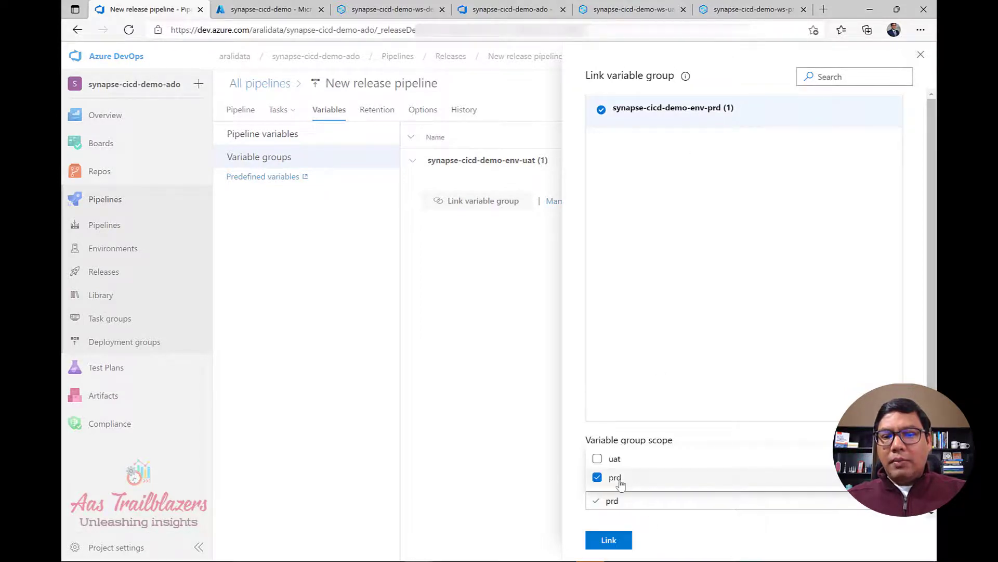
pyautogui.click(609, 540)
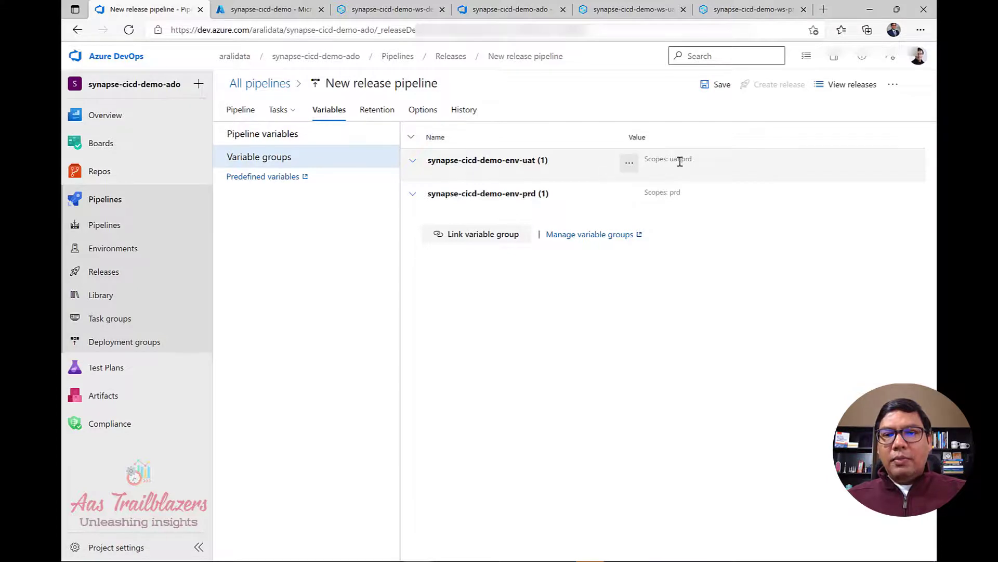
# Change the synapse-cicd-demo-env-uat group's scope to the uat stage only, removing prd.
pyautogui.click(629, 165)
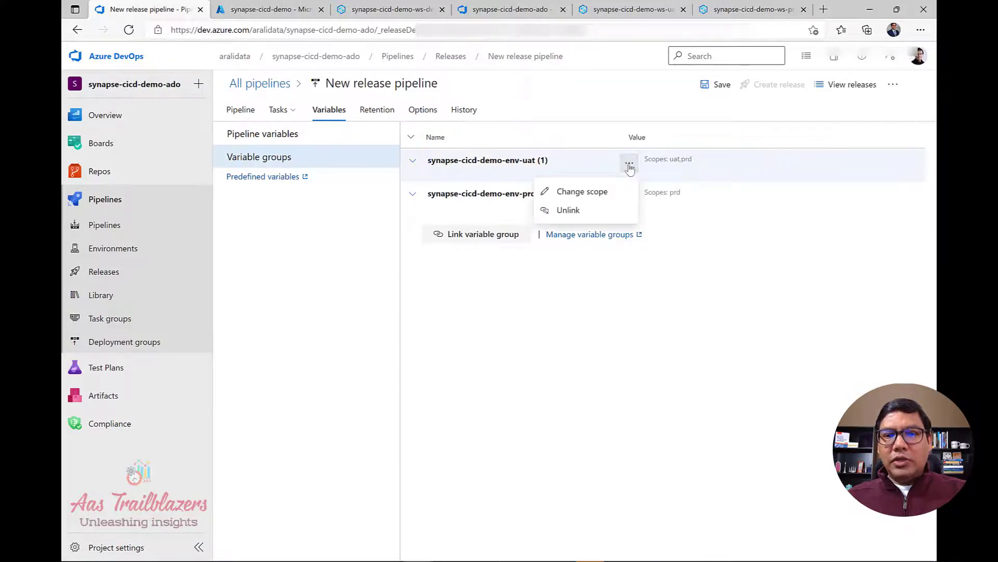
pyautogui.click(585, 192)
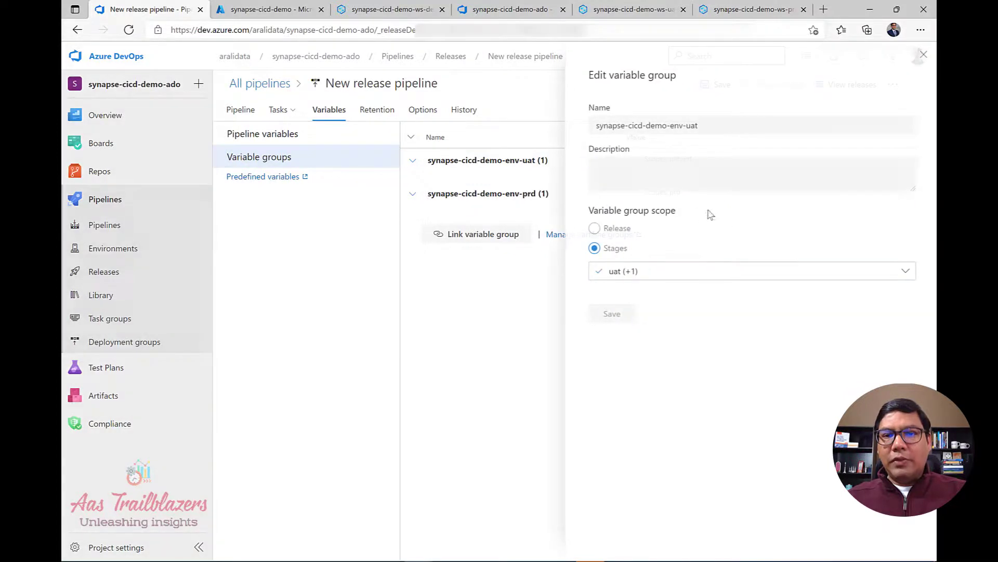
pyautogui.click(720, 271)
pyautogui.click(605, 316)
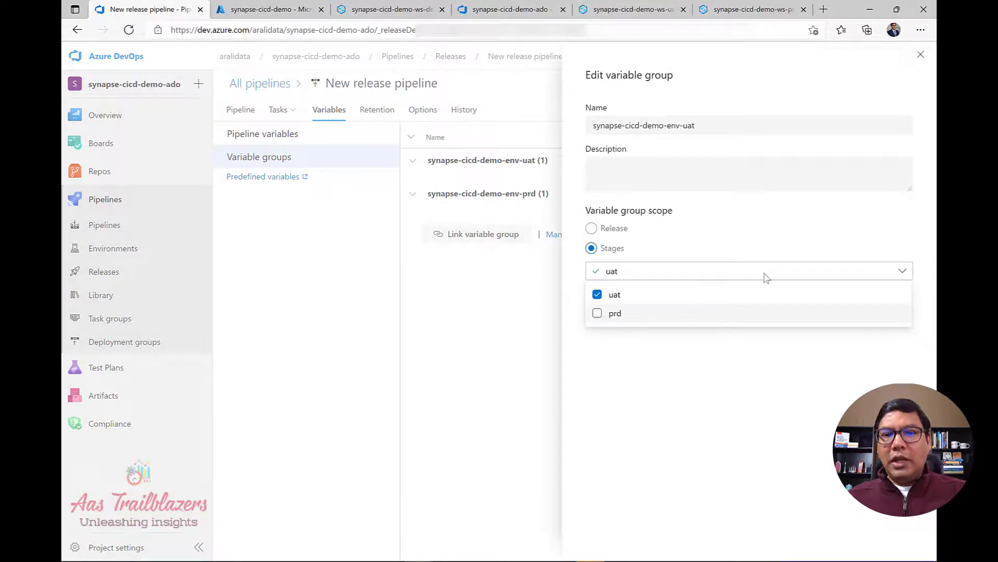
pyautogui.click(815, 233)
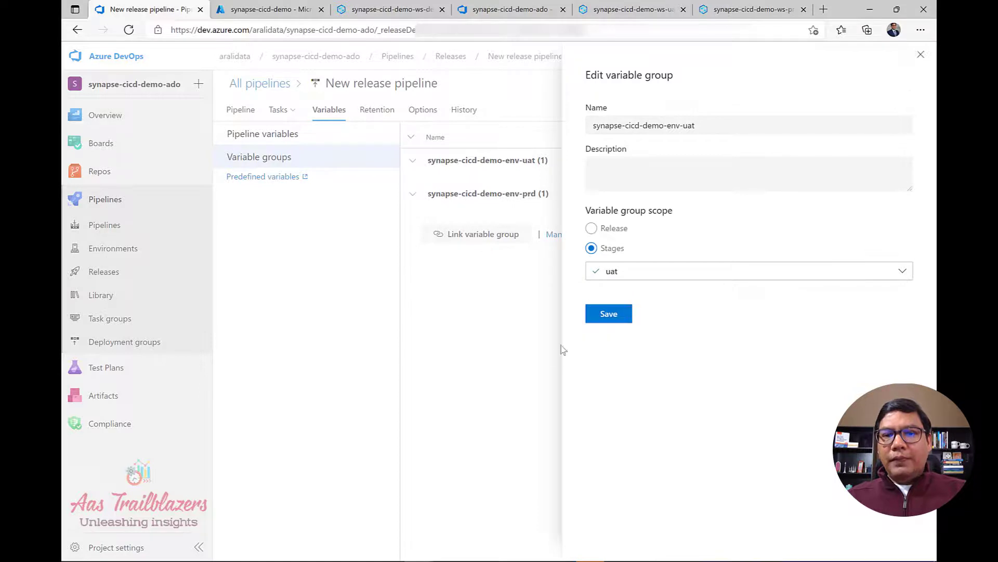
pyautogui.click(620, 318)
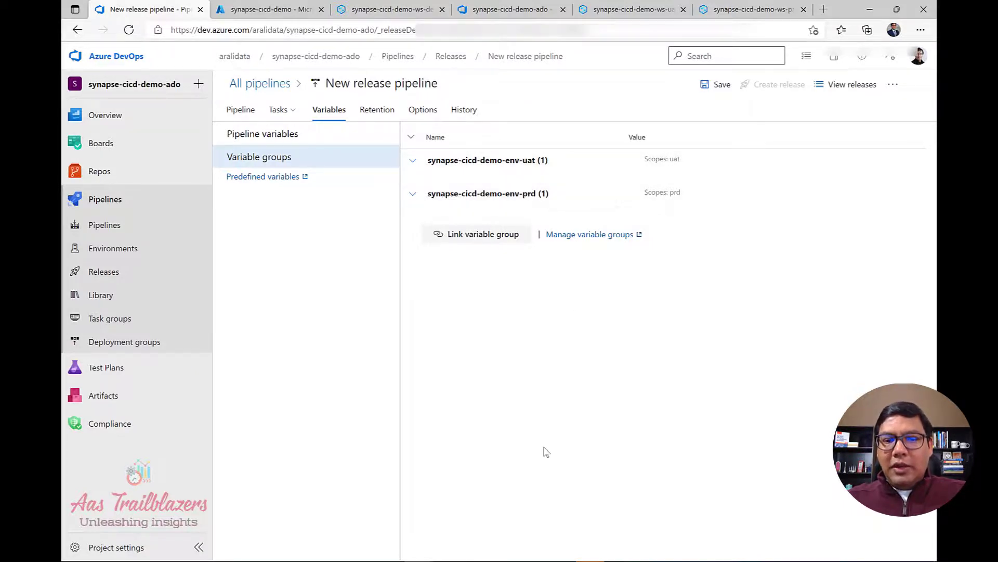
pyautogui.click(275, 136)
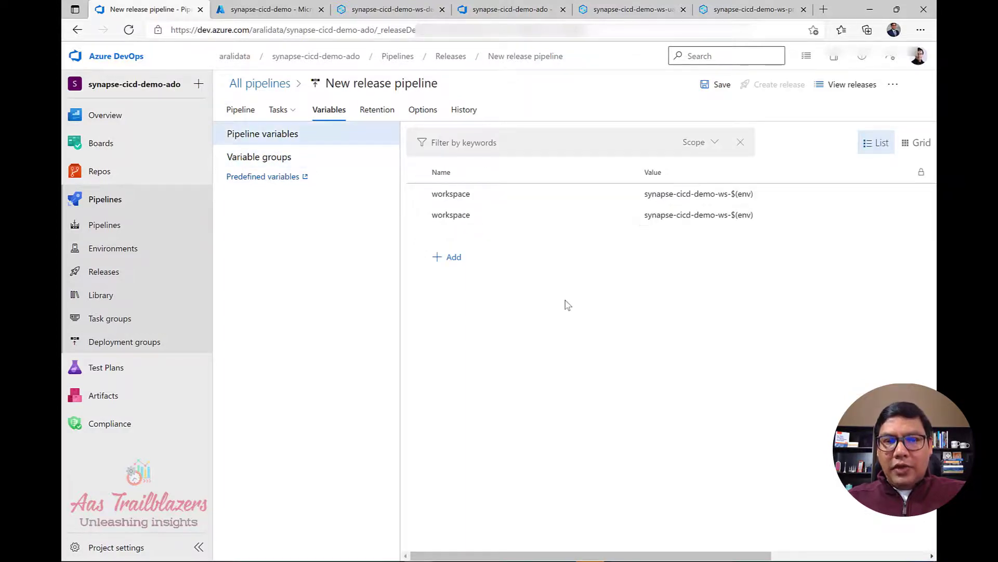
# Check the variable groups' Scope column, then return to the Pipeline diagram.
pyautogui.moveTo(755, 555); pyautogui.dragTo(581, 528)
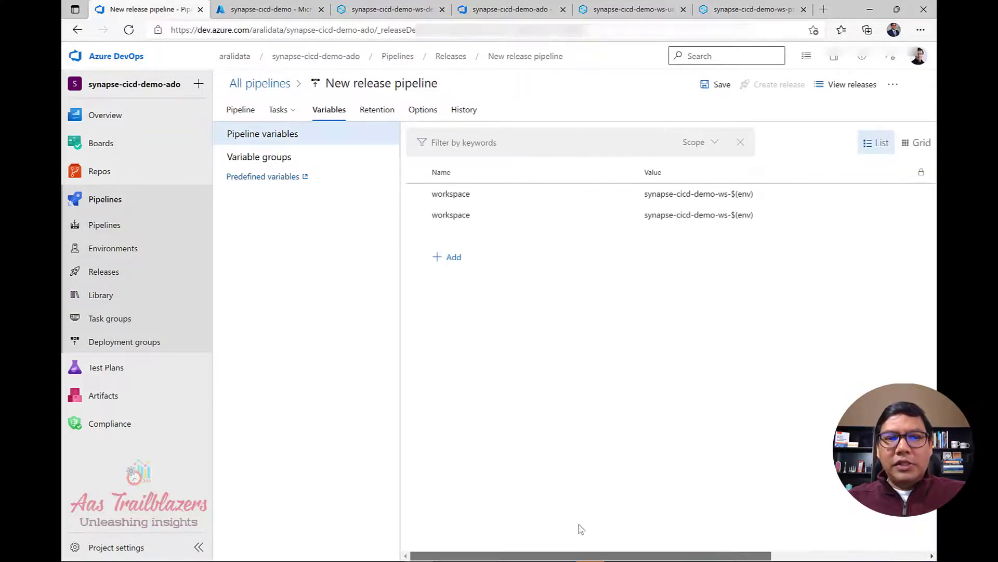
pyautogui.click(245, 111)
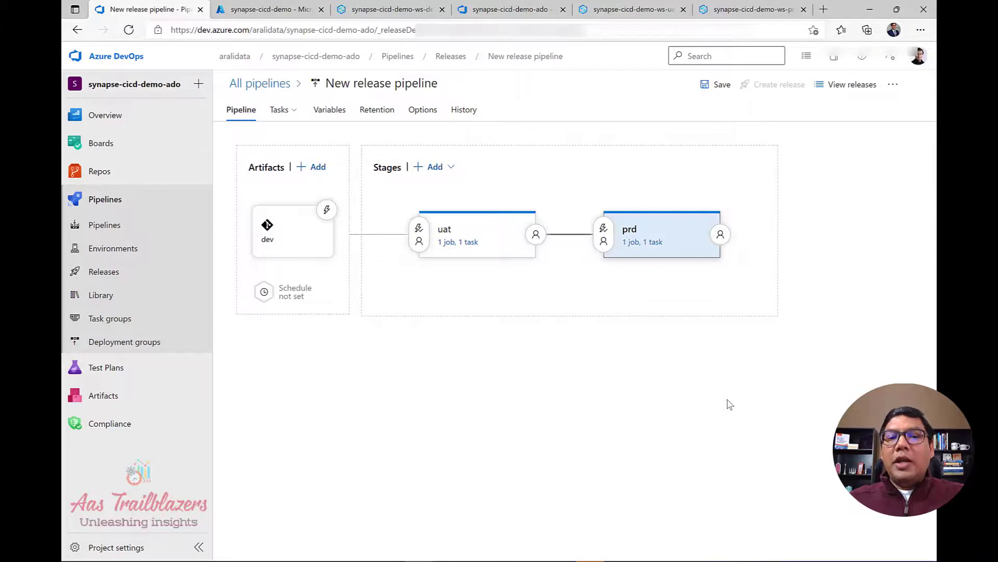
# Enable the dev artifact's continuous deployment trigger with a workspace_publish branch filter, then save the pipeline.
pyautogui.click(328, 211)
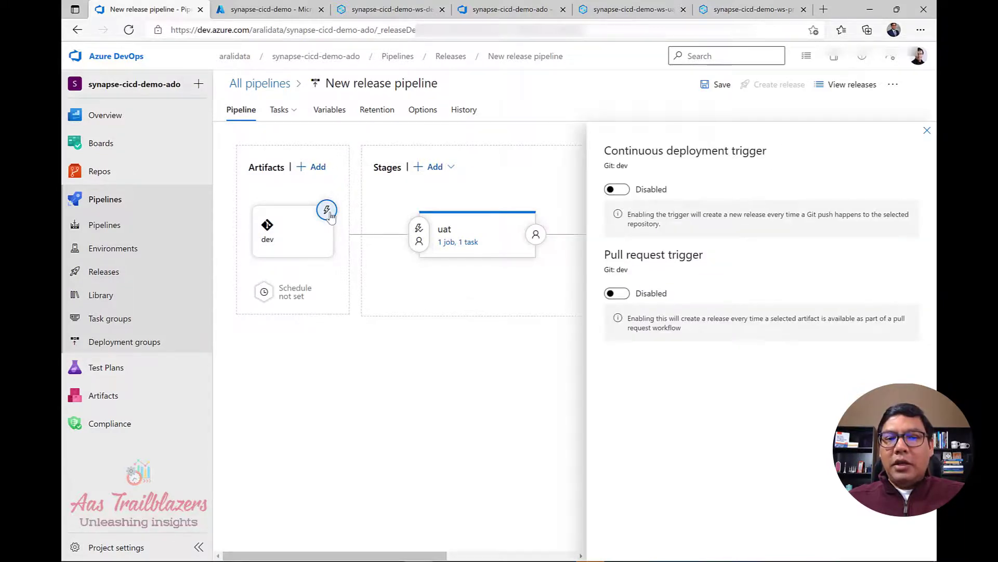
pyautogui.click(621, 193)
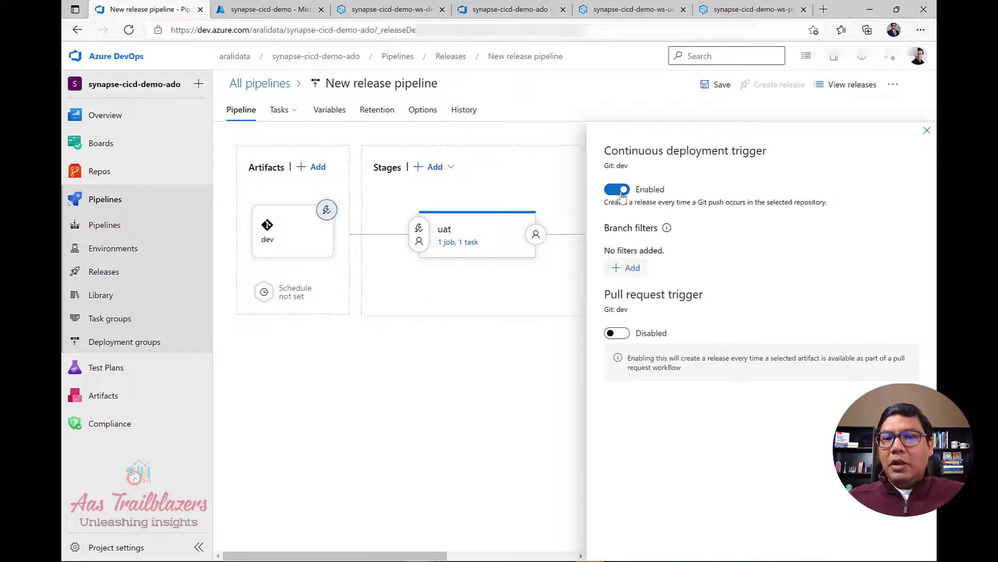
pyautogui.click(639, 271)
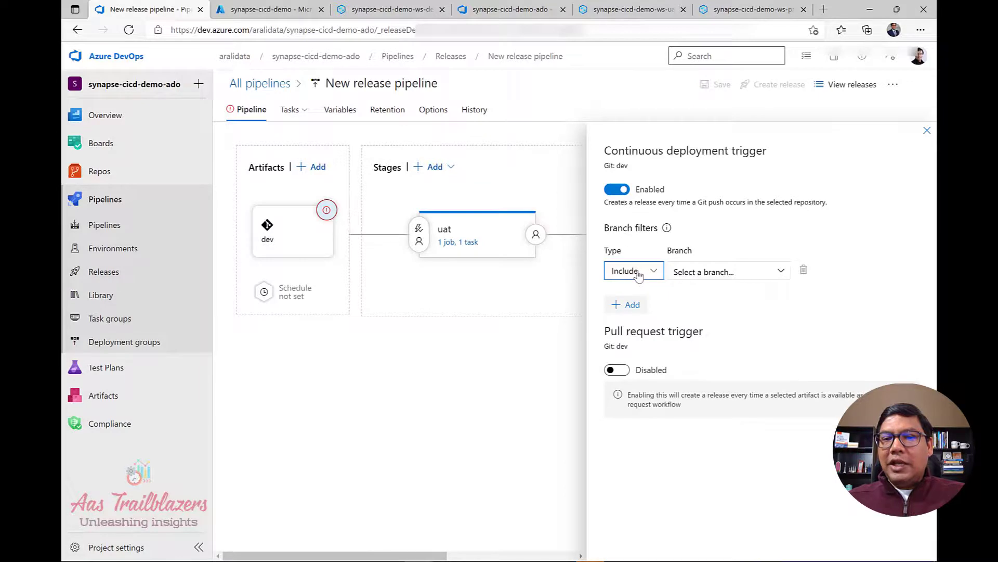
pyautogui.click(728, 274)
pyautogui.click(717, 352)
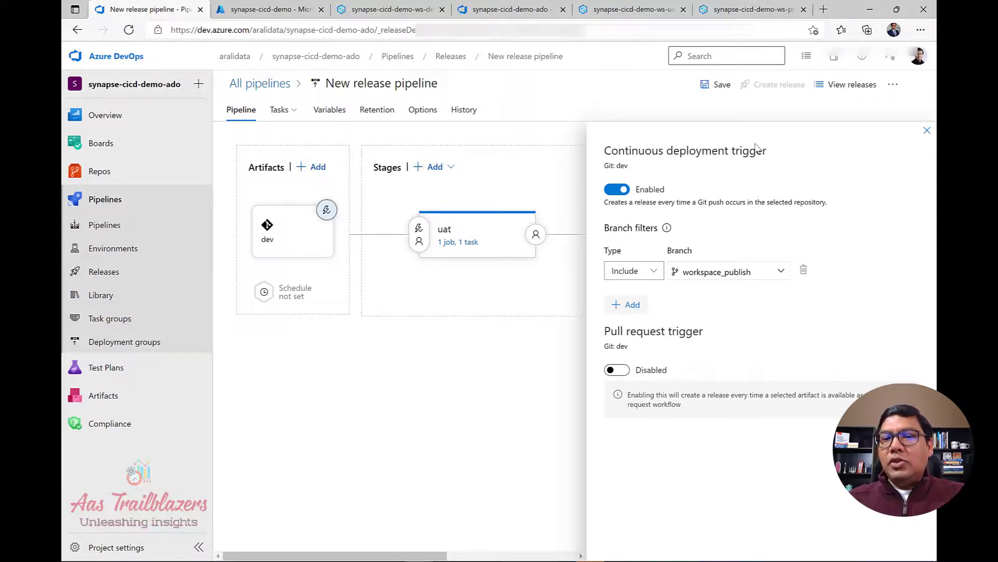
pyautogui.click(927, 131)
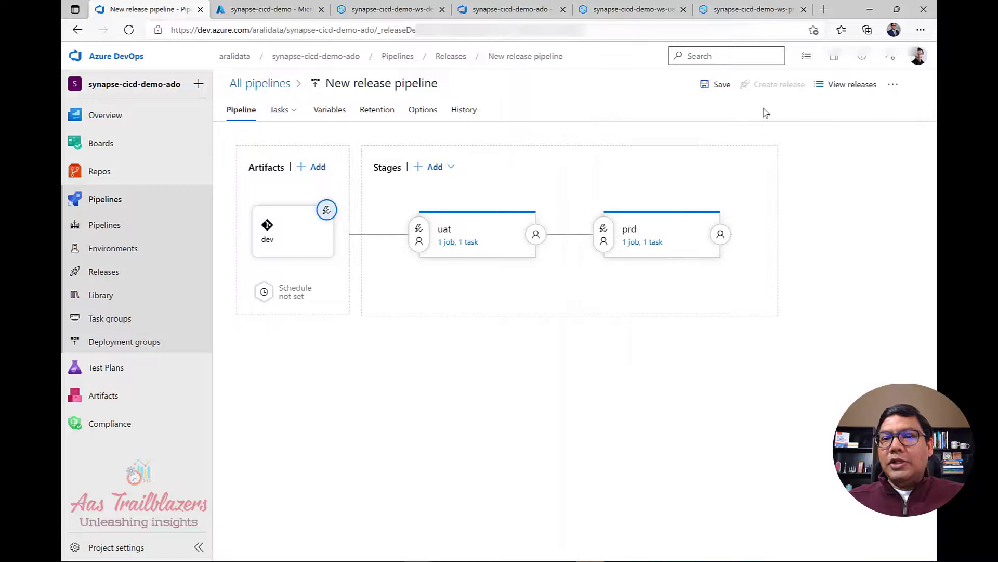
pyautogui.click(720, 87)
pyautogui.click(548, 348)
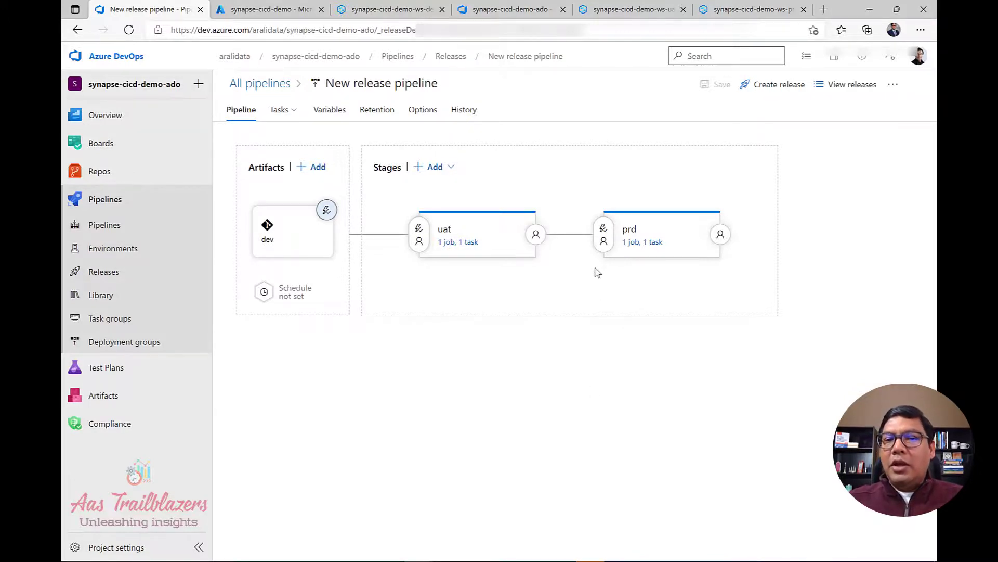
# Turn on pre-deployment approvals for prd with a searched user as approver, then save the pipeline.
pyautogui.click(604, 242)
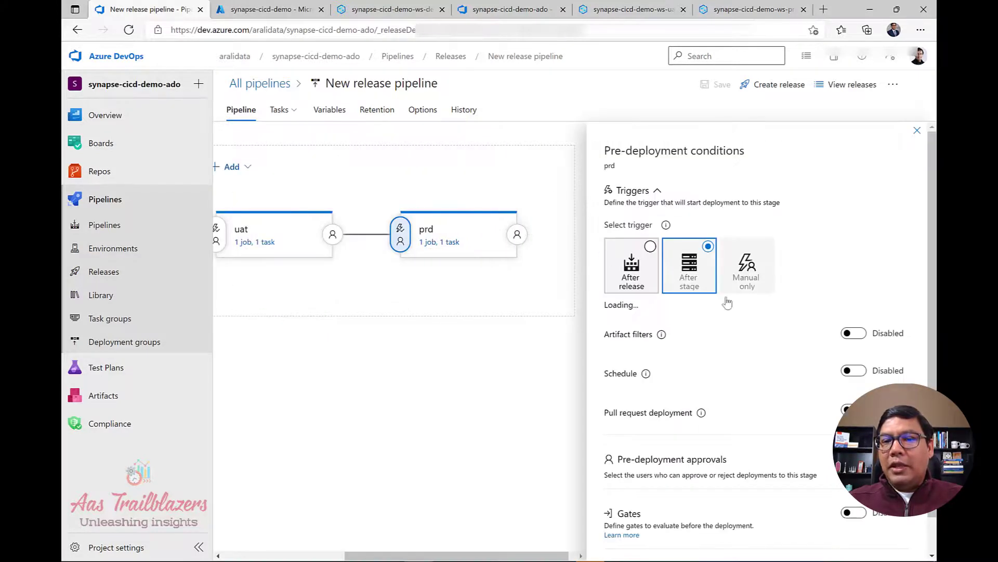
pyautogui.scroll(-2, 771, 323)
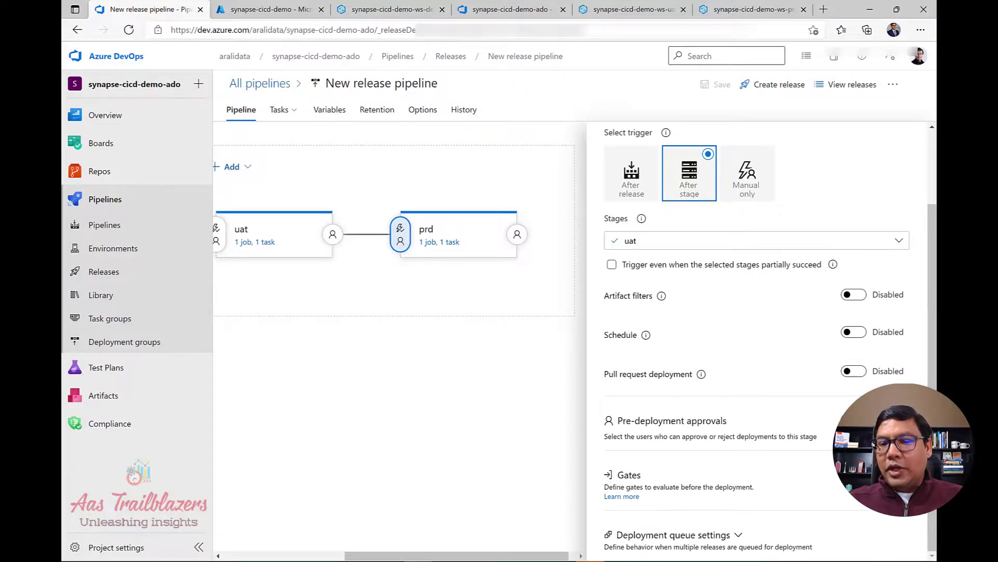
pyautogui.click(855, 420)
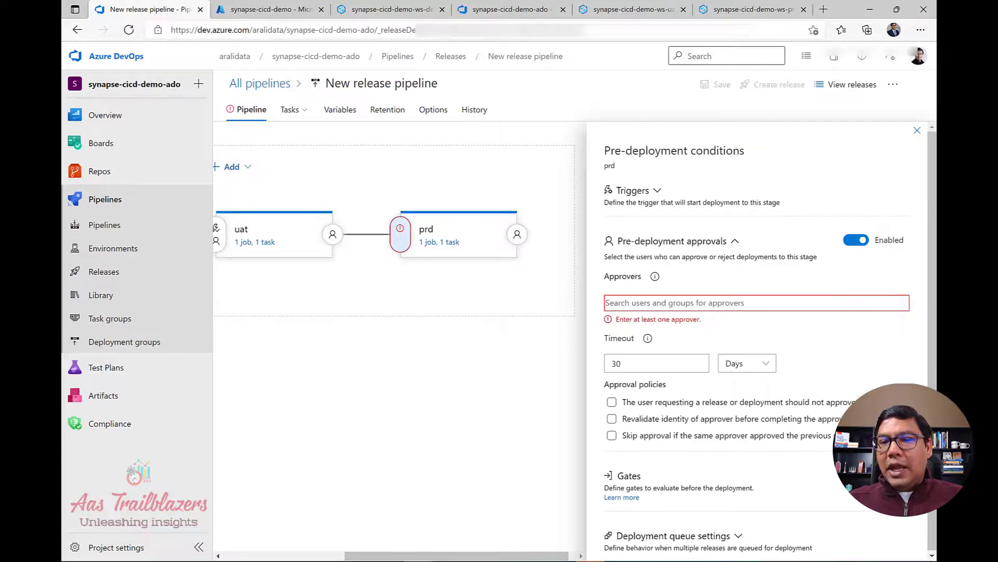
pyautogui.click(712, 302)
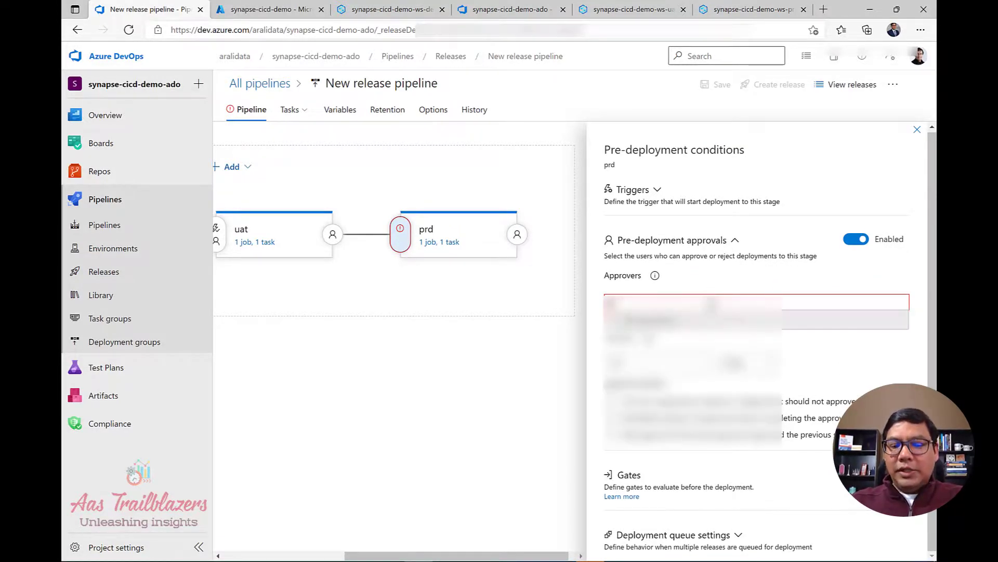
pyautogui.write('li')
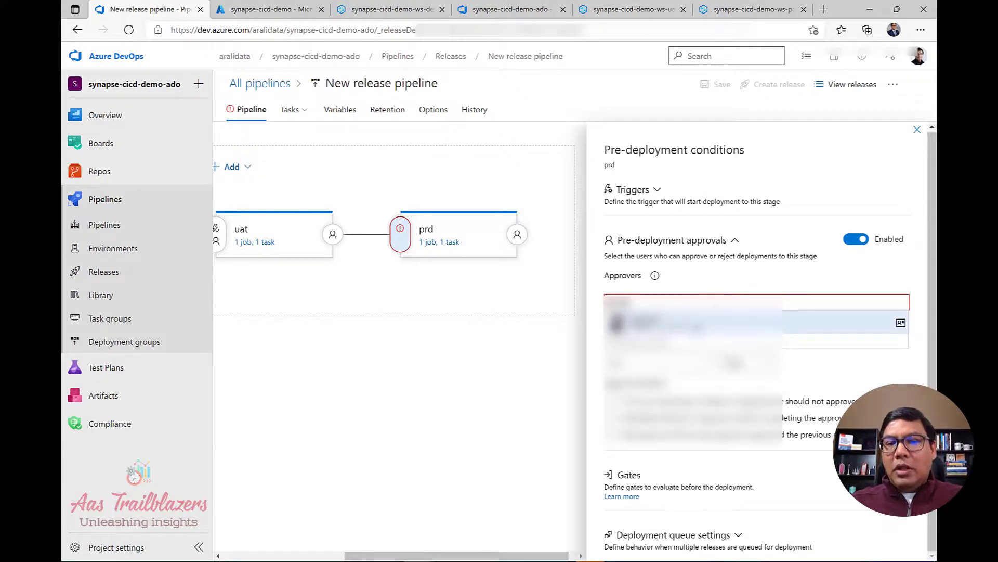
pyautogui.click(655, 323)
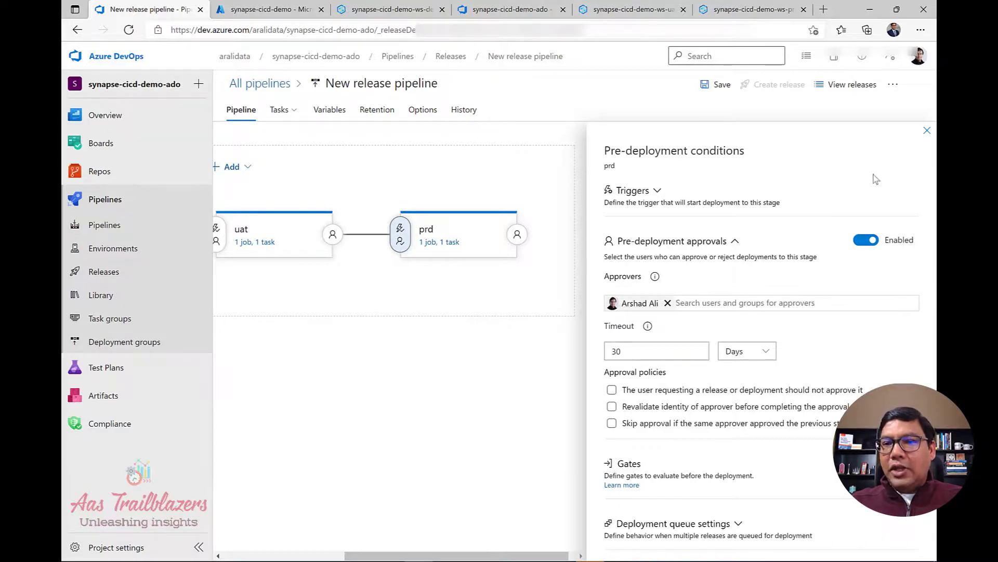
pyautogui.click(926, 133)
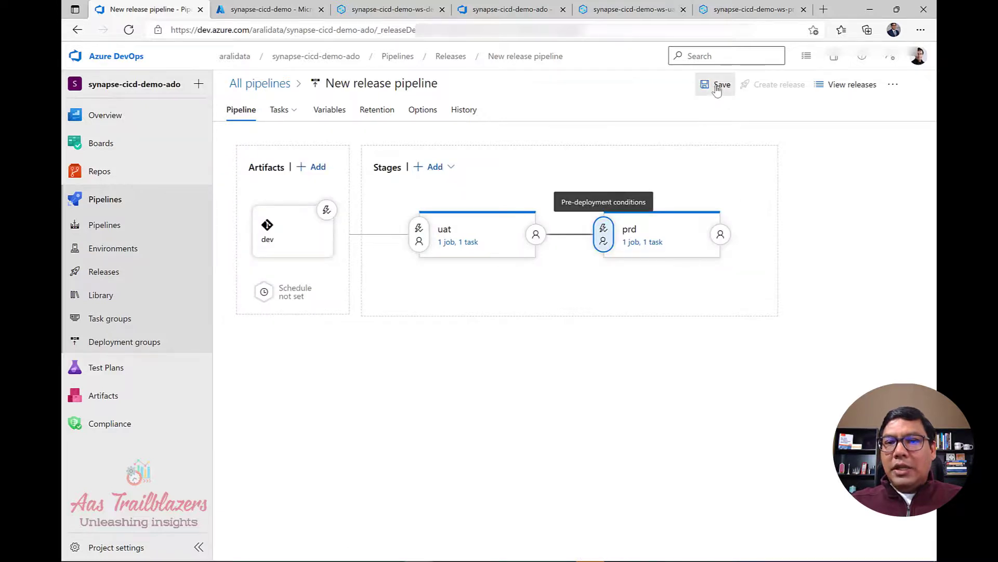
pyautogui.click(718, 85)
pyautogui.click(541, 352)
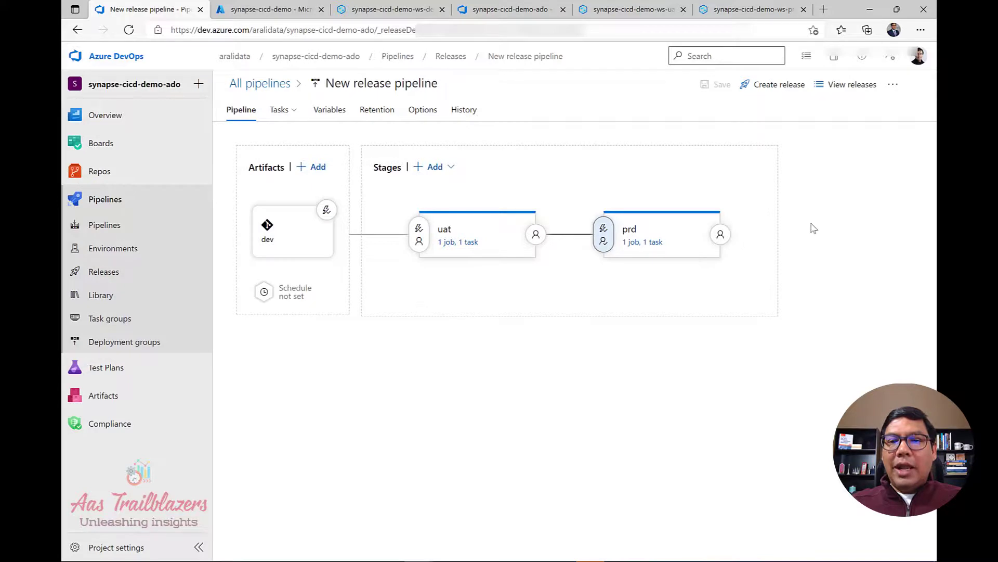
# Create a new release and open Release-4 from the releases list.
pyautogui.click(772, 91)
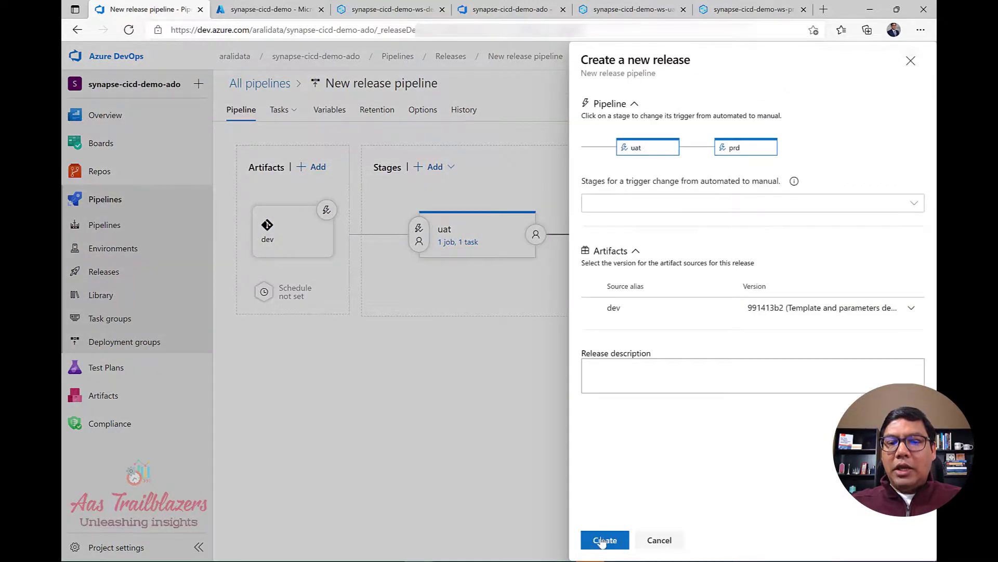
pyautogui.click(604, 542)
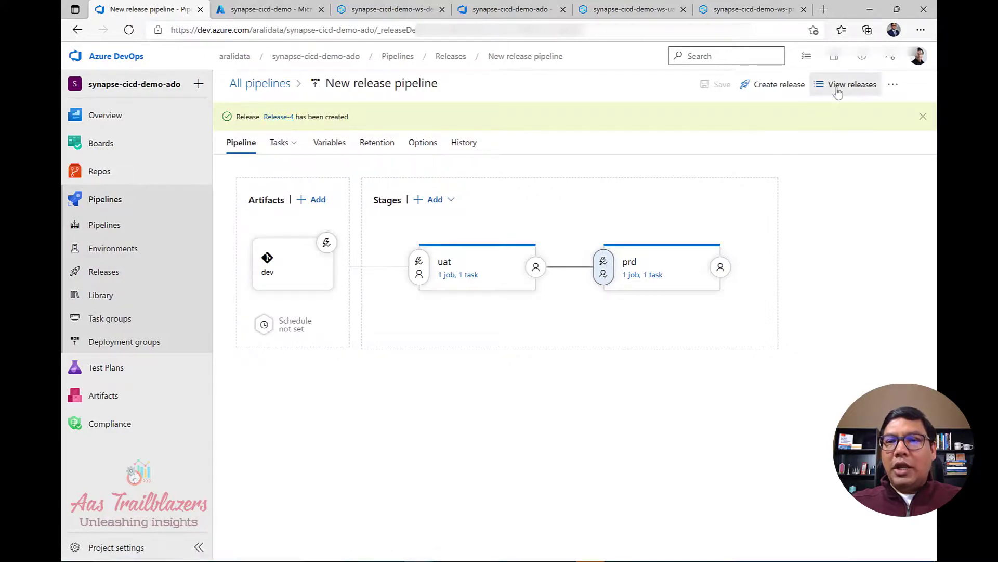
pyautogui.click(837, 92)
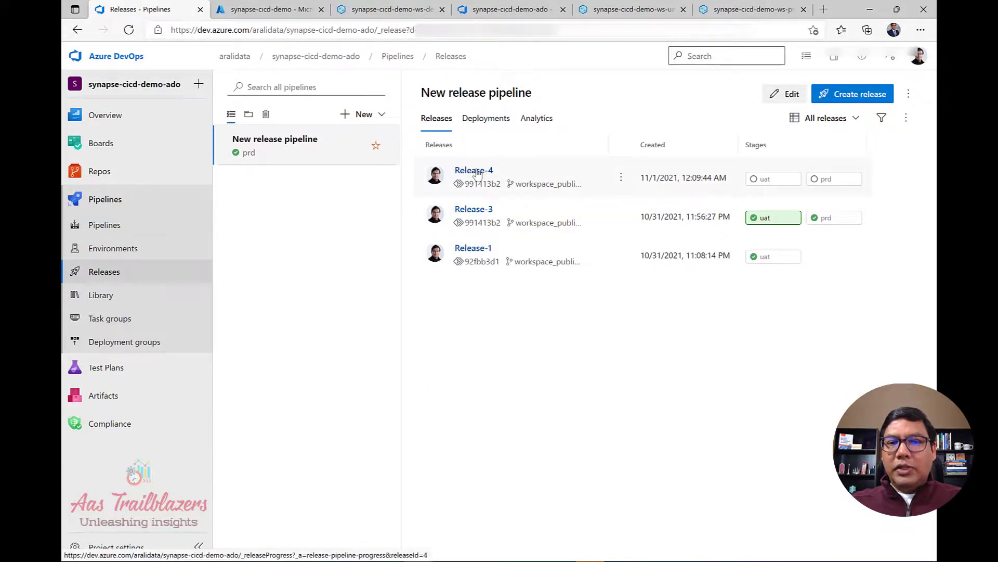
pyautogui.click(477, 174)
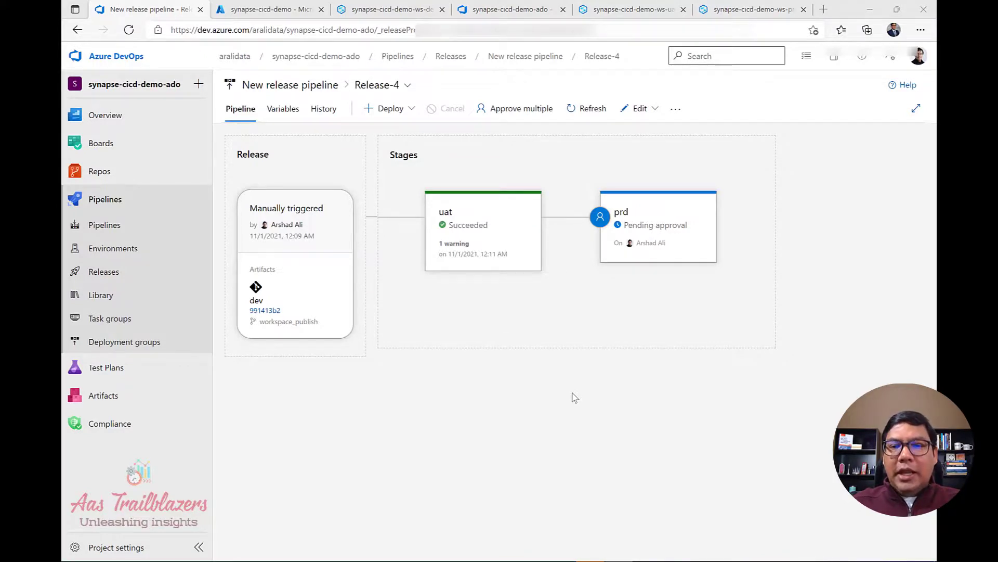
# After uat succeeds, switch to the Outlook email saying Release-4's prd stage awaits approval.
pyautogui.moveTo(632, 229)
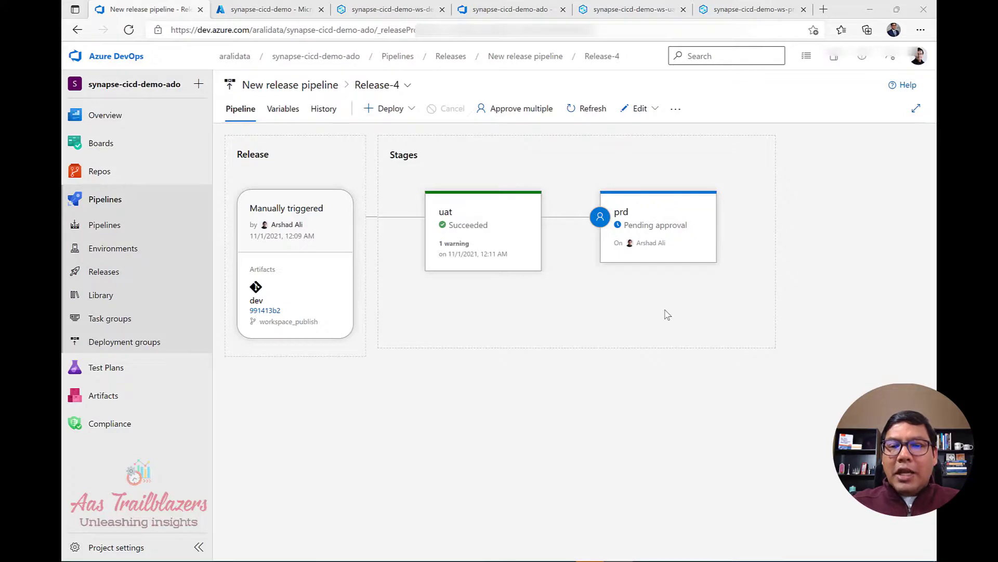
pyautogui.moveTo(664, 248)
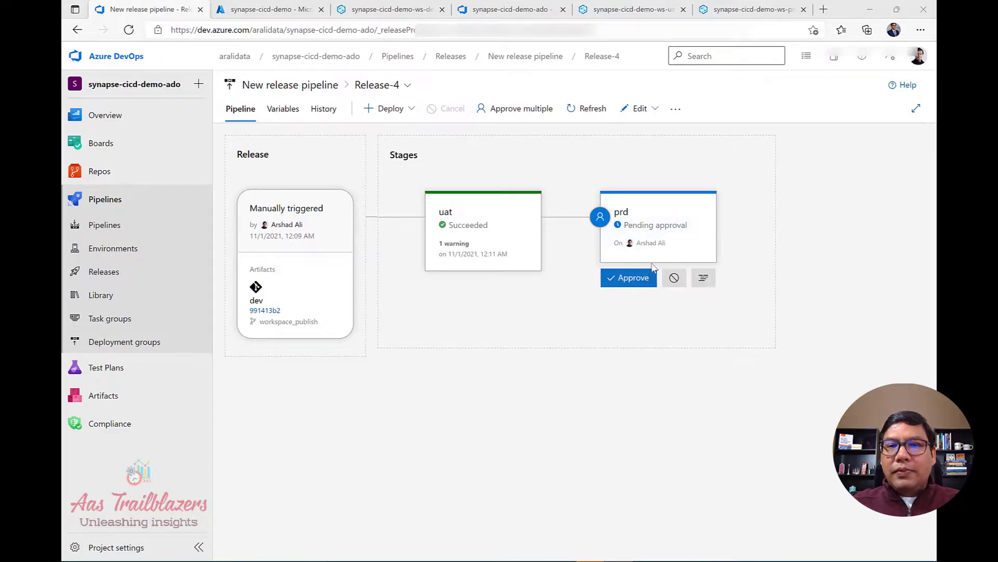
pyautogui.hotkey('alt', 'Tab')
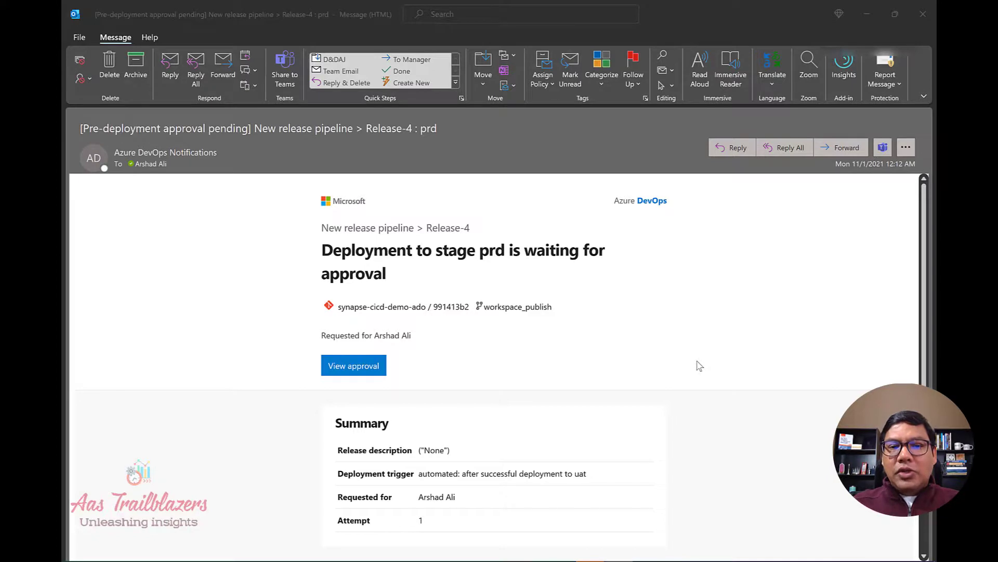
pyautogui.scroll(-2, 686, 369)
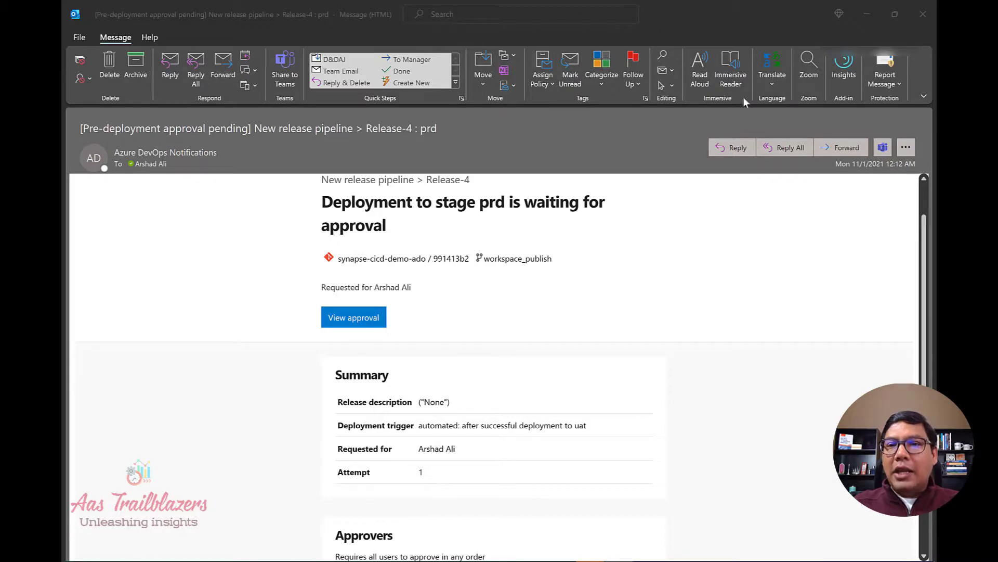
# Approve Release-4's pending prd deployment and close the approval panel.
pyautogui.click(867, 20)
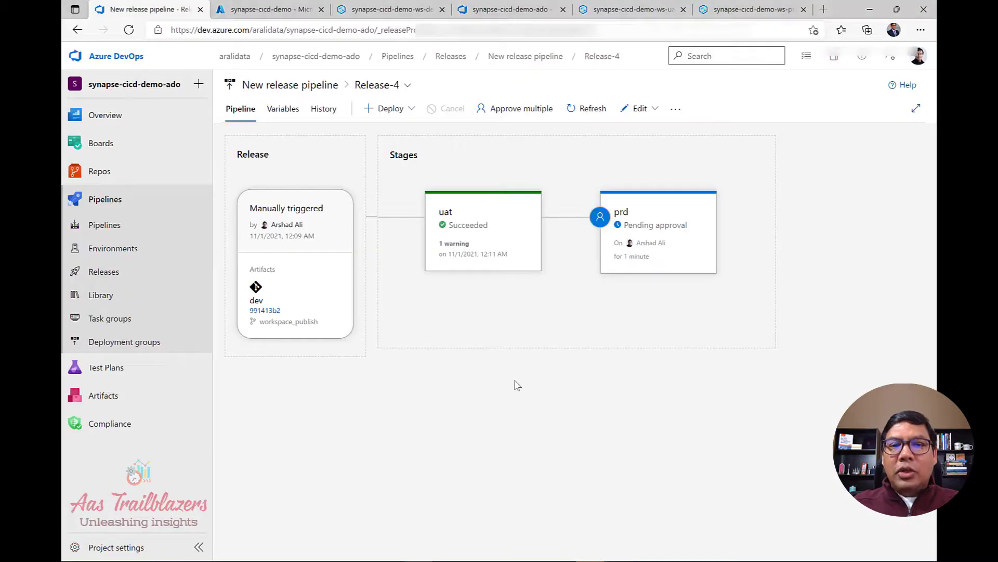
pyautogui.moveTo(625, 279)
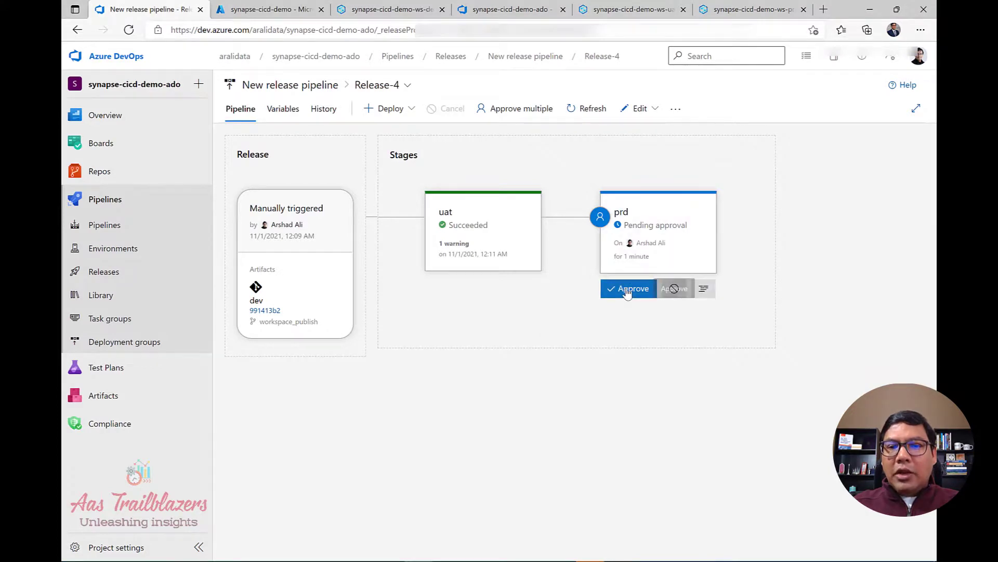
pyautogui.click(627, 291)
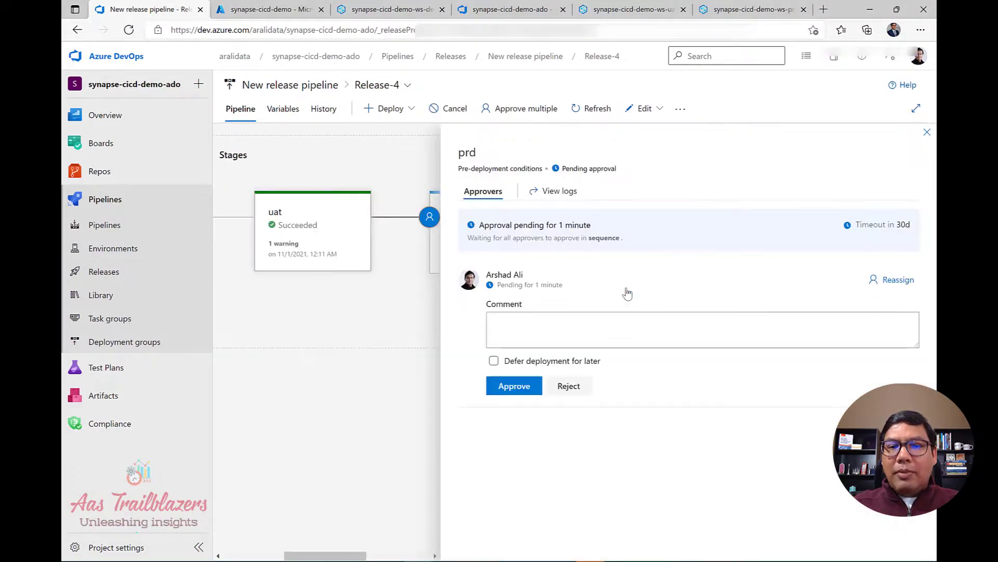
pyautogui.click(517, 395)
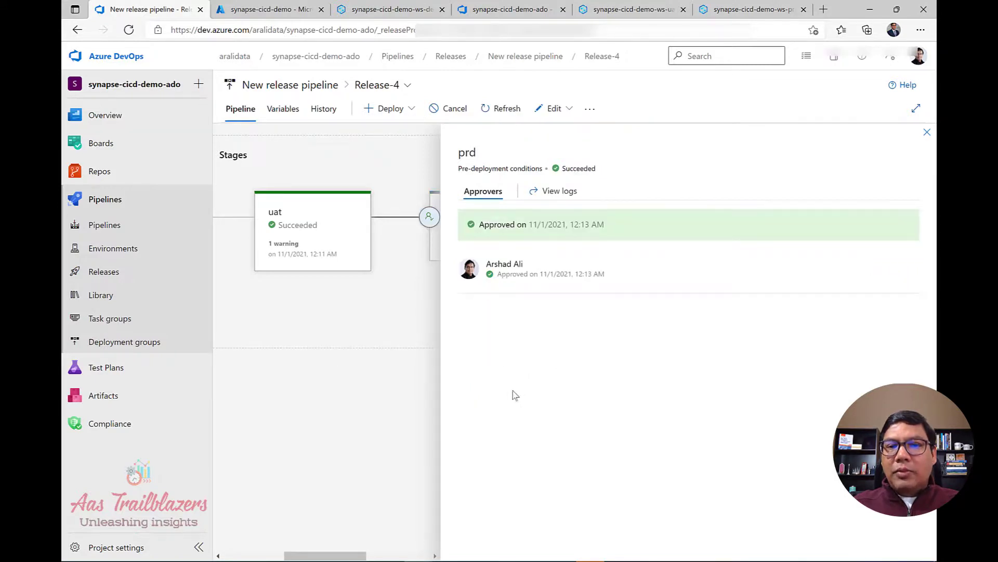
pyautogui.click(927, 132)
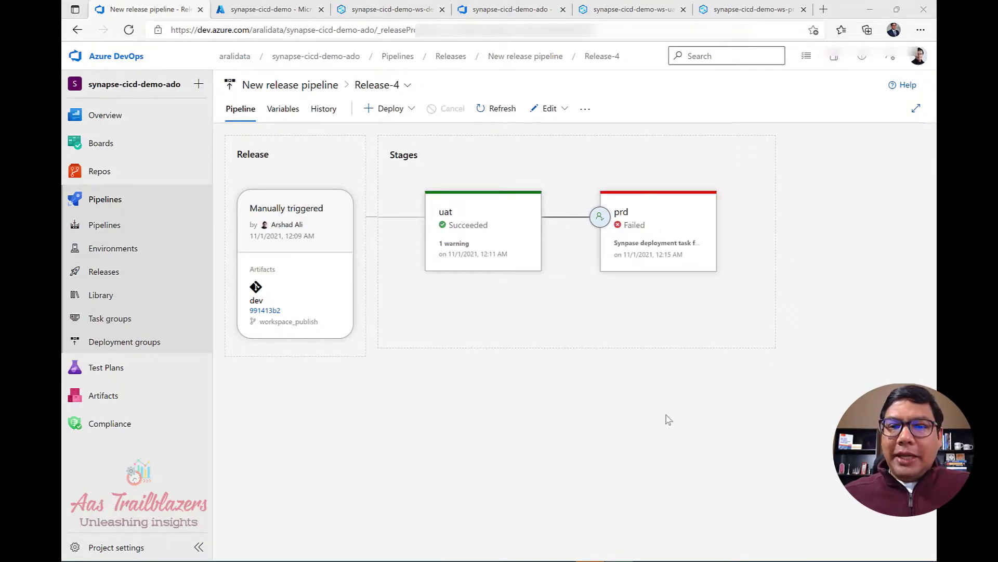
# Open the failed prd Synapse task's full log and highlight the DataFactoryResourceProvider 400 BadRequest error.
pyautogui.moveTo(639, 260)
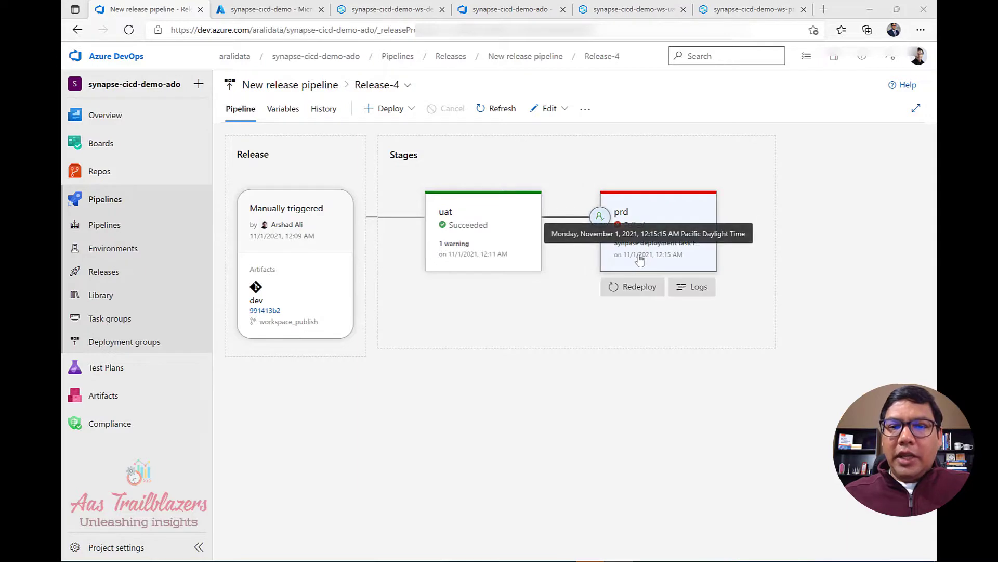
pyautogui.click(639, 259)
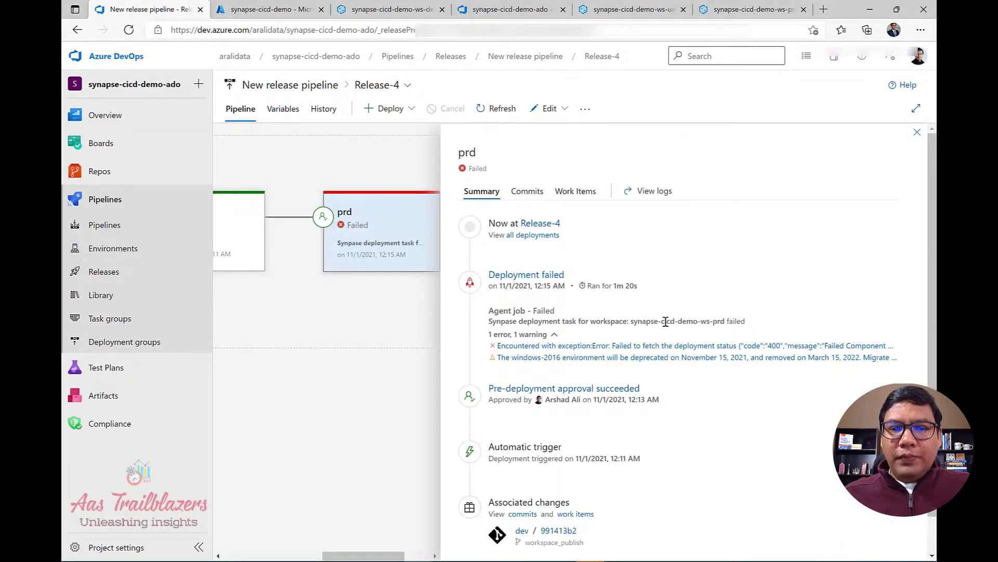
pyautogui.click(513, 276)
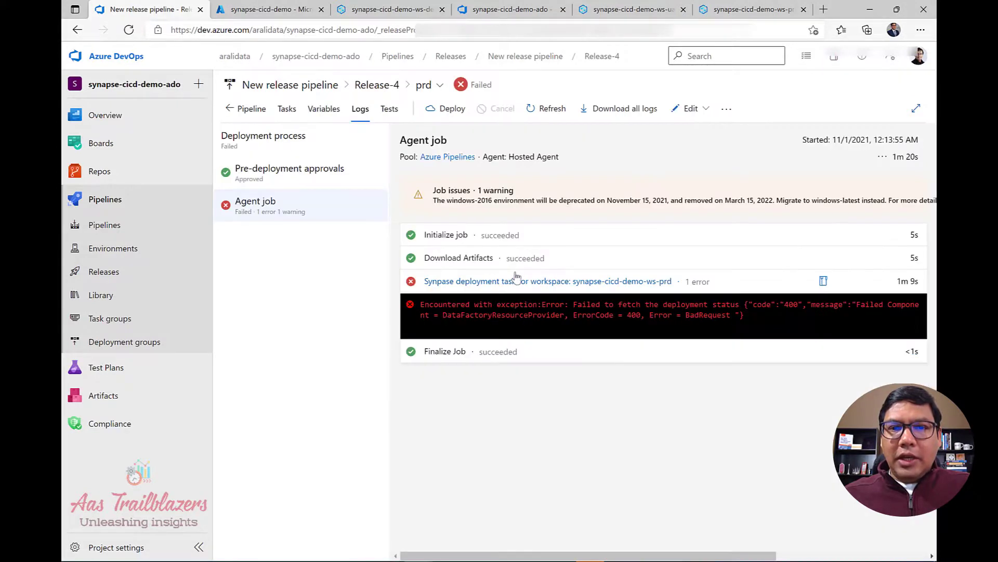
pyautogui.click(560, 322)
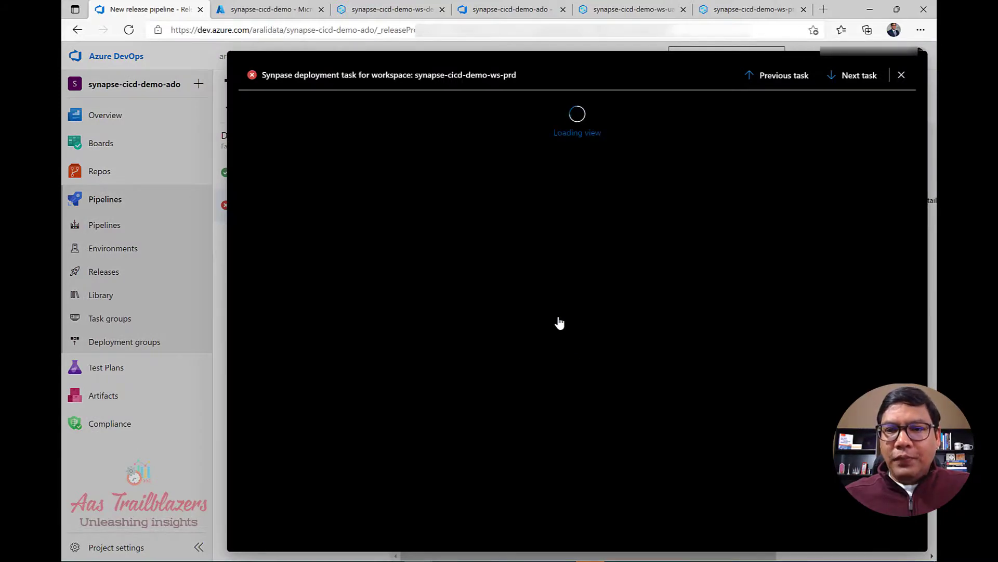
pyautogui.scroll(-1, 566, 314)
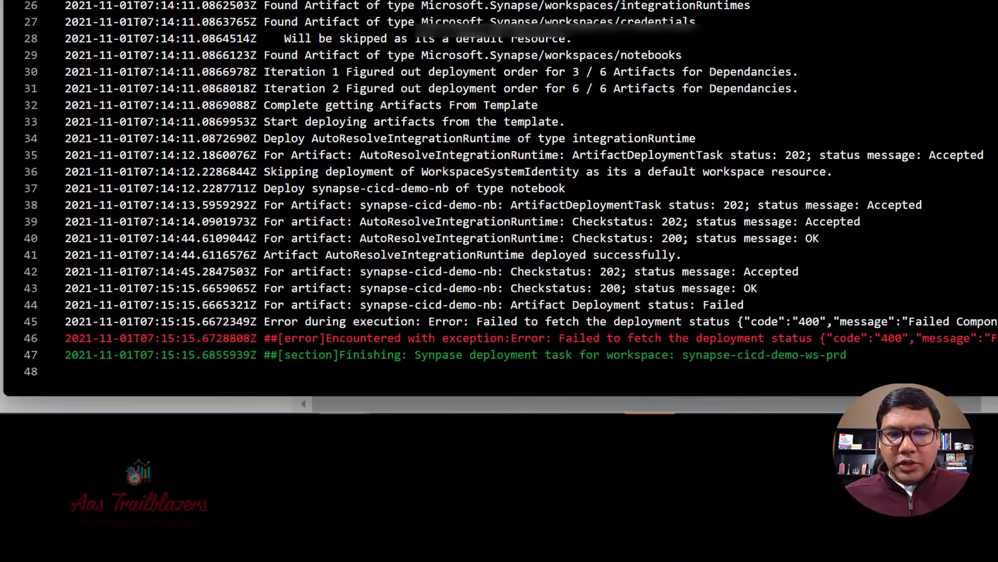
pyautogui.moveTo(170, 383); pyautogui.dragTo(219, 386)
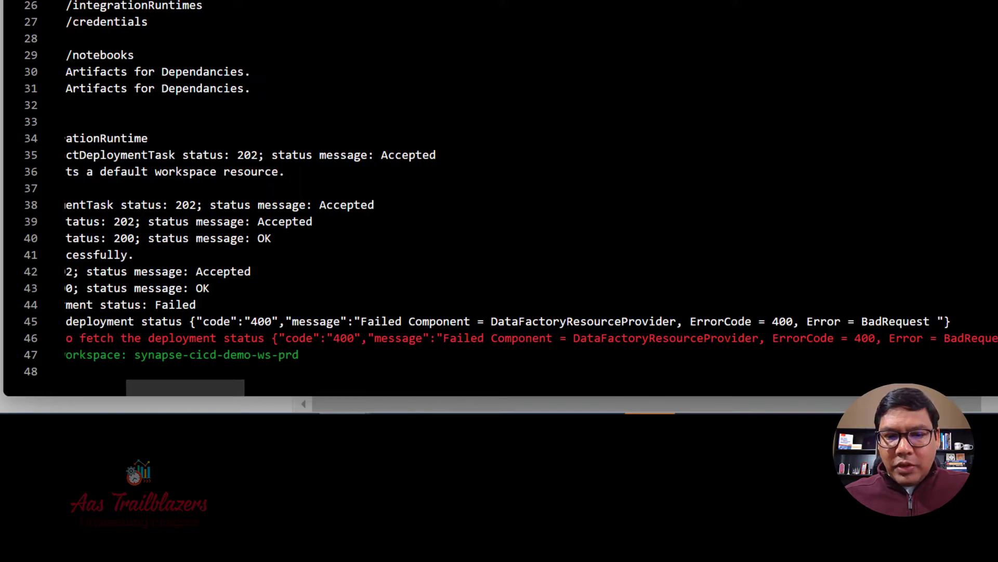
pyautogui.moveTo(574, 338); pyautogui.dragTo(760, 338)
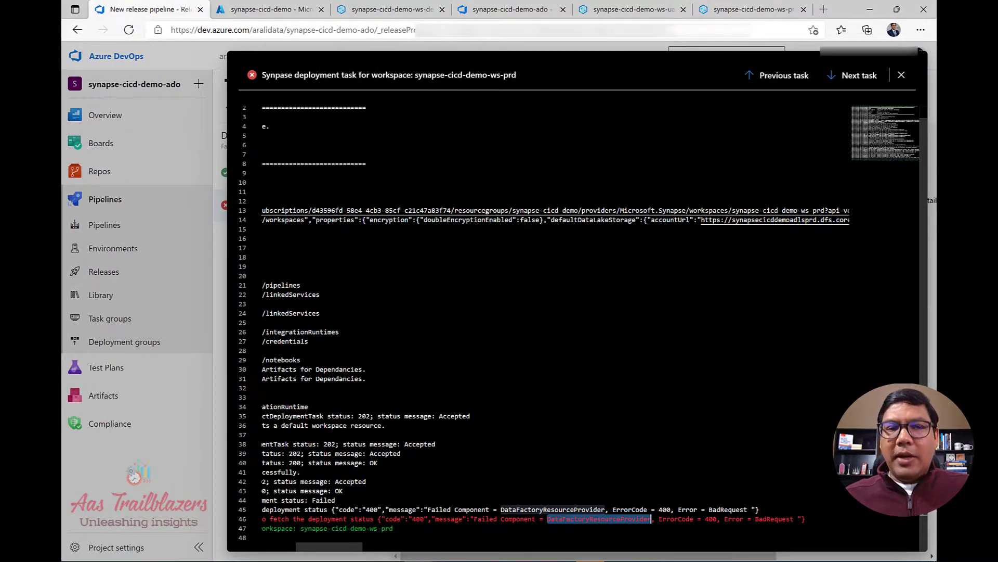
# Check the resource group's sparkpoolv31 entries for dev and uat, then switch to synapse-cicd-demo-ws-prd.
pyautogui.click(263, 16)
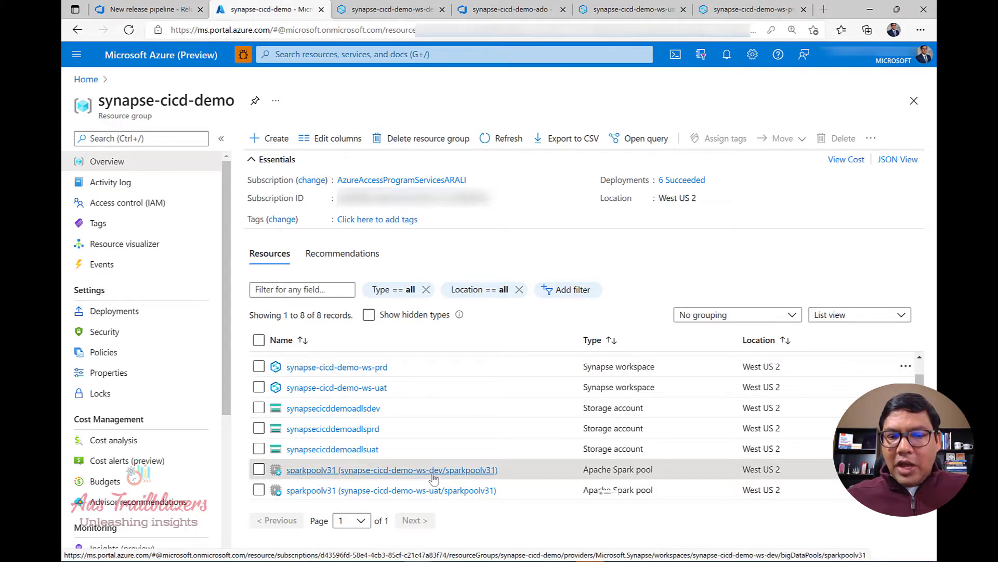
pyautogui.moveTo(434, 478)
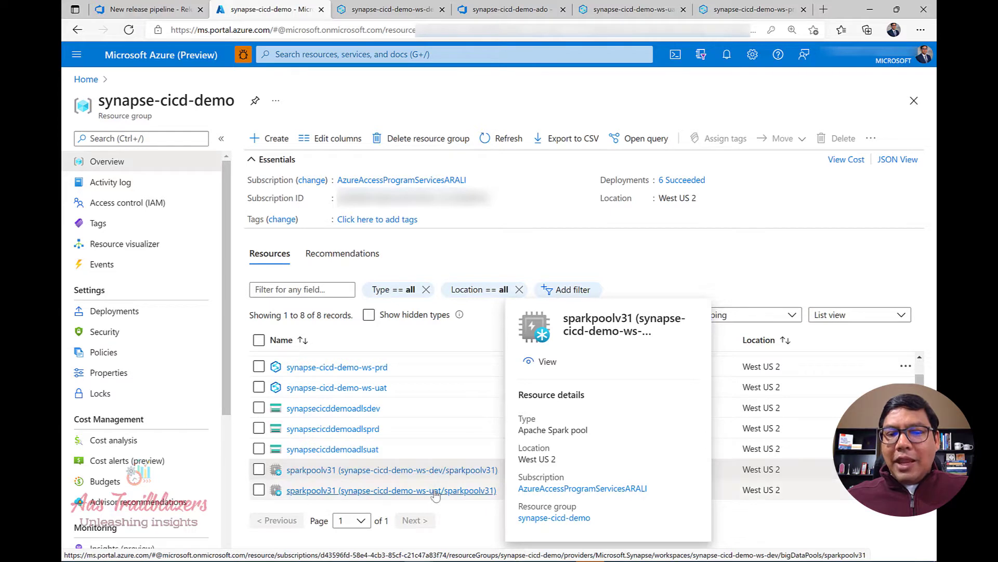
pyautogui.moveTo(438, 497)
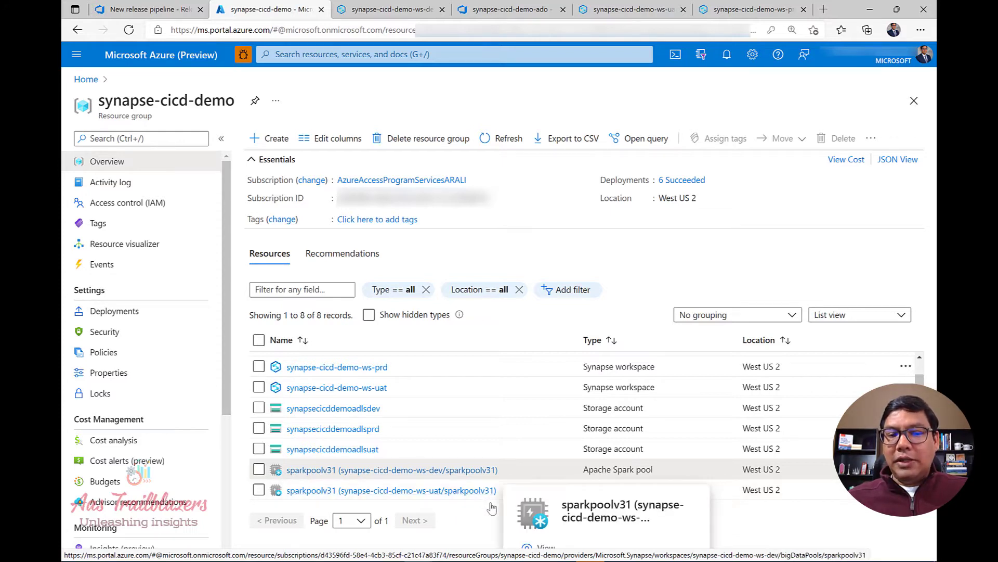
pyautogui.click(750, 12)
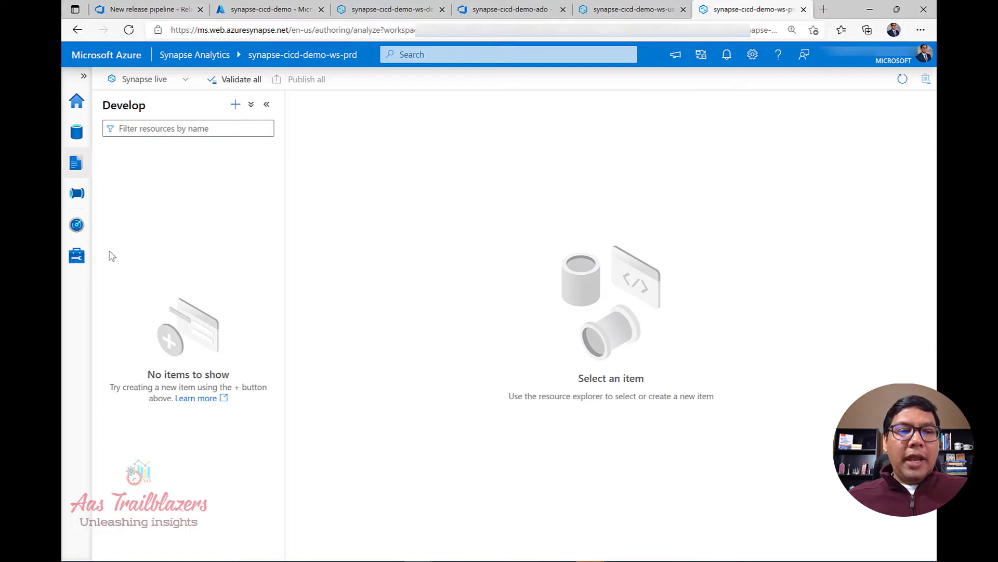
# Start a new Apache Spark pool named sparkpoolv31 with autoscale off and 3 nodes.
pyautogui.click(77, 253)
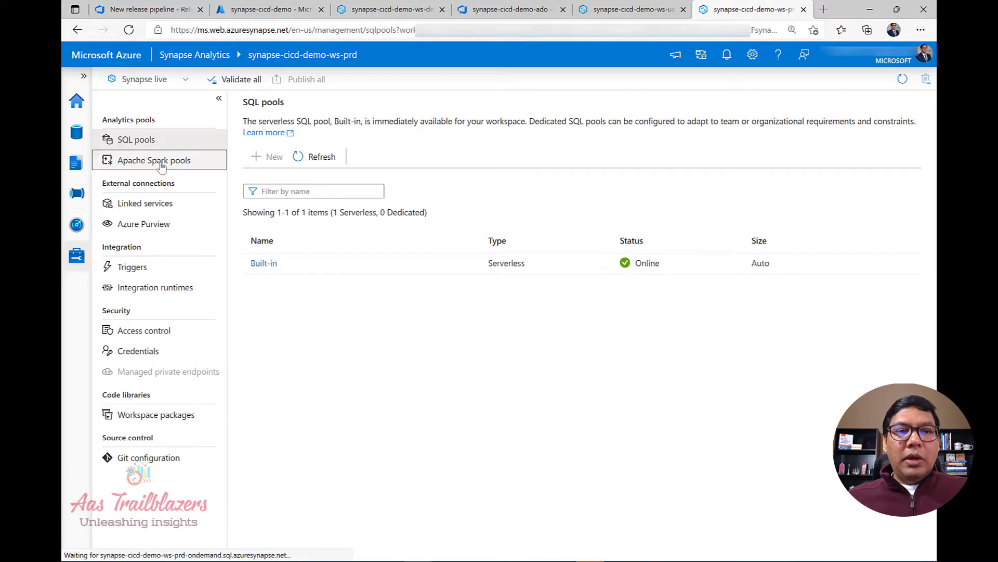
pyautogui.click(161, 164)
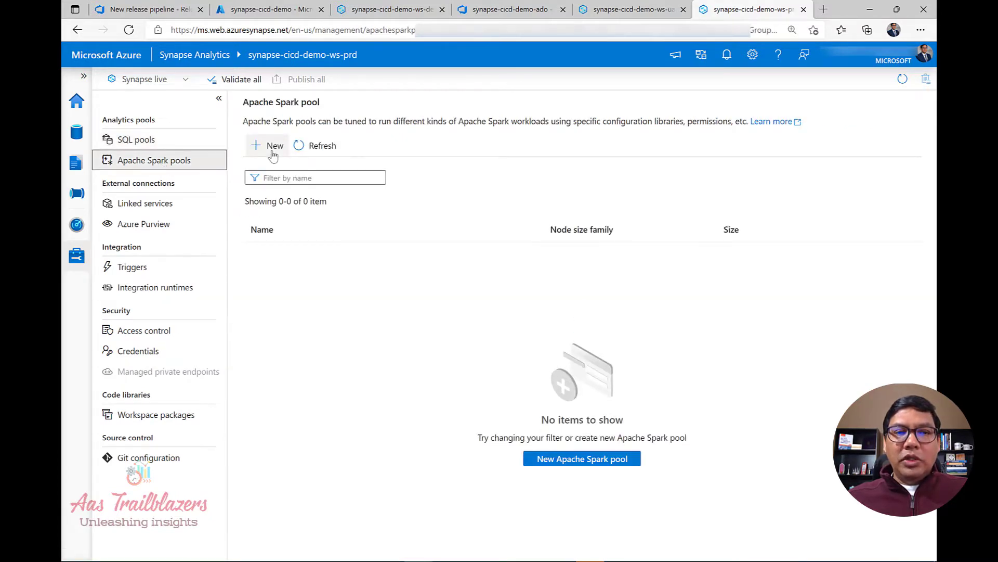
pyautogui.click(273, 147)
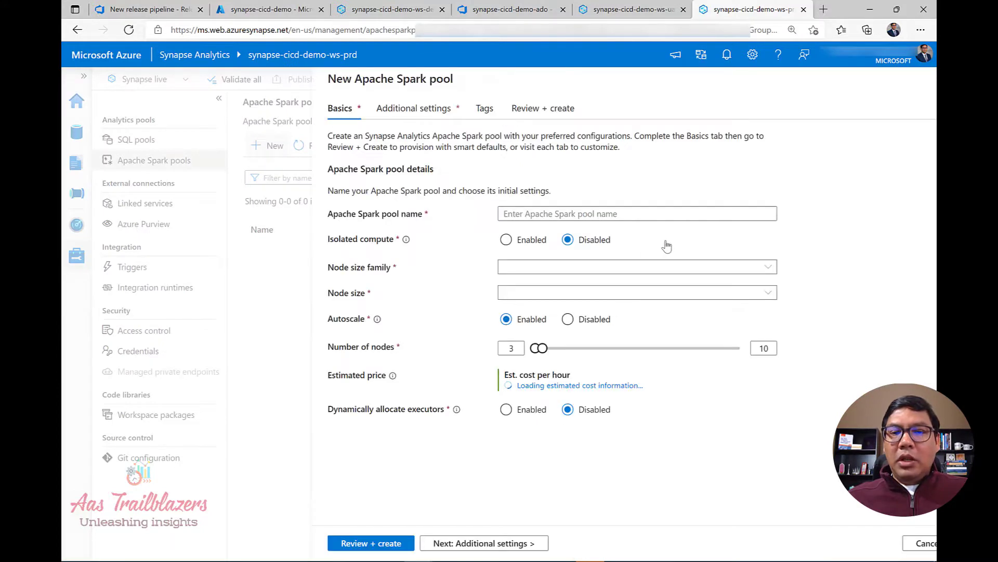
pyautogui.click(612, 213)
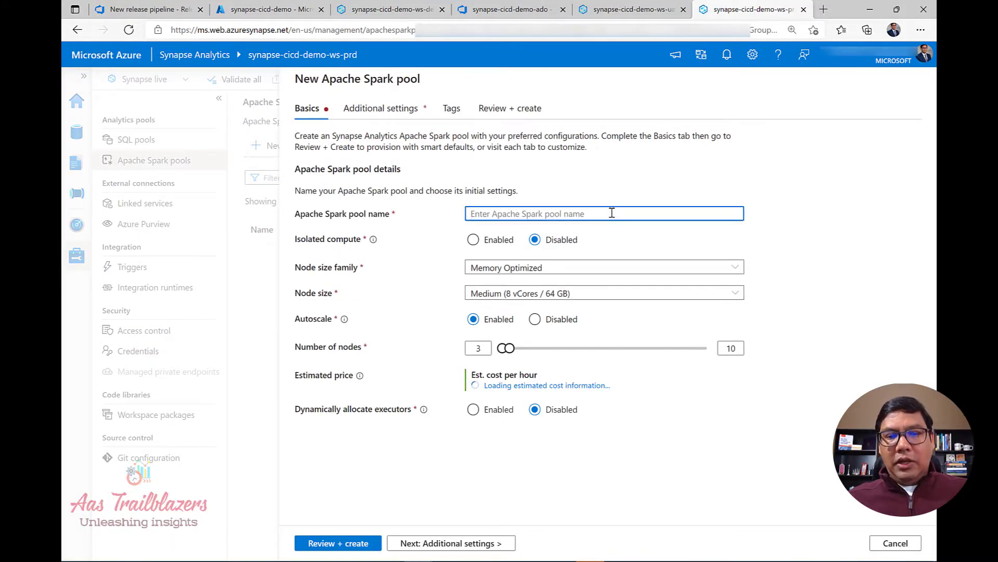
pyautogui.write('sparkpoolv31')
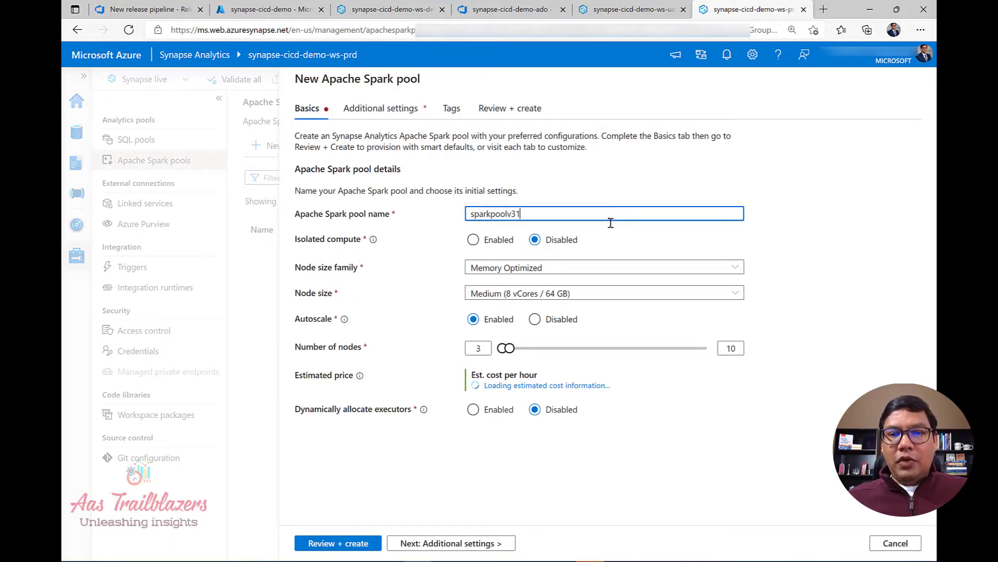
pyautogui.click(540, 322)
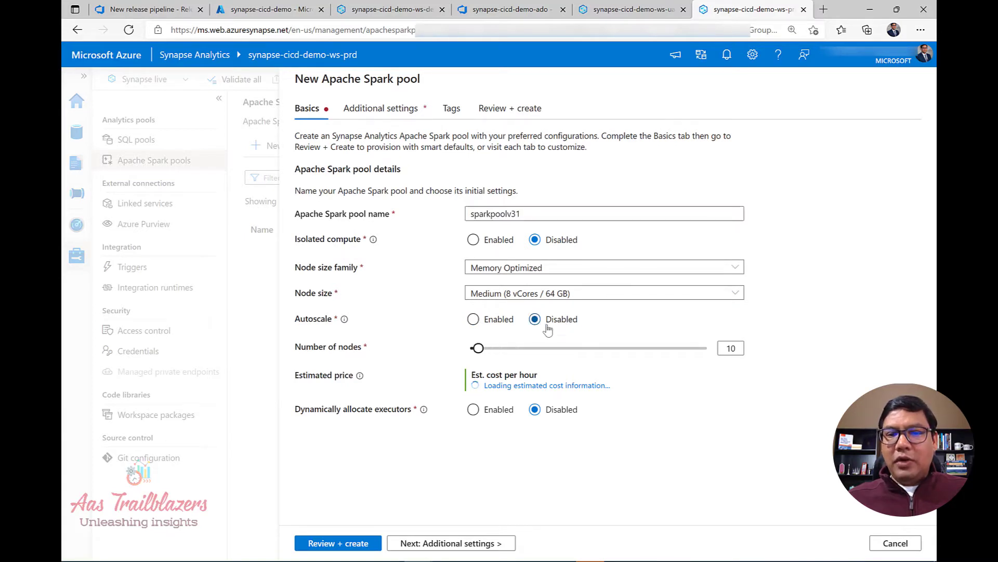
pyautogui.doubleClick(731, 347)
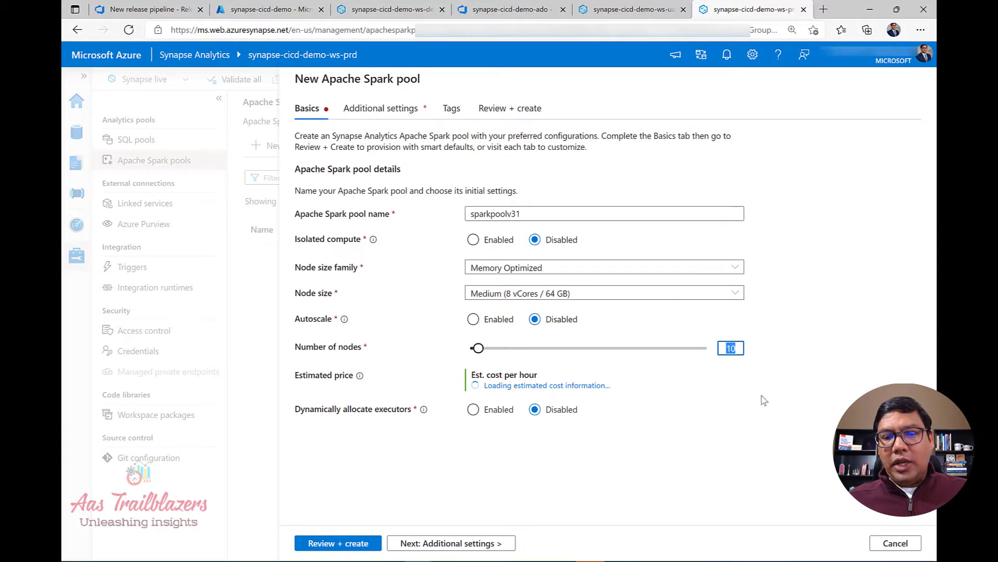
pyautogui.write('3')
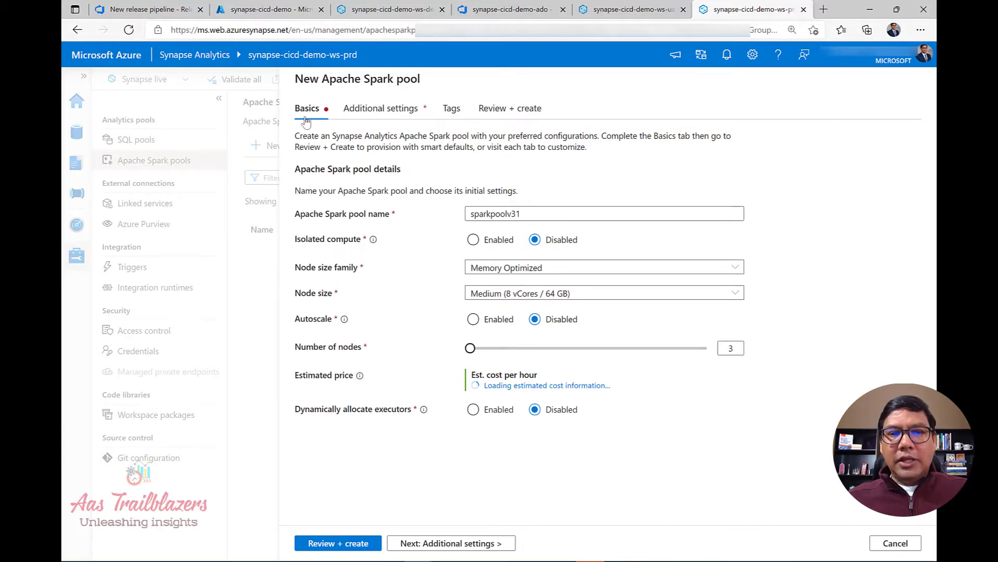
# Set Apache Spark version 3.1, then review and create the sparkpoolv31 pool.
pyautogui.click(379, 110)
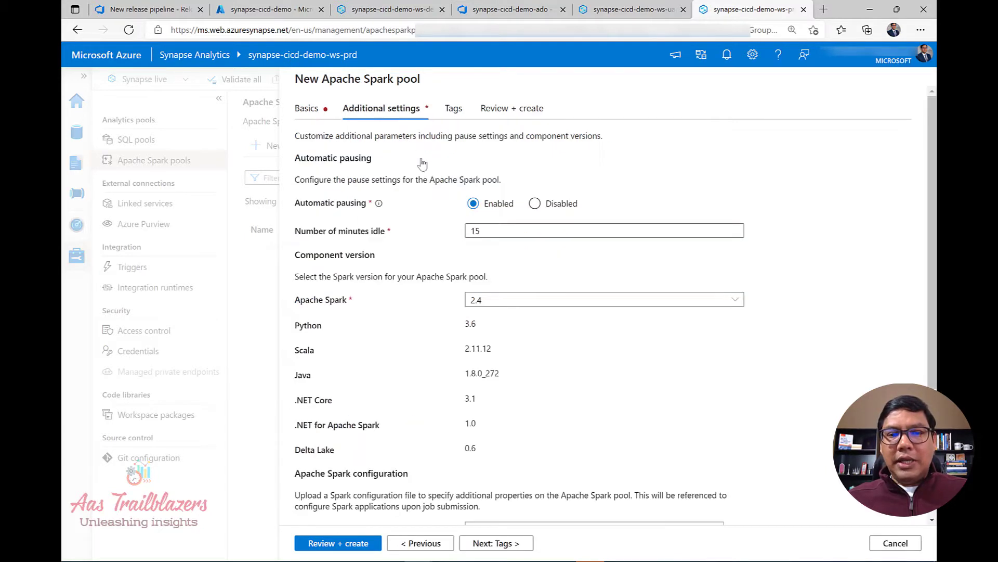
pyautogui.click(500, 302)
pyautogui.click(492, 337)
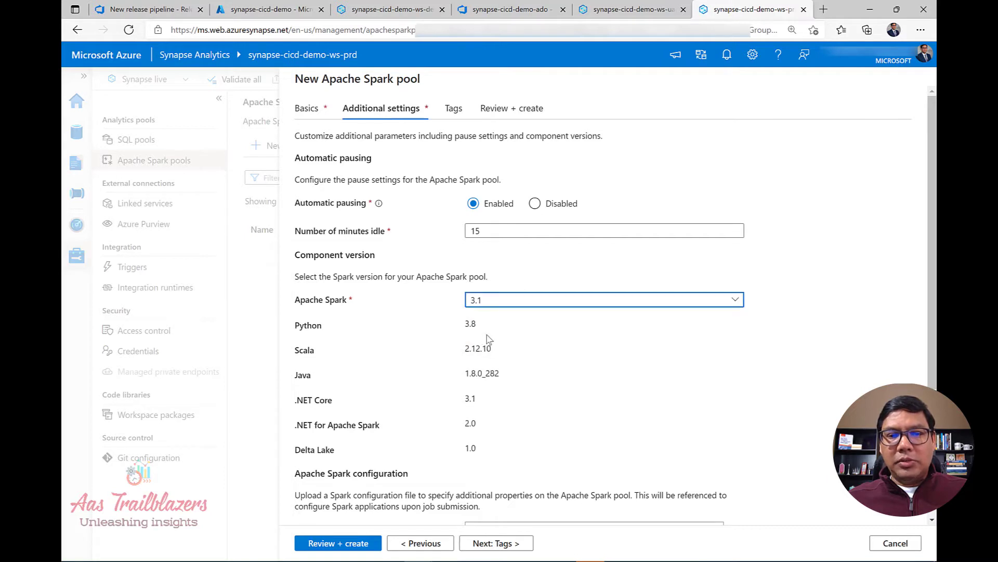
pyautogui.click(352, 543)
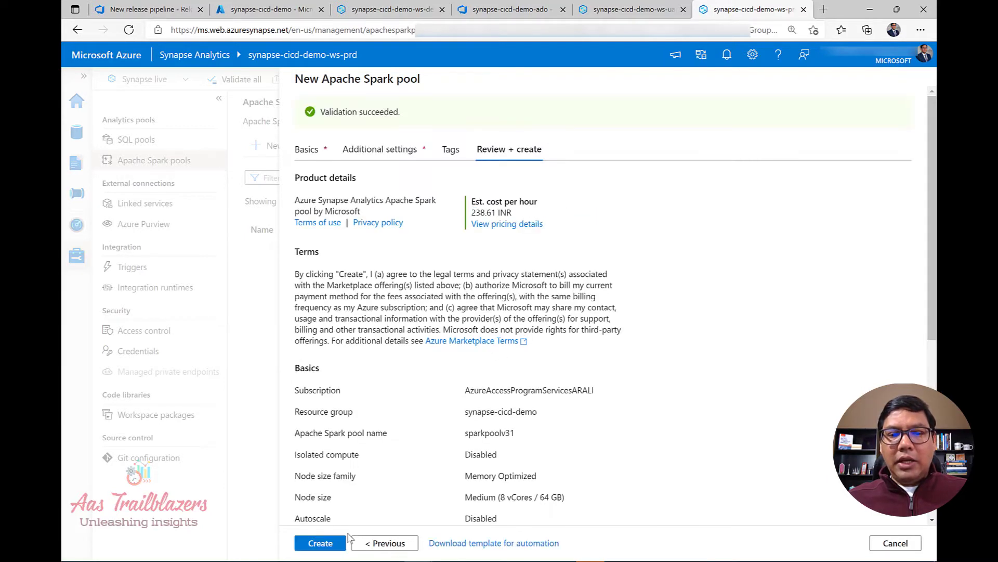
pyautogui.click(321, 544)
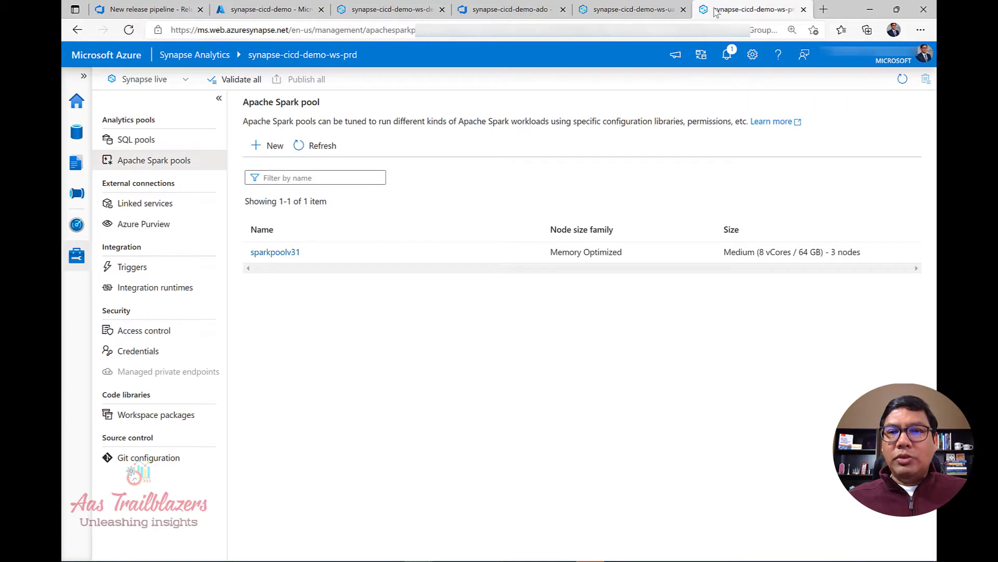
# Check the Synapse notification confirming sparkpoolv31 was successfully deployed, then return to the prd release log.
pyautogui.click(728, 54)
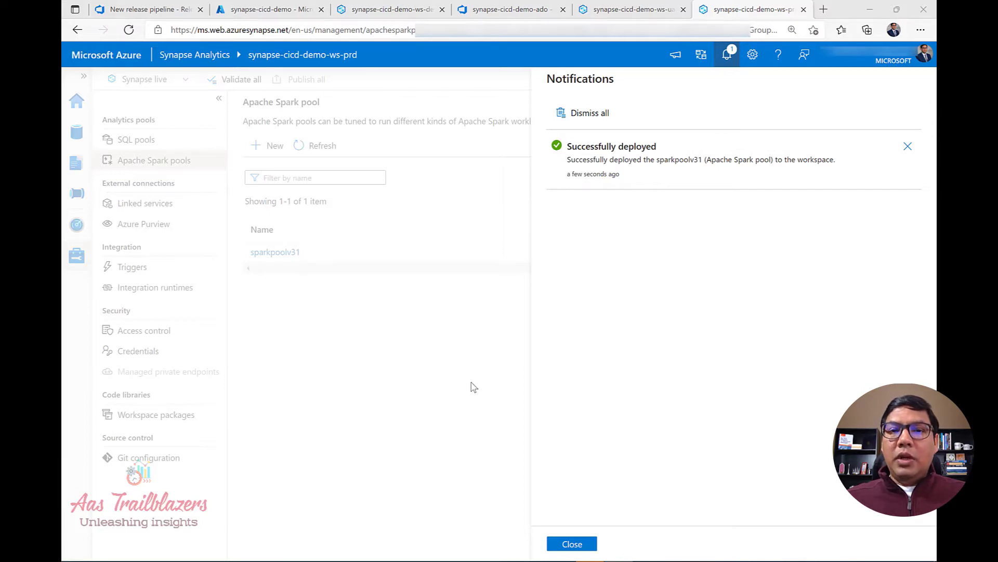
pyautogui.click(572, 544)
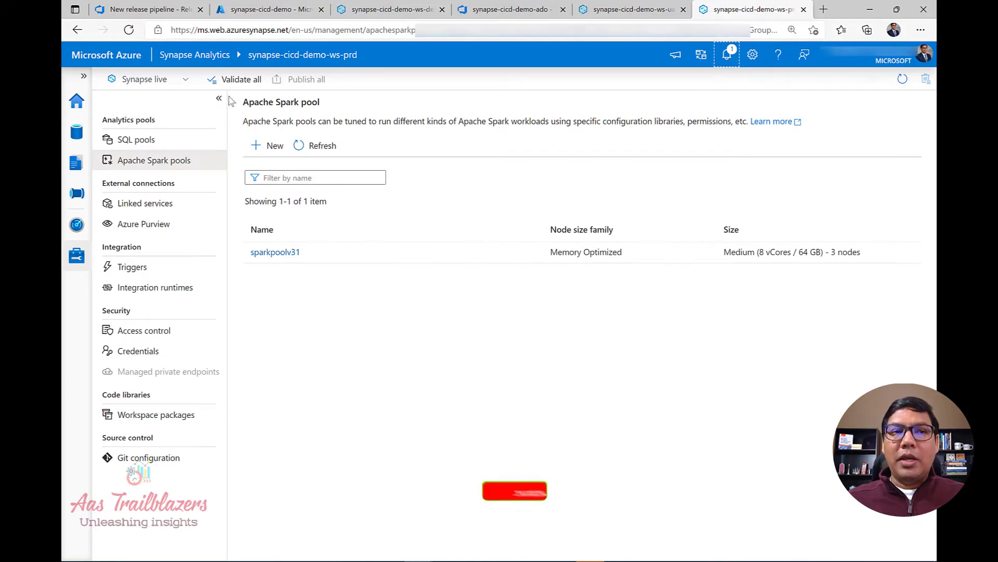
pyautogui.click(143, 7)
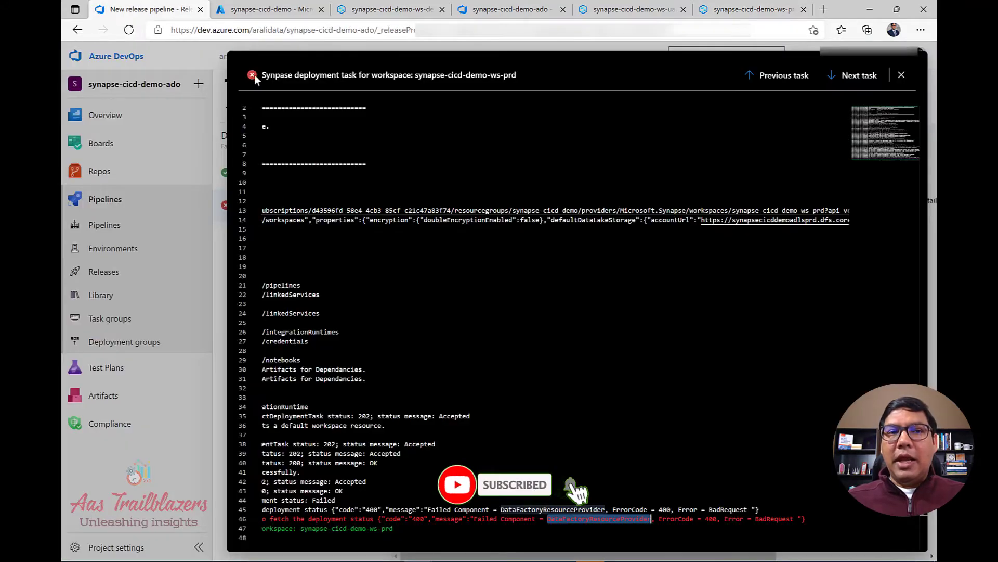
# Close the failed task log and redeploy Release-4 to the prd stage.
pyautogui.click(902, 76)
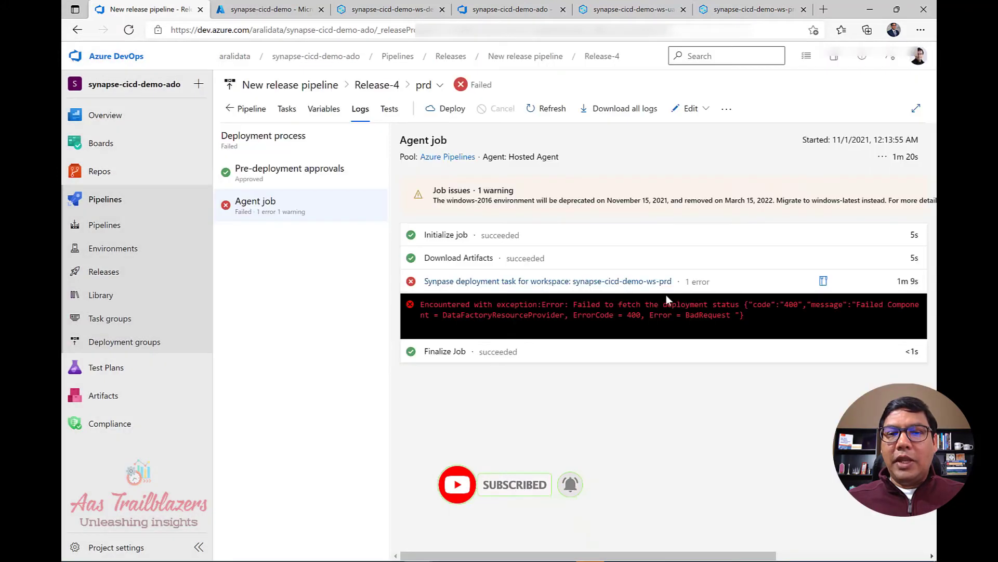
pyautogui.click(450, 109)
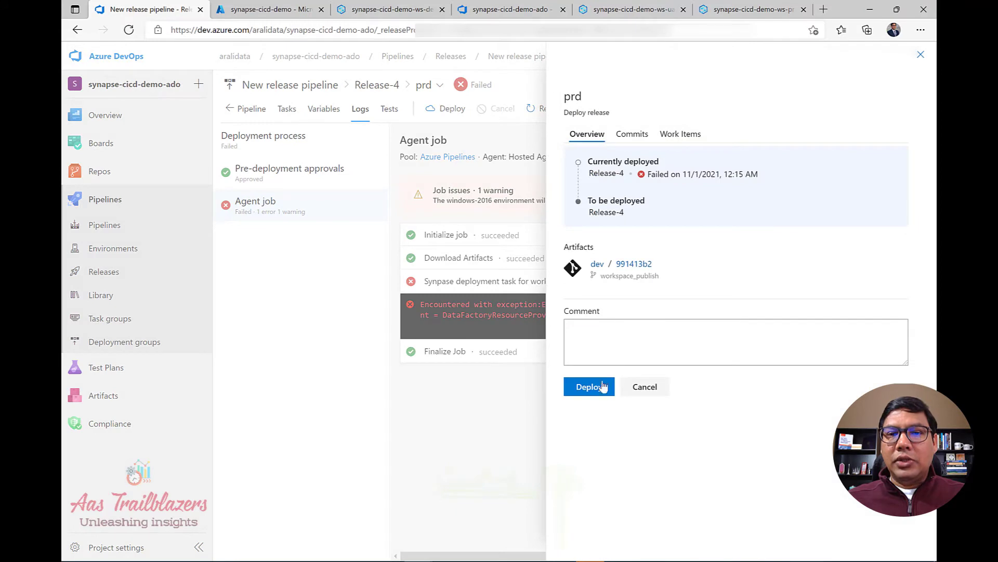
pyautogui.click(589, 387)
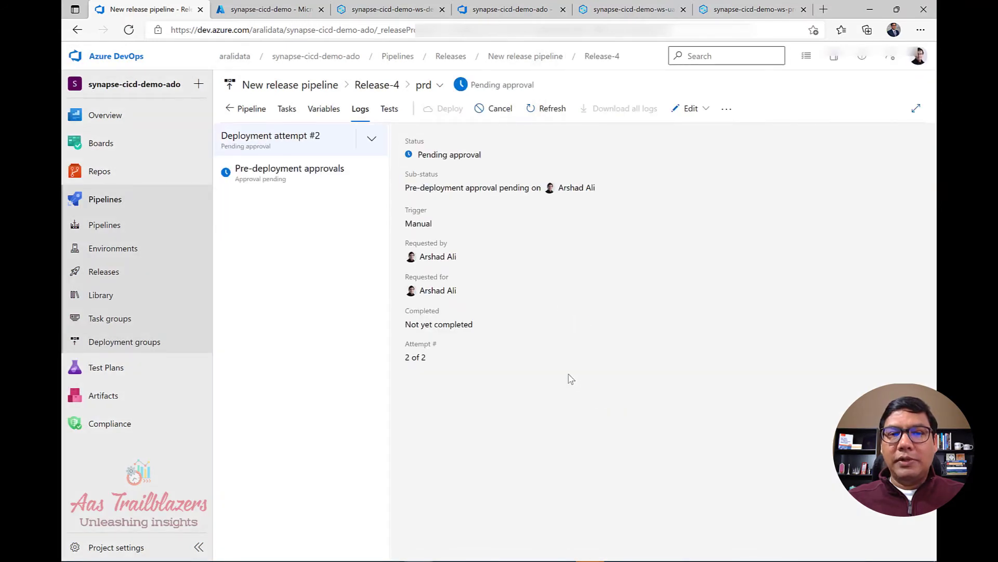
# Check the prd pre-deployment approval, then view the Release-4 overview with uat and prd both Succeeded.
pyautogui.click(298, 185)
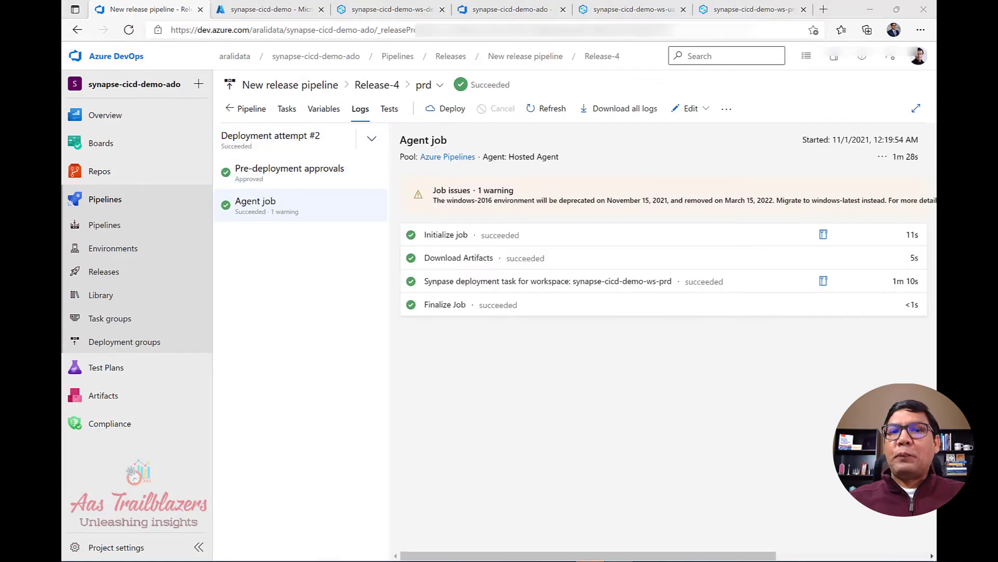
pyautogui.click(598, 444)
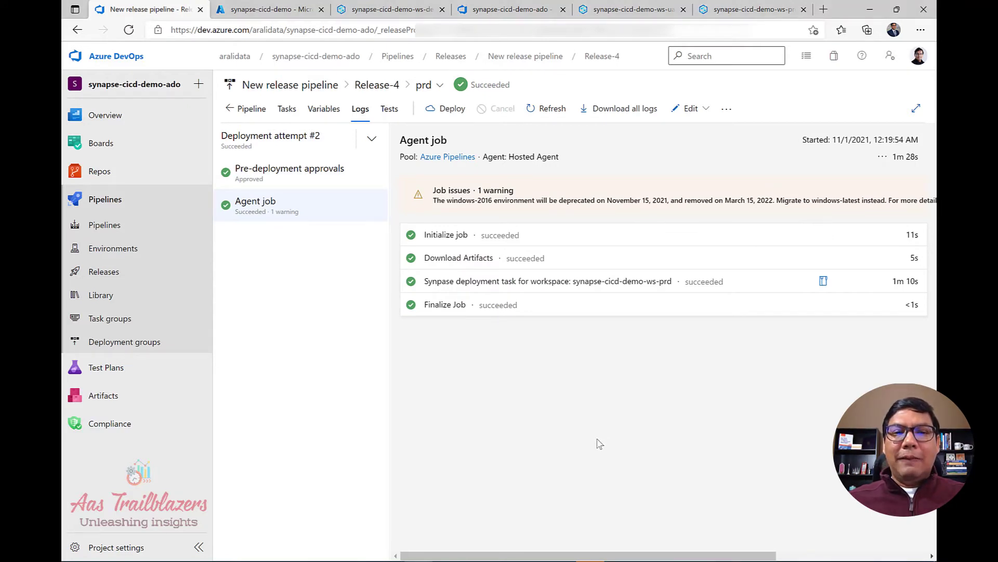
pyautogui.click(382, 88)
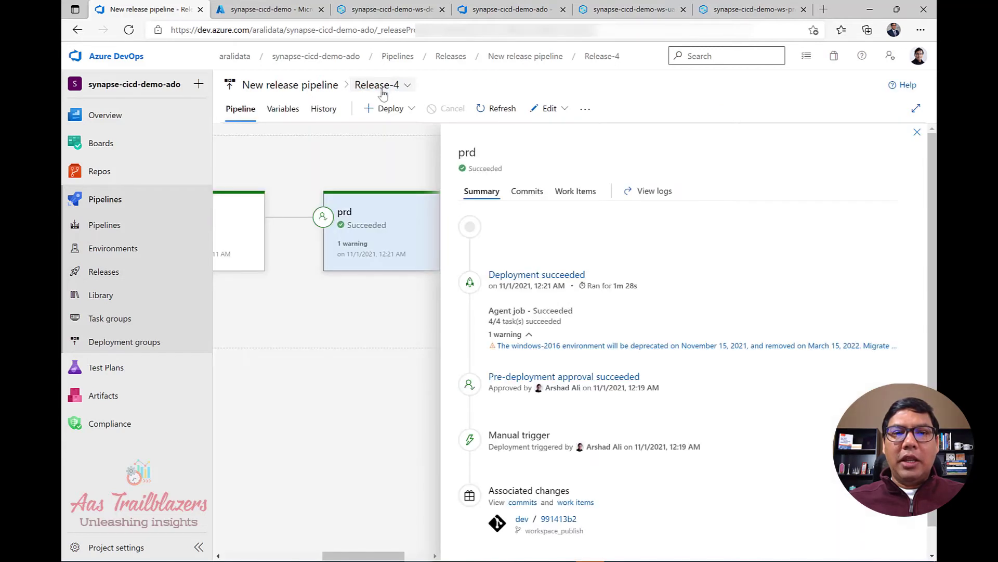
pyautogui.click(917, 132)
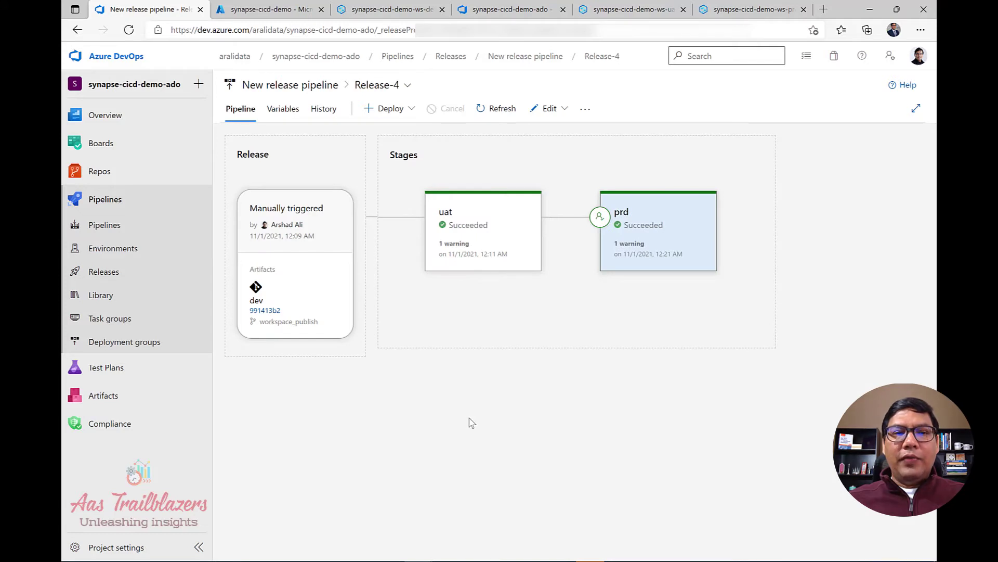